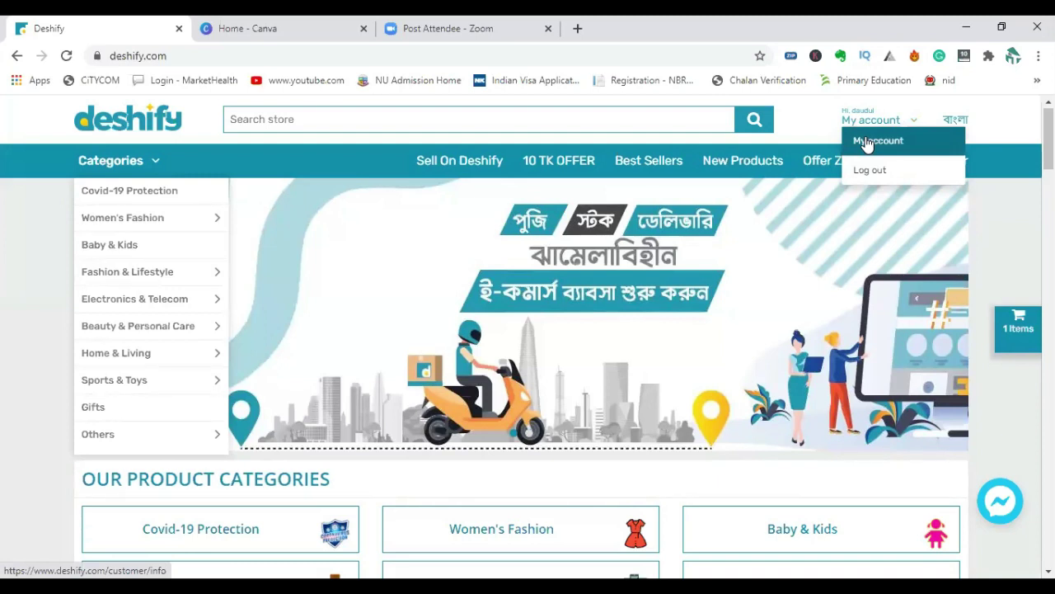
Go to My account and open Join As Reseller, with its prefilled shop name, address and logo.
left_click(866, 142)
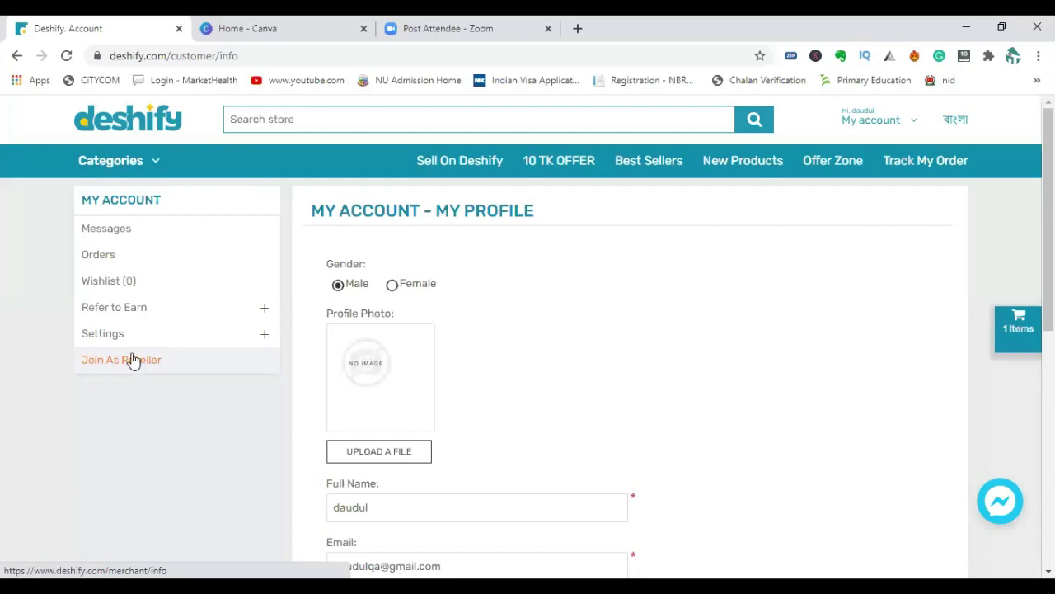
left_click(133, 362)
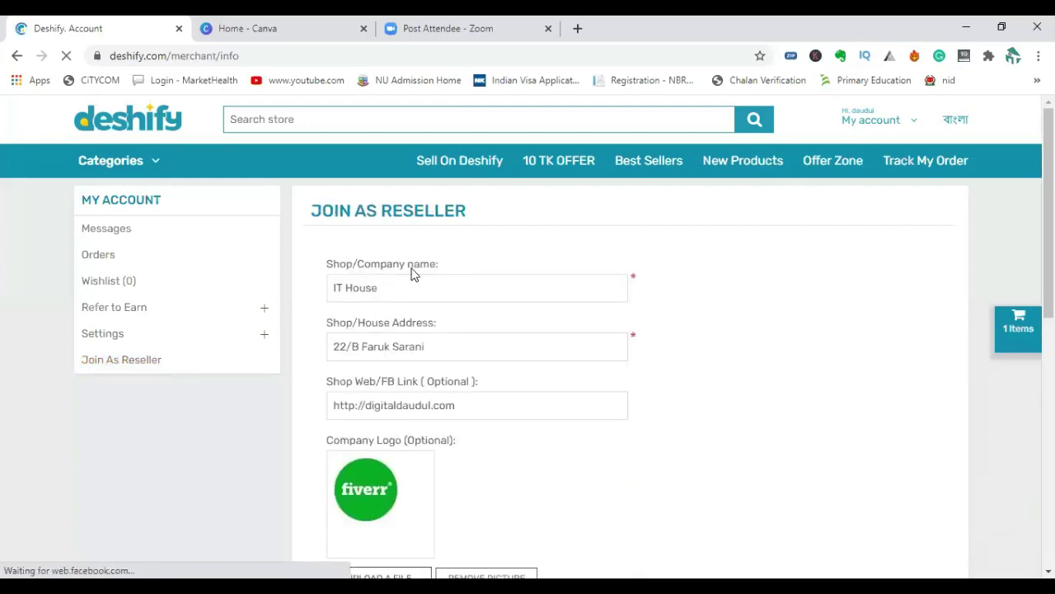
Review the prefilled shop name and web link entries on the reseller form.
left_click(394, 291)
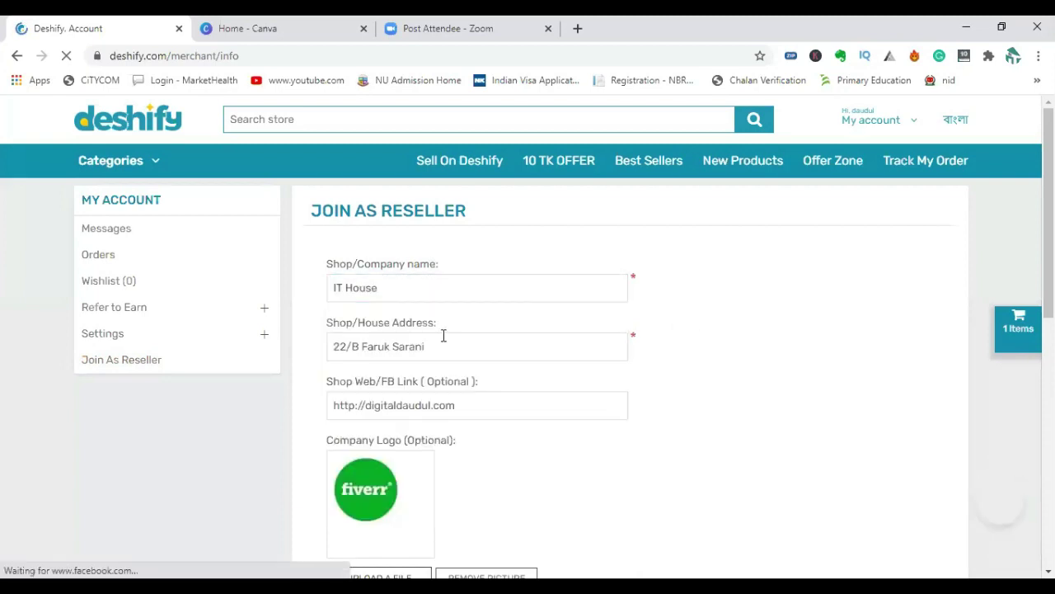
left_click(465, 408)
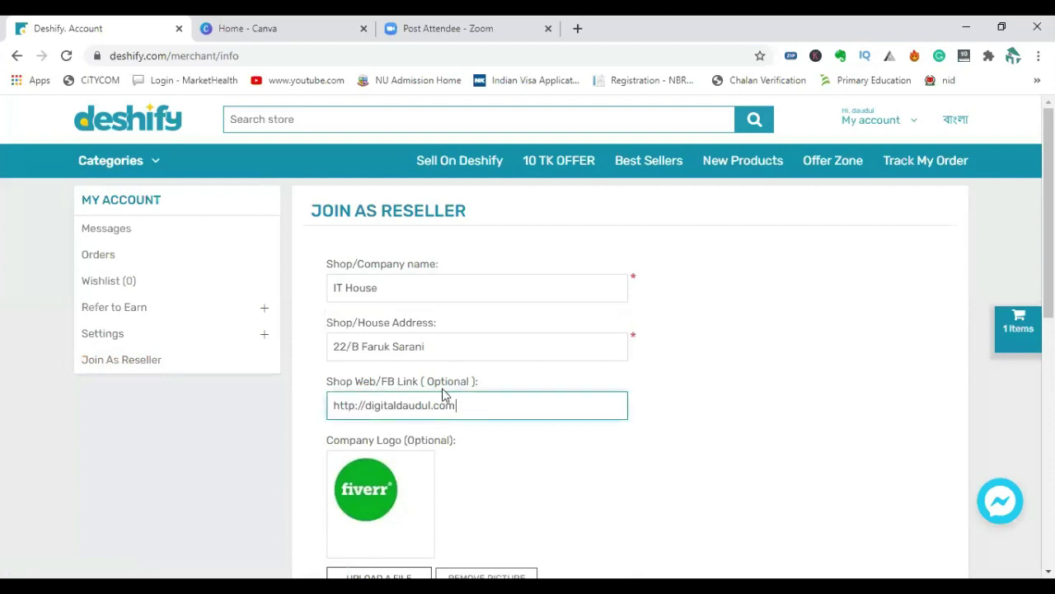
scroll(483, 453, "down", 3)
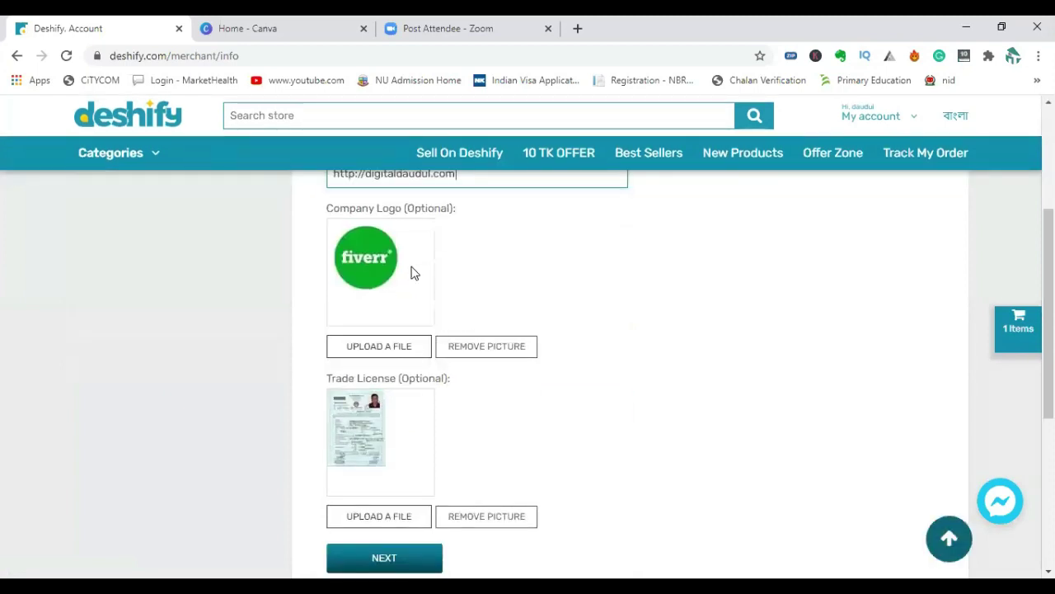
scroll(408, 437, "down", 3)
scroll(445, 418, "up", 3)
scroll(443, 384, "up", 1)
scroll(465, 394, "down", 1)
scroll(462, 400, "down", 3)
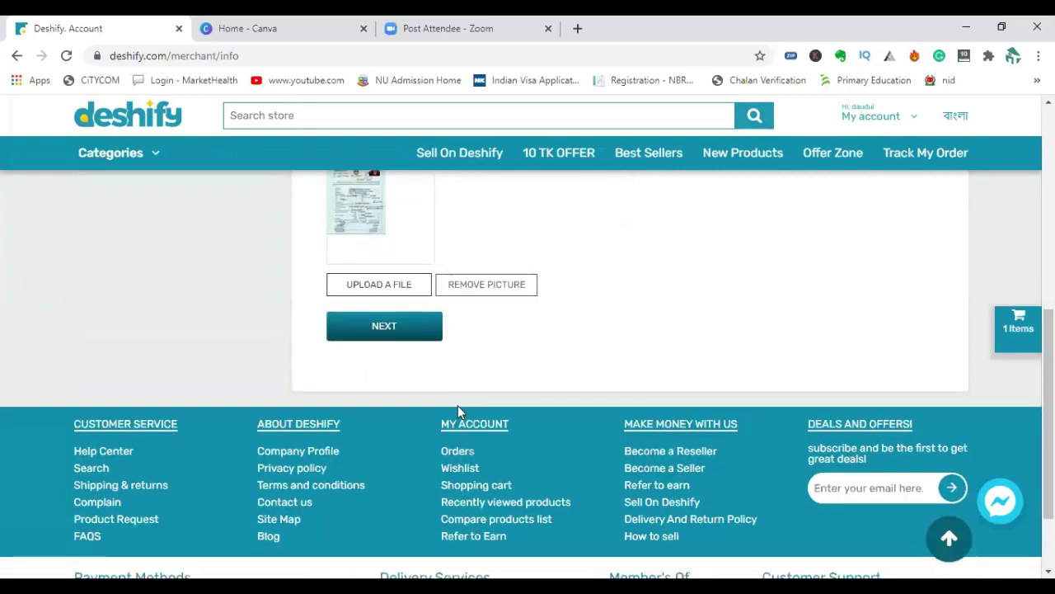
Advance the reseller form to its NID upload step, then return to the Deshify homepage.
left_click(388, 336)
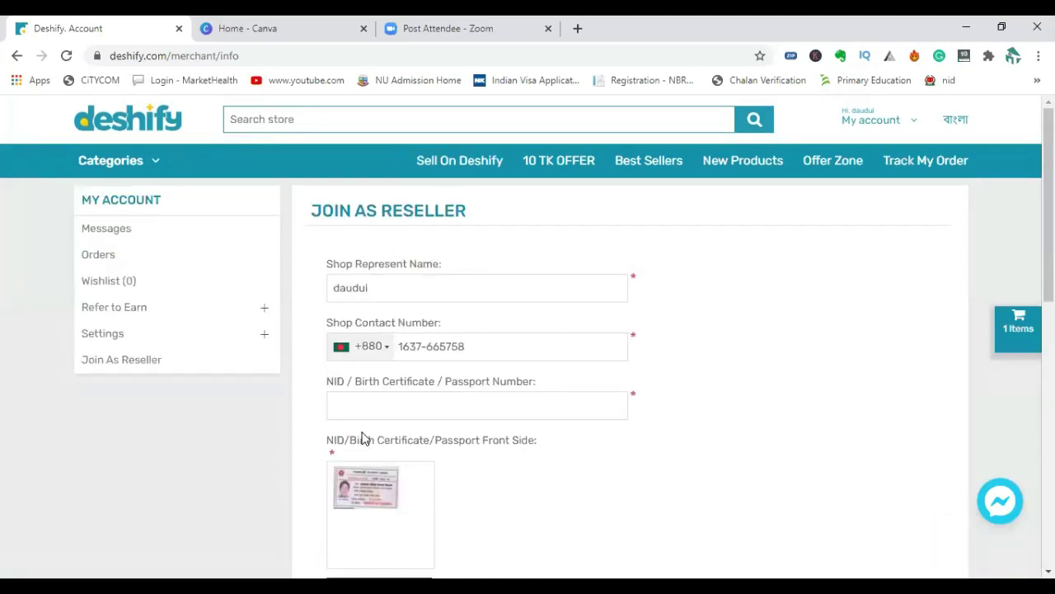
scroll(401, 431, "down", 5)
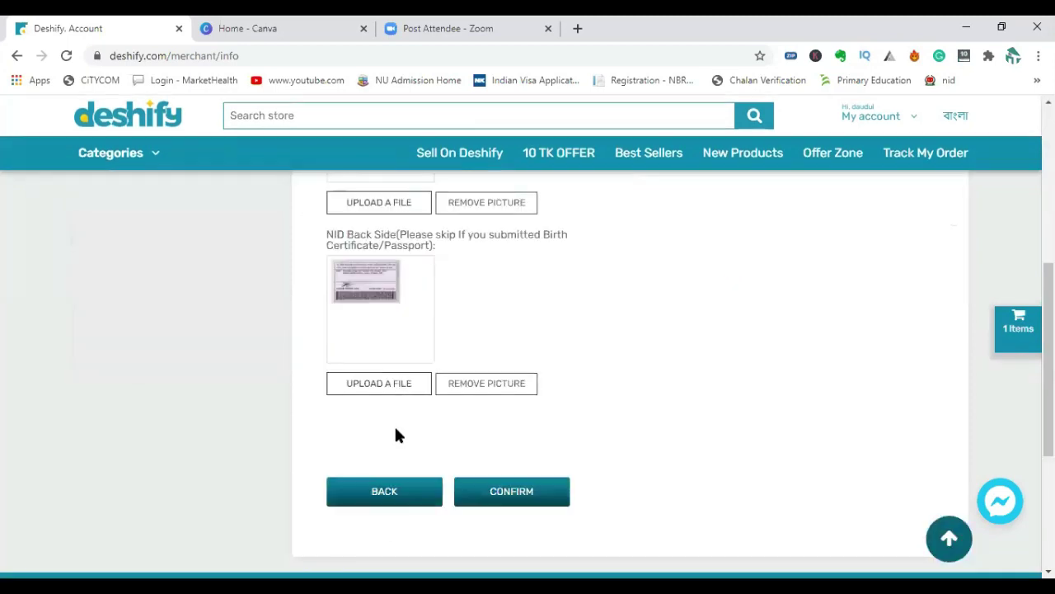
scroll(351, 450, "up", 5)
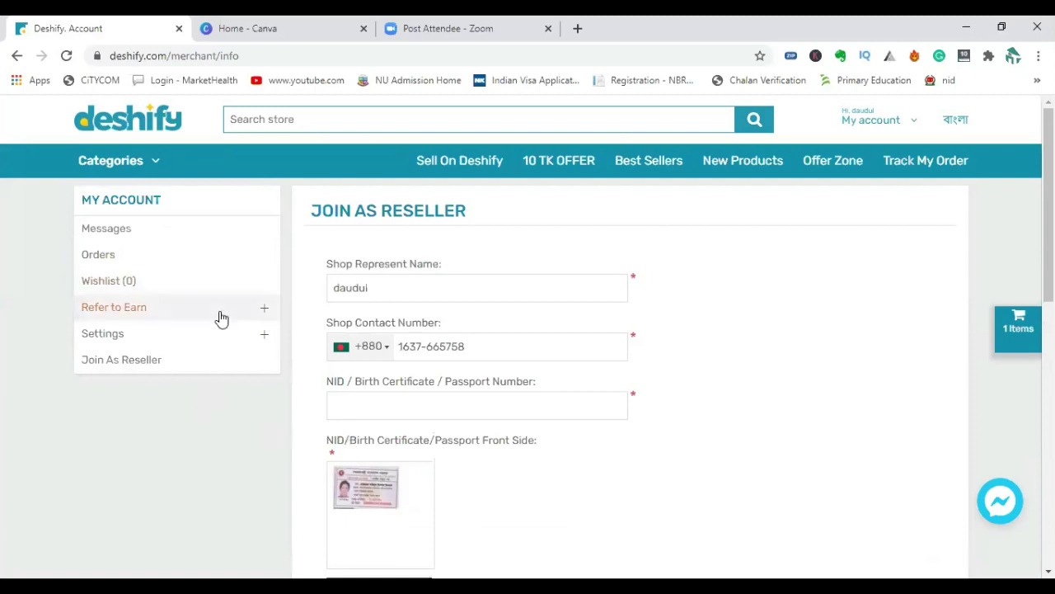
left_click(144, 124)
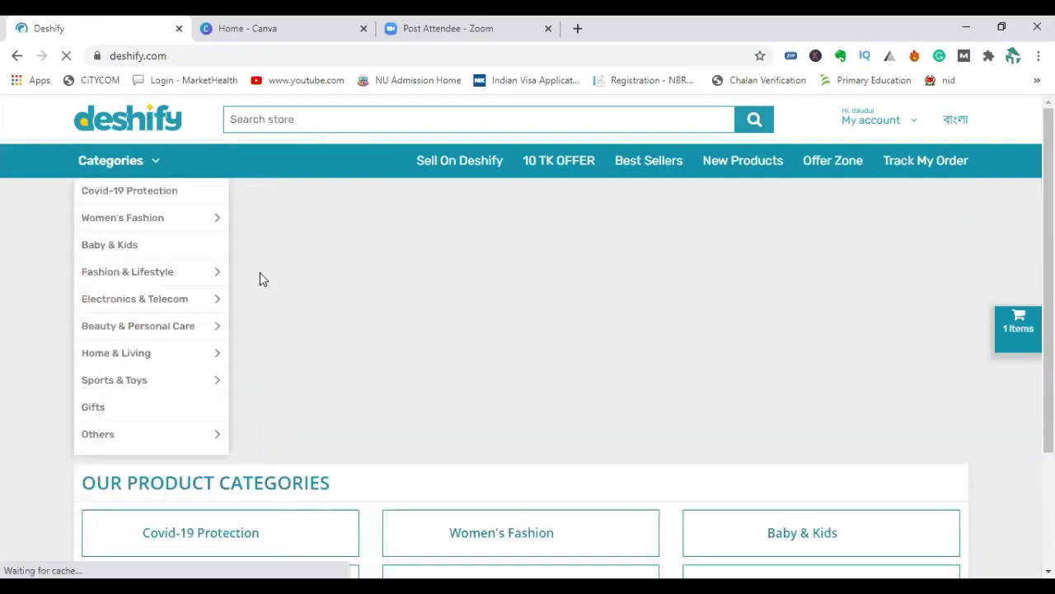
Scroll down the homepage to Kitchen & Dinning and open the Atta Mixer product.
scroll(355, 394, "down", 6)
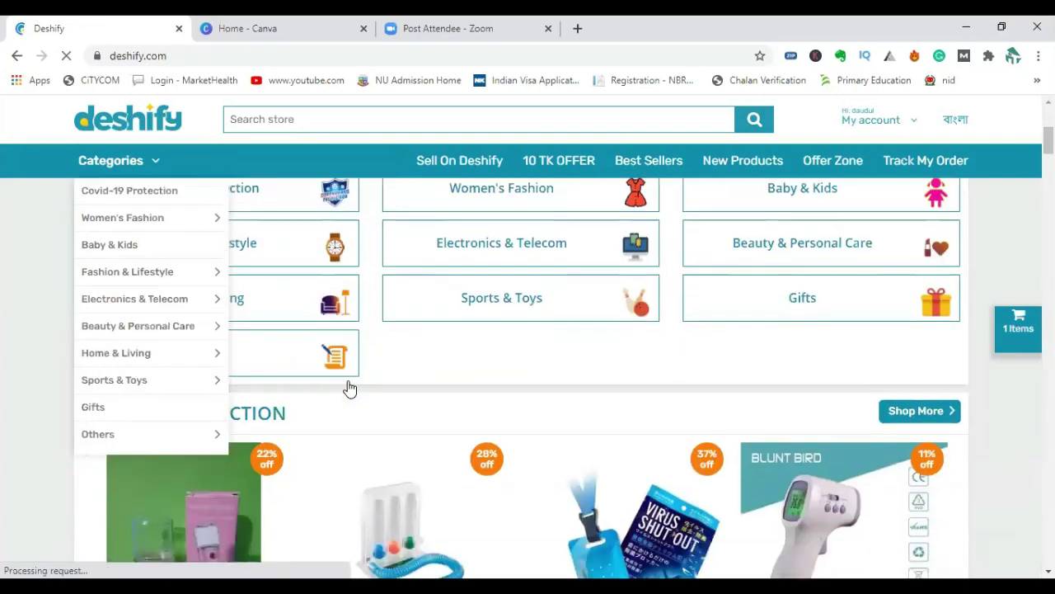
scroll(630, 429, "down", 3)
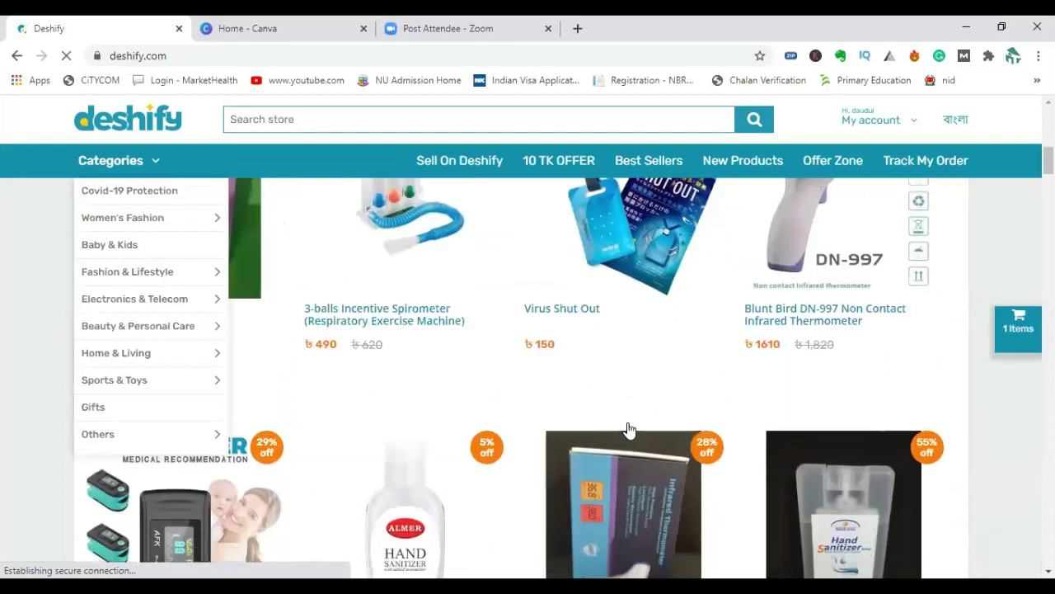
scroll(546, 431, "down", 5)
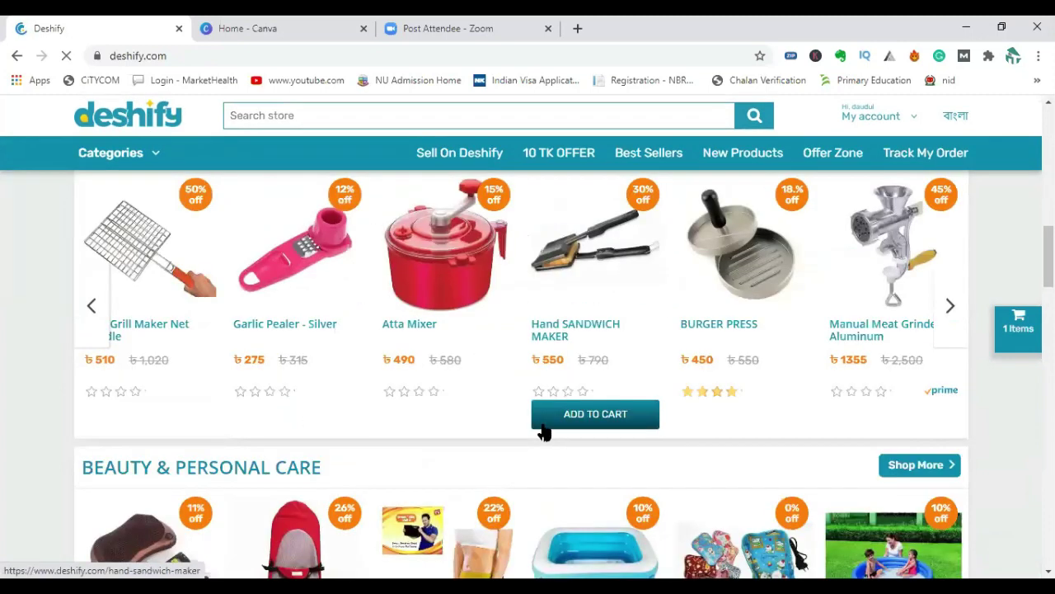
mouse_move(414, 332)
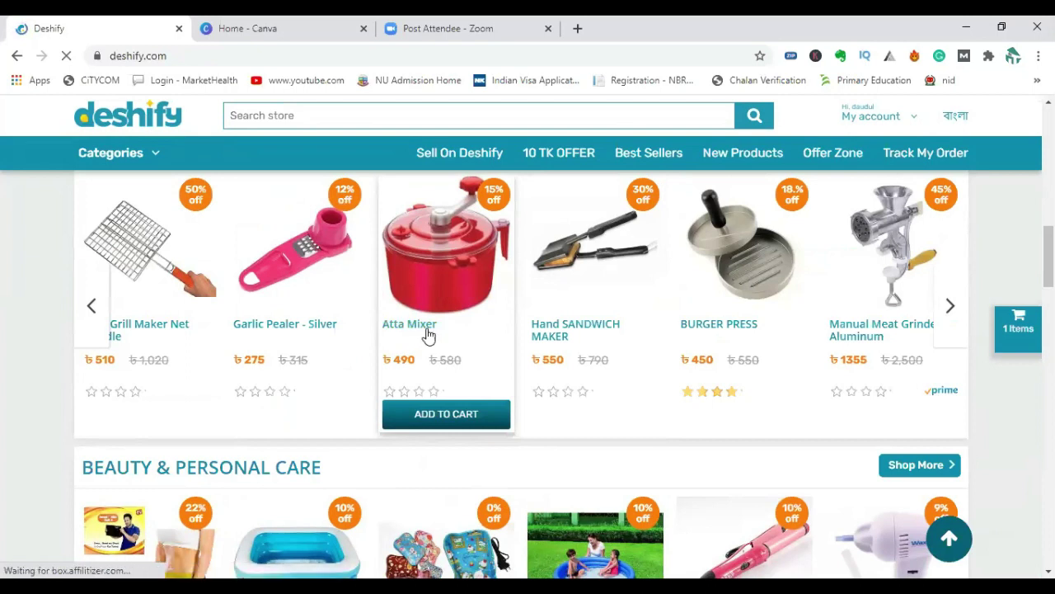
left_click(422, 342)
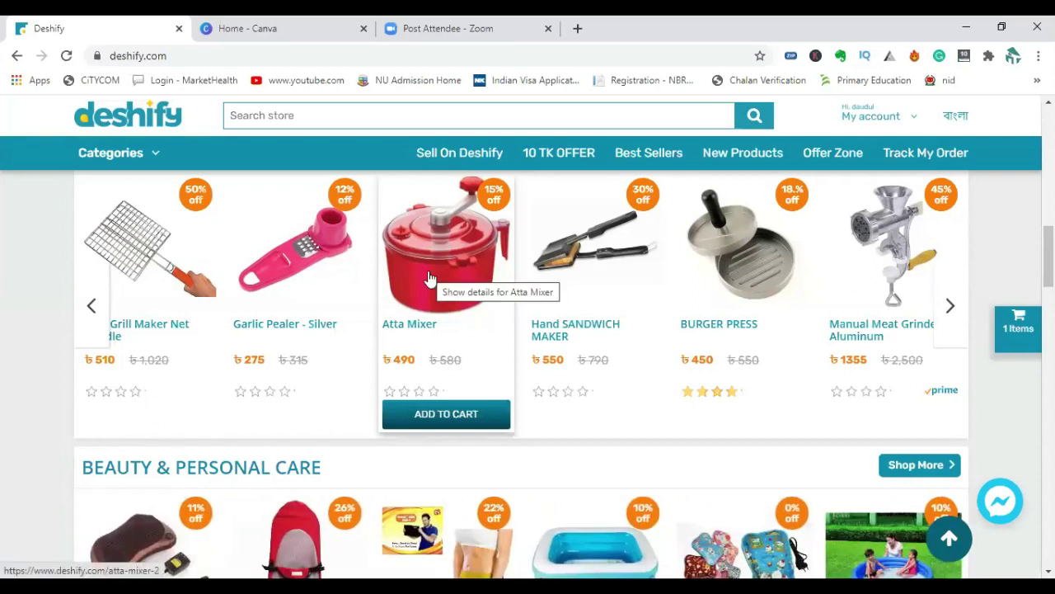
Browse further down through the Deshify product sections.
scroll(429, 277, "down", 4)
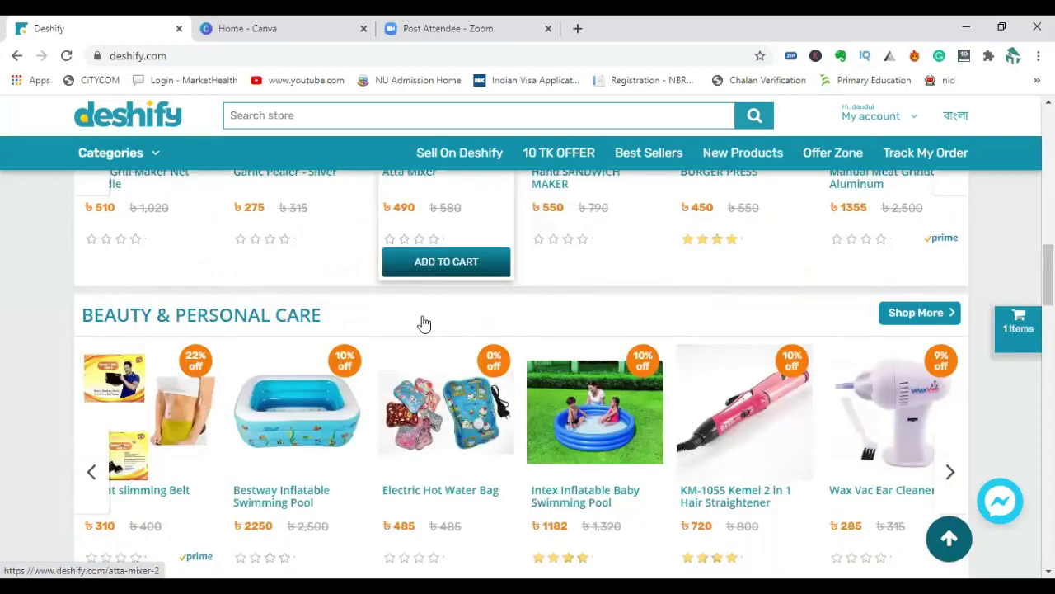
scroll(297, 344, "down", 4)
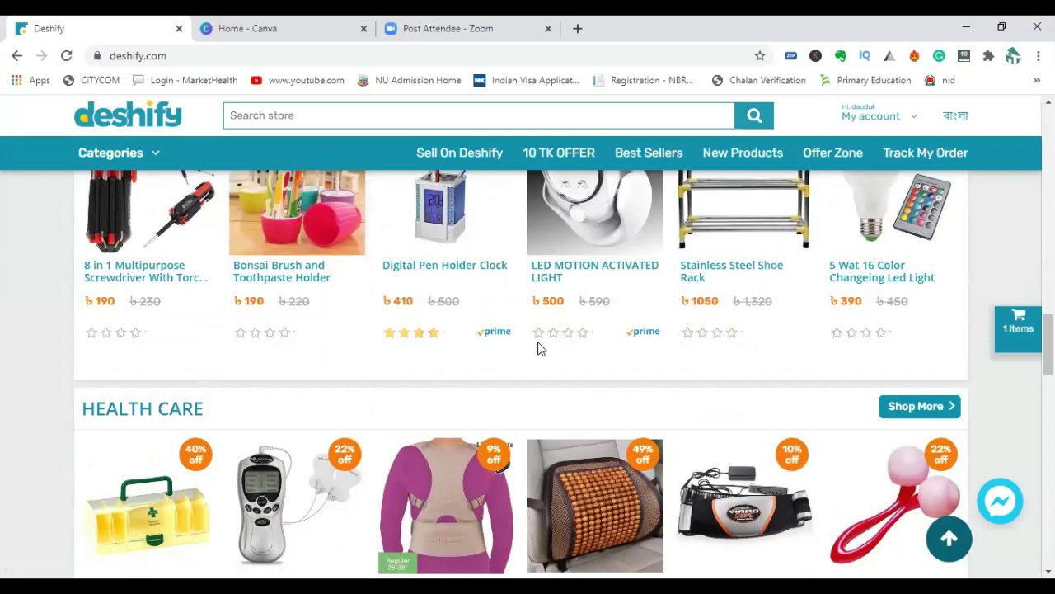
scroll(777, 388, "down", 7)
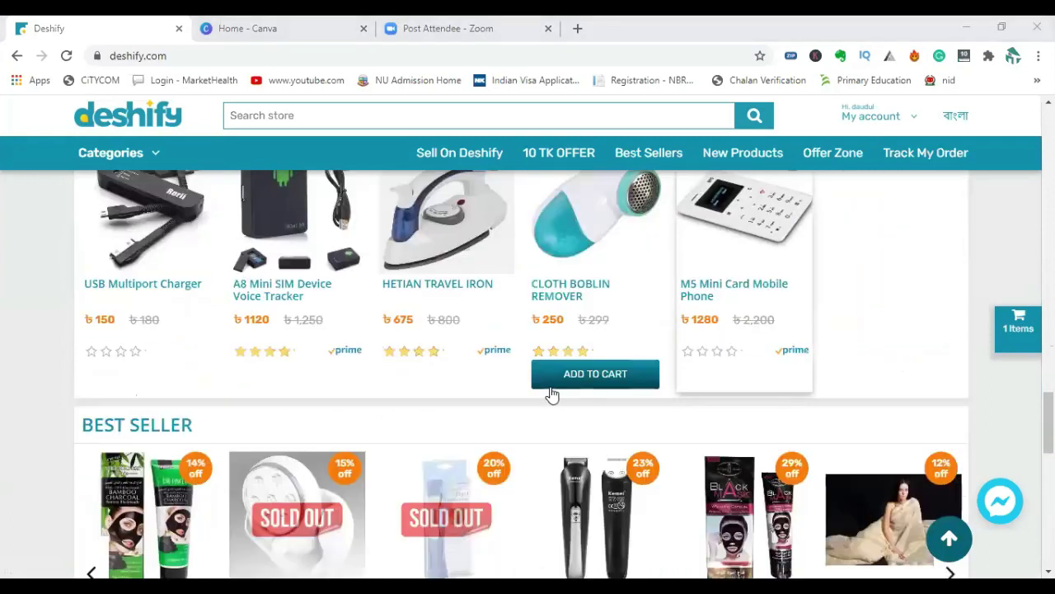
scroll(212, 441, "down", 2)
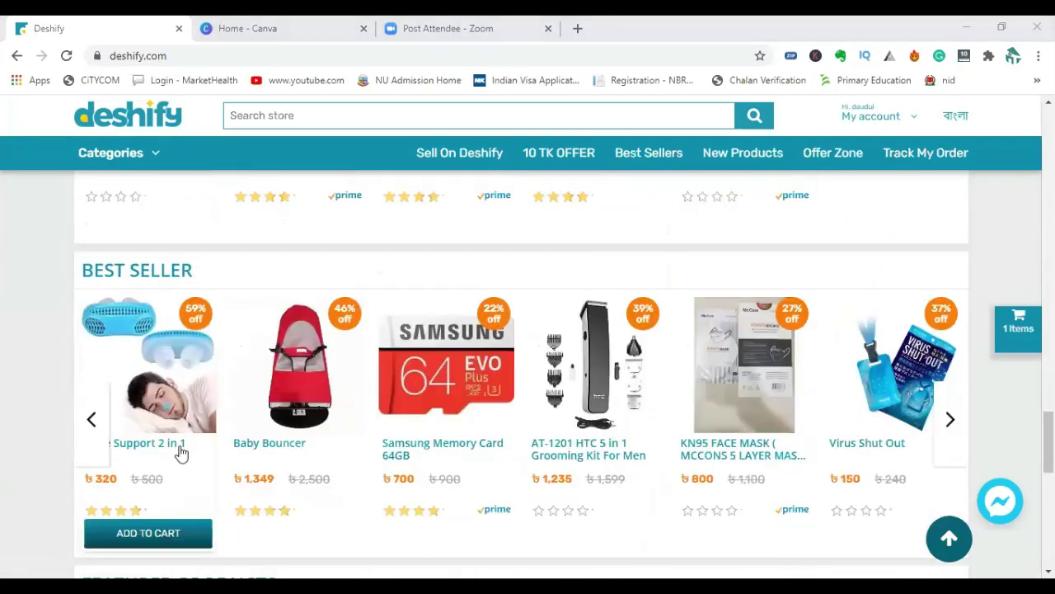
scroll(660, 424, "down", 1)
scroll(660, 427, "down", 2)
scroll(627, 421, "up", 3)
scroll(627, 415, "down", 3)
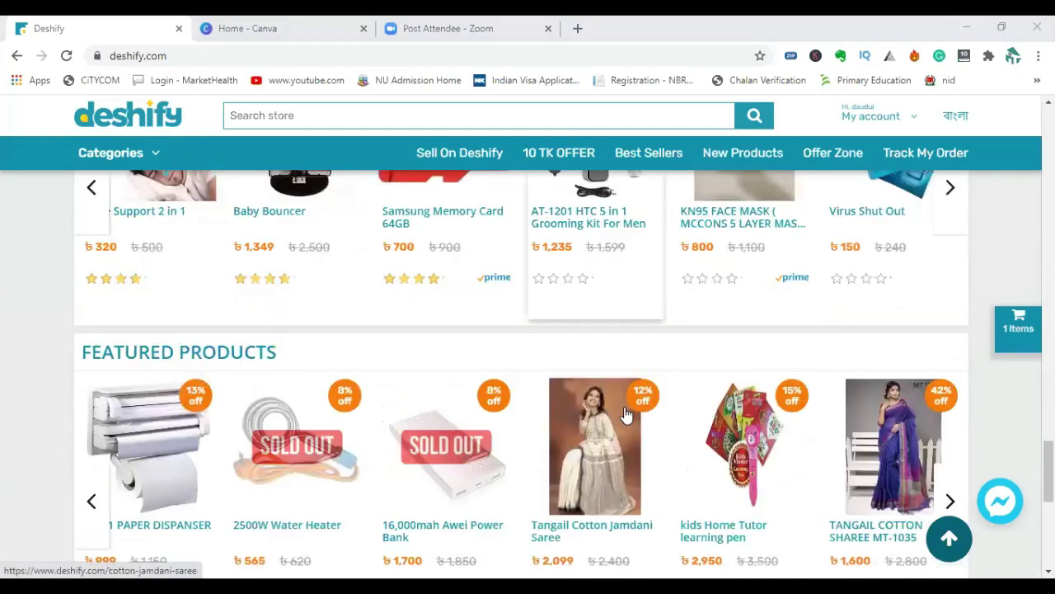
scroll(627, 415, "down", 2)
scroll(797, 368, "down", 4)
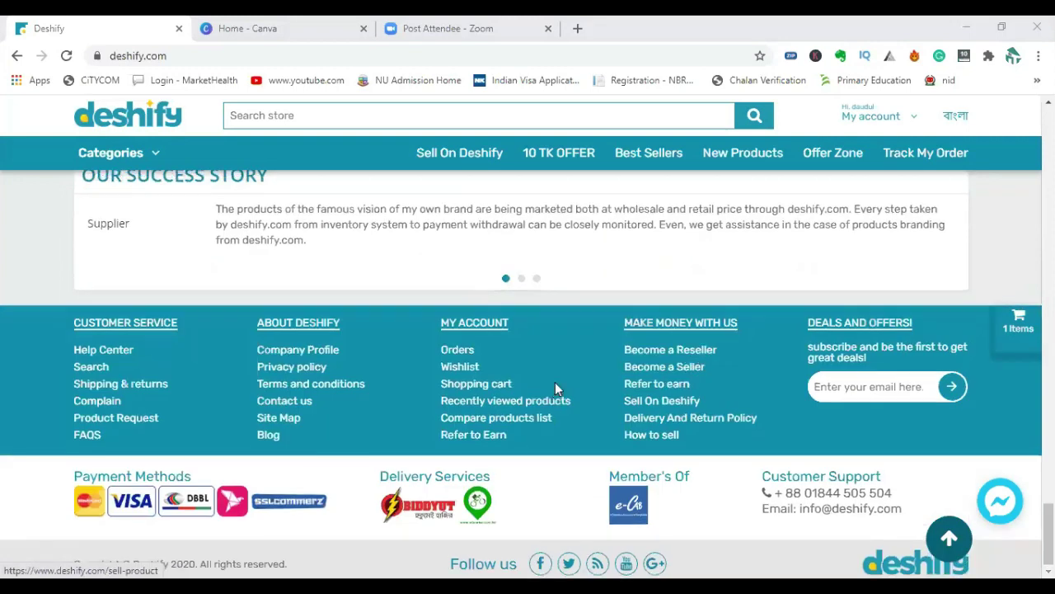
scroll(555, 381, "up", 6)
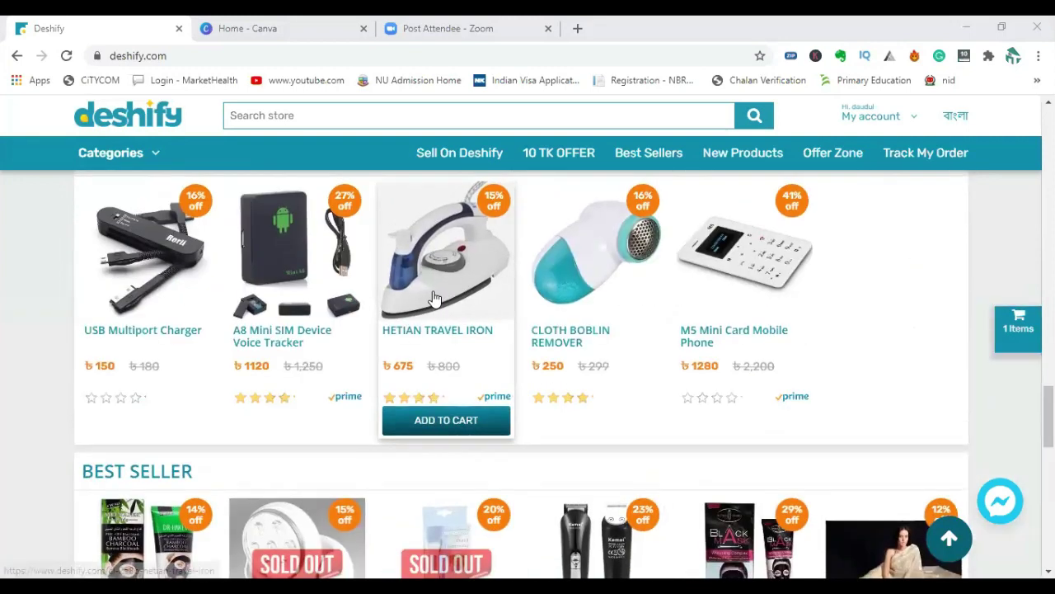
scroll(435, 299, "up", 2)
scroll(302, 428, "up", 3)
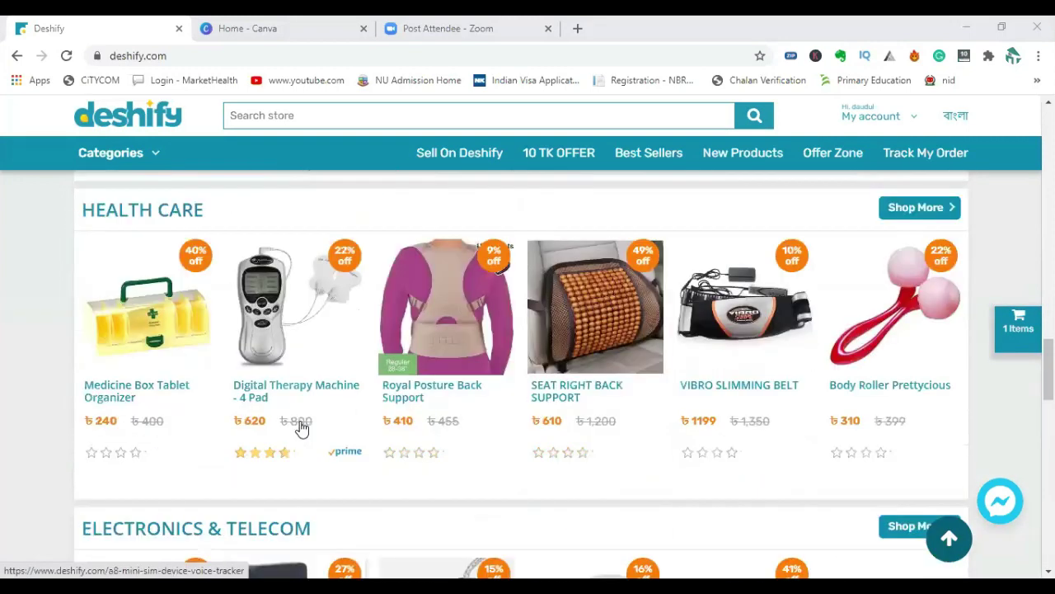
Scroll back to Kitchen & Dinning and reopen the Atta Mixer page priced ৳490.
mouse_move(300, 430)
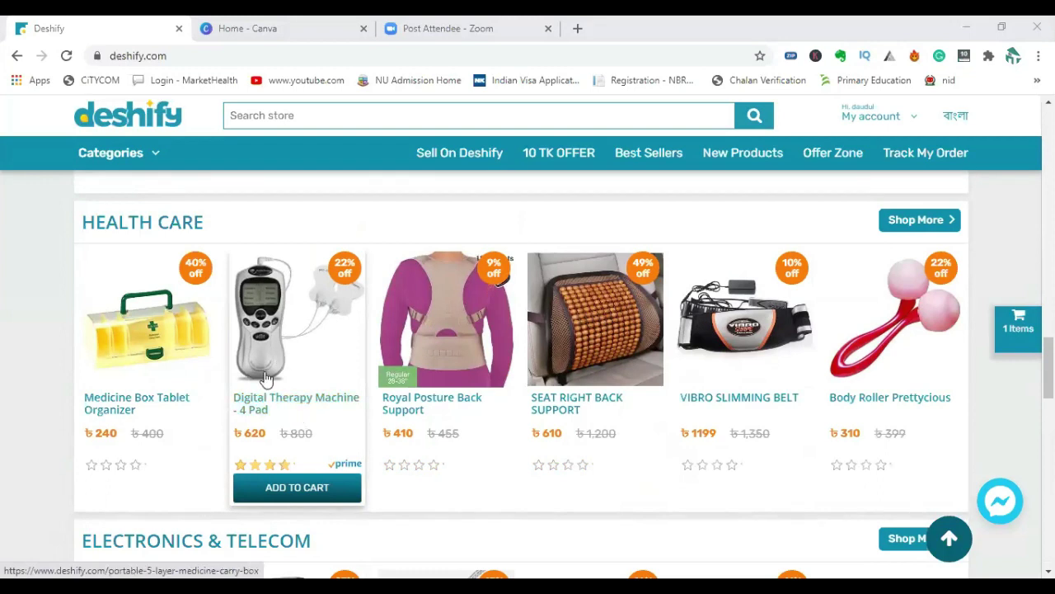
scroll(725, 396, "up", 3)
scroll(767, 401, "up", 2)
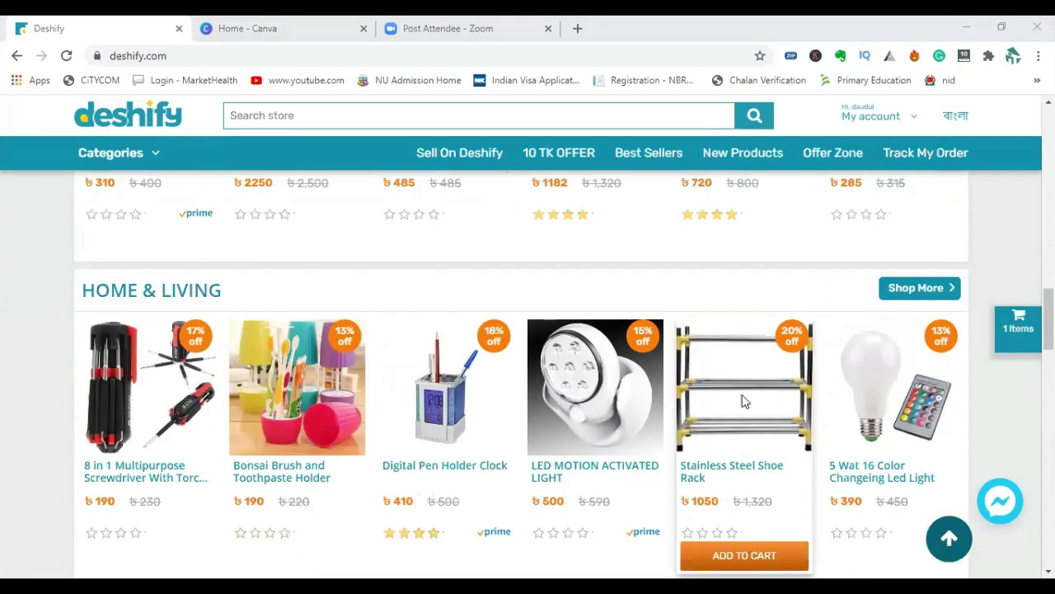
scroll(471, 400, "up", 4)
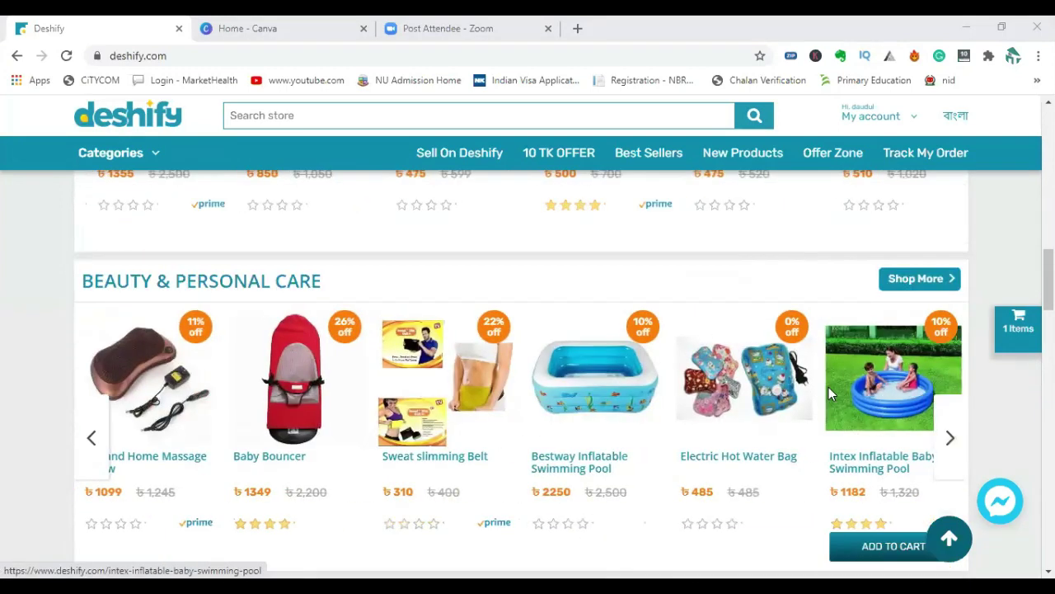
scroll(897, 384, "up", 5)
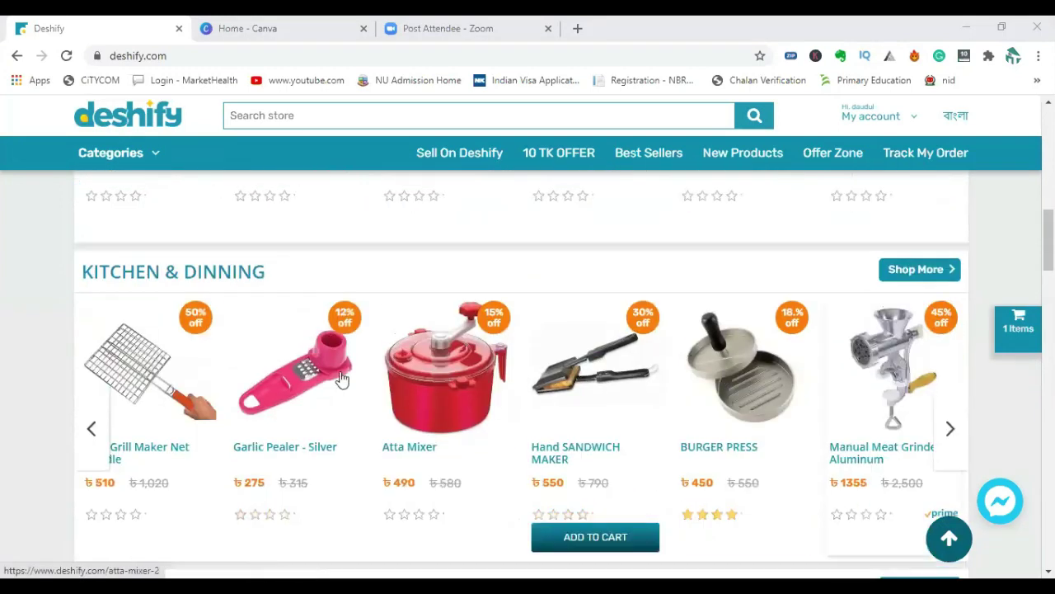
scroll(272, 377, "up", 7)
scroll(352, 393, "up", 3)
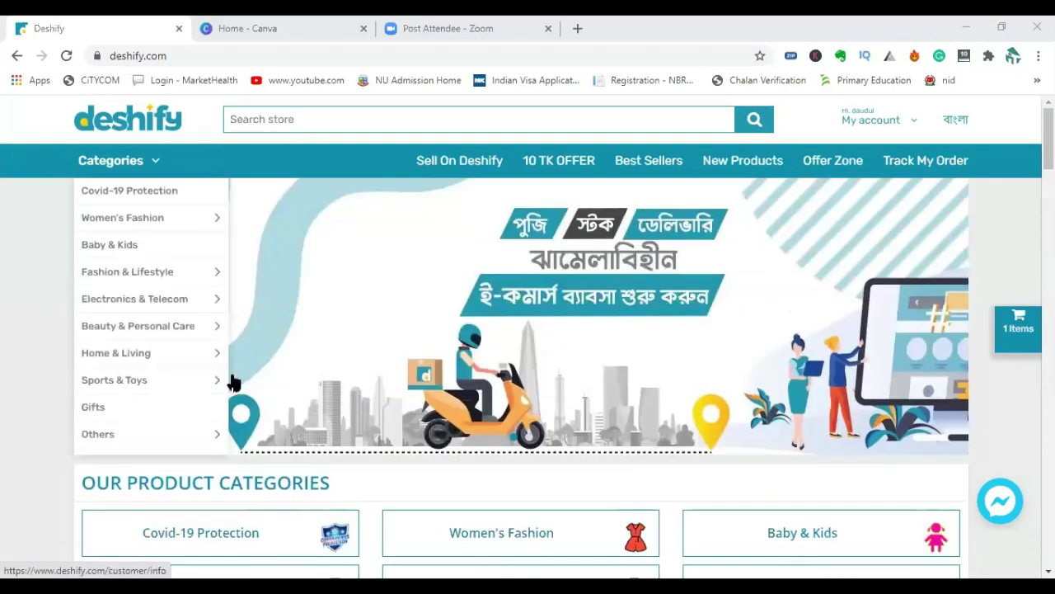
scroll(193, 401, "down", 6)
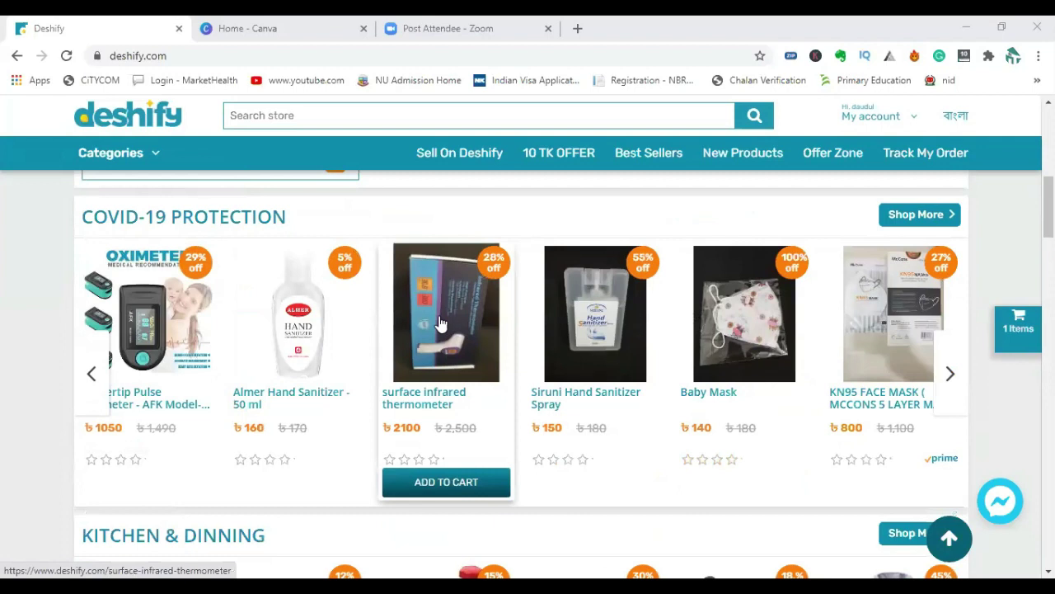
scroll(321, 381, "down", 5)
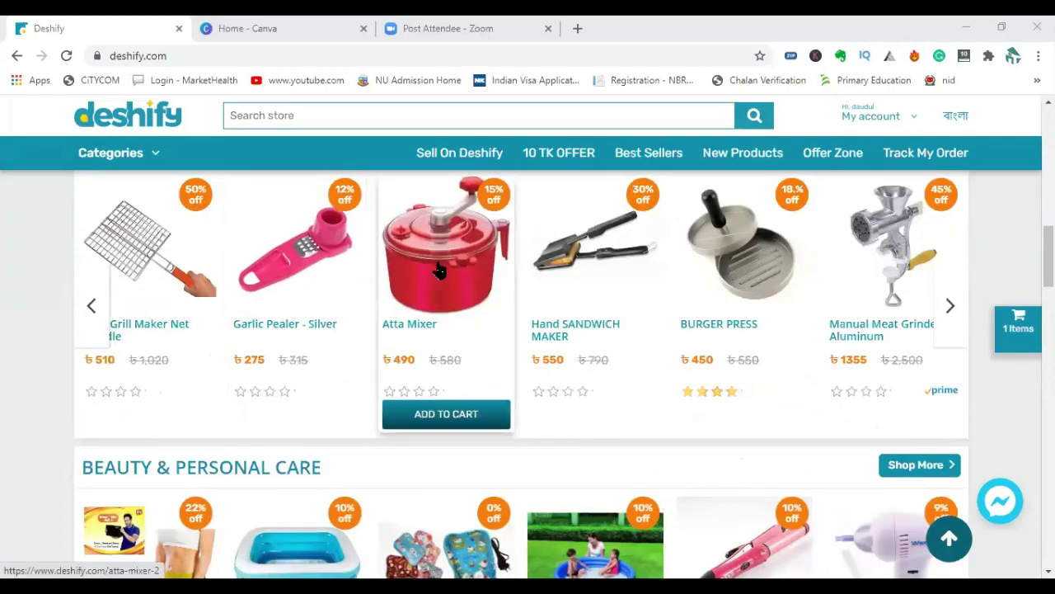
left_click(440, 272)
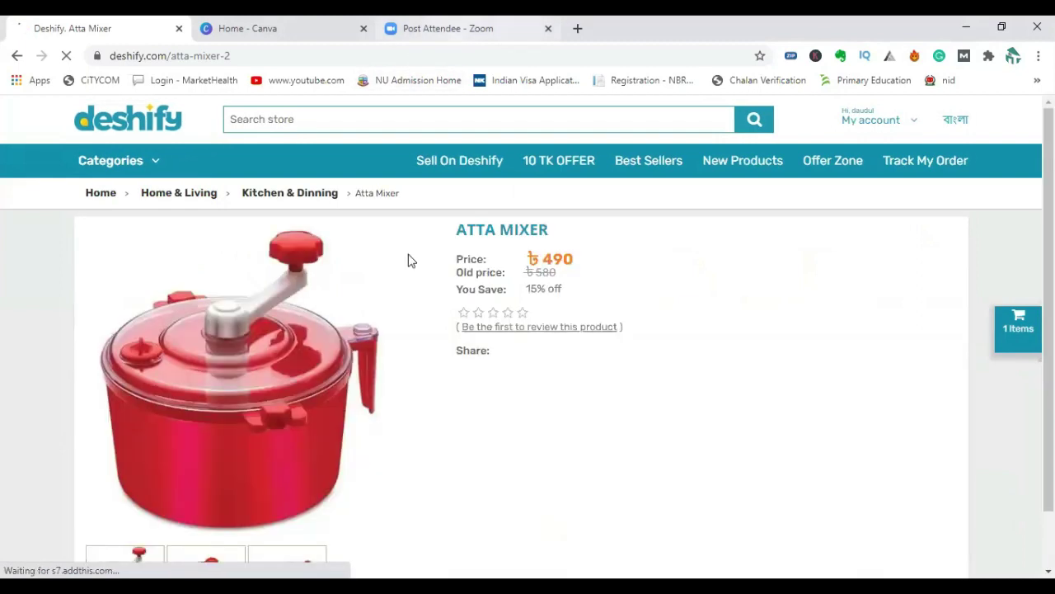
Copy the atta mixer product image, abandoning two attempts to save the whole page.
right_click(261, 362)
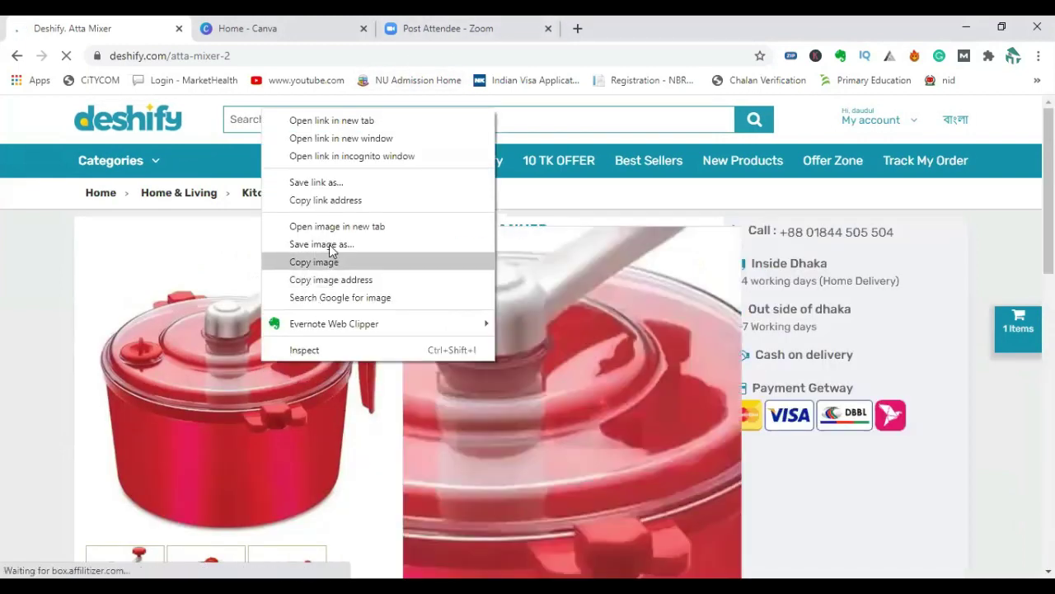
left_click(326, 262)
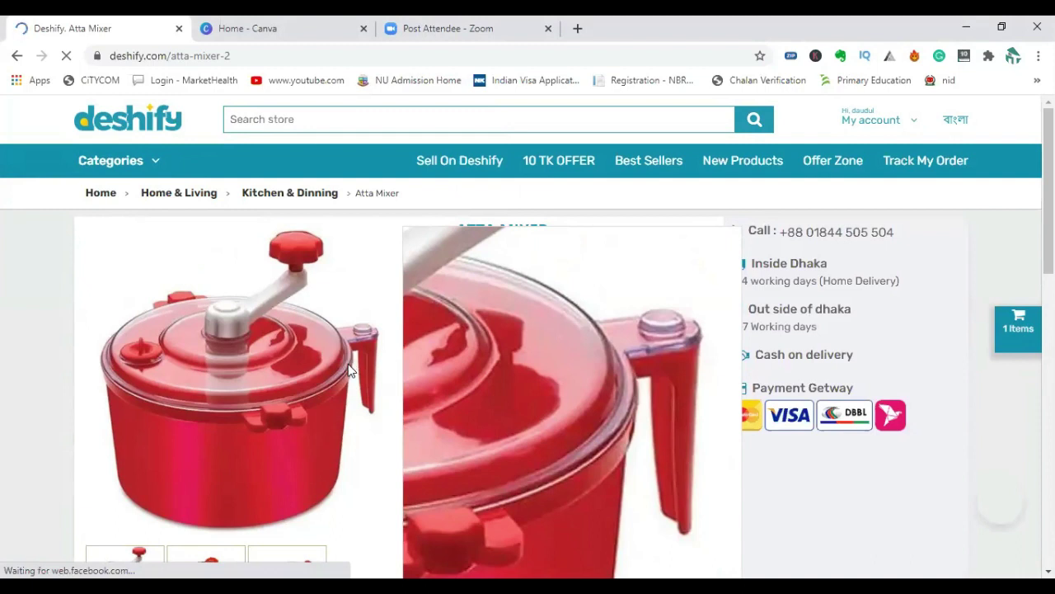
scroll(521, 330, "down", 1)
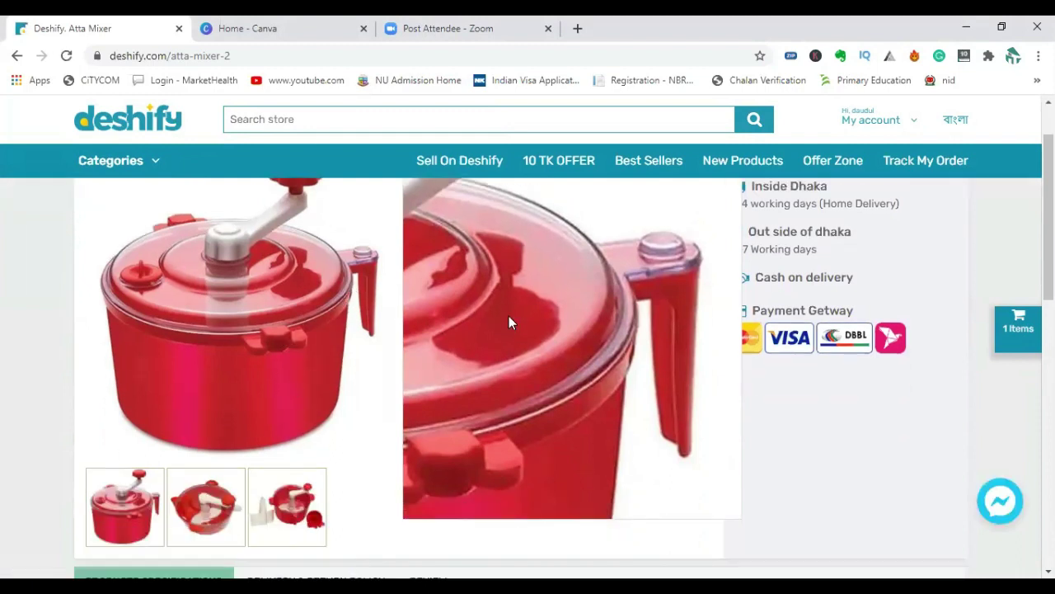
key("ctrl+s")
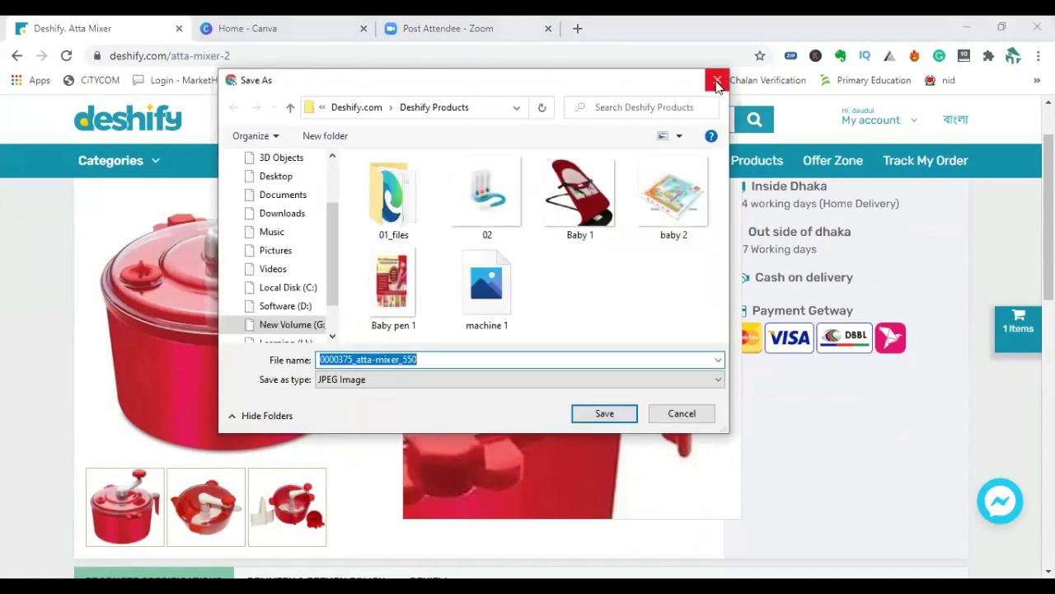
key("Escape")
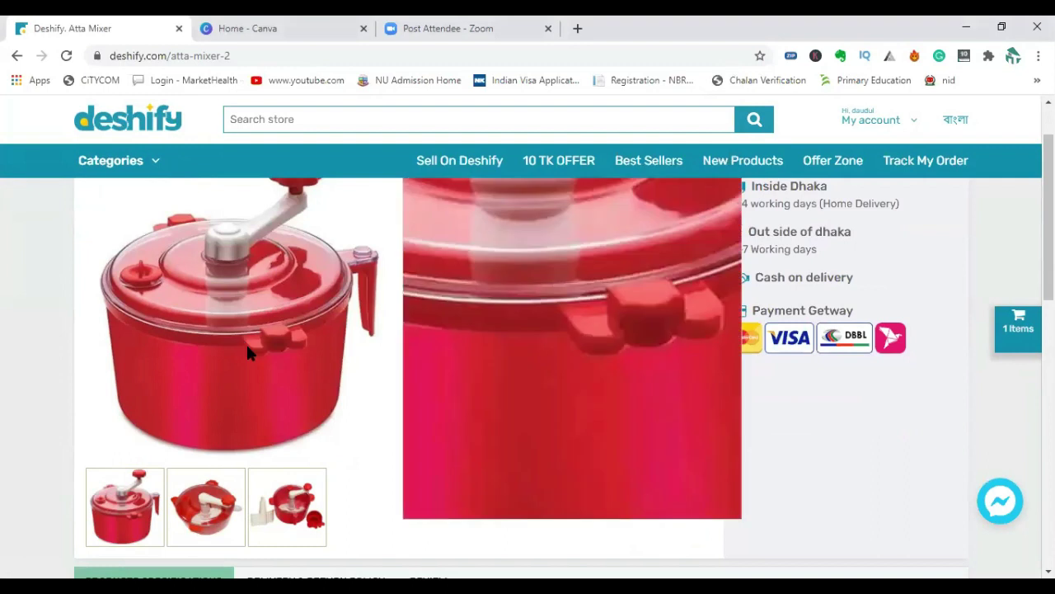
right_click(247, 344)
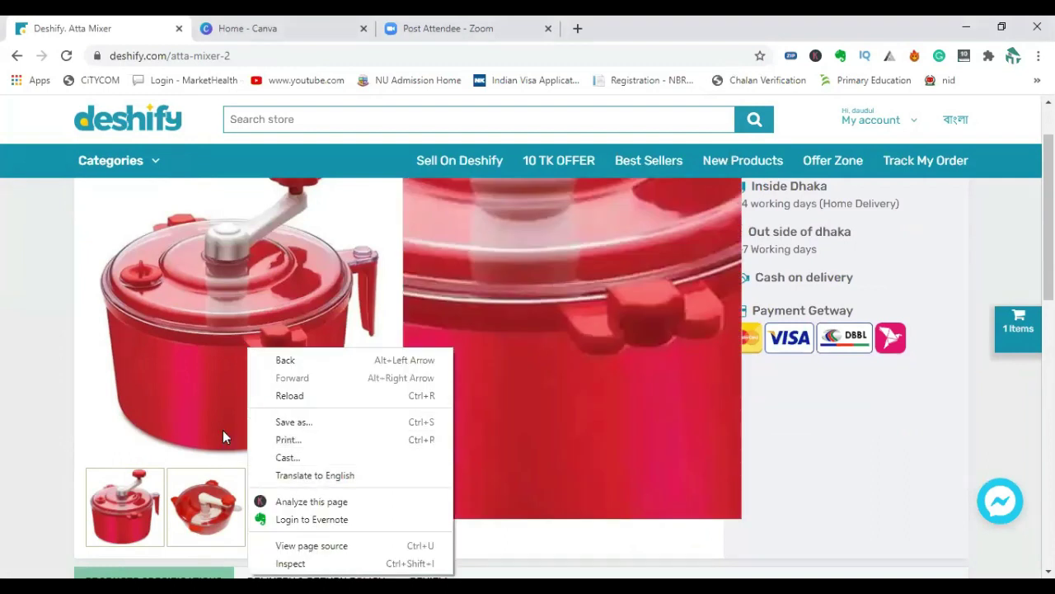
left_click(308, 426)
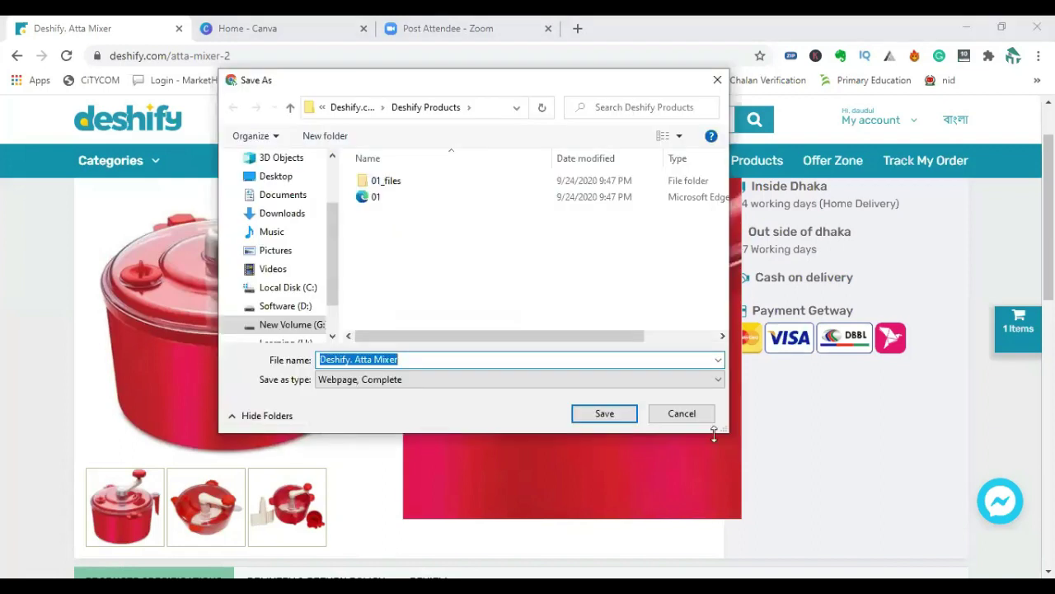
left_click(682, 414)
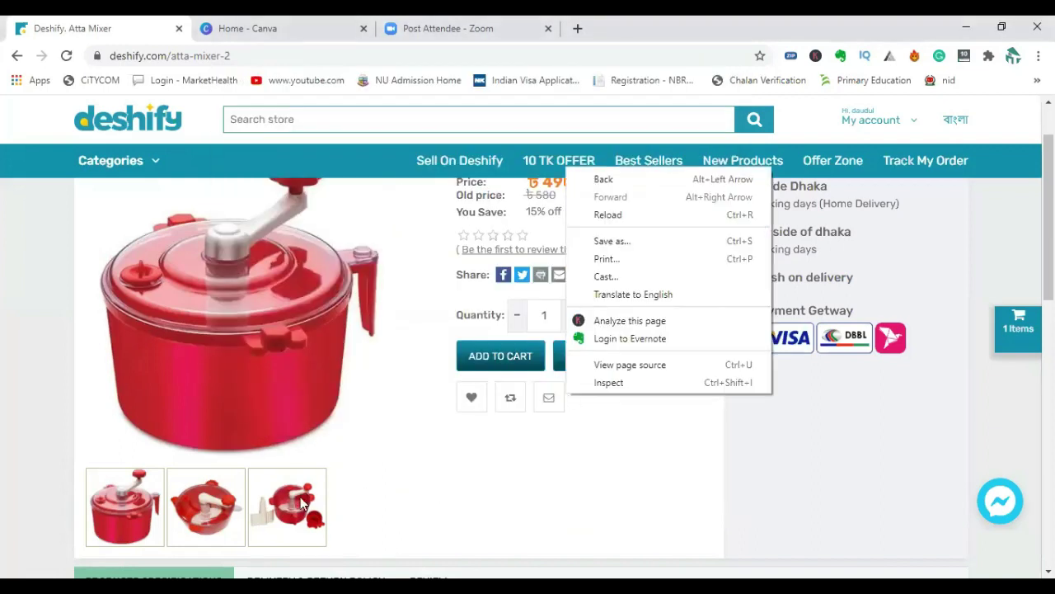
Start saving the red mixer image to disk from its image options.
scroll(212, 511, "down", 1)
right_click(212, 504)
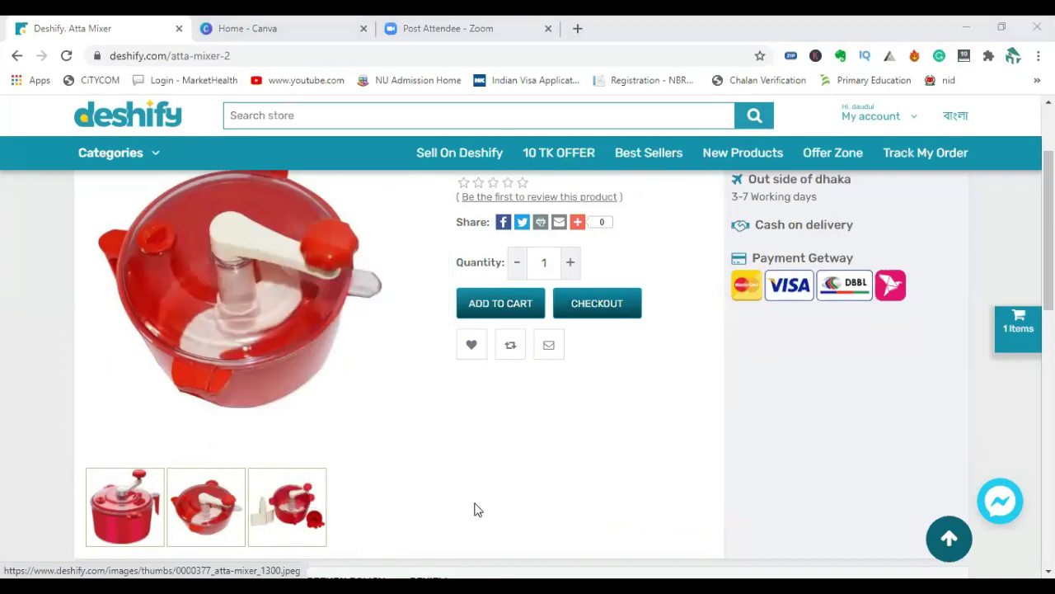
mouse_move(226, 465)
right_click(210, 495)
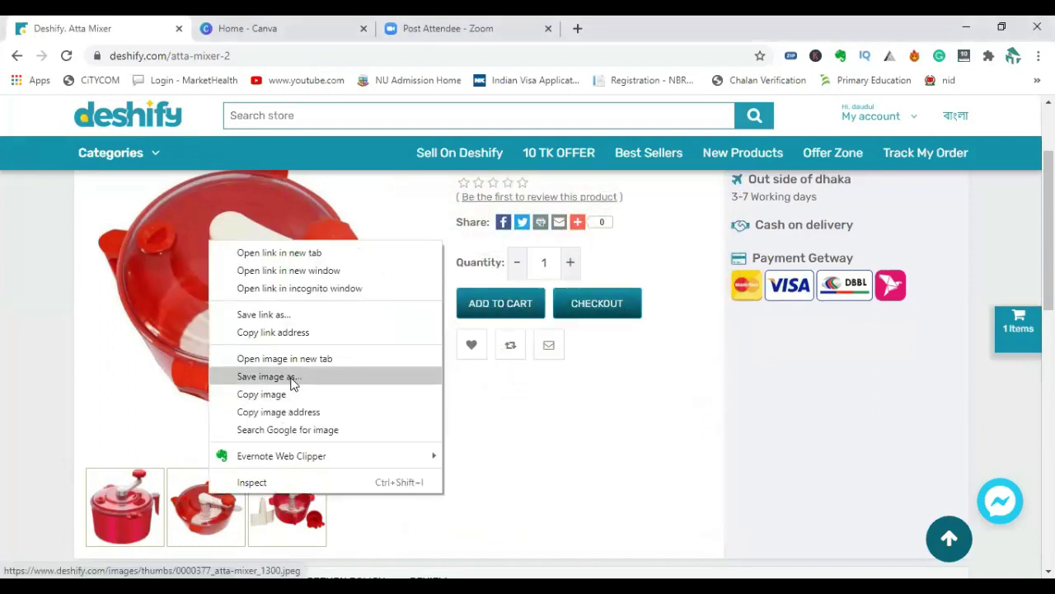
left_click(291, 377)
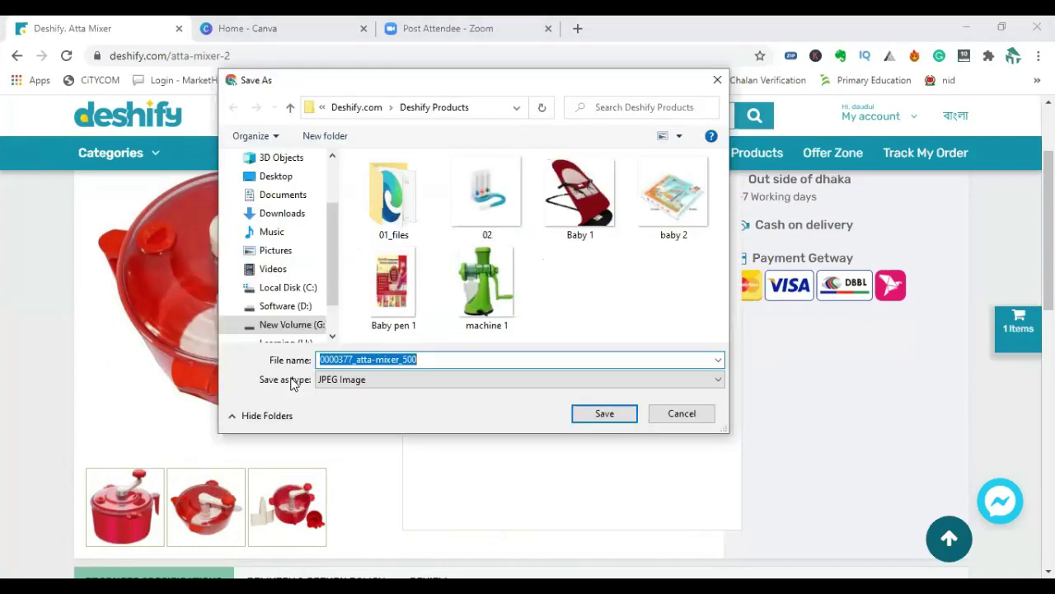
Name the file 'Atta mixer' and save it as a JPEG in Deshify Products.
double_click(443, 360)
left_click(443, 359)
left_click_drag(442, 359, 332, 359)
key("BackSpace")
key("ctrl+z")
type("Ata")
key("BackSpace")
type("ta mixer")
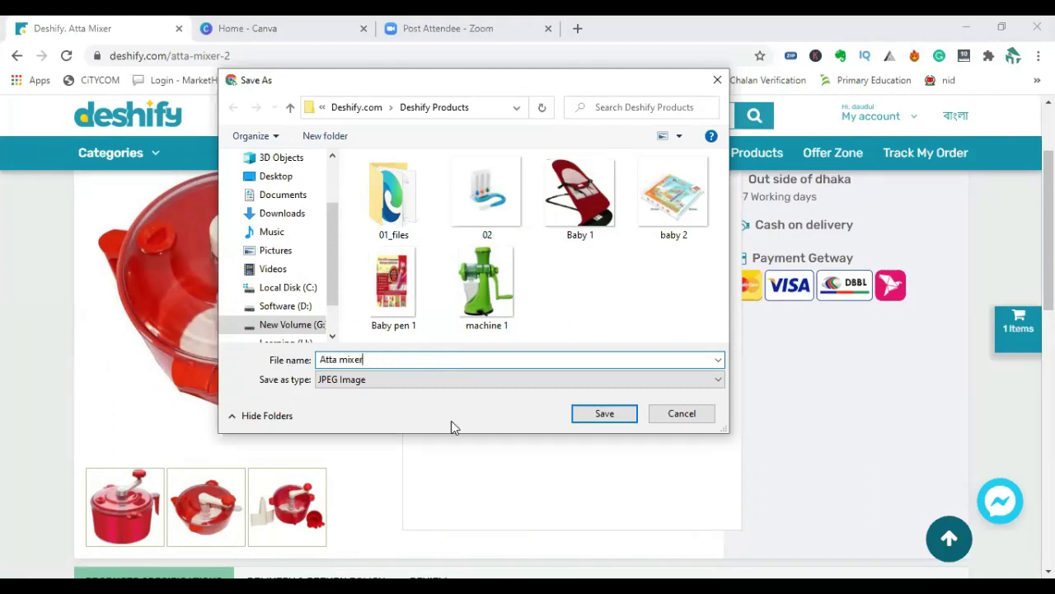
left_click(602, 417)
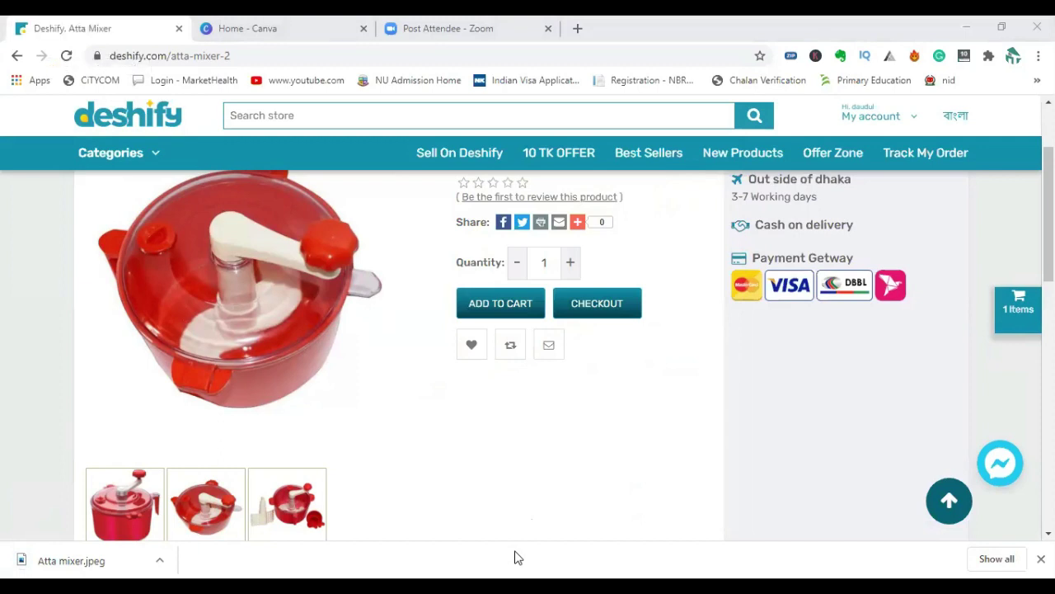
key("alt+Tab")
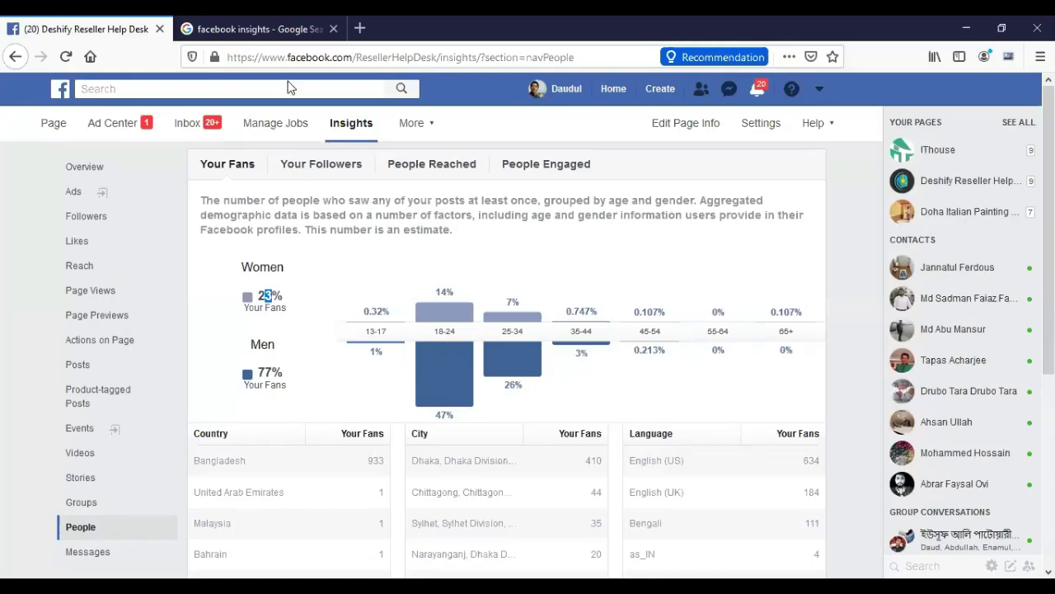
Look over the facebook insights Google results, then return to the Insights tab.
left_click(266, 30)
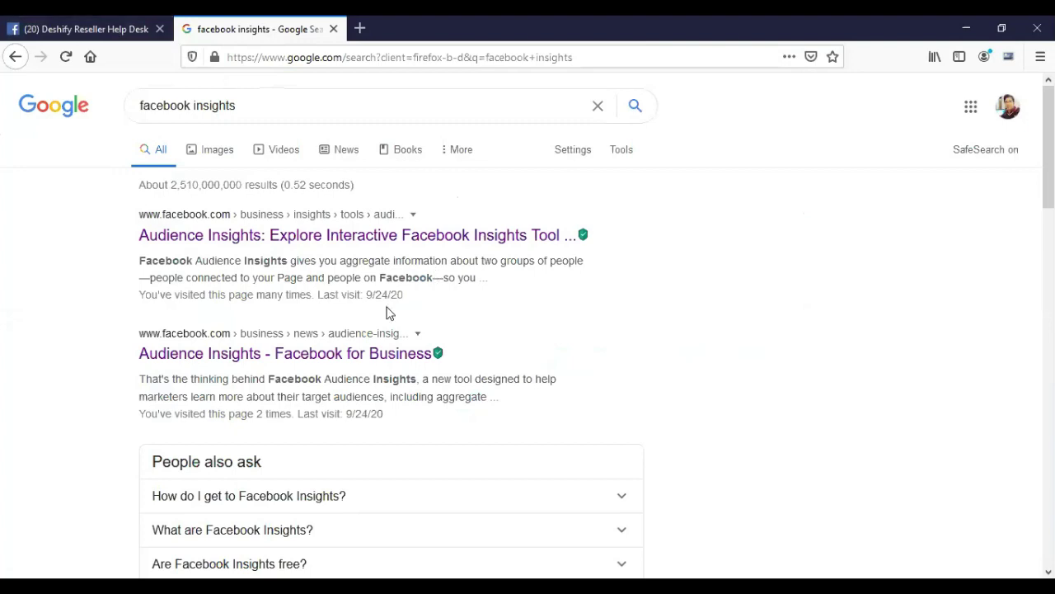
key("ctrl+Tab")
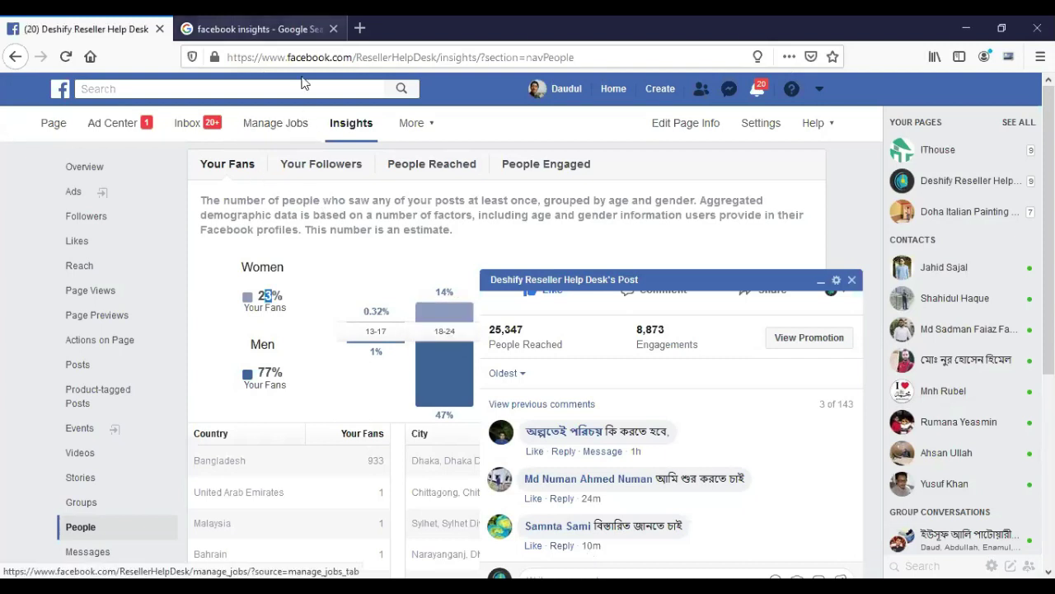
Close the post's comment panel and show the Page, Ad, Group and Event create options.
left_click(281, 29)
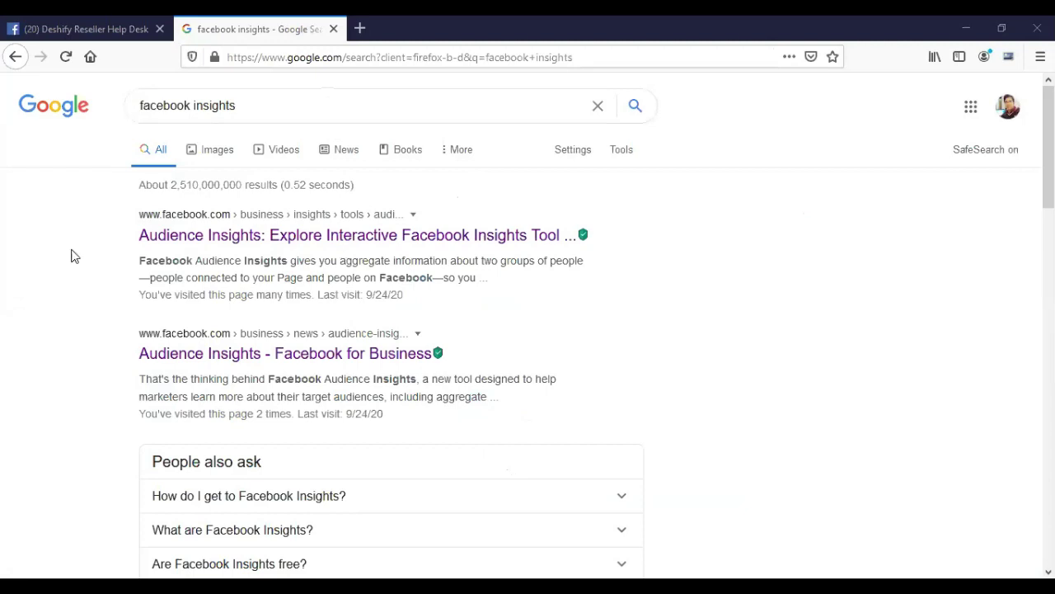
left_click(116, 33)
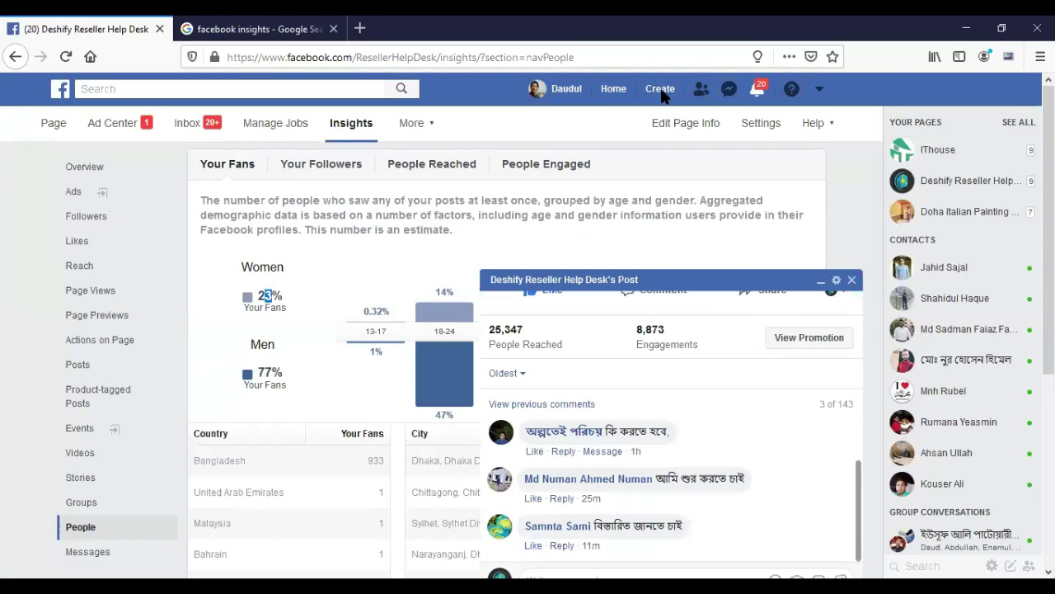
left_click(852, 281)
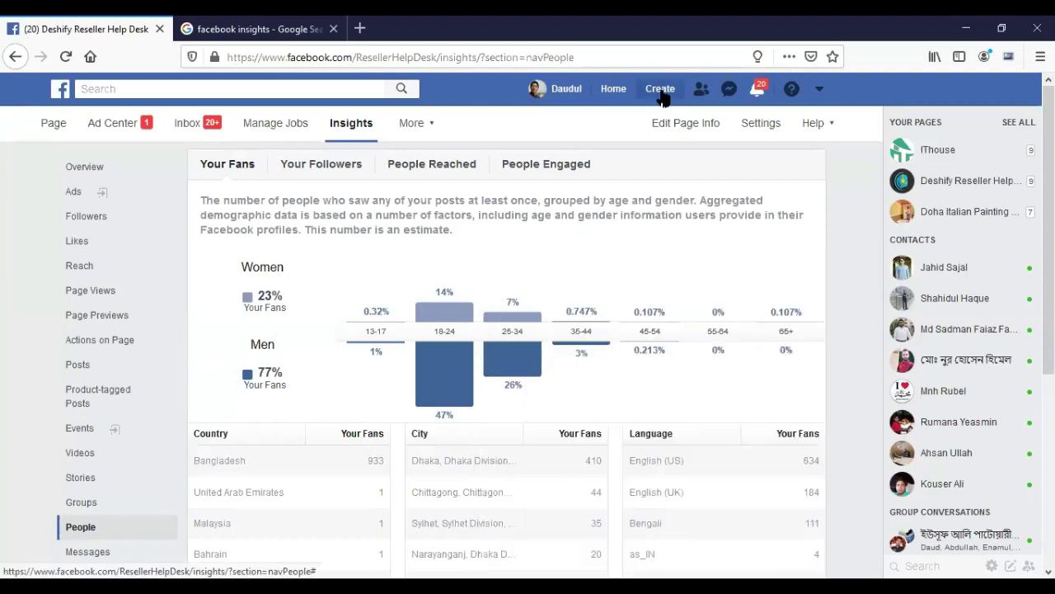
left_click(662, 92)
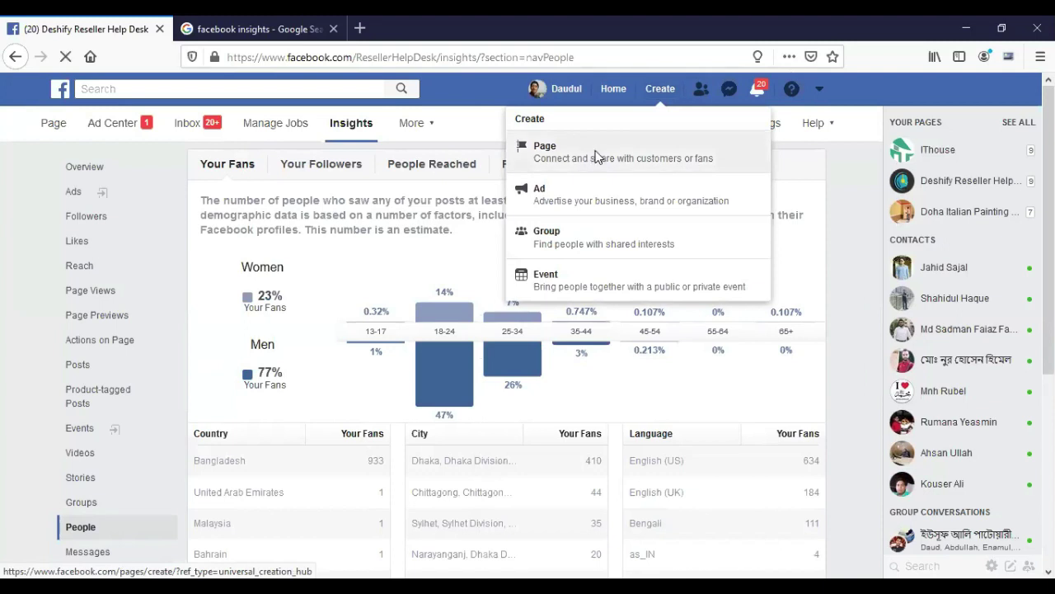
Start a new Business or Brand Page and name it 'Electro Gear'.
left_click(599, 157)
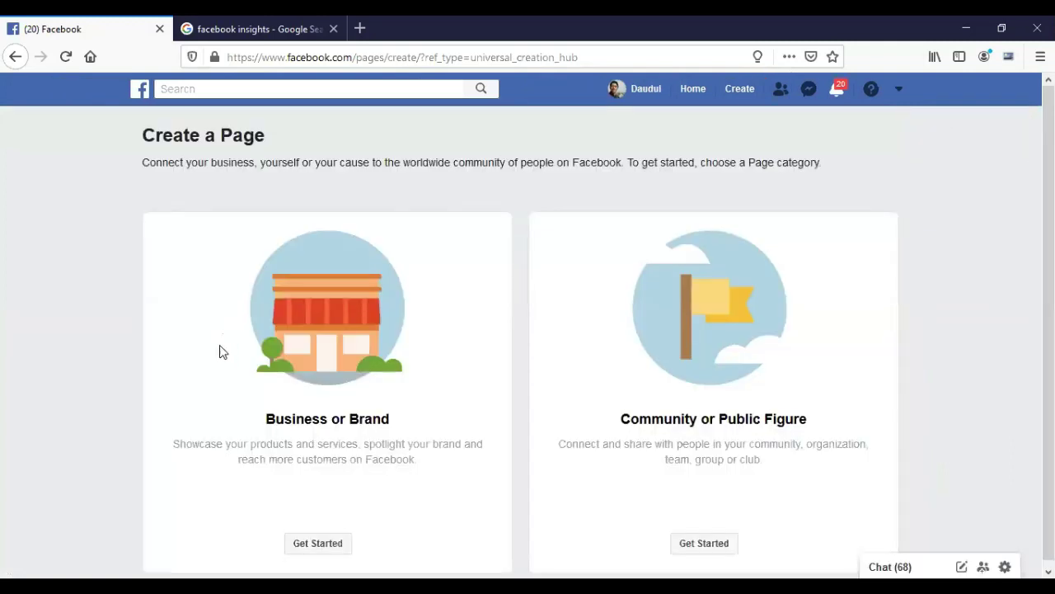
left_click(310, 537)
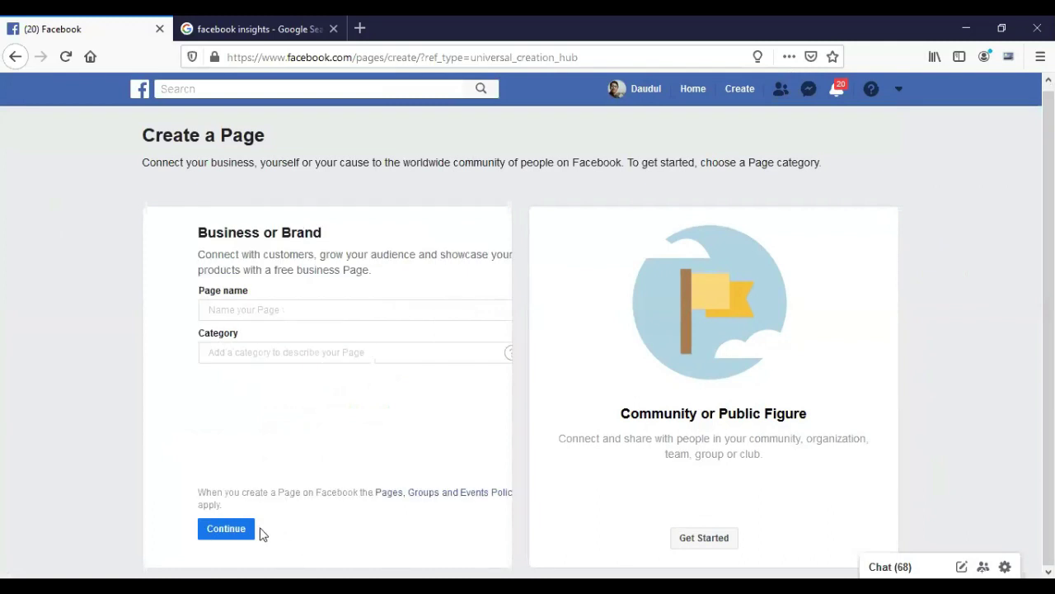
left_click(277, 307)
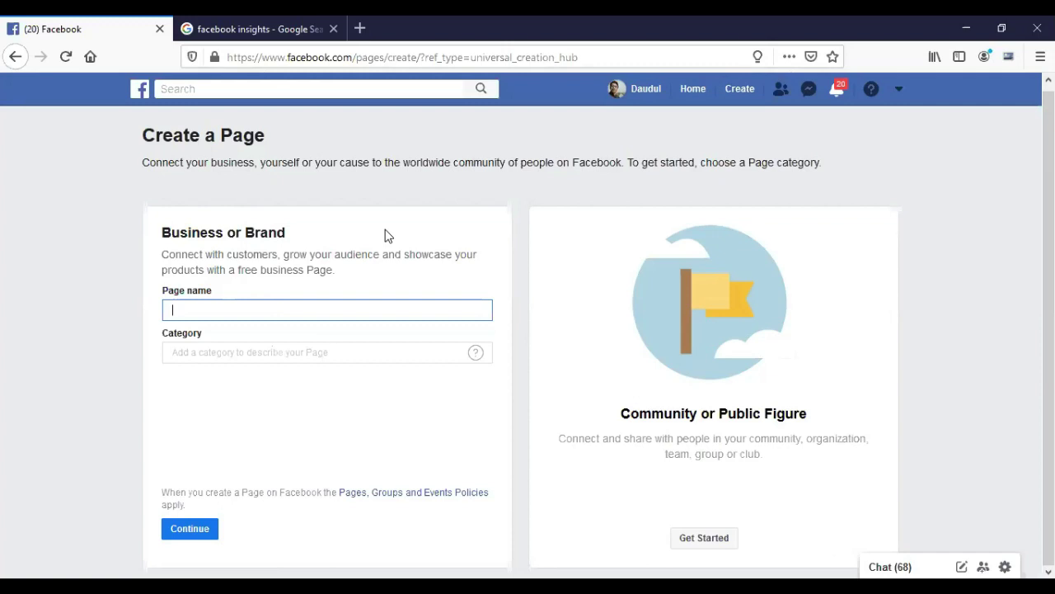
type("House")
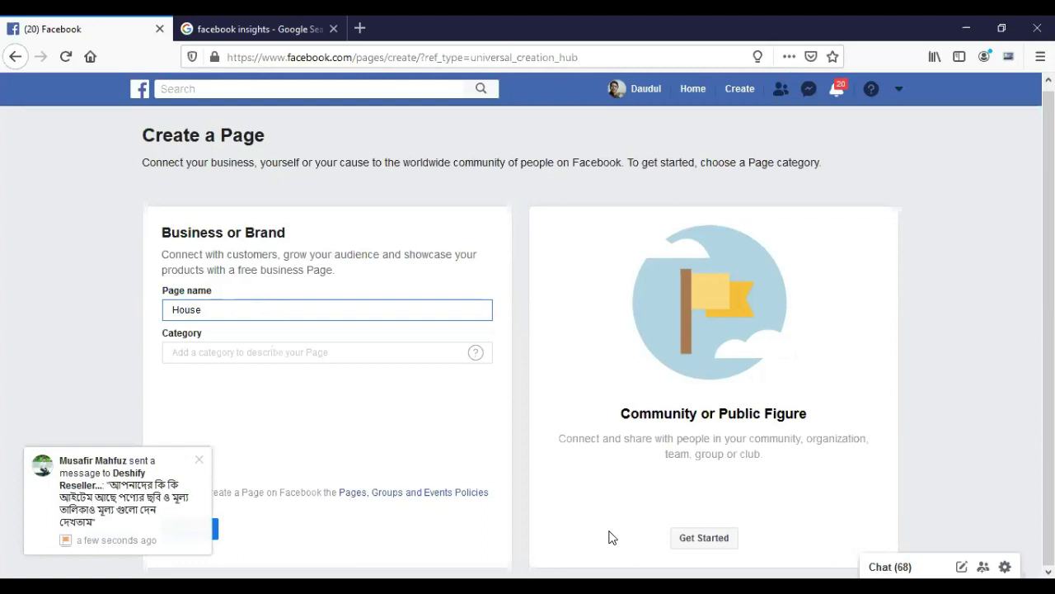
double_click(235, 307)
type("elec")
key("BackSpace")
key("BackSpace")
key("BackSpace")
key("BackSpace")
type("Electro ")
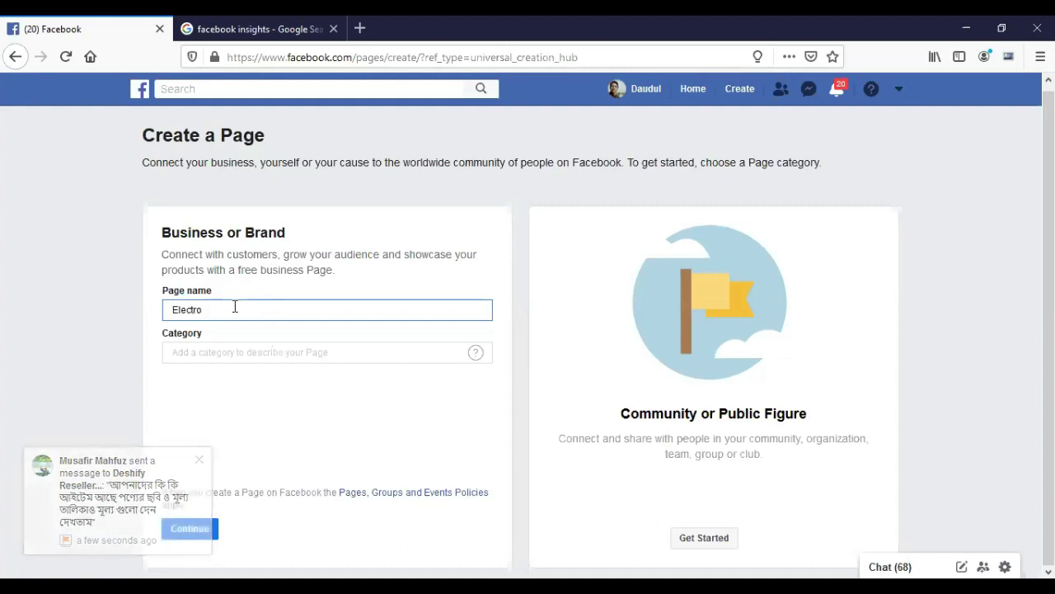
type("Gear")
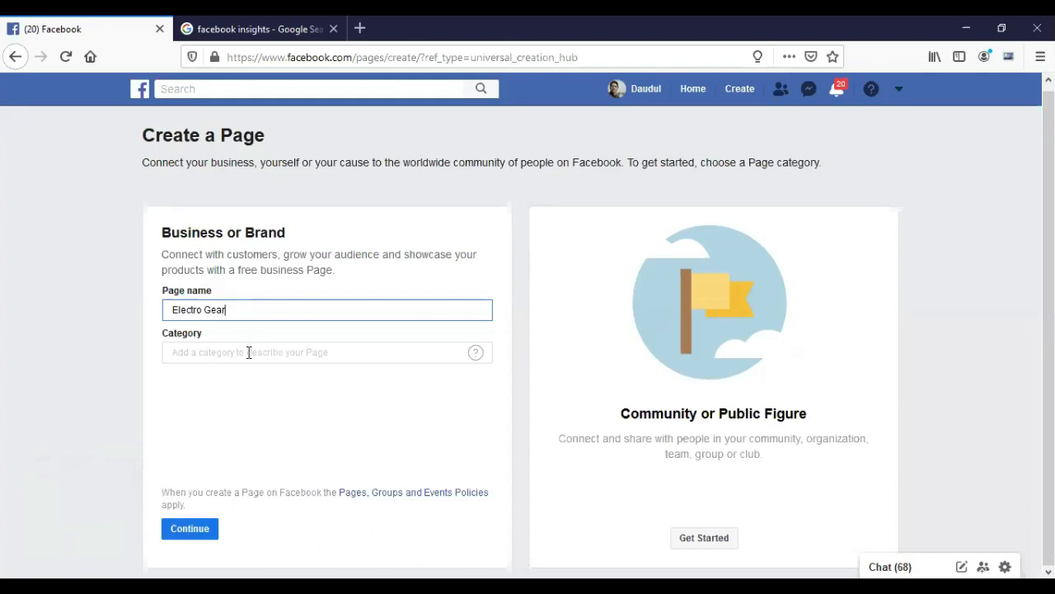
Set the Page category to Electronics.
left_click(250, 353)
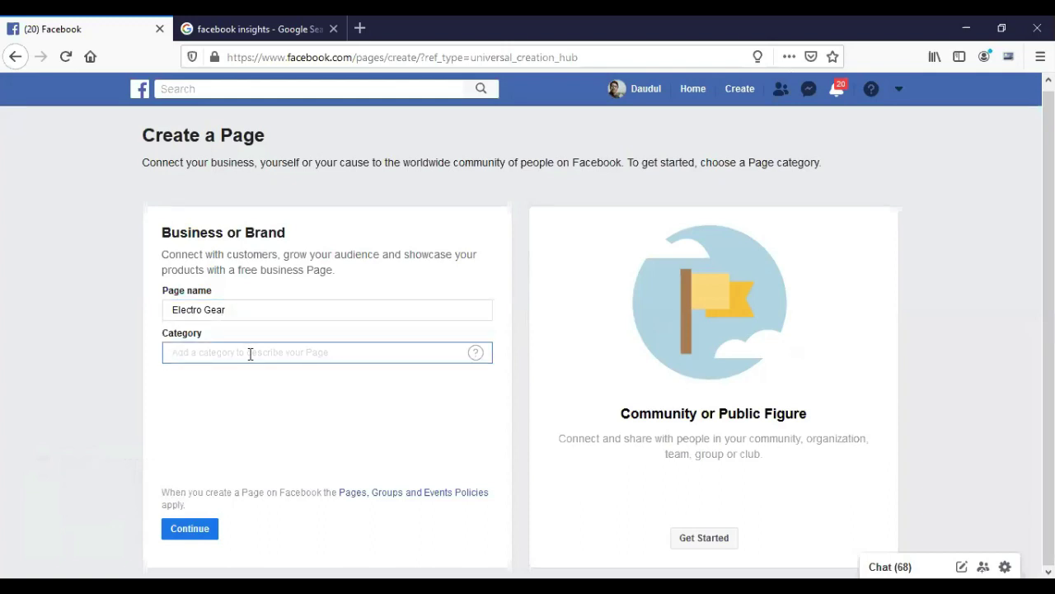
type("Electr")
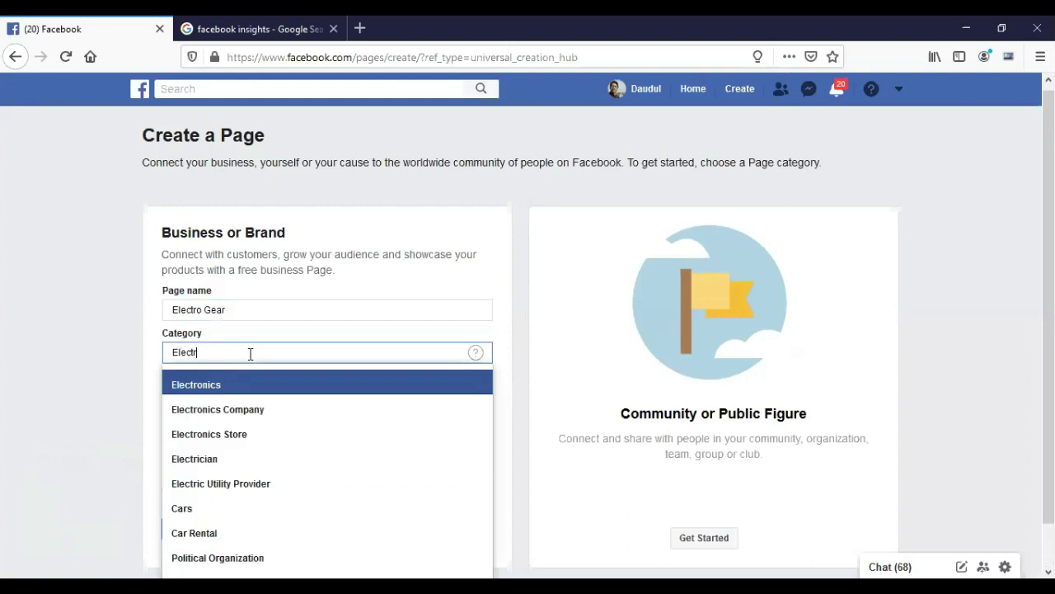
left_click(250, 385)
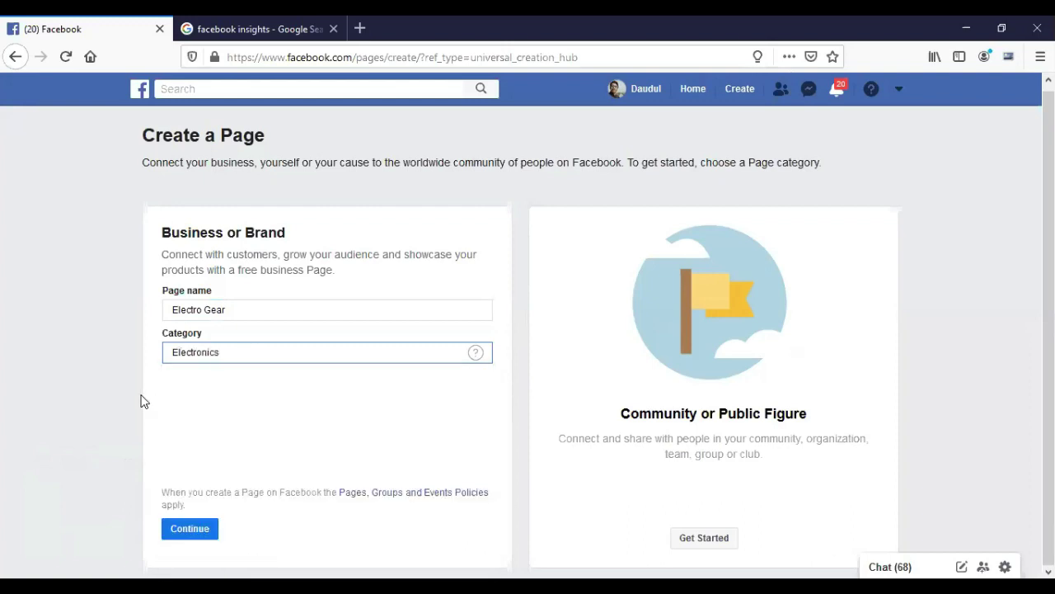
Submit the Electro Gear Page to reach Add a Profile Picture, then switch to the Zoom tab.
left_click(193, 534)
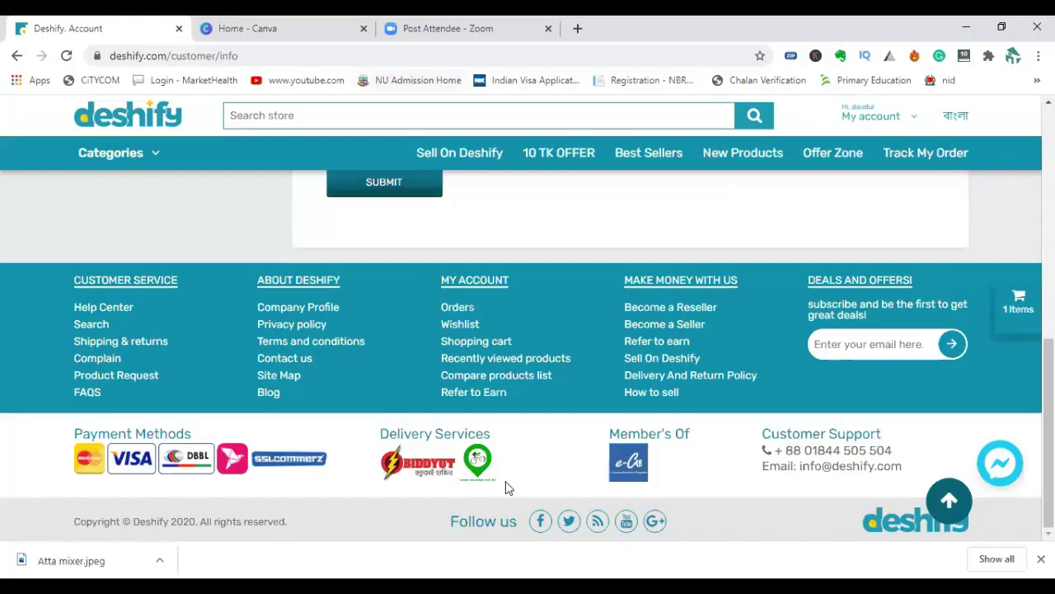
left_click(436, 33)
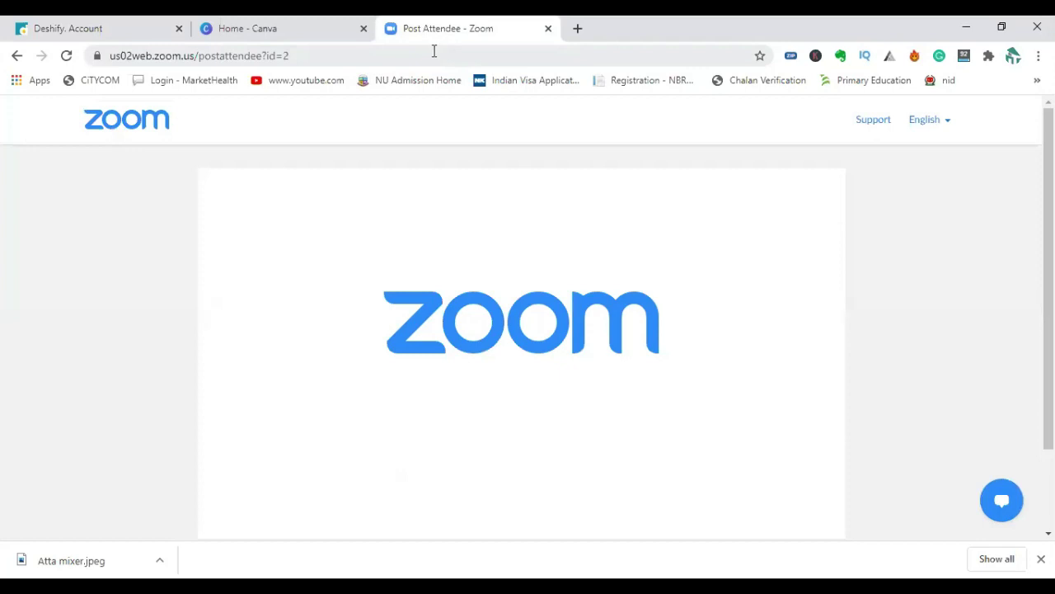
left_click(434, 53)
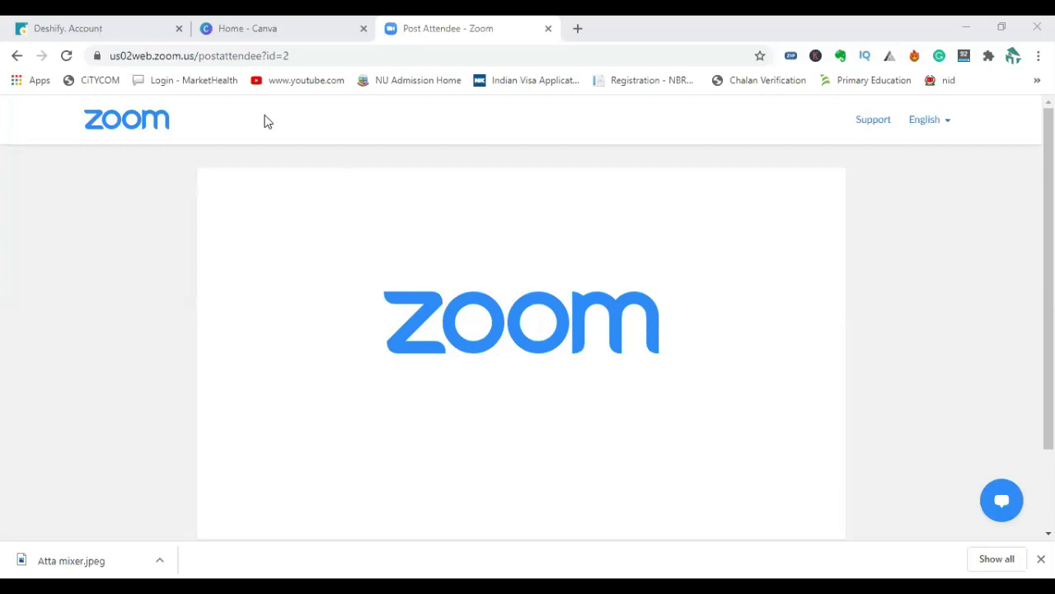
left_click(322, 55)
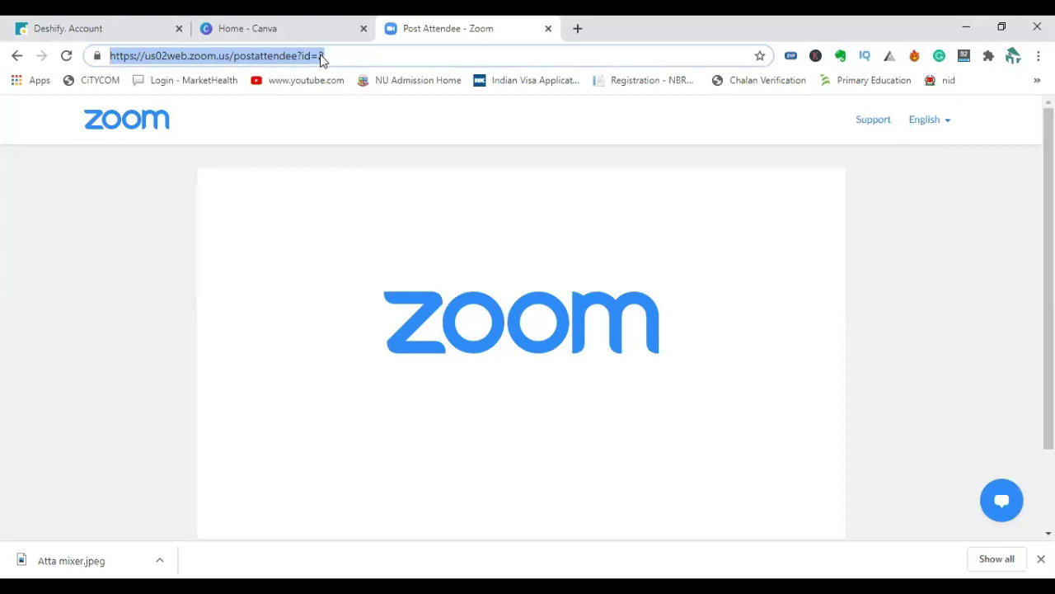
Search Google for 'electronics logo png' and switch to image results.
type("lo")
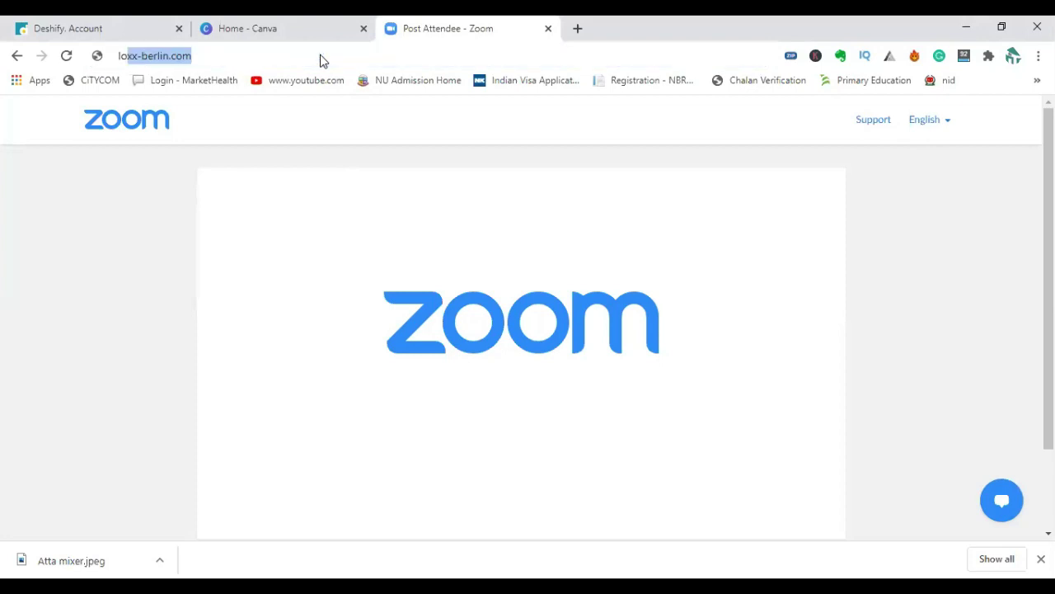
key("BackSpace")
key("BackSpace")
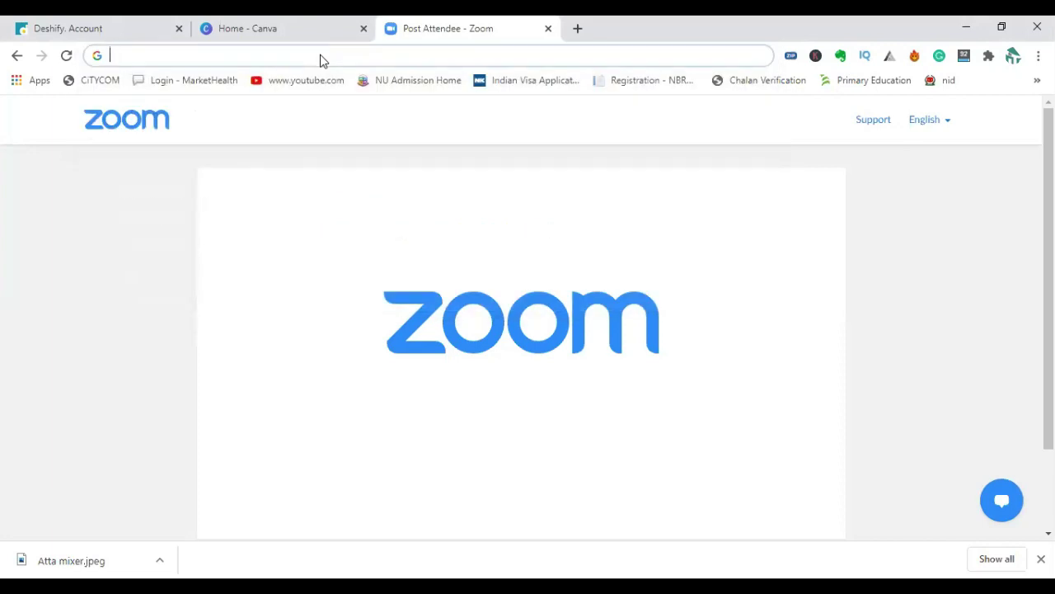
type("e")
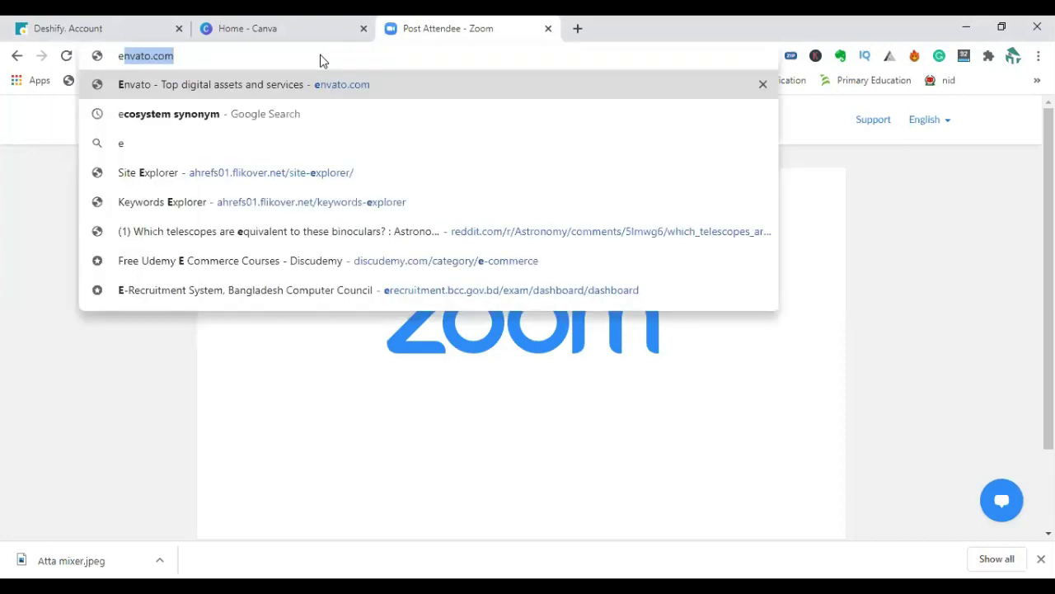
type("lectroni")
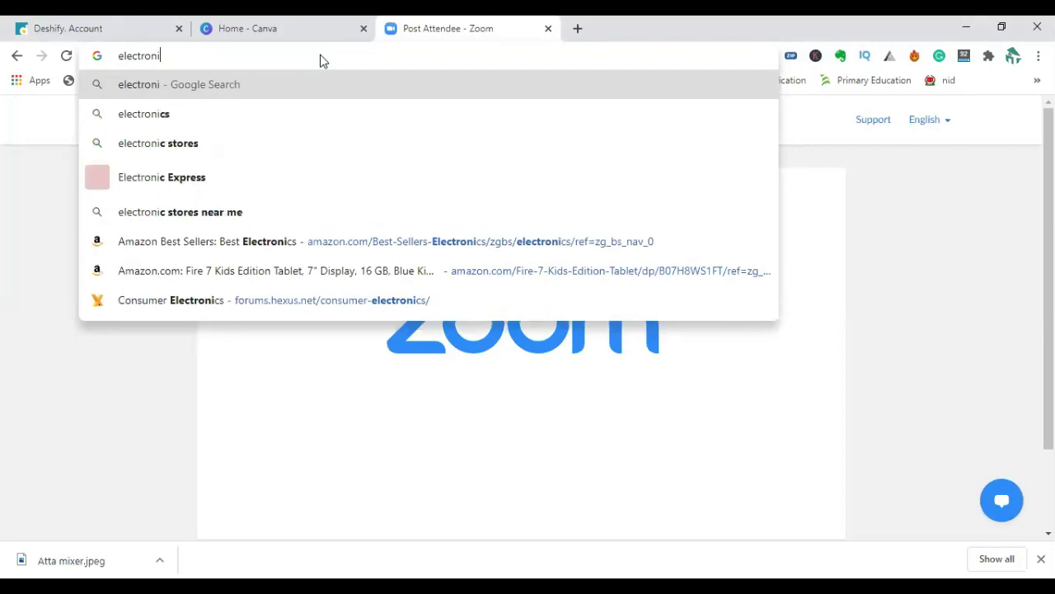
type("cs log ")
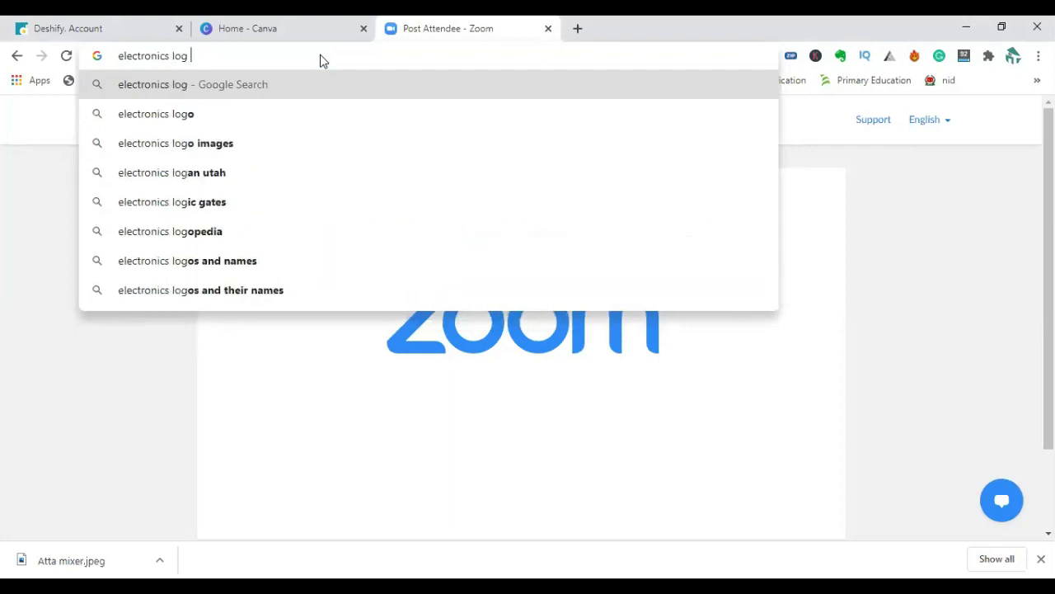
type("p")
type("o")
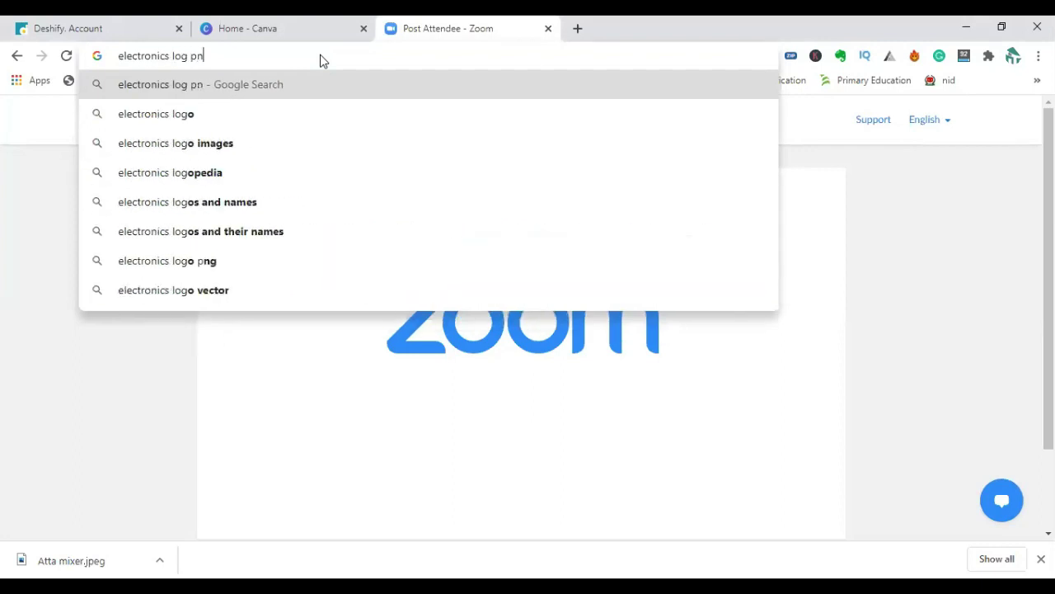
key("BackSpace")
key("BackSpace")
key("BackSpace")
type("o pn")
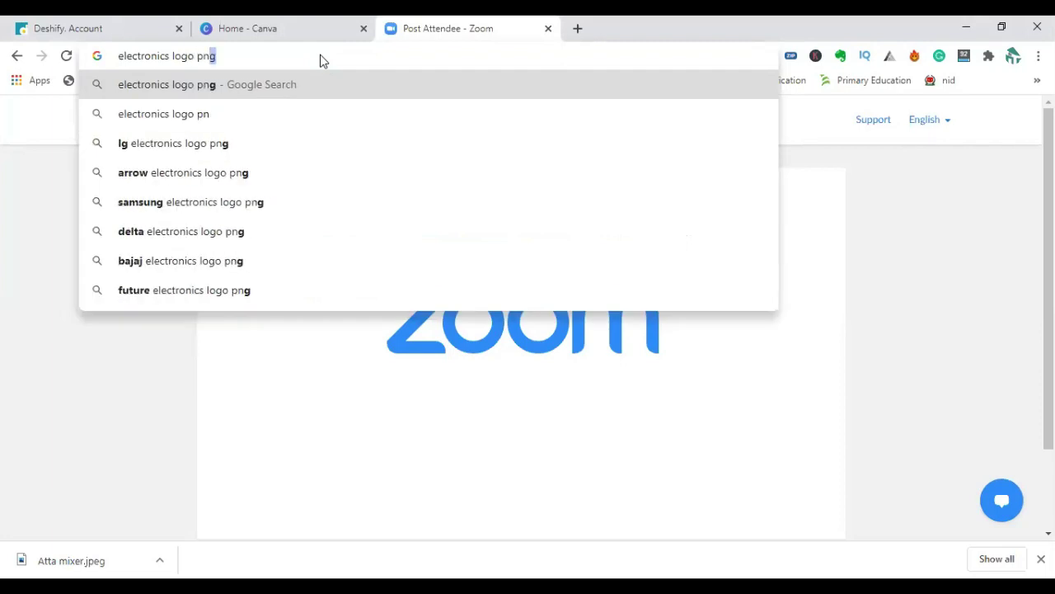
type("g")
key("Return")
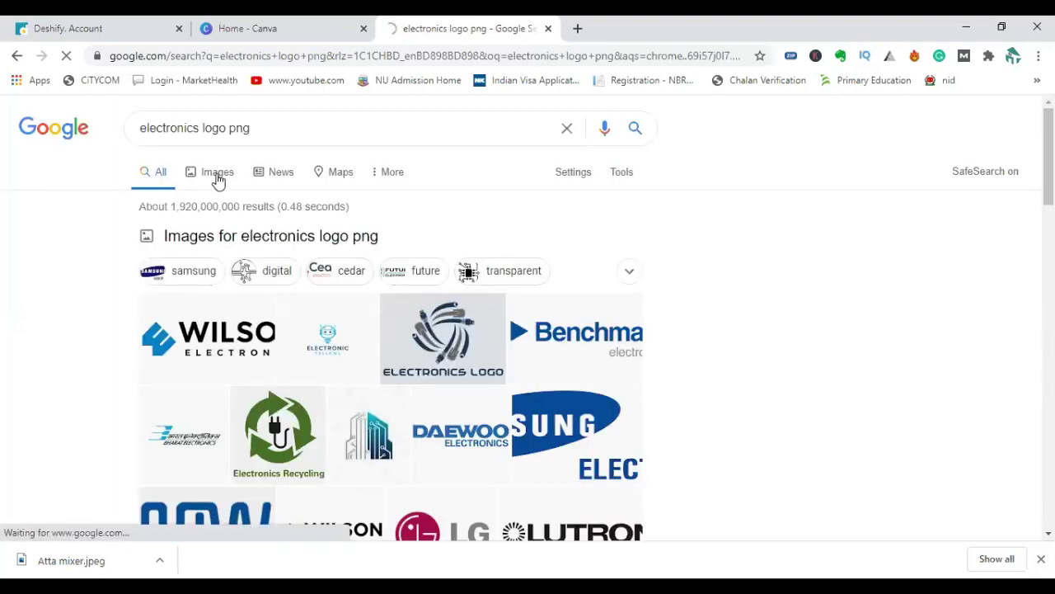
left_click(227, 238)
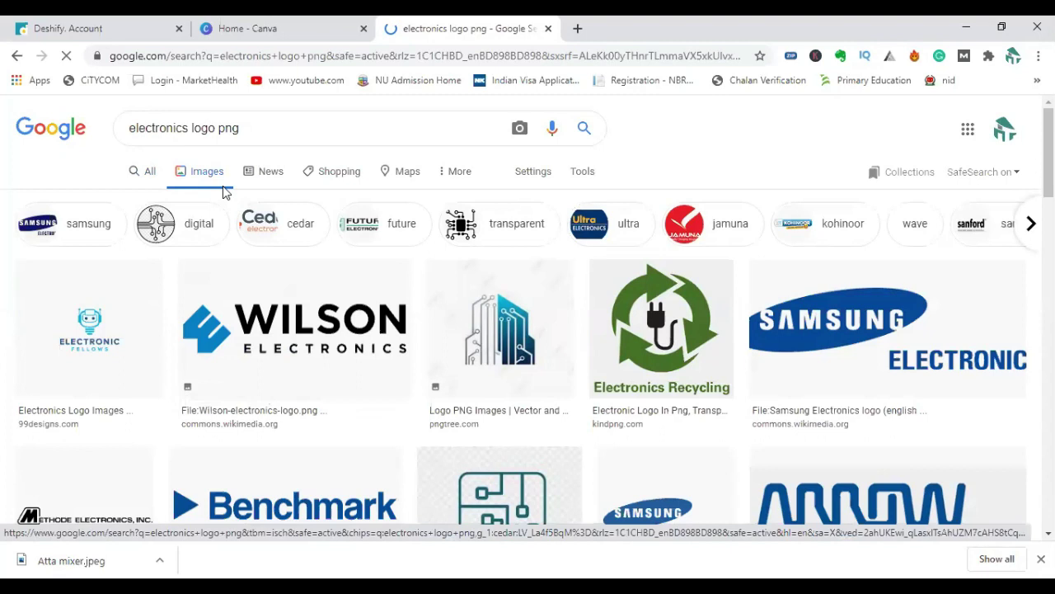
Scroll the logo results and preview the Electronic Fellows logo.
scroll(237, 316, "down", 7)
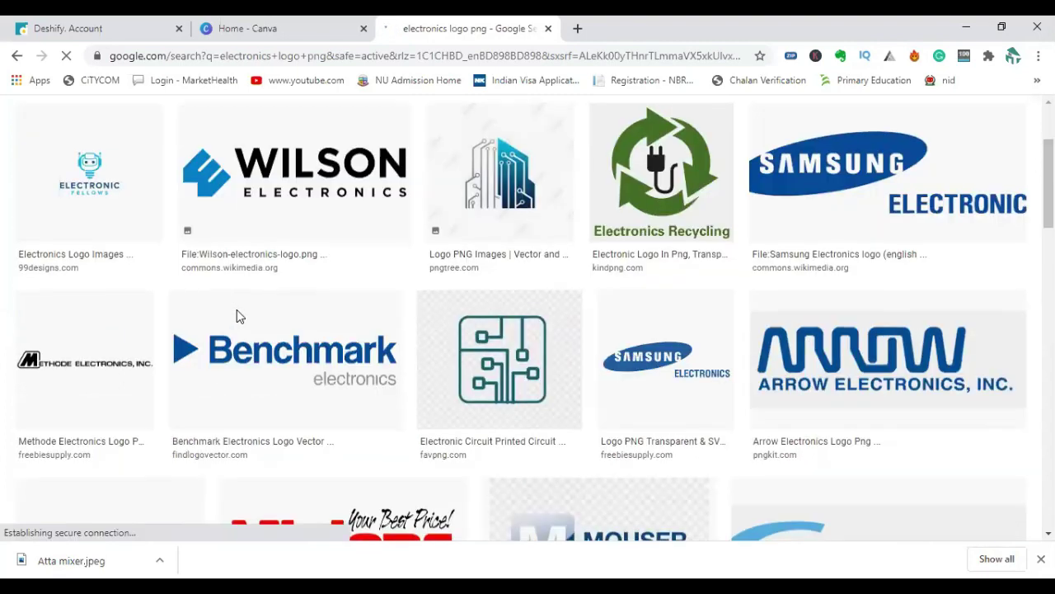
scroll(236, 316, "down", 8)
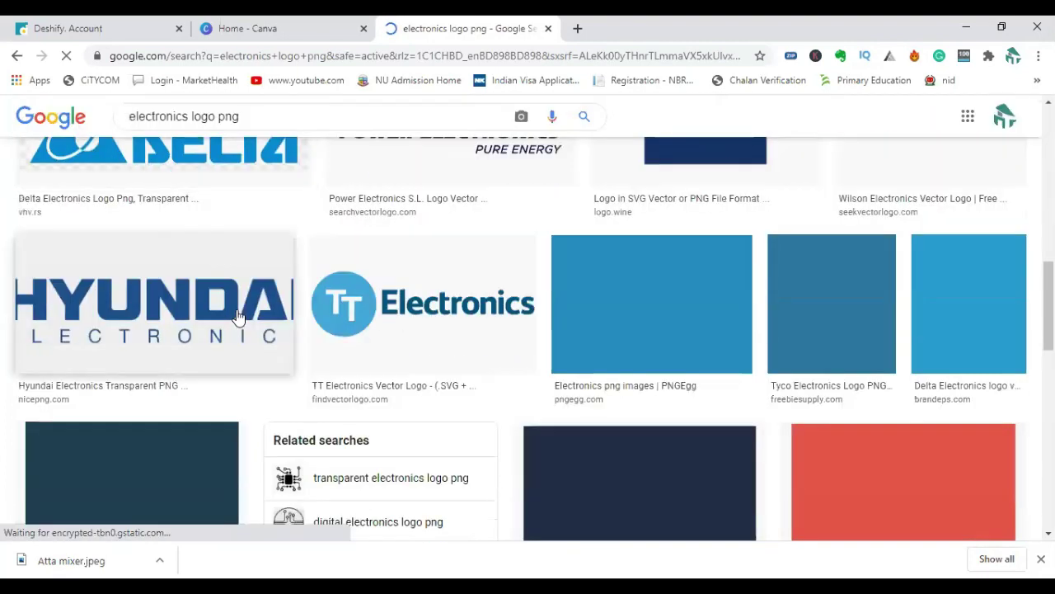
scroll(236, 316, "down", 3)
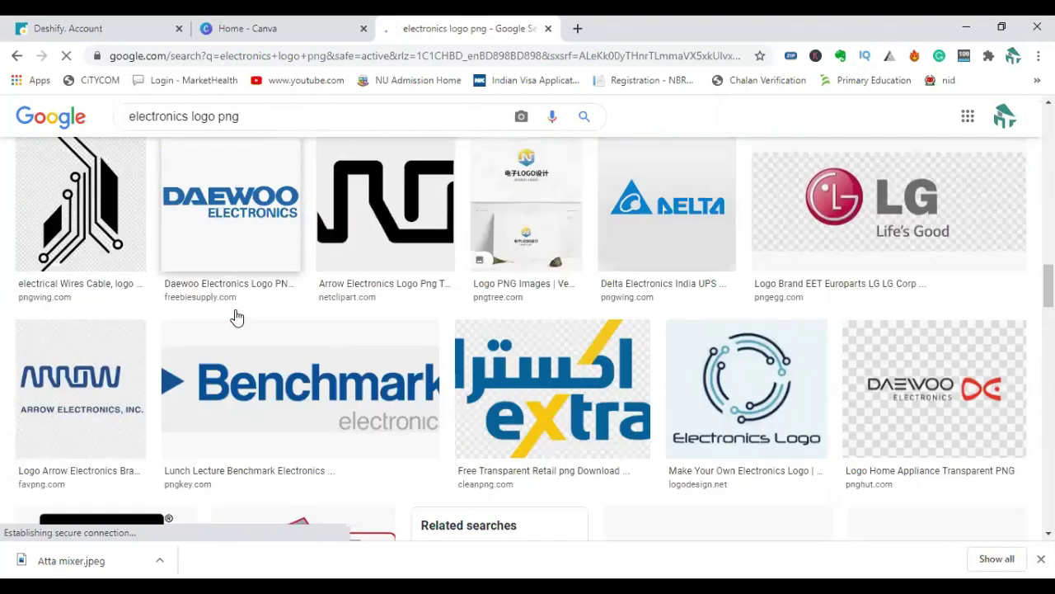
scroll(240, 322, "down", 5)
scroll(454, 366, "down", 3)
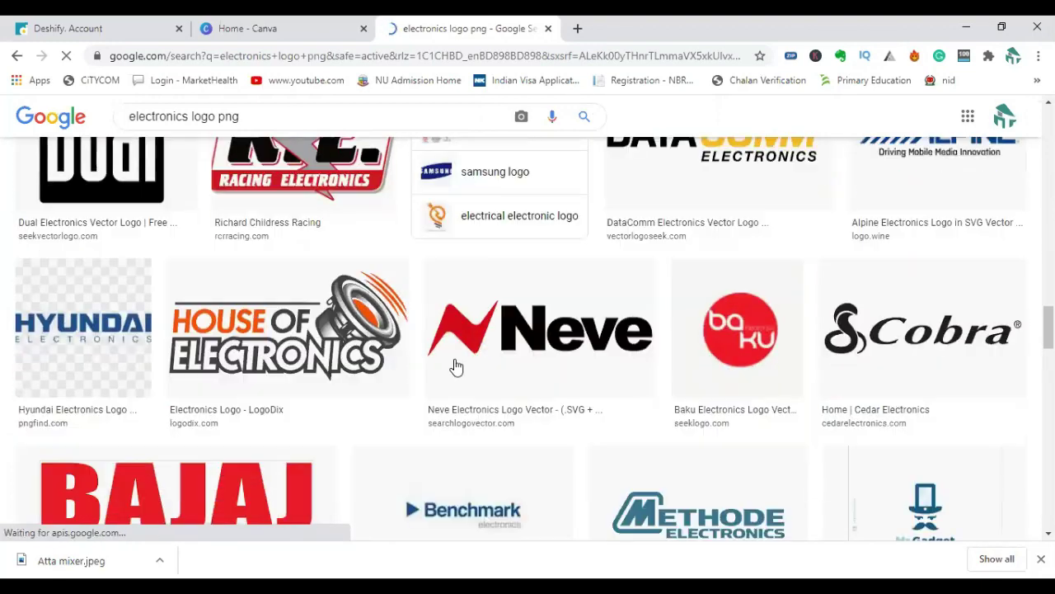
scroll(382, 368, "up", 6)
scroll(357, 324, "up", 10)
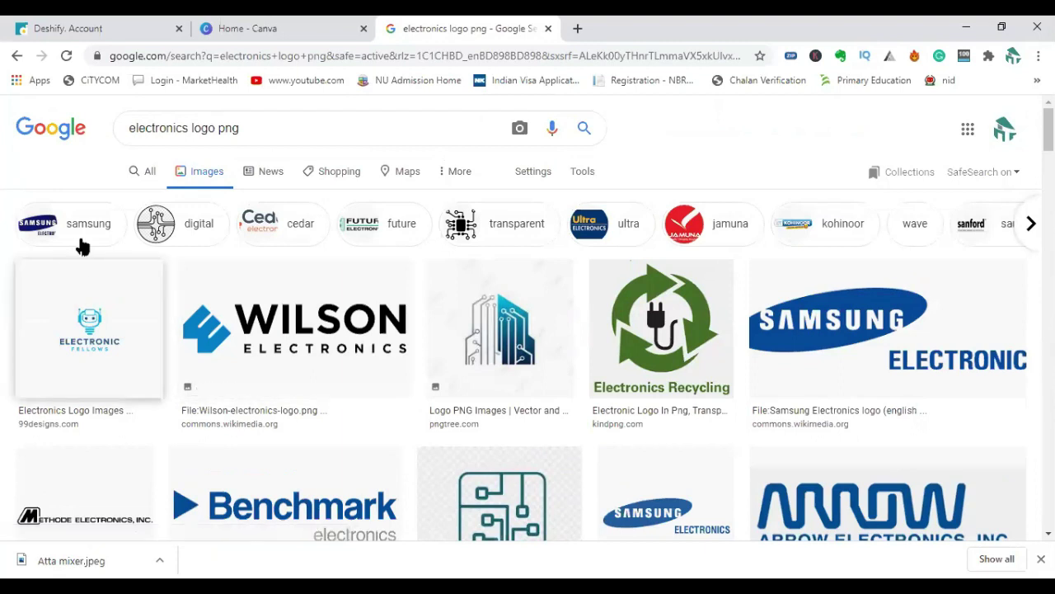
scroll(165, 322, "down", 2)
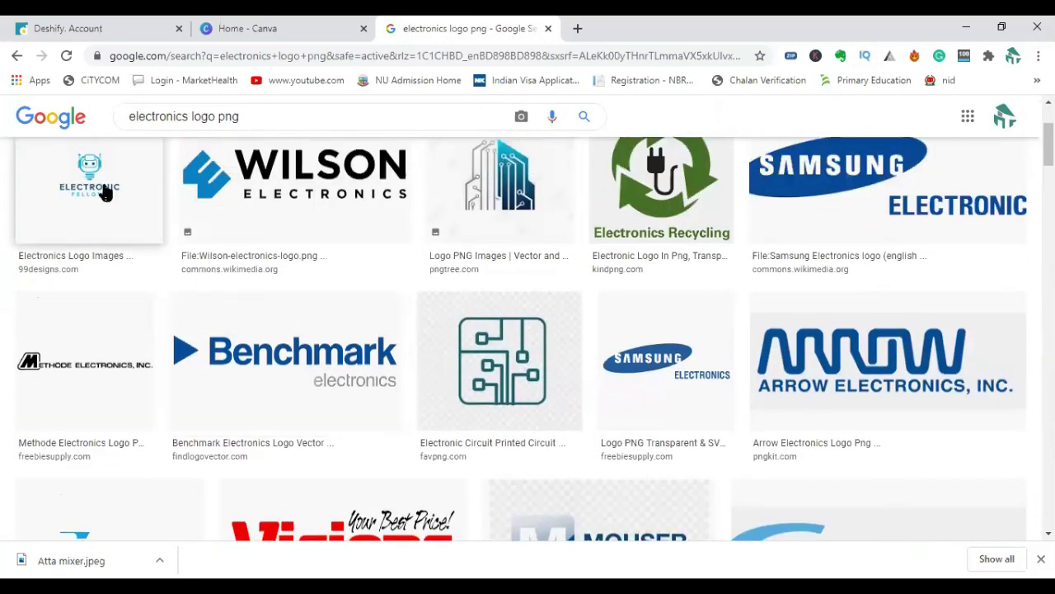
left_click(106, 196)
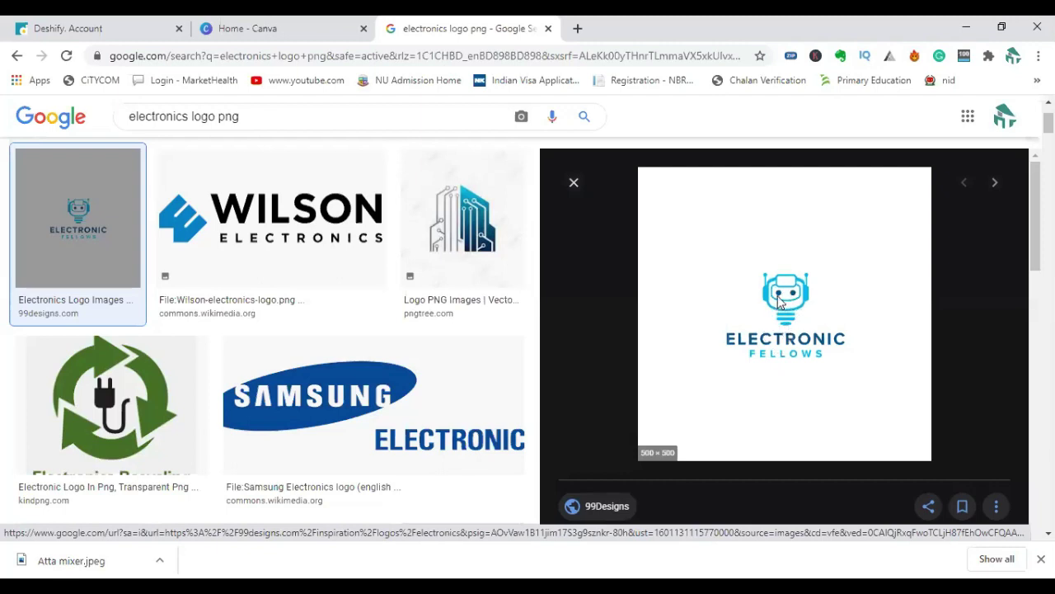
Save the Electronic Fellows logo to the Desktop as 'electro logo.png'.
right_click(778, 297)
left_click(837, 434)
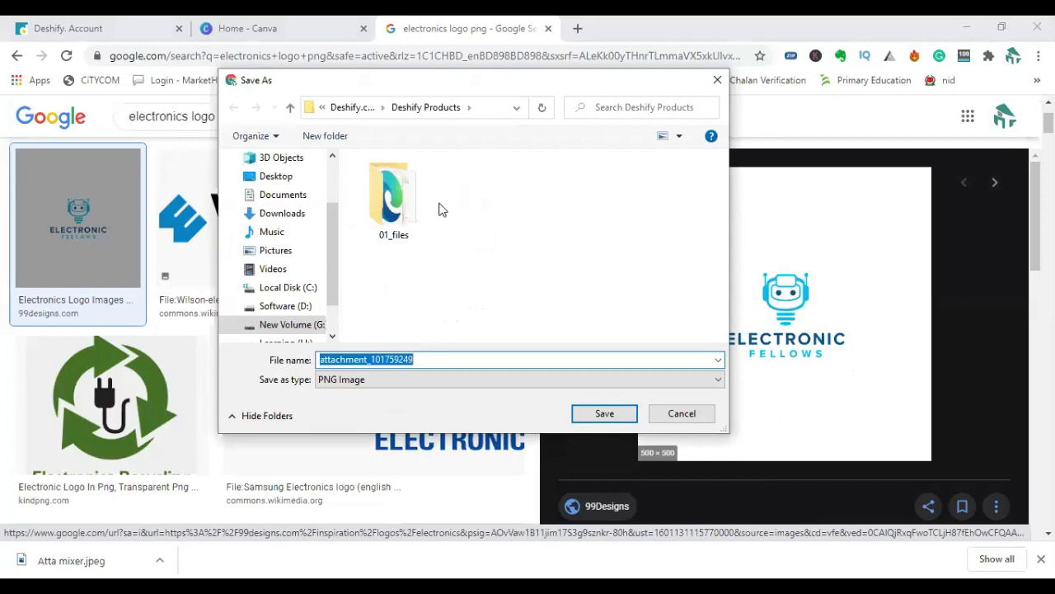
left_click_drag(430, 87, 498, 114)
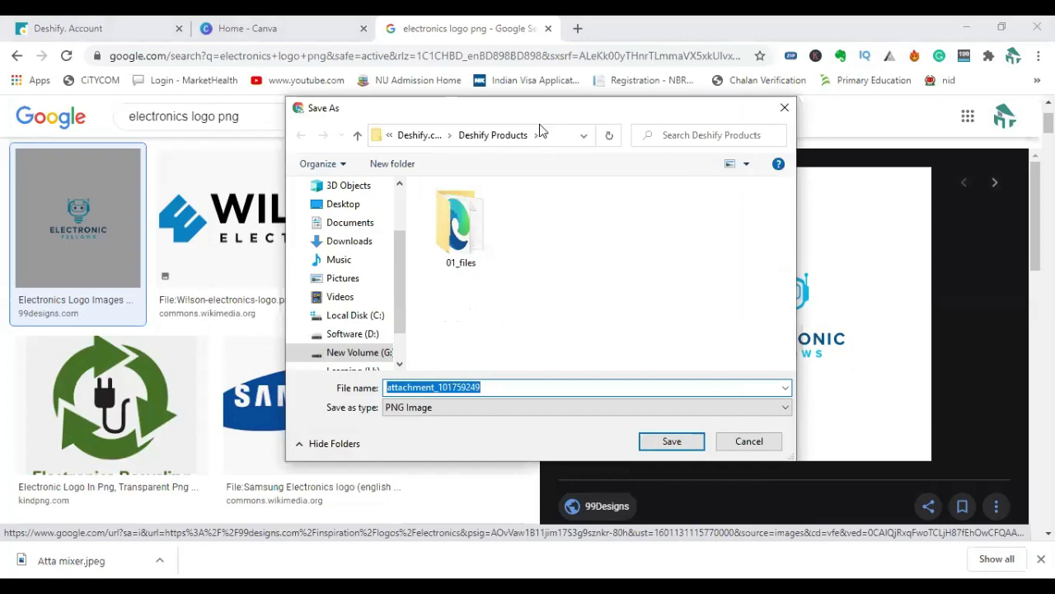
left_click_drag(536, 115, 580, 142)
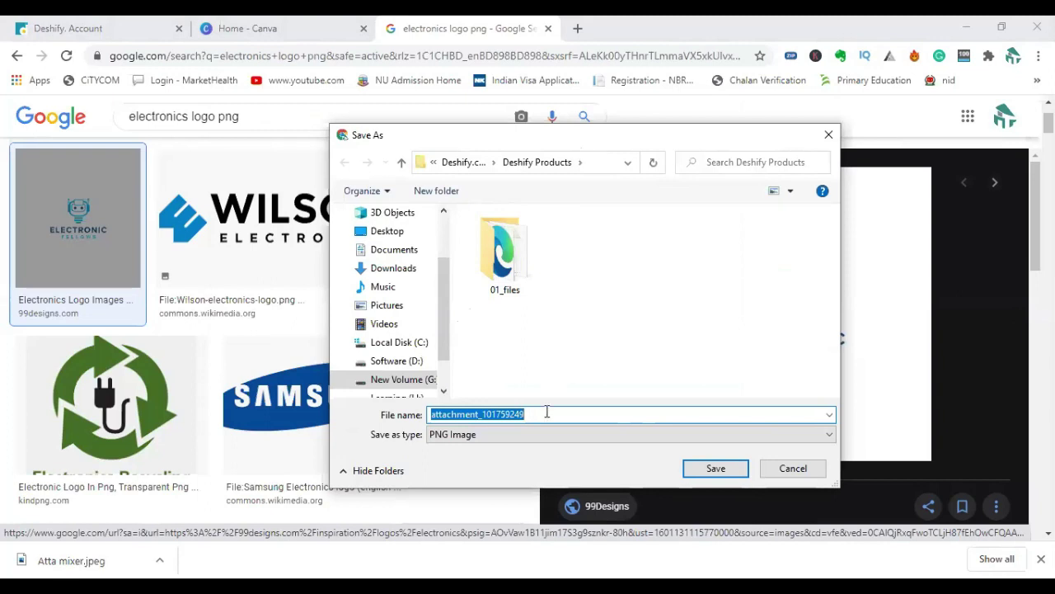
left_click(495, 412)
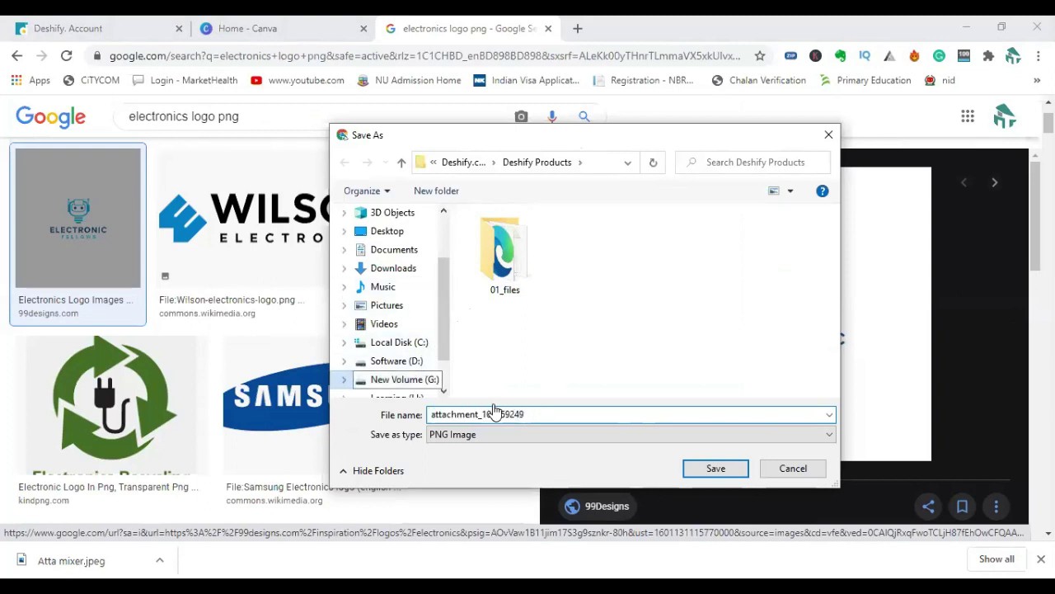
left_click(387, 231)
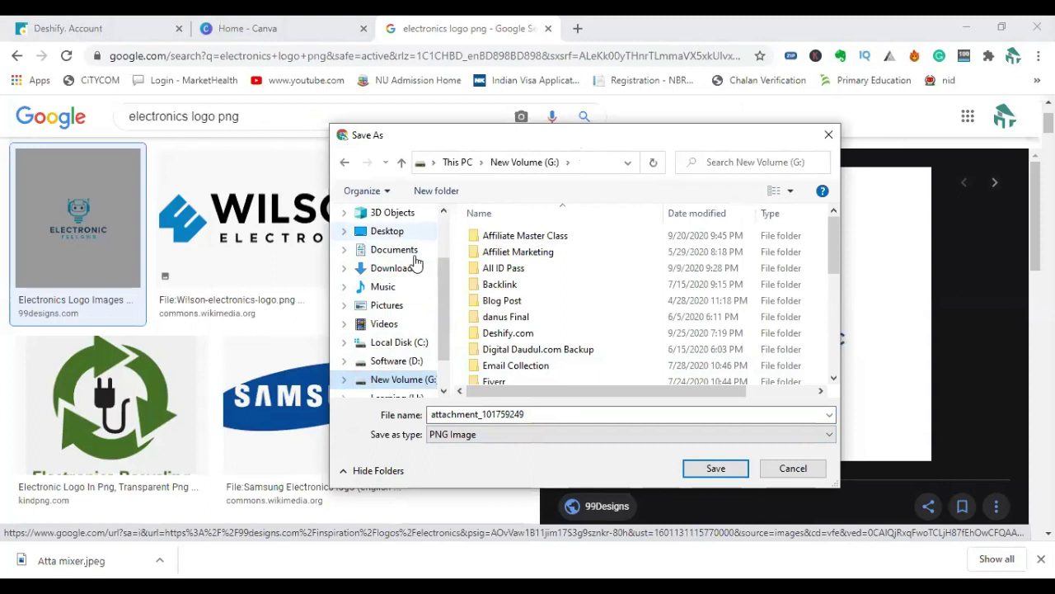
double_click(537, 413)
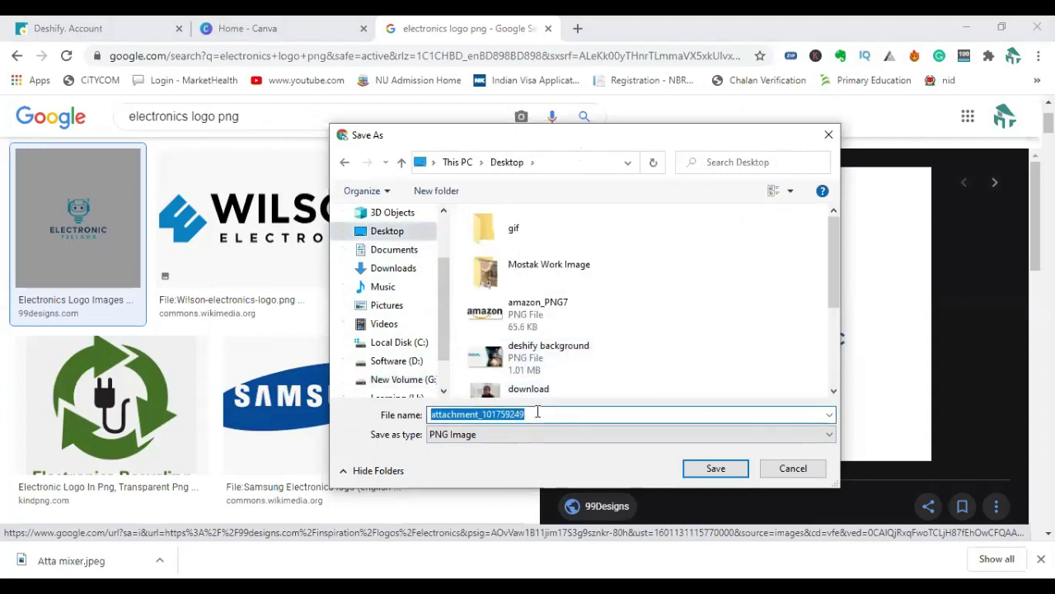
type("electro logo")
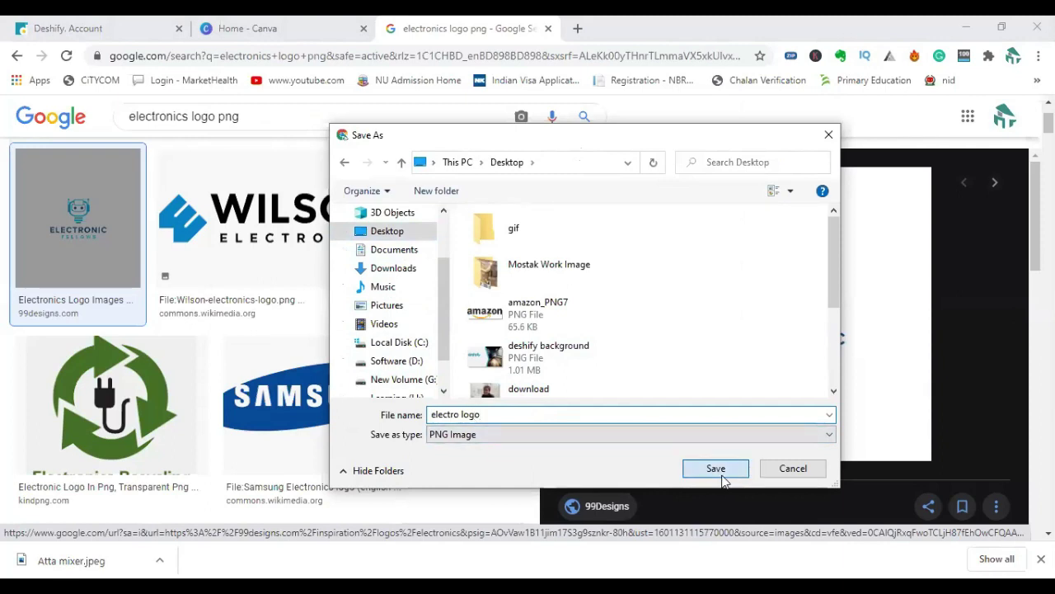
left_click(719, 474)
Switch between the Canva, Deshify and logo results tabs, ending on the image results.
left_click(328, 33)
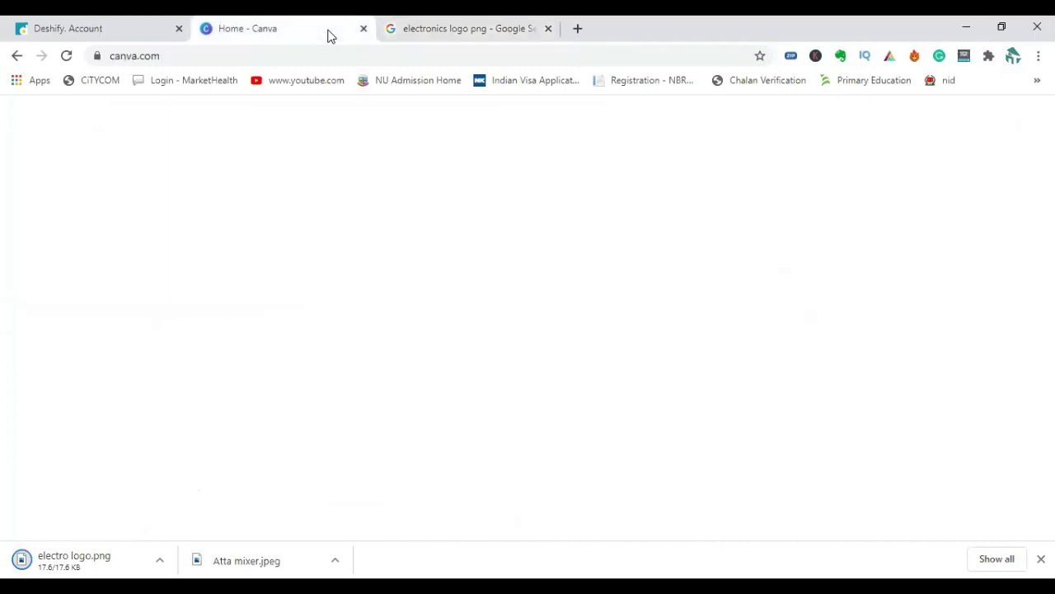
left_click(434, 30)
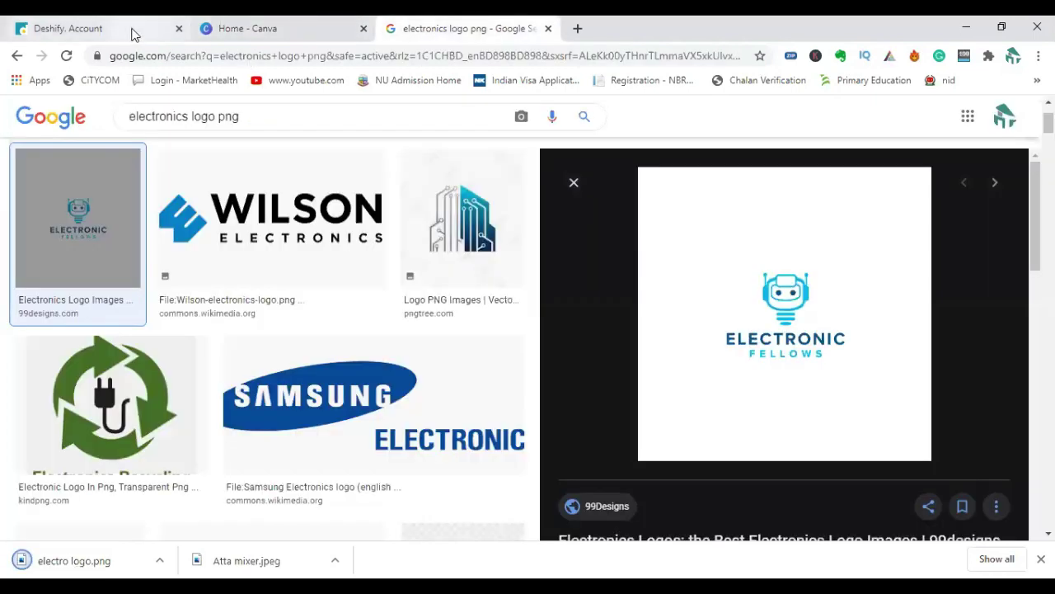
left_click(134, 31)
left_click(453, 30)
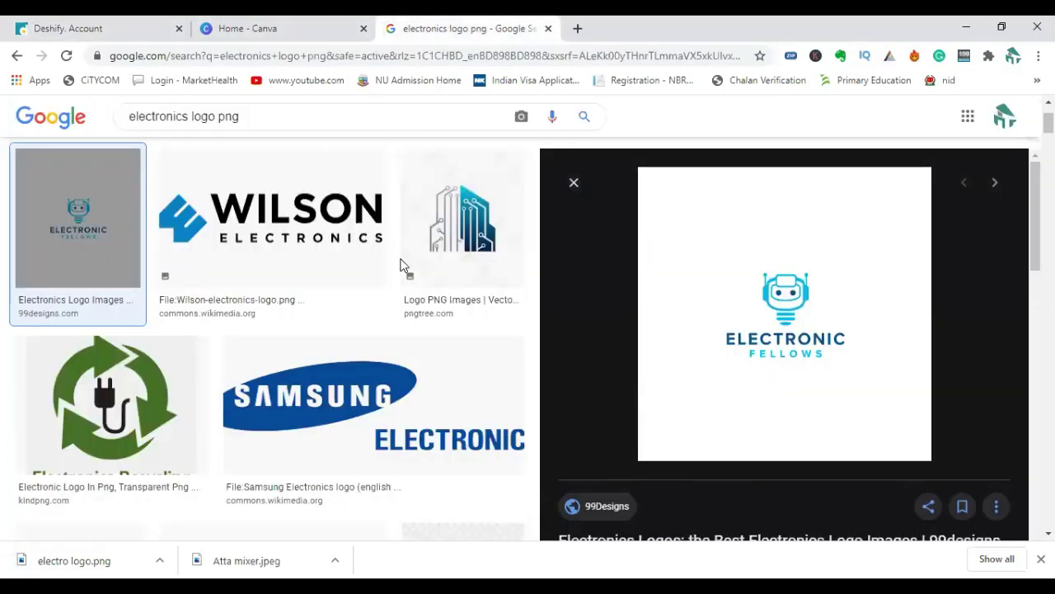
scroll(399, 265, "up", 2)
Change the Google Images search to 'electronics facebook cover'.
left_click_drag(192, 129, 267, 138)
type("fa")
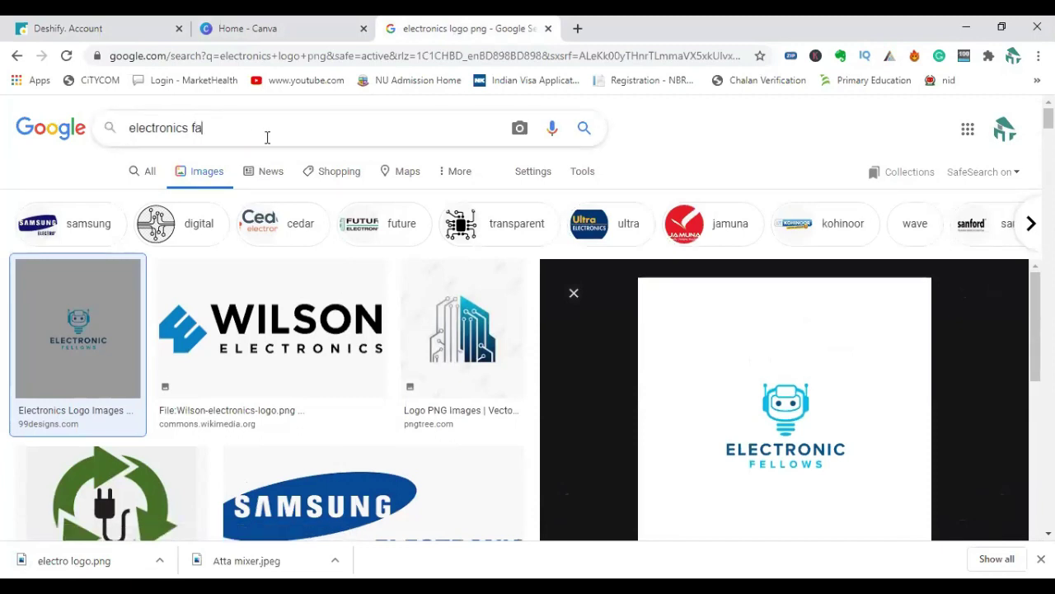
type("cebook b")
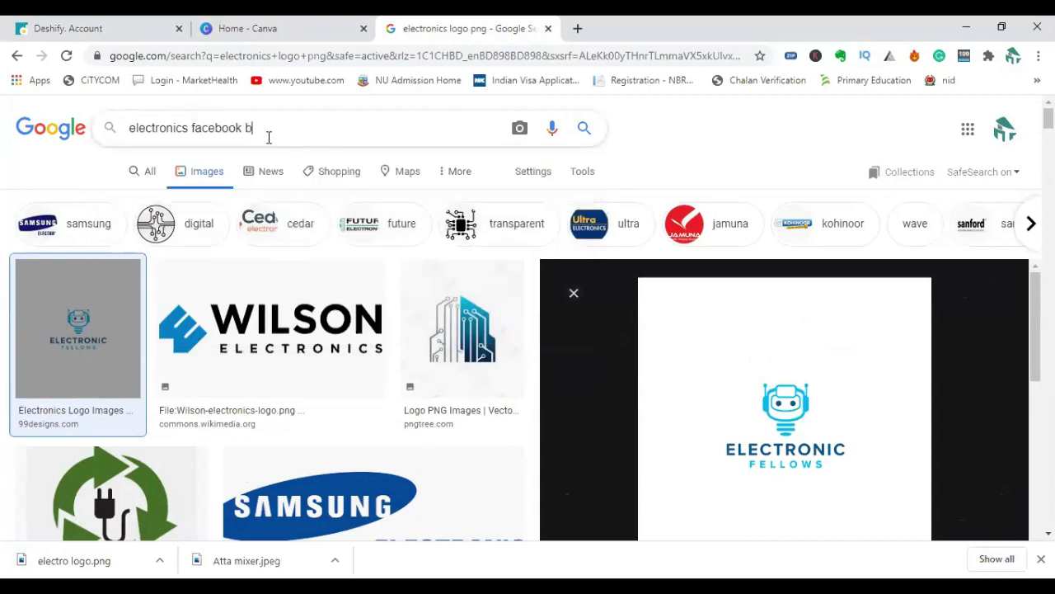
key("BackSpace")
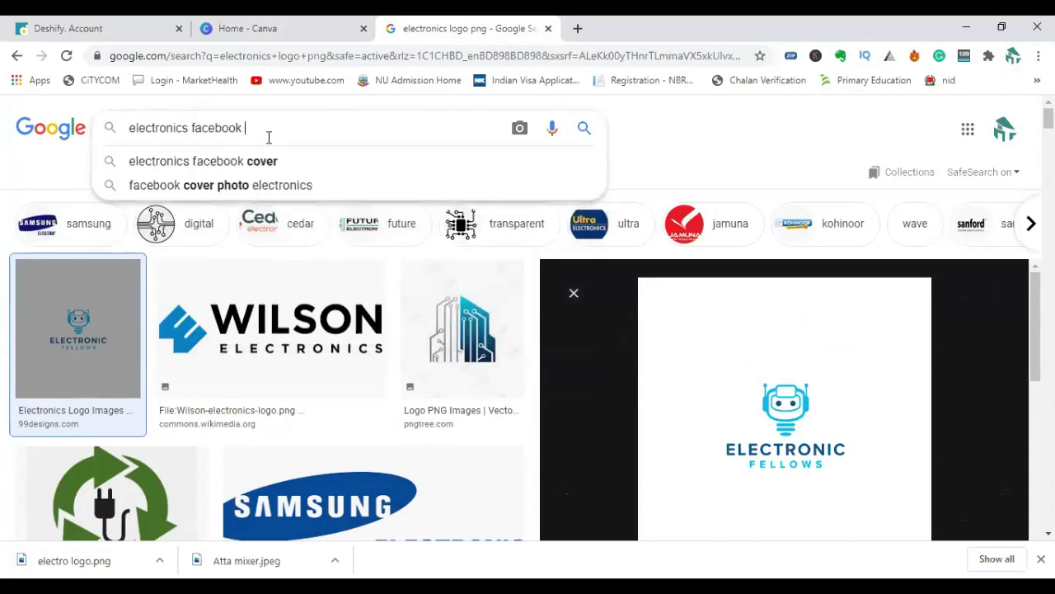
type("cover")
key("Return")
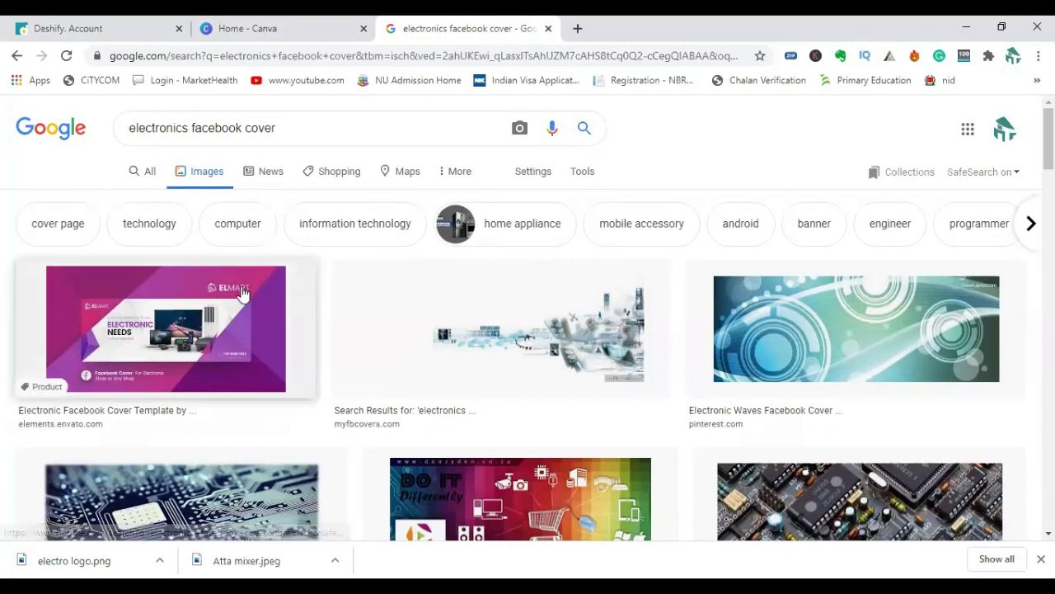
Preview the first Elmart electronics Facebook cover template in the results.
scroll(244, 334, "down", 2)
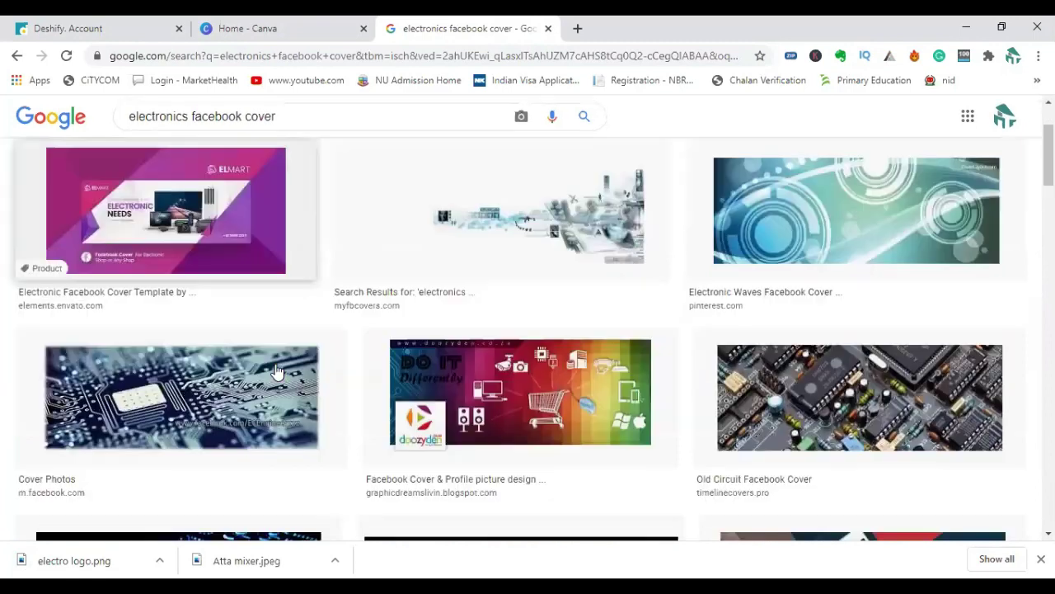
scroll(248, 334, "up", 1)
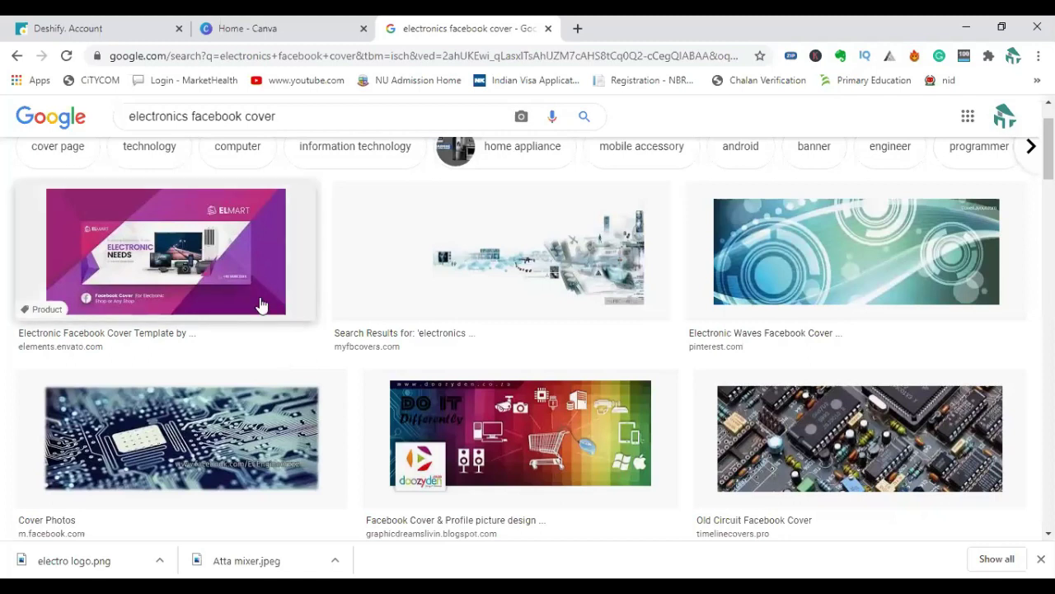
scroll(260, 305, "up", 1)
left_click(213, 343)
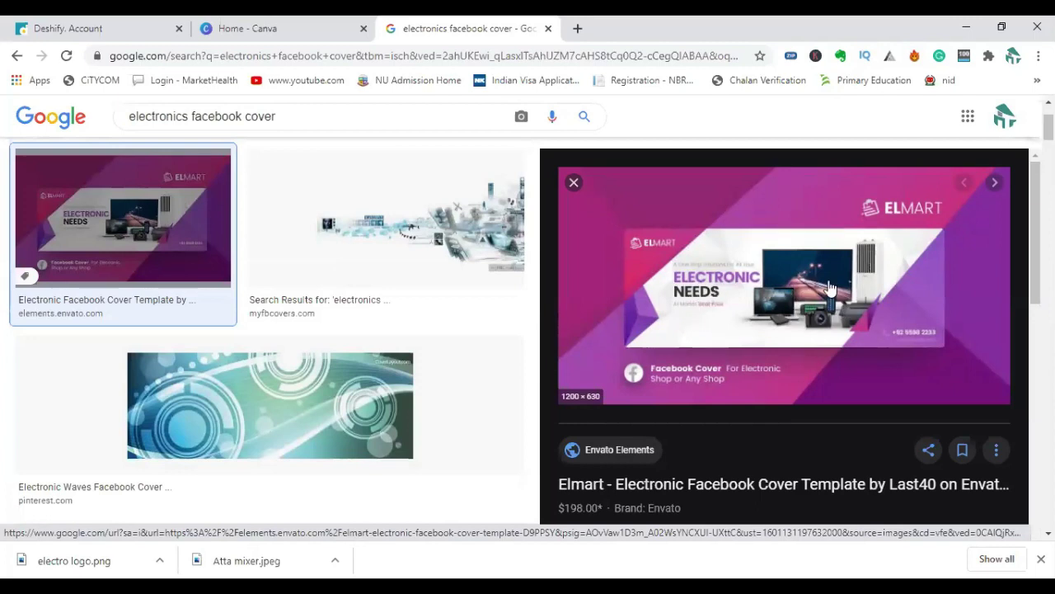
Save the Elmart cover as 'facebook banner' to the Desktop, then go to the Canva home tab.
right_click(813, 279)
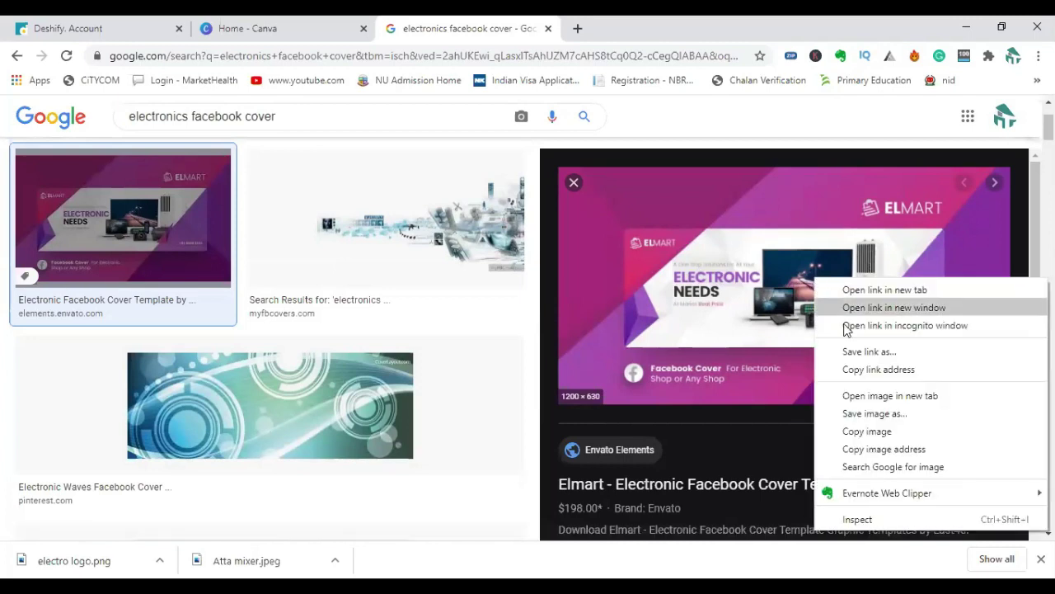
left_click(865, 415)
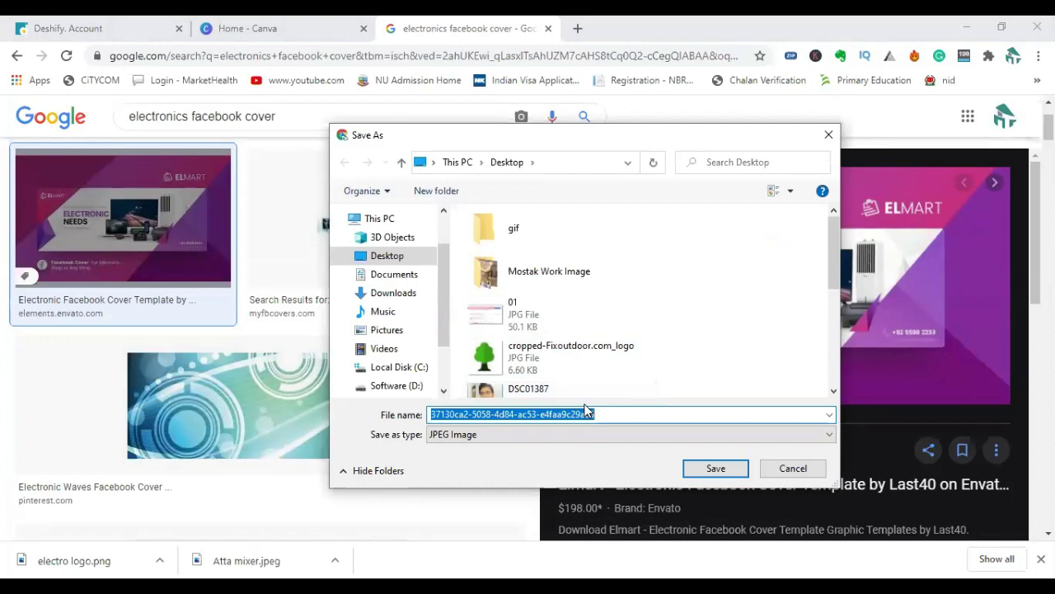
type("facebook banner")
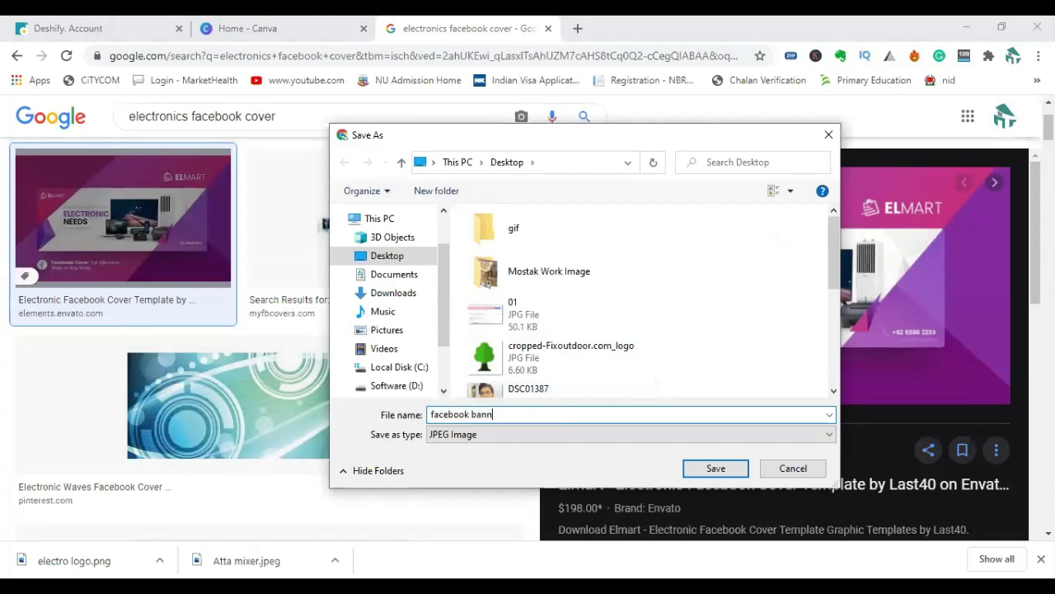
left_click(714, 467)
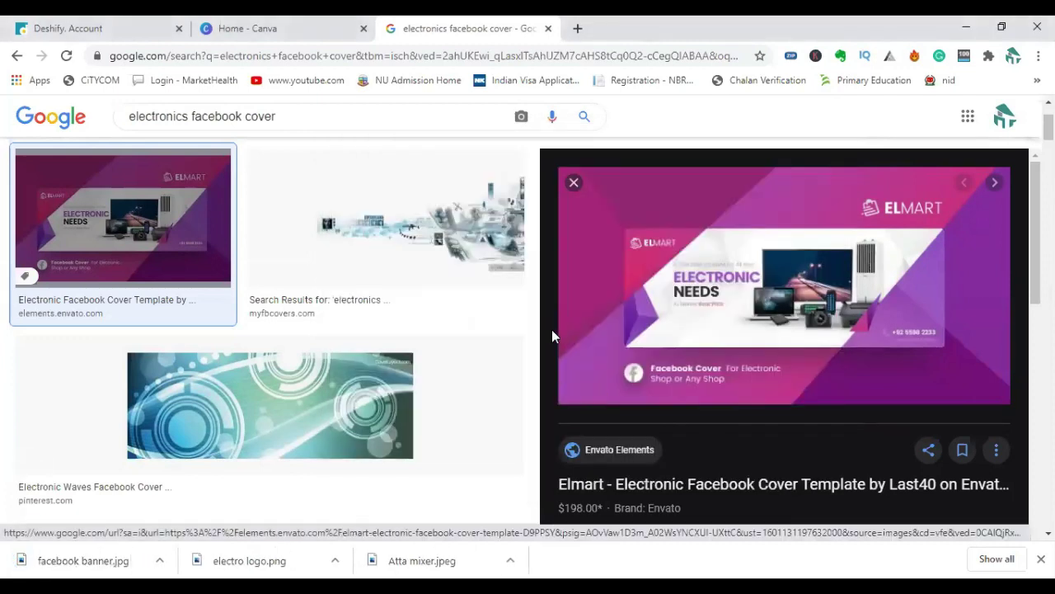
left_click(308, 35)
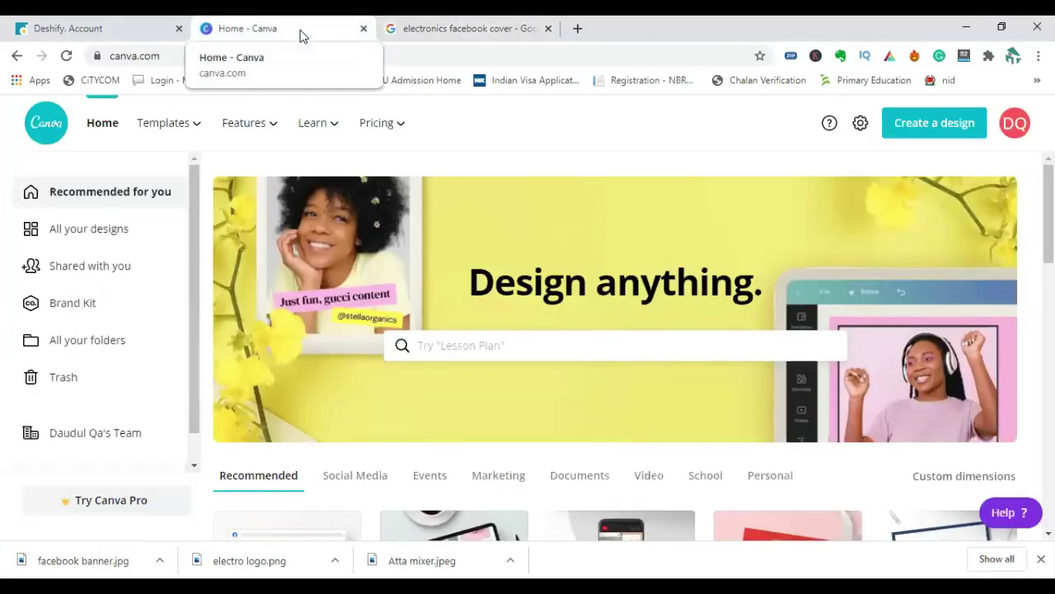
Create a blank custom-dimension design of 300 × 300 px.
left_click(905, 129)
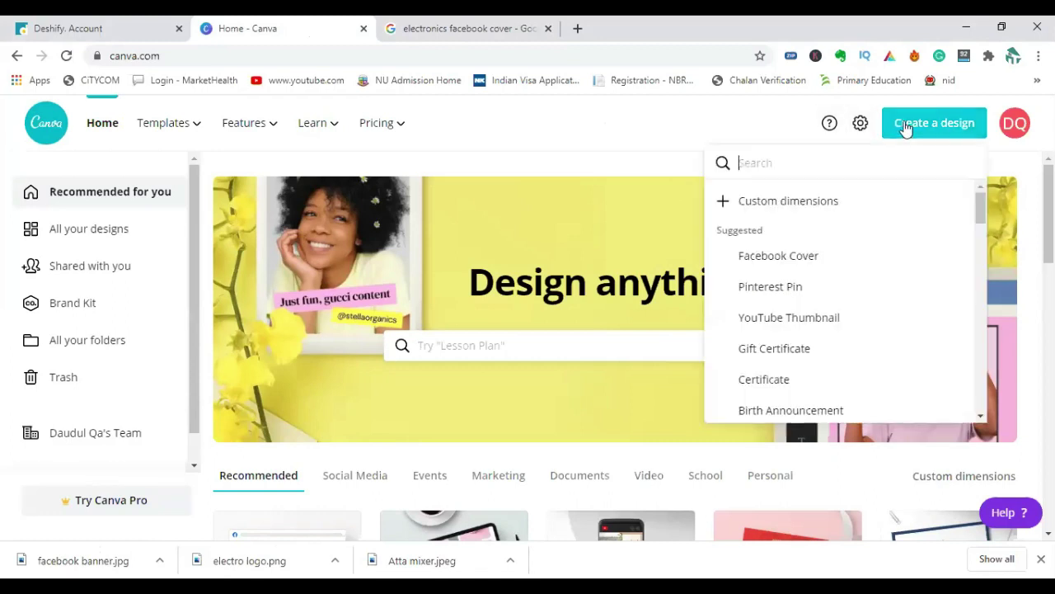
left_click(774, 205)
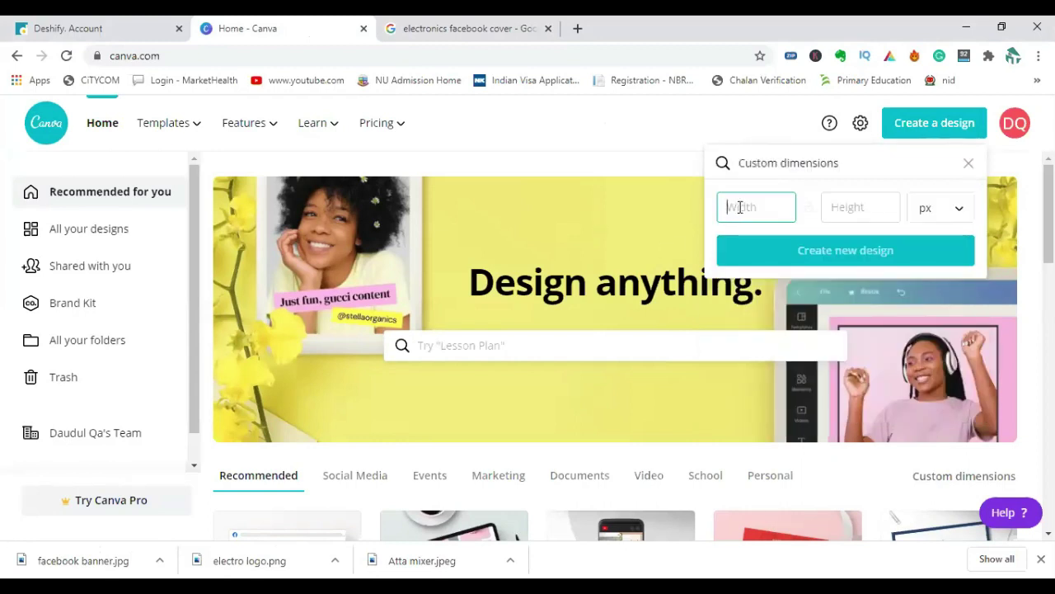
type("300")
left_click(858, 206)
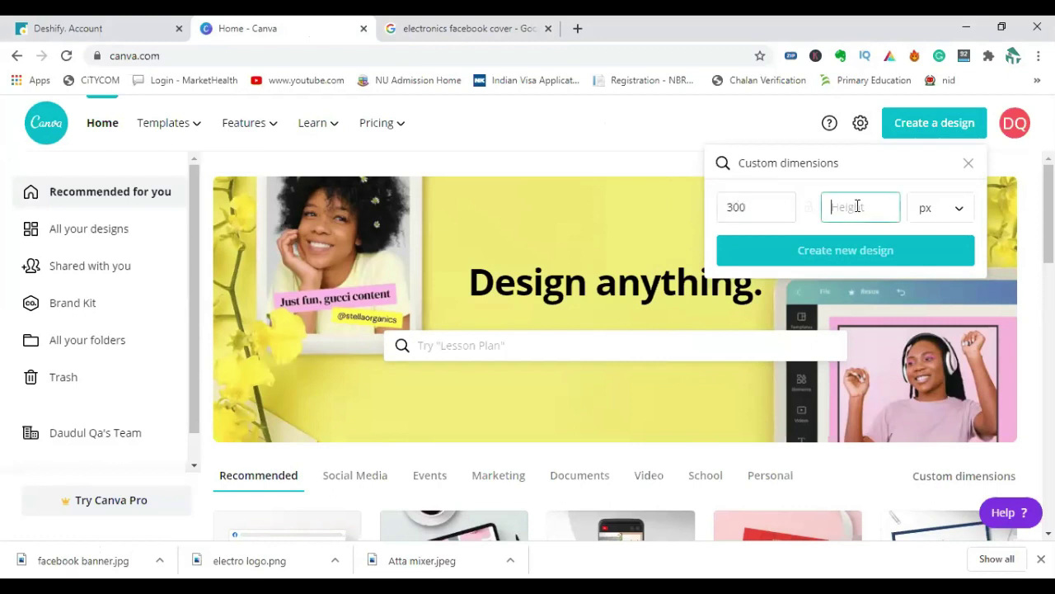
type("300")
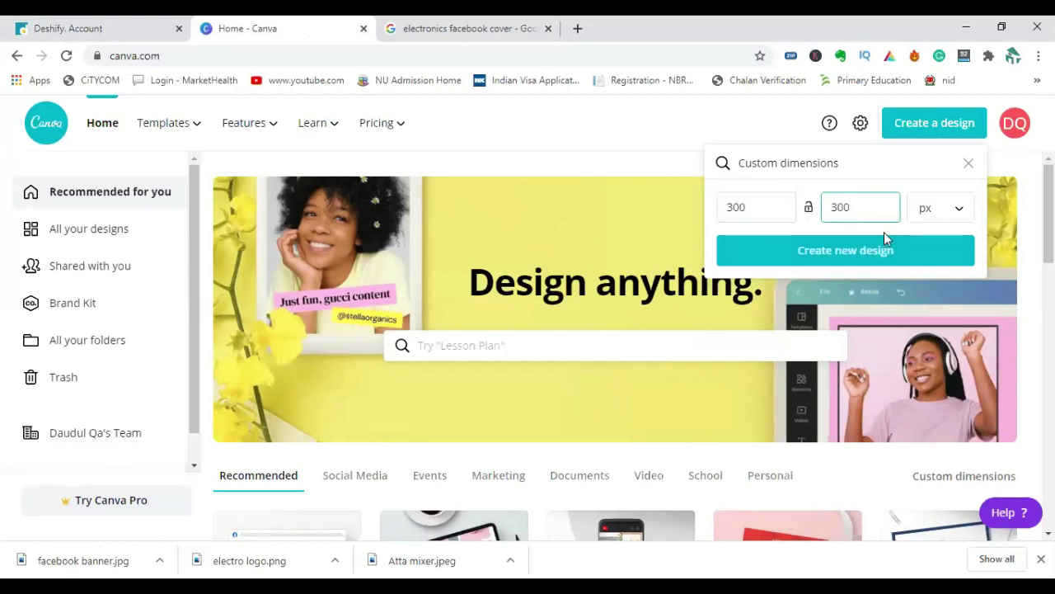
left_click(883, 252)
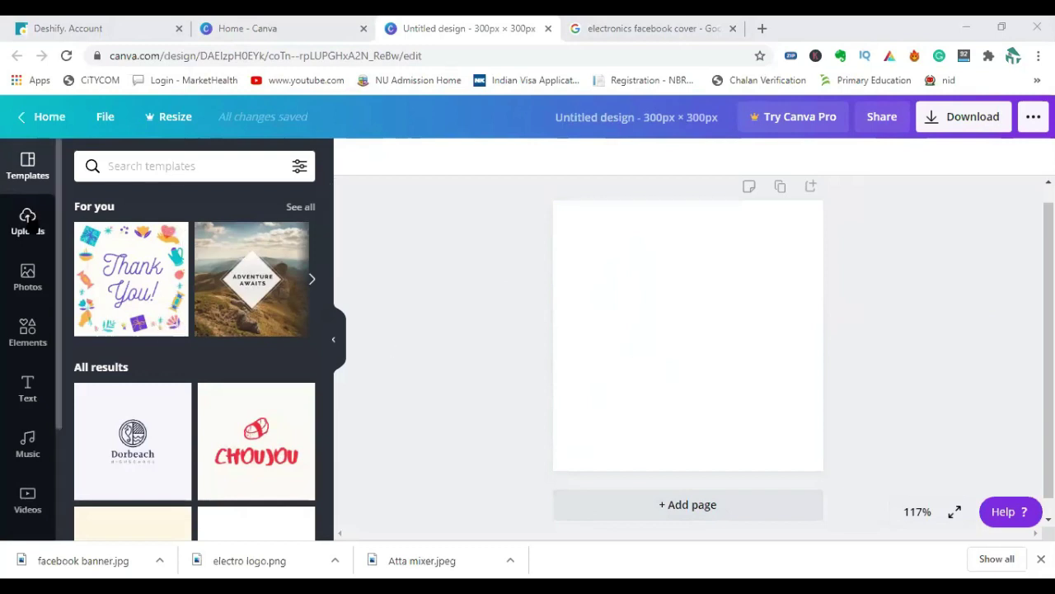
Upload the electro logo image from the Desktop into the 300 × 300 design.
left_click(27, 221)
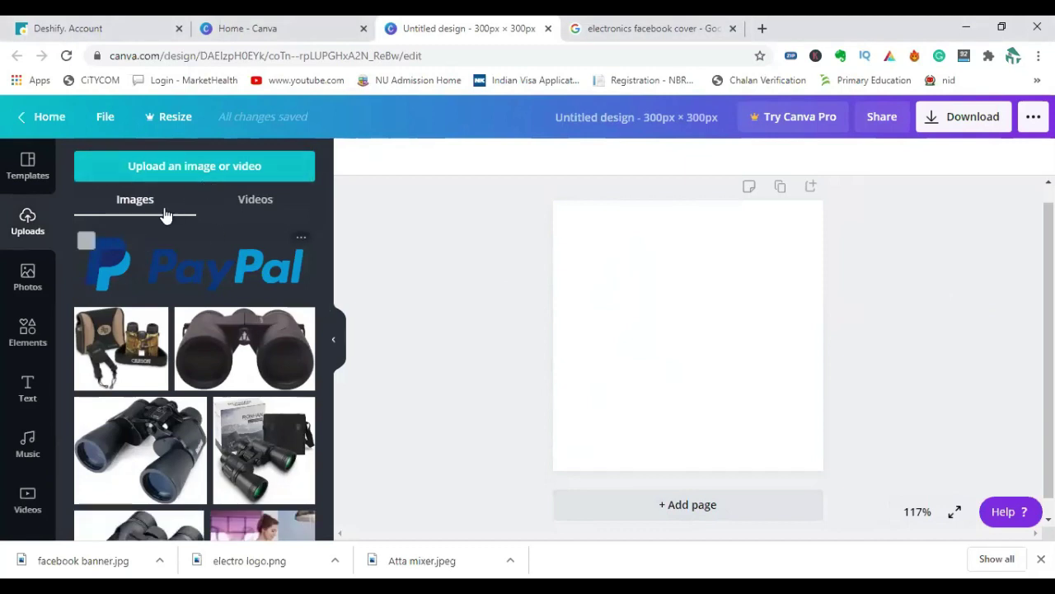
left_click(299, 165)
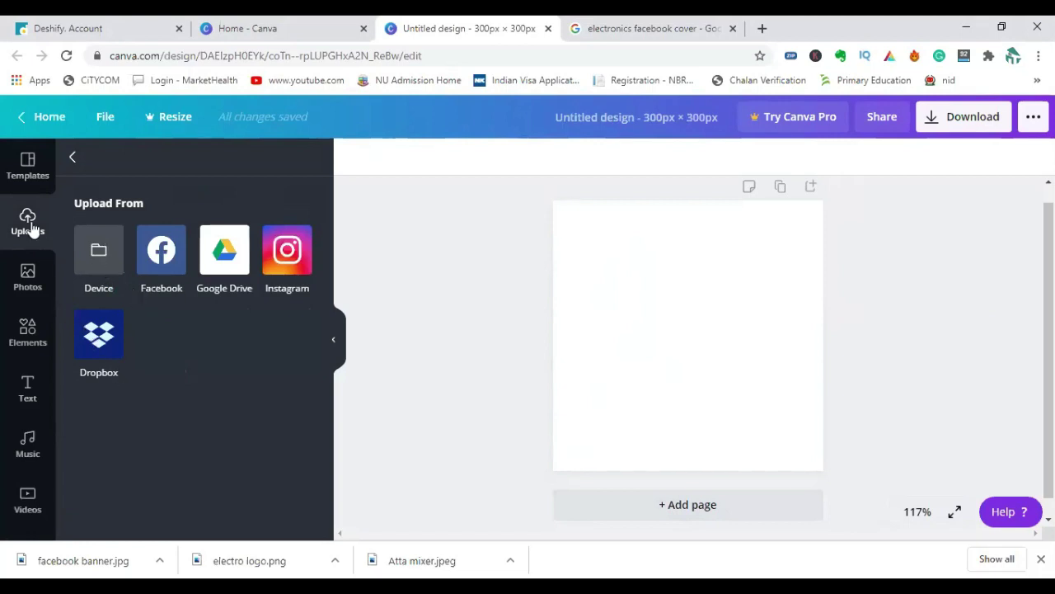
left_click(99, 251)
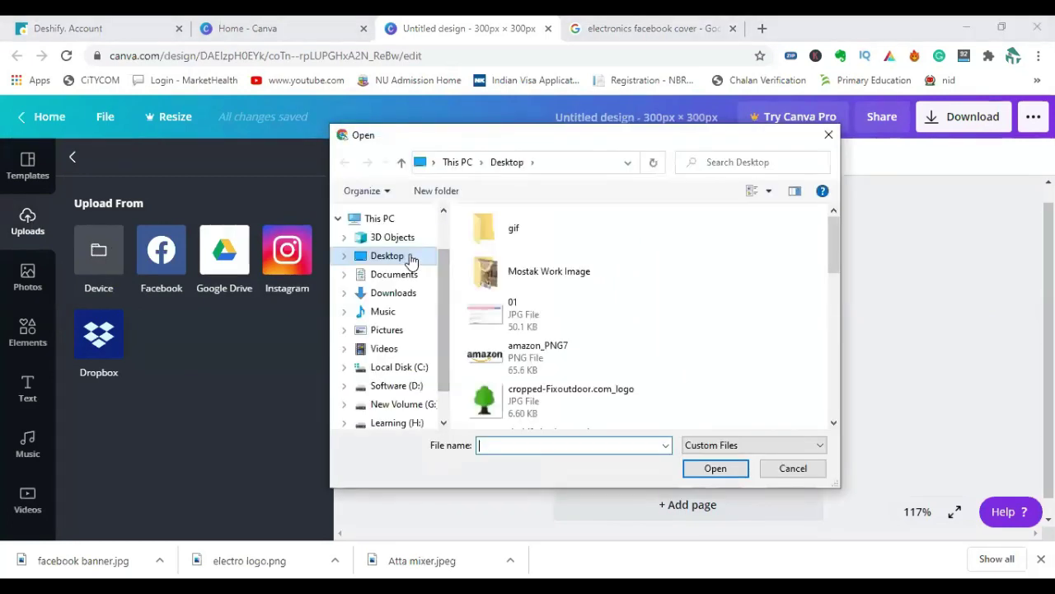
scroll(526, 376, "down", 3)
scroll(507, 324, "down", 3)
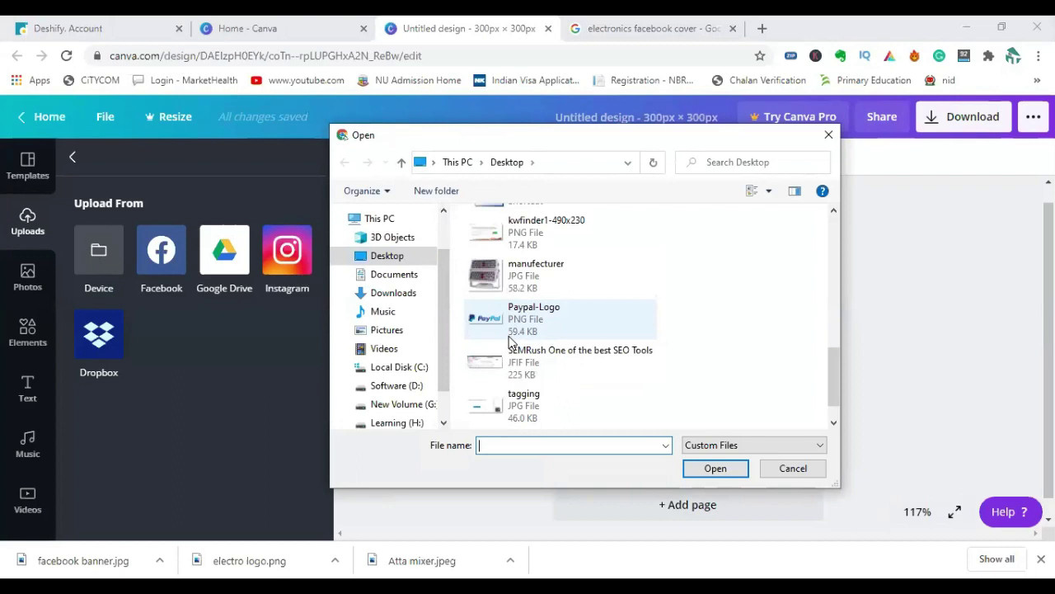
scroll(509, 334, "up", 5)
scroll(510, 346, "up", 2)
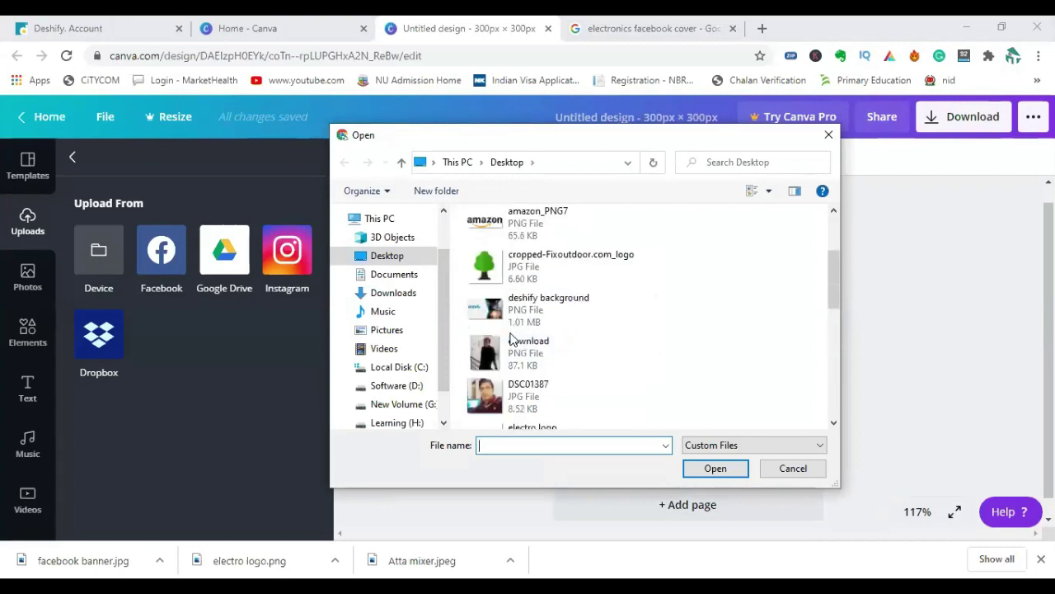
scroll(510, 378, "down", 2)
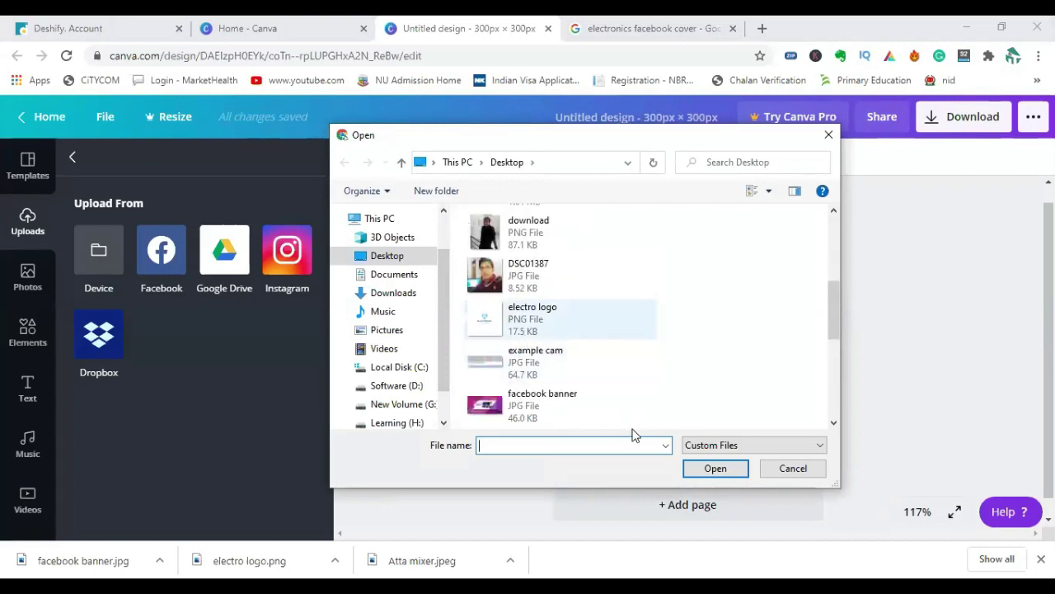
key("Escape")
scroll(151, 270, "down", 1)
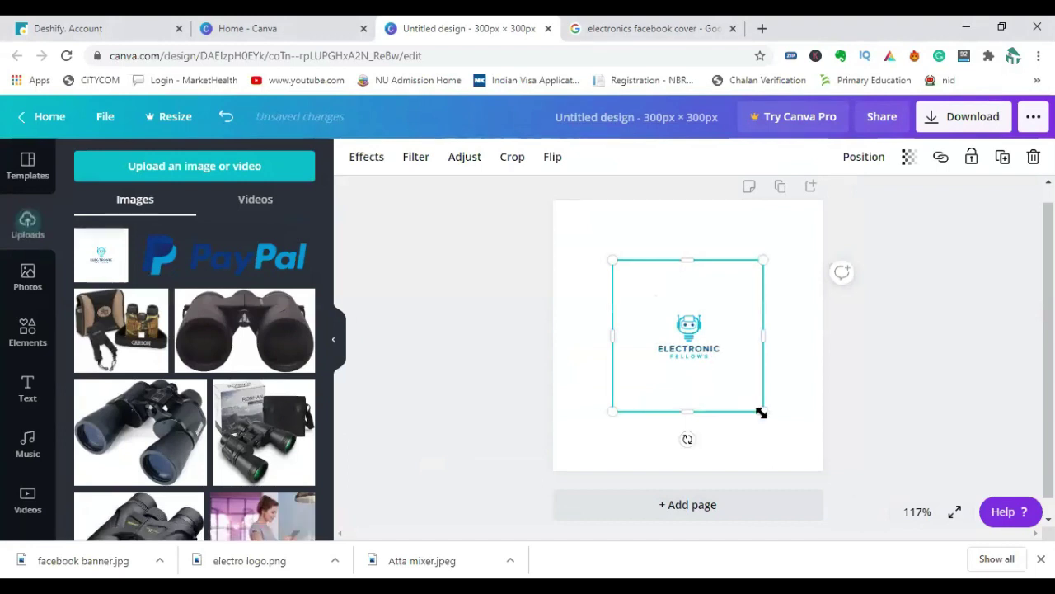
Enlarge the electro logo toward the page edges and nudge it into place.
left_click_drag(760, 412, 801, 450)
left_click_drag(608, 261, 580, 239)
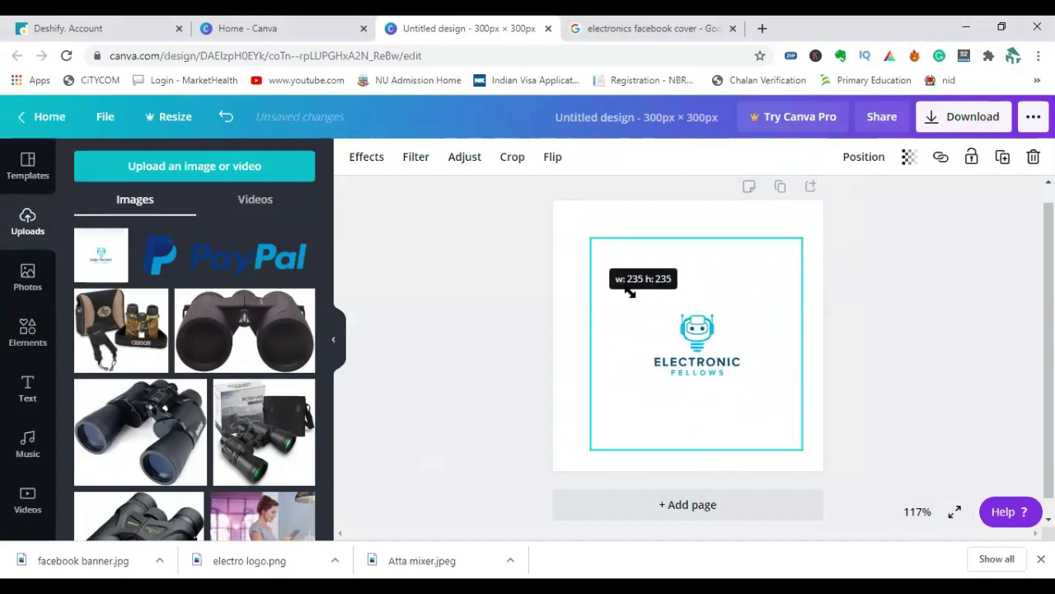
left_click_drag(692, 346, 691, 347)
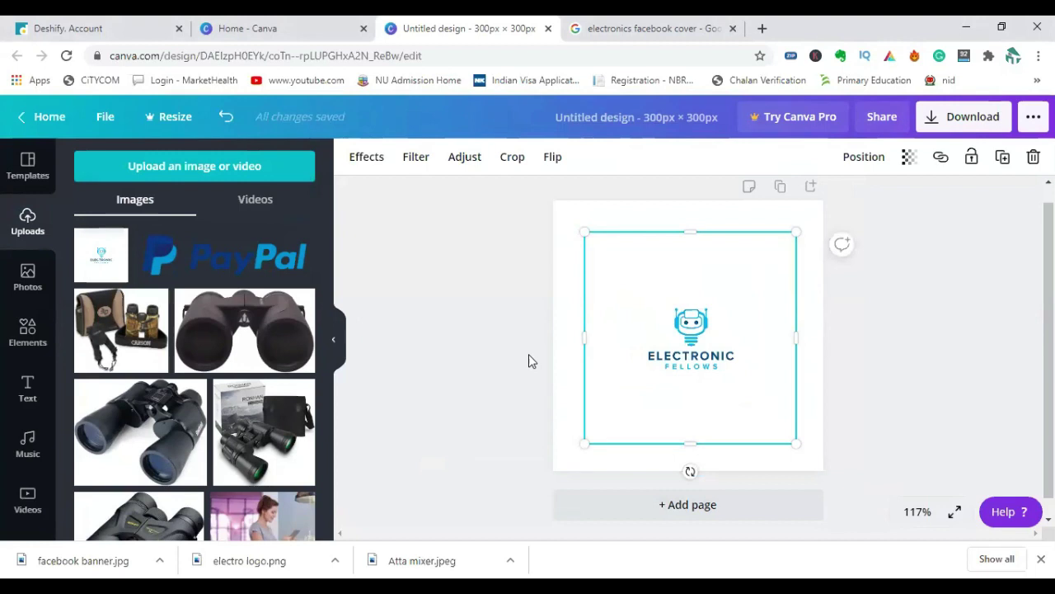
Cover the ELECTRONIC FELLOWS wording with a square resized into a white rectangle.
left_click(27, 333)
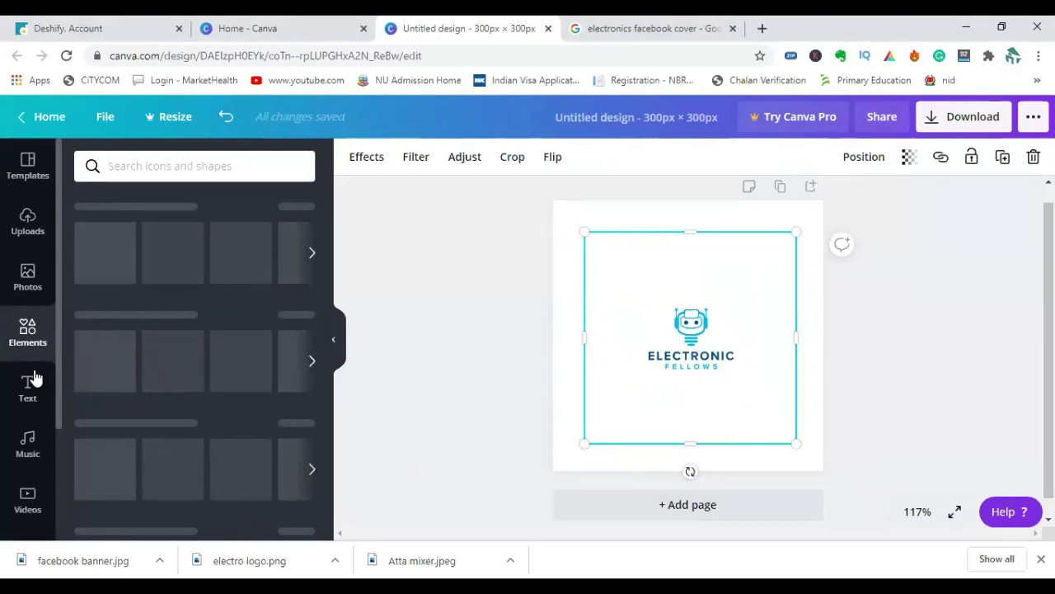
left_click(311, 253)
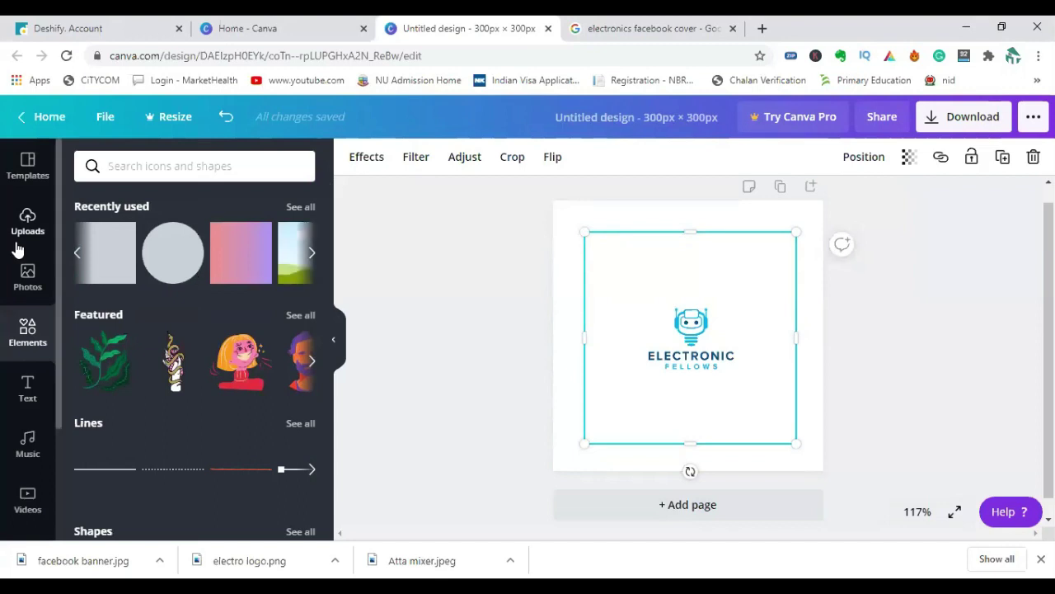
left_click(118, 262)
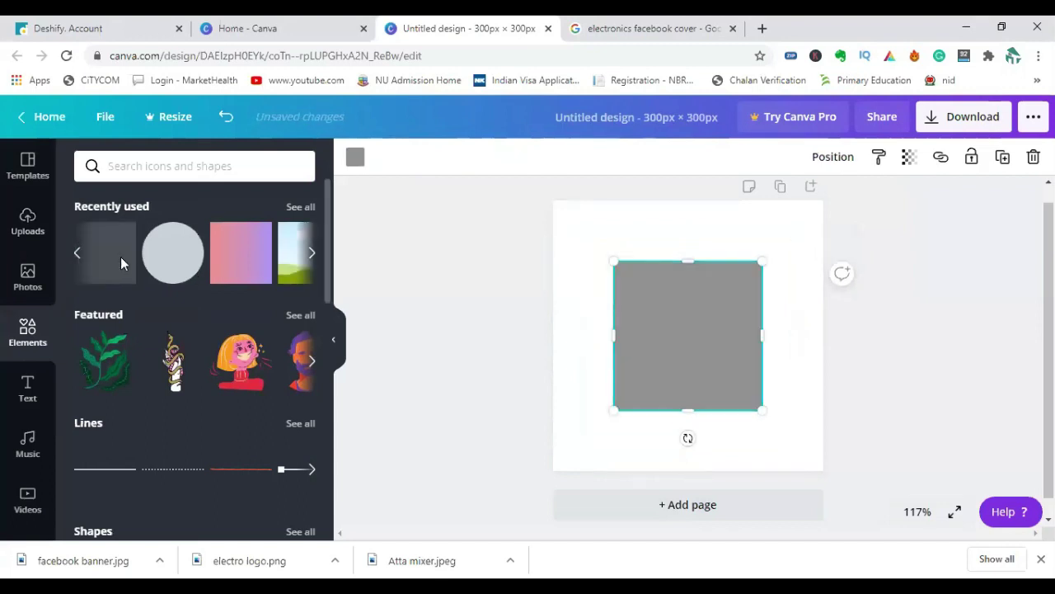
left_click_drag(688, 262, 691, 351)
left_click(355, 158)
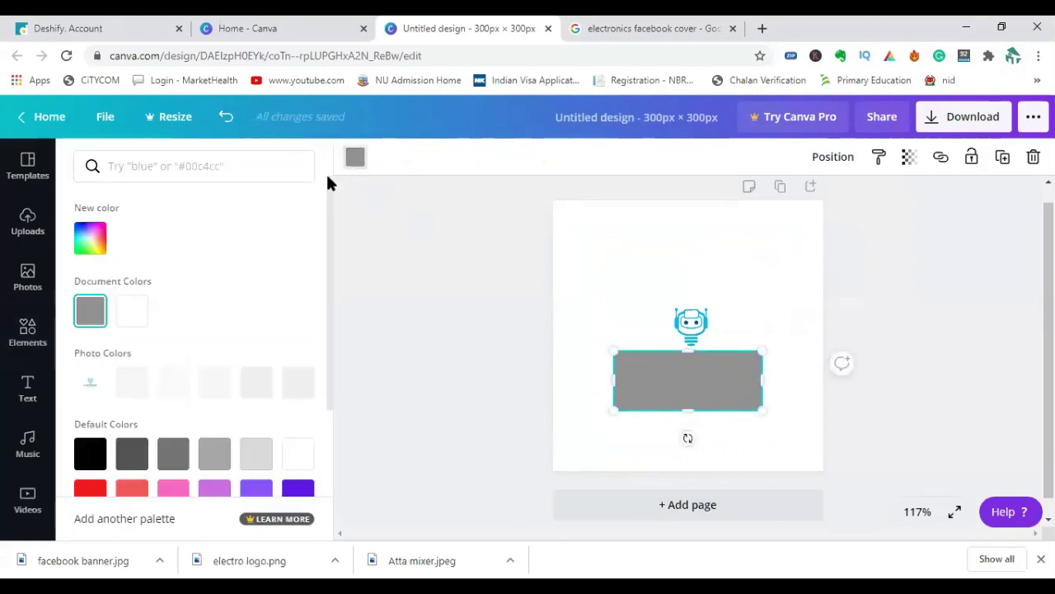
left_click(134, 311)
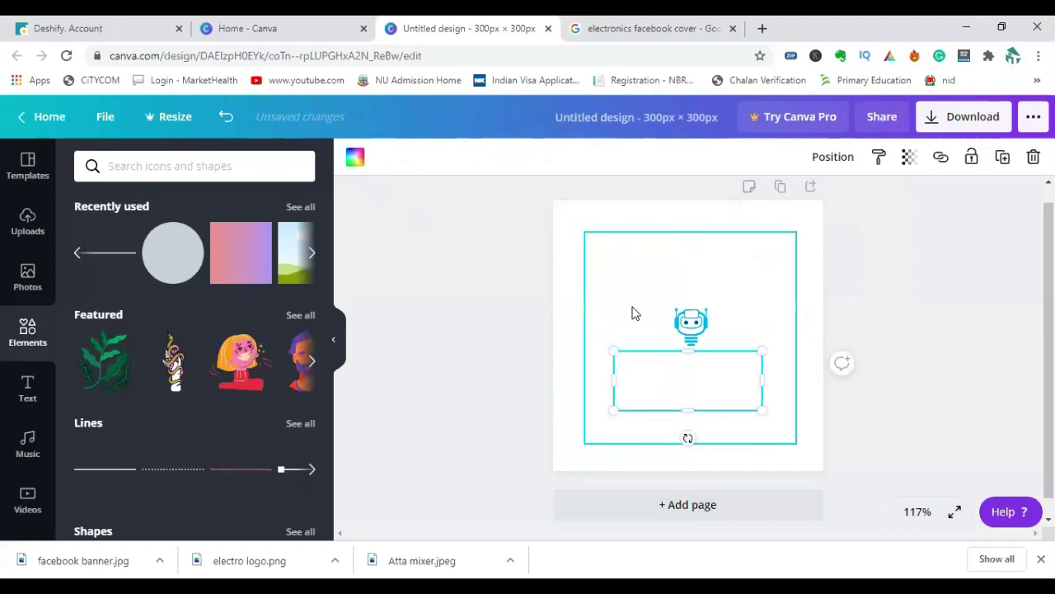
left_click(558, 293)
left_click(509, 370)
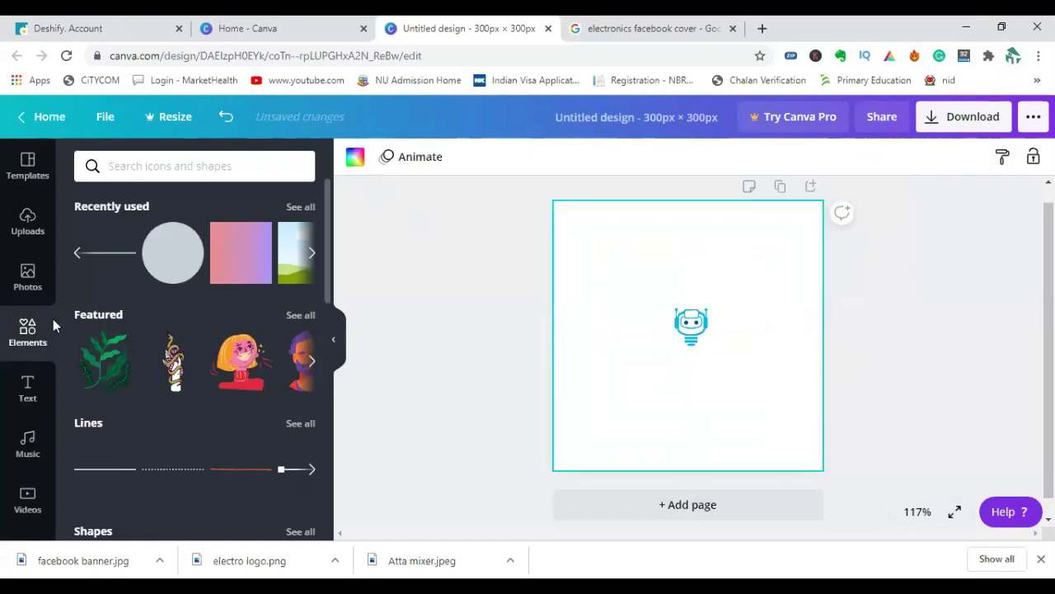
left_click(27, 385)
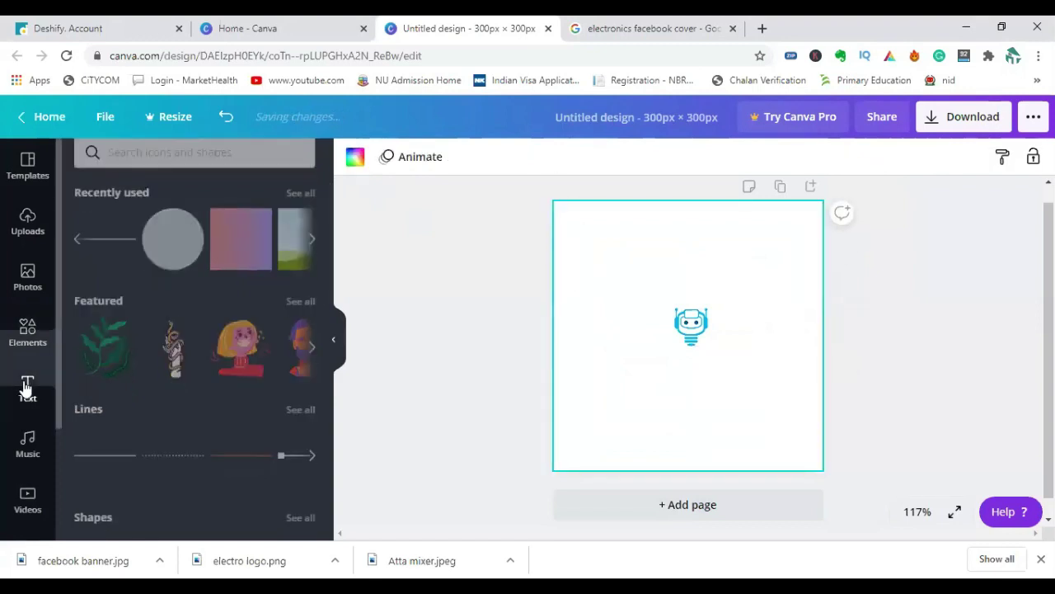
Add a heading reading 'Electro Gear' positioned below the robot icon.
left_click(165, 240)
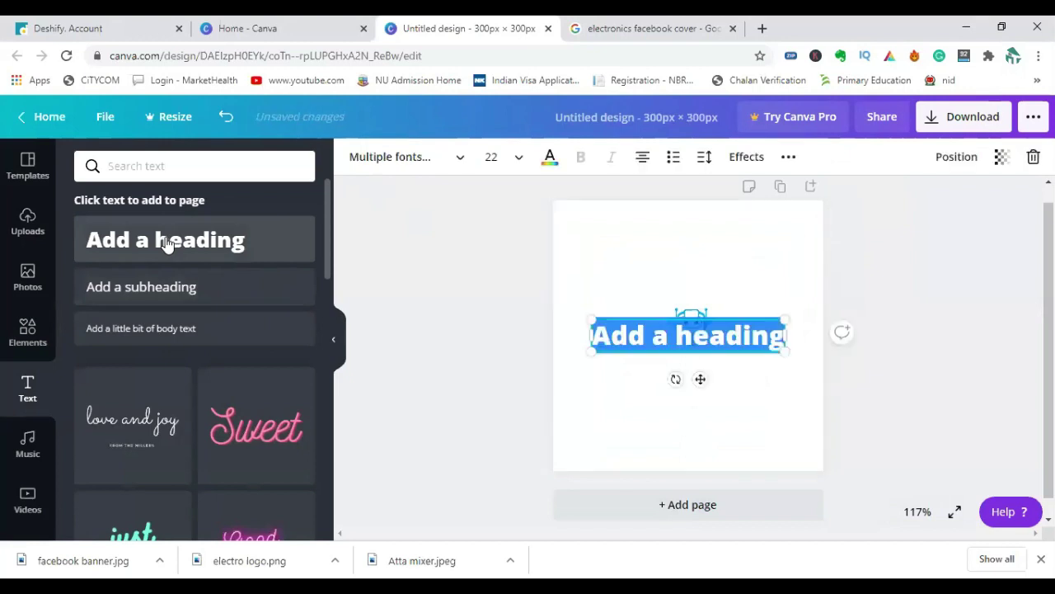
left_click_drag(600, 348, 608, 389)
triple_click(656, 379)
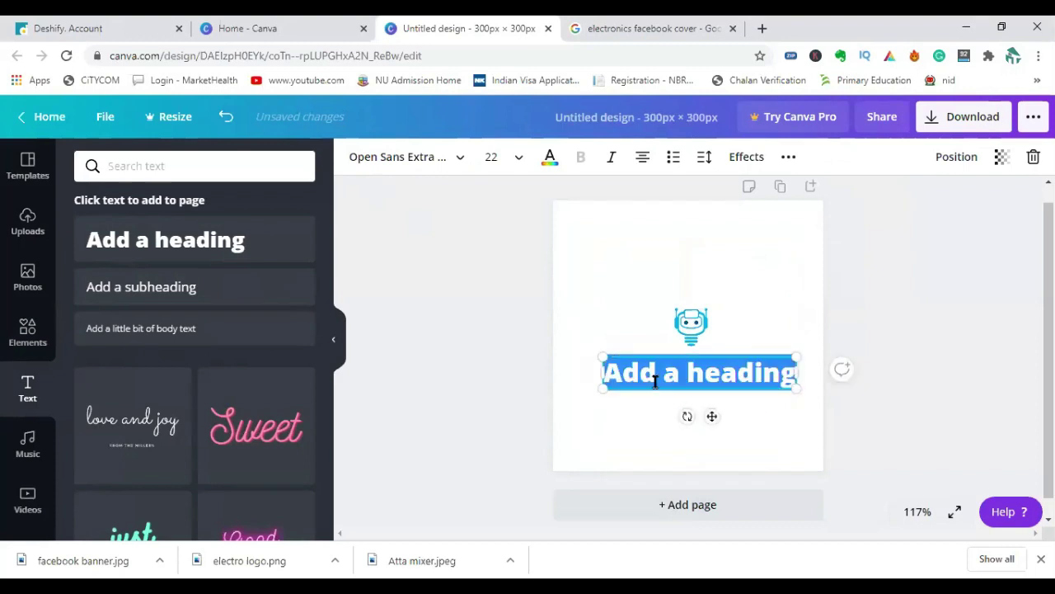
type("ele")
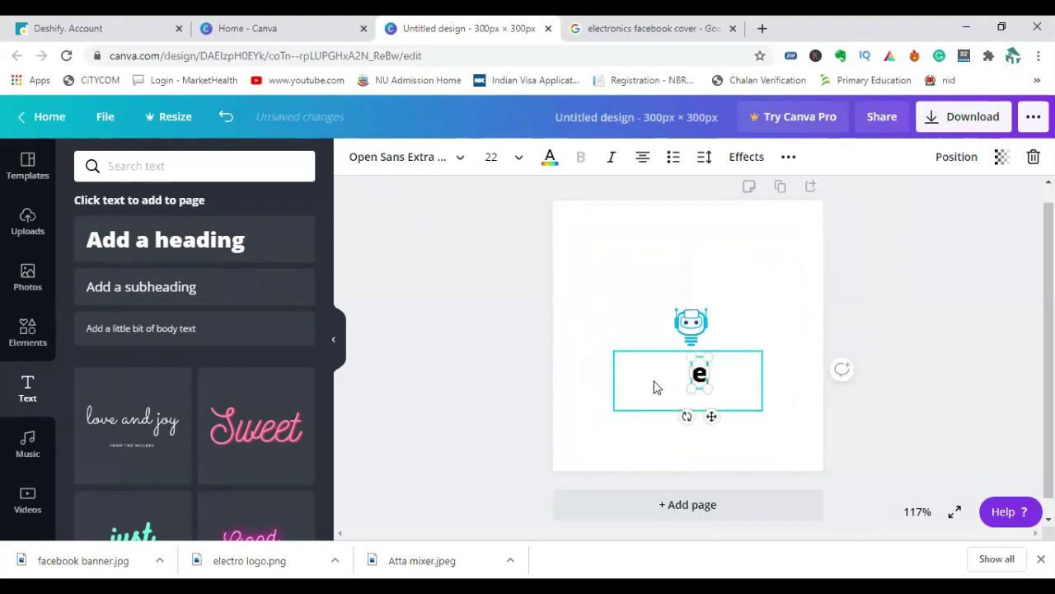
key("BackSpace")
key("BackSpace")
key("BackSpace")
type("el")
key("BackSpace")
key("BackSpace")
type("eLE")
key("BackSpace")
key("BackSpace")
key("BackSpace")
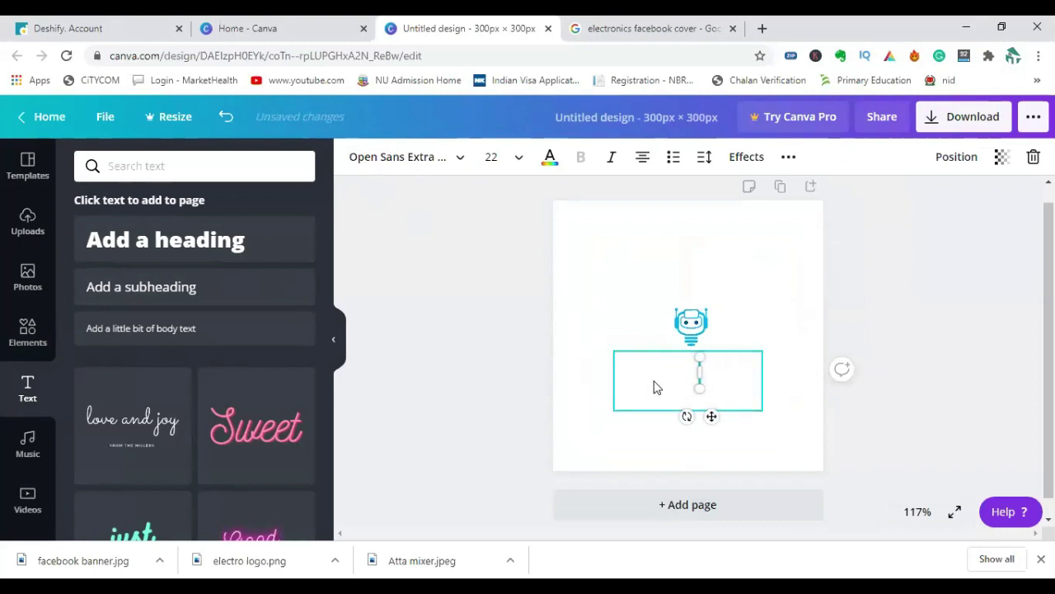
type("Electro Gear")
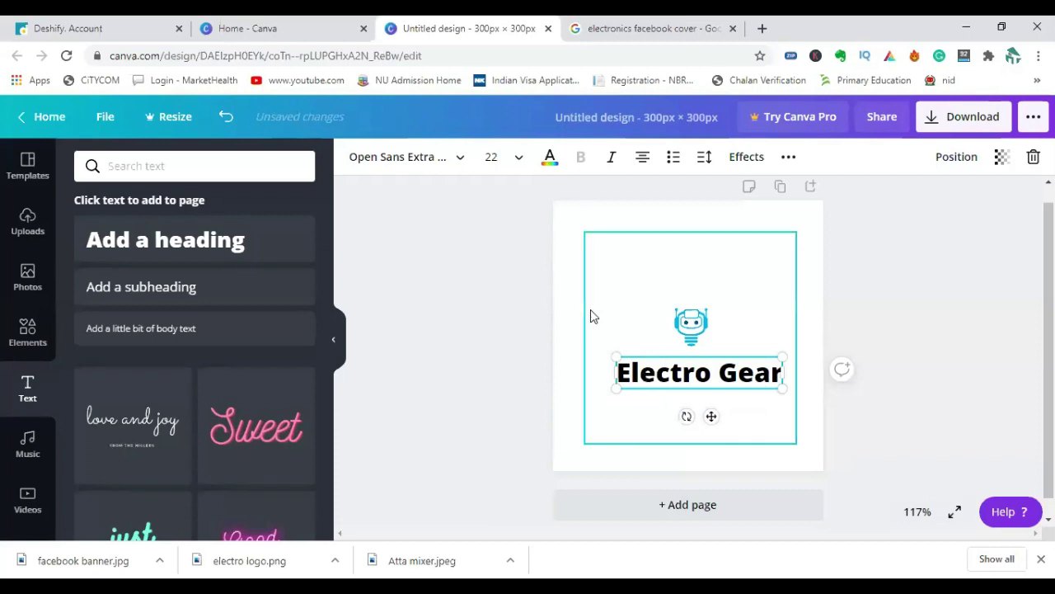
left_click(595, 381)
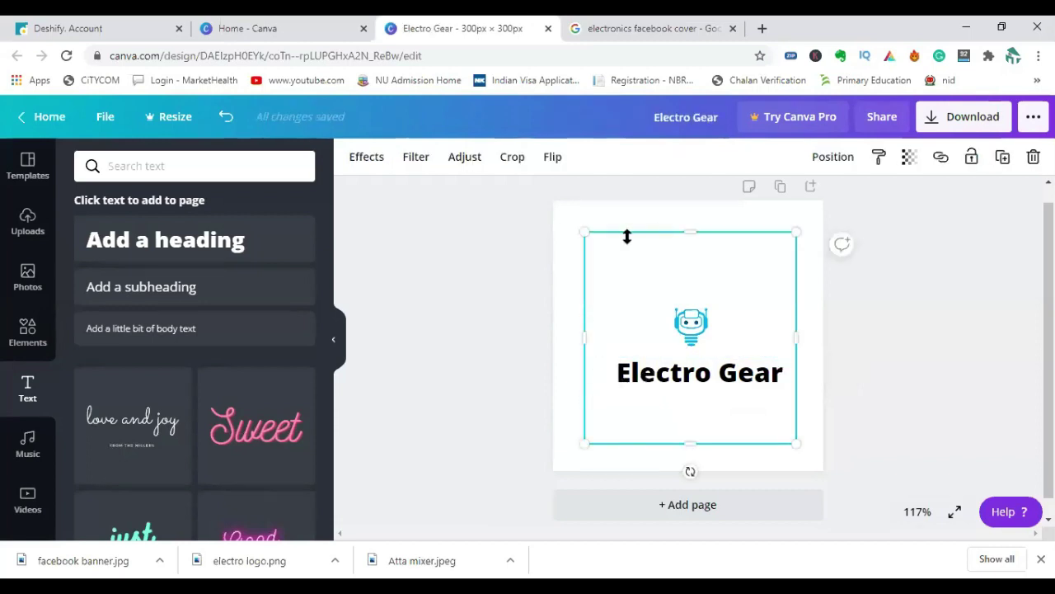
Adjust the logo image to brightness 11 and contrast -4, leaving saturation at 0.
left_click(465, 157)
left_click_drag(205, 261, 214, 194)
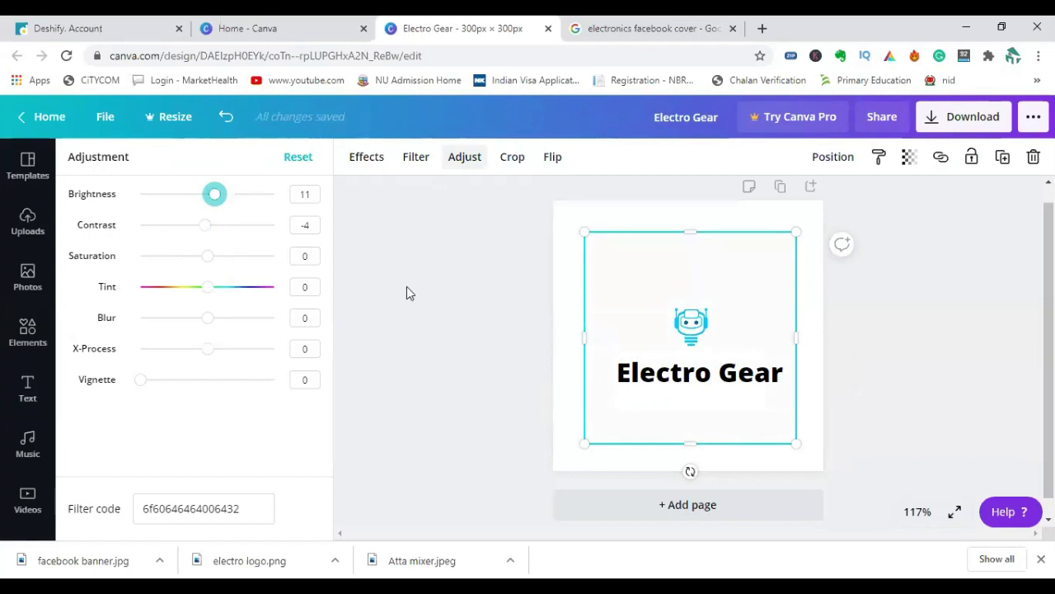
left_click(464, 157)
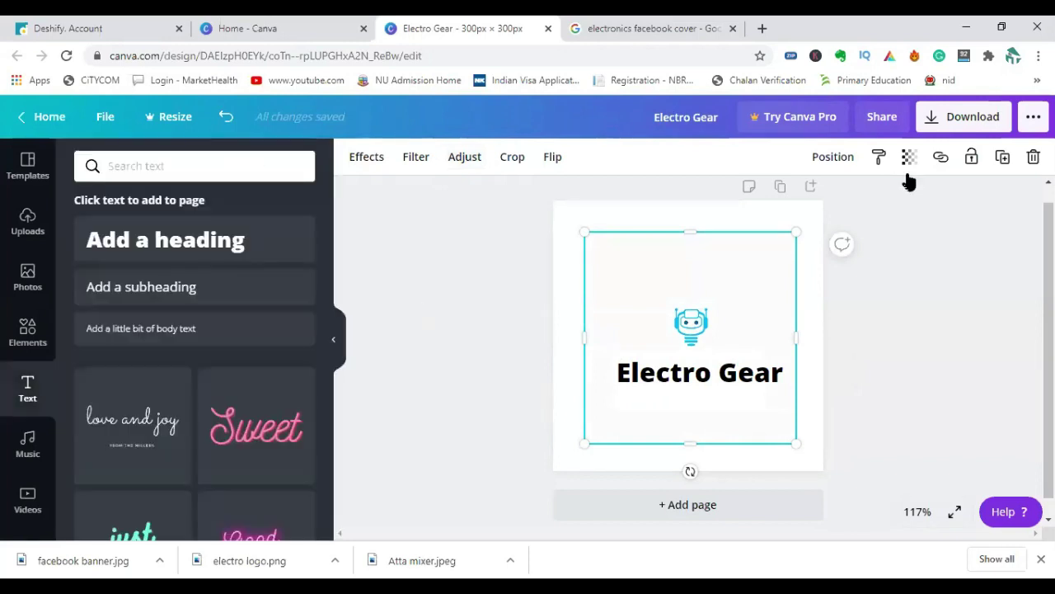
Download the design as Electro Gear.png and dismiss the Canva Pro offer.
left_click(948, 120)
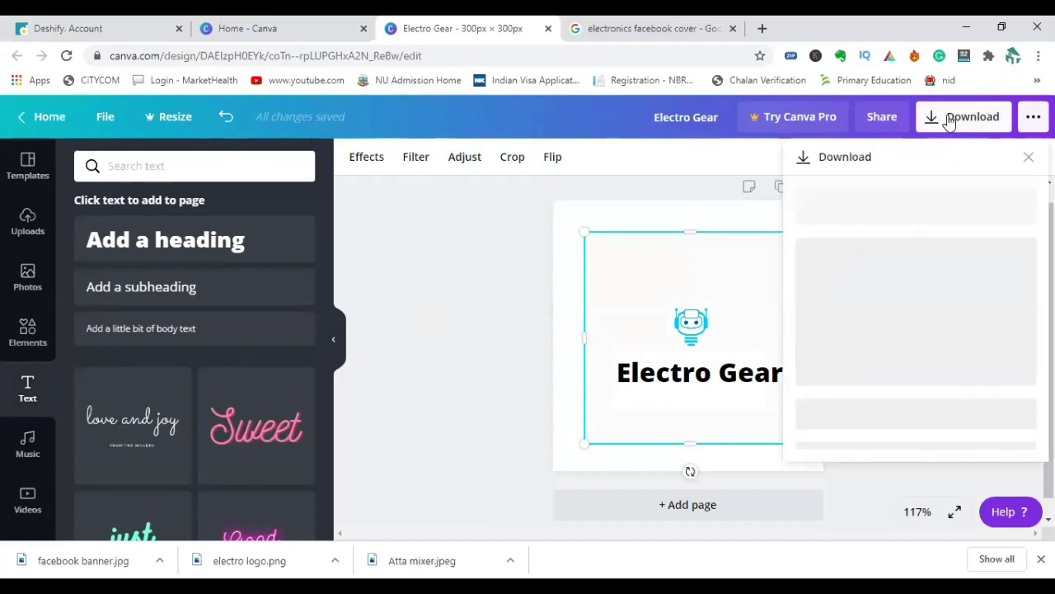
left_click(925, 376)
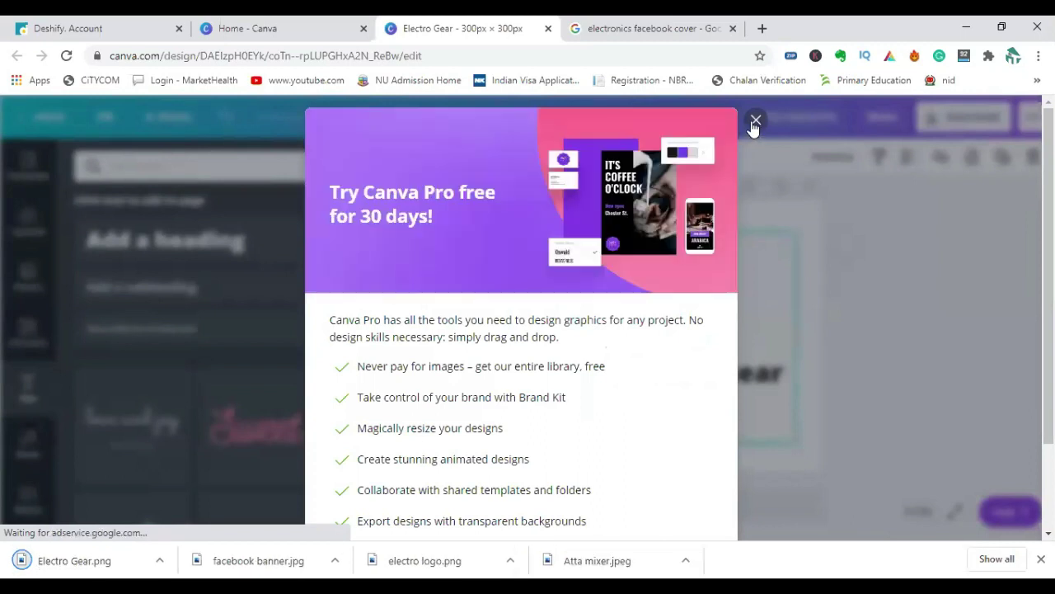
key("Escape")
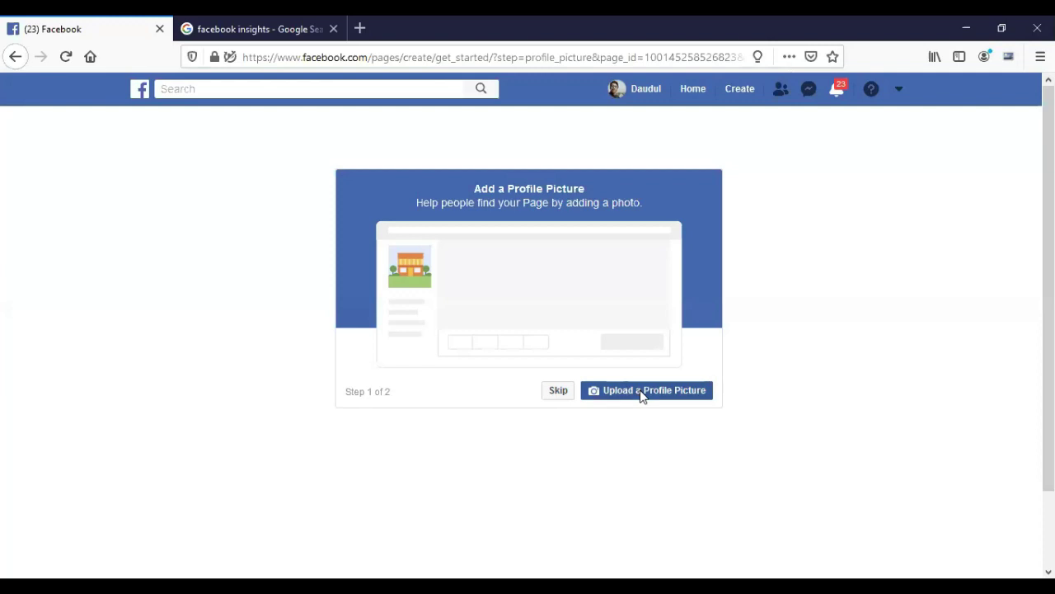
left_click(642, 392)
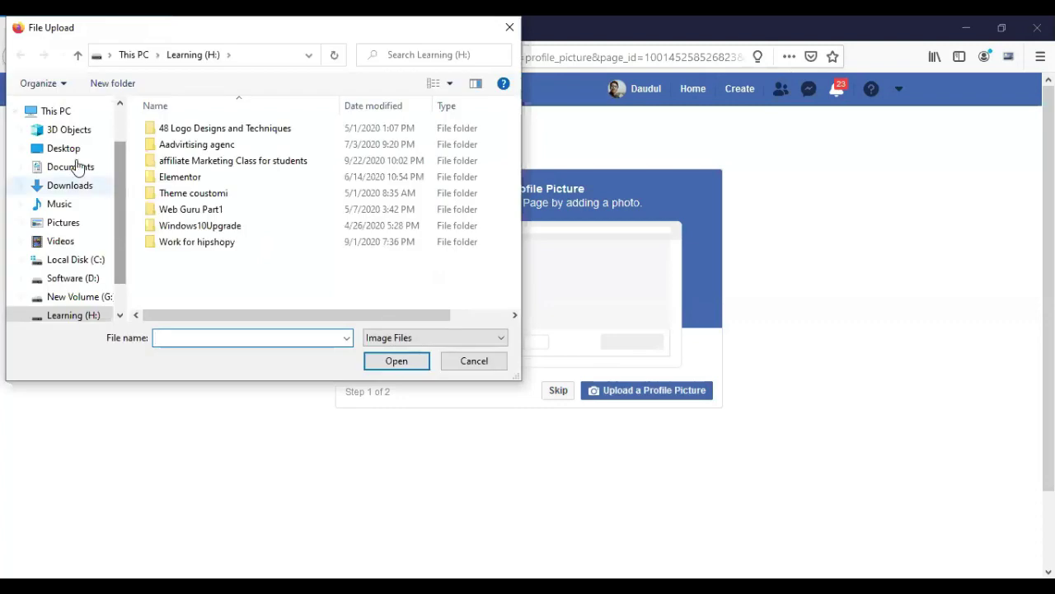
left_click(63, 148)
scroll(212, 245, "down", 3)
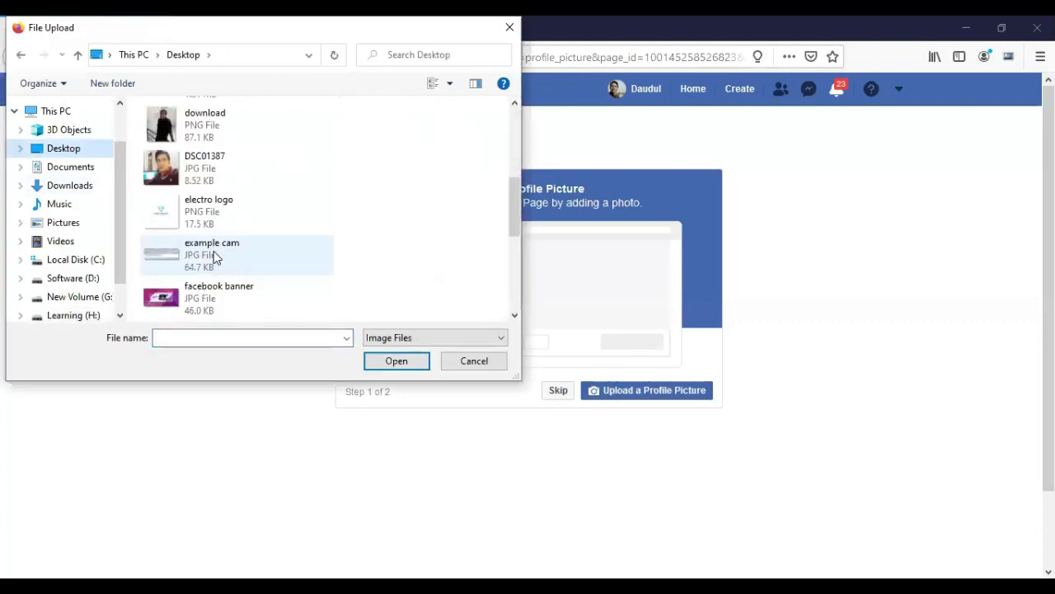
left_click(210, 212)
scroll(272, 297, "down", 3)
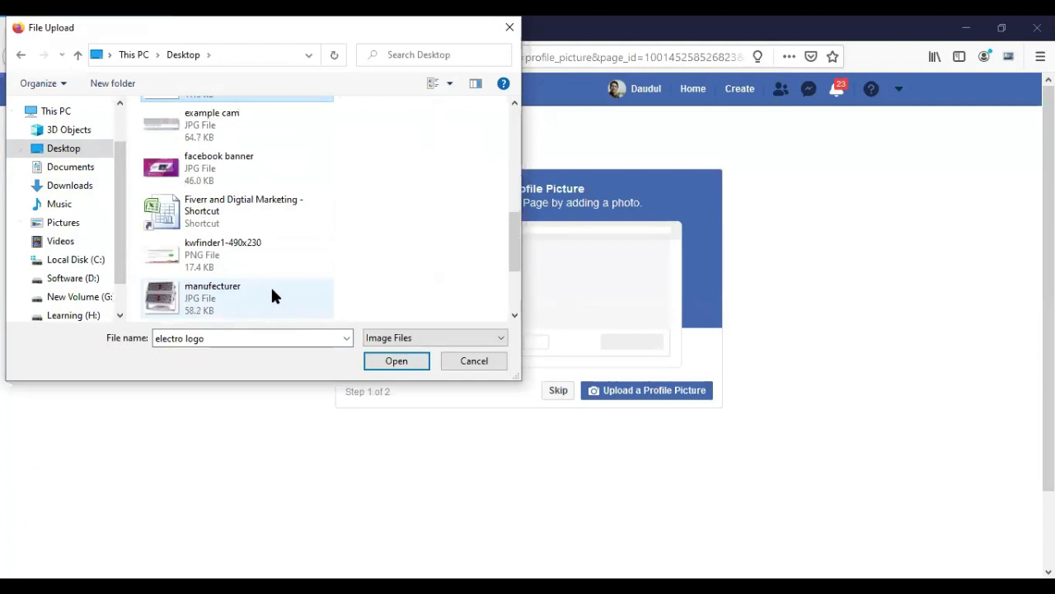
left_click(70, 186)
left_click(198, 142)
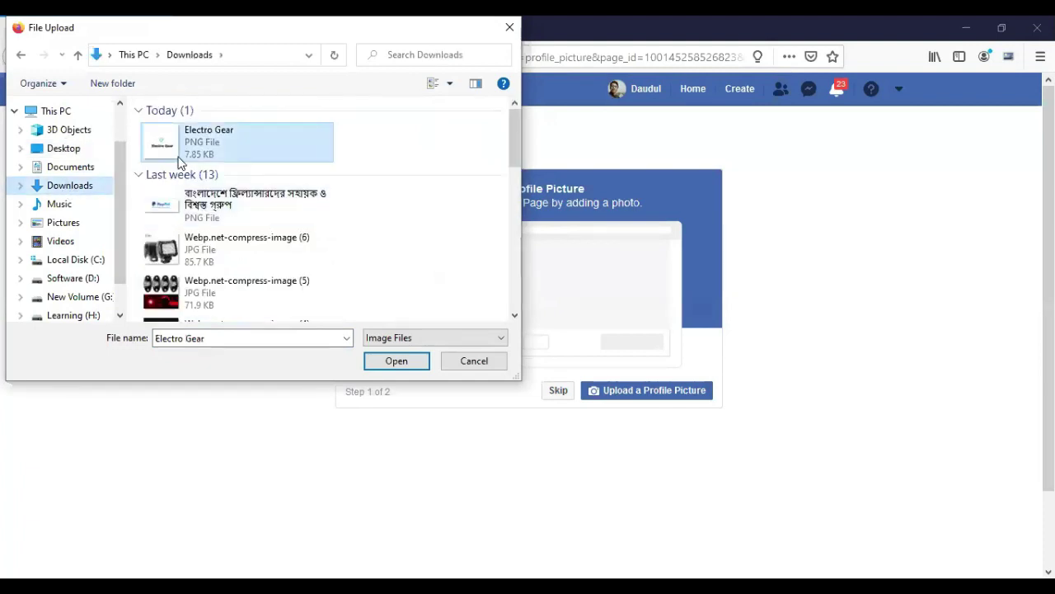
left_click(379, 362)
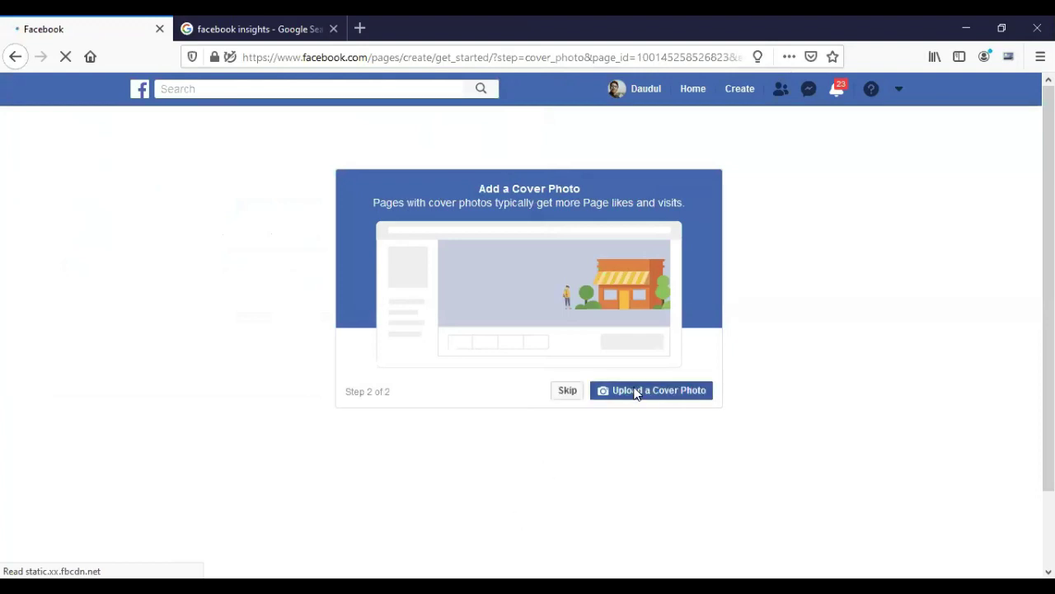
Upload the Desktop's facebook banner image as the Electro Gear Page cover photo.
left_click(640, 392)
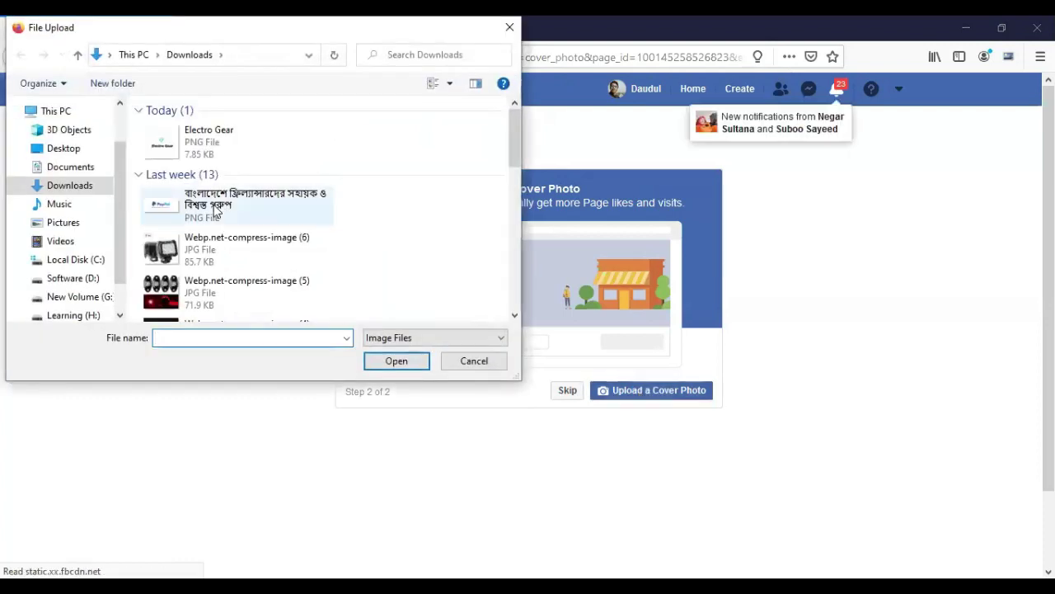
left_click(72, 148)
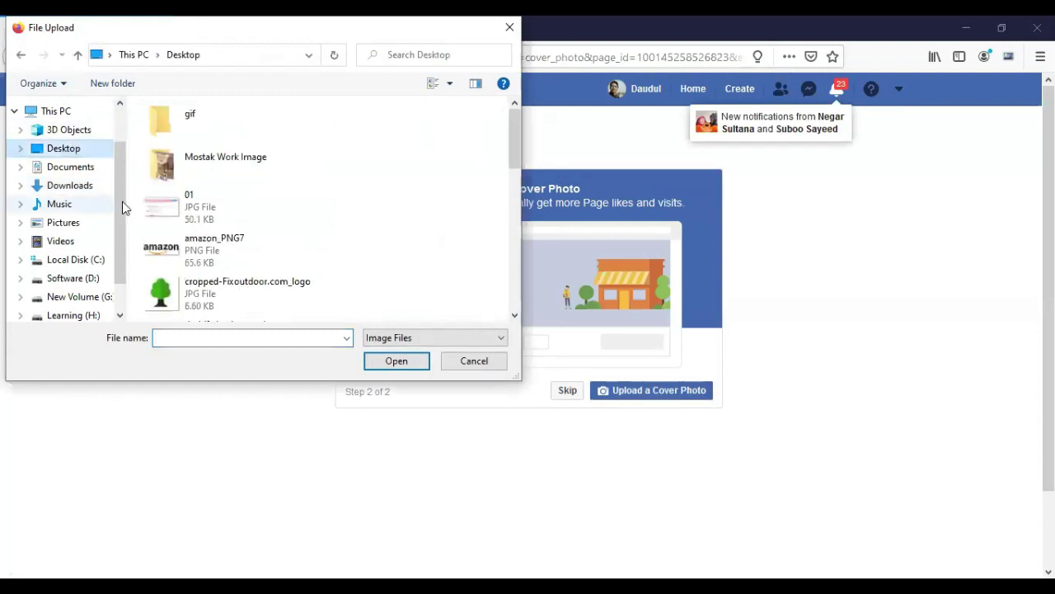
scroll(278, 283, "down", 3)
left_click(279, 313)
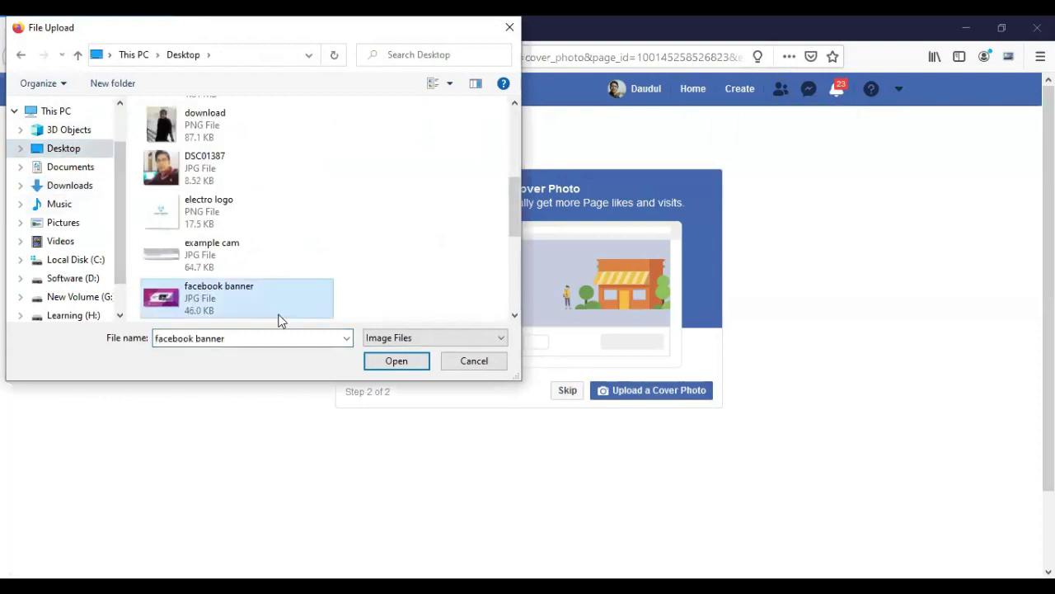
left_click(403, 367)
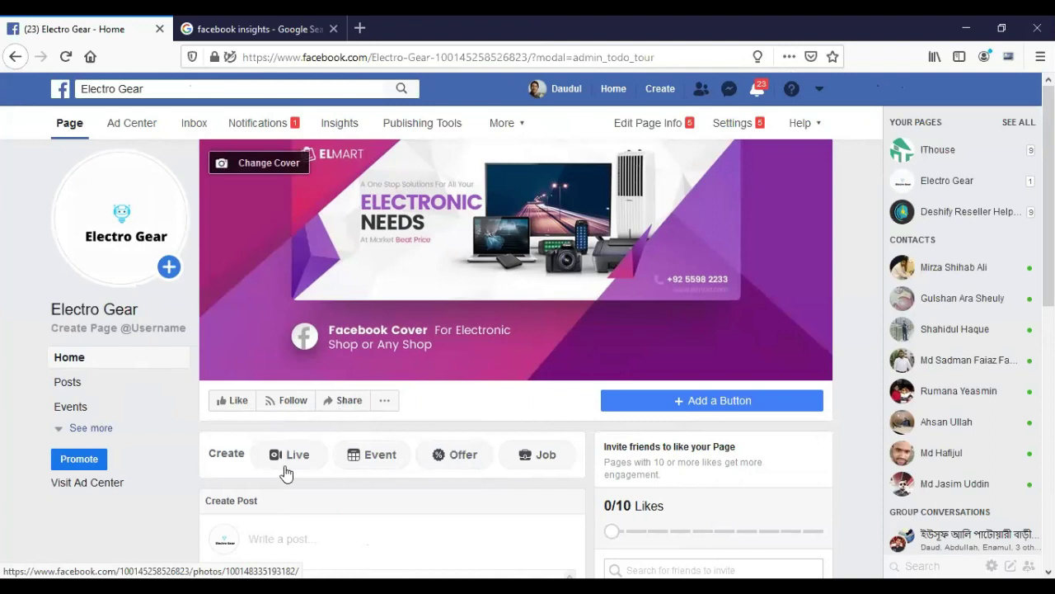
Reveal the rest of the Electro Gear page's sections, then go to the page's Settings.
left_click(92, 427)
scroll(184, 443, "down", 2)
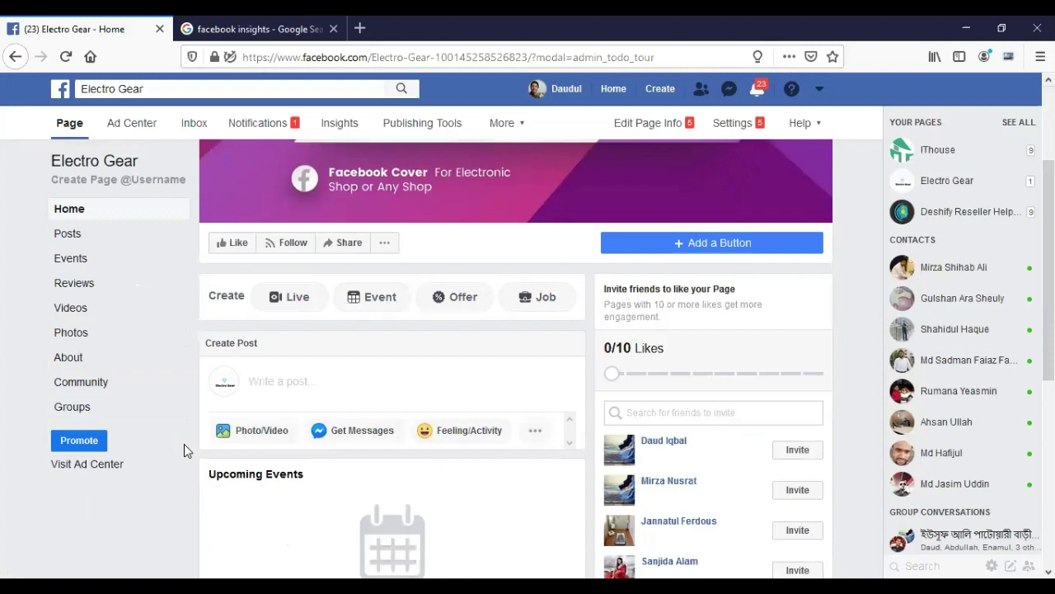
scroll(186, 451, "up", 2)
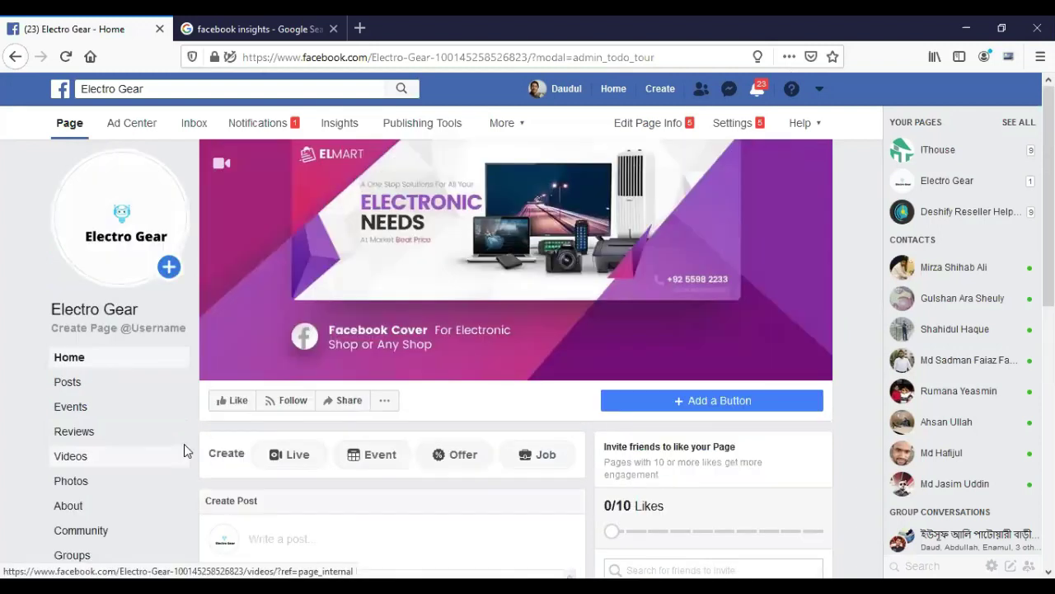
left_click(734, 125)
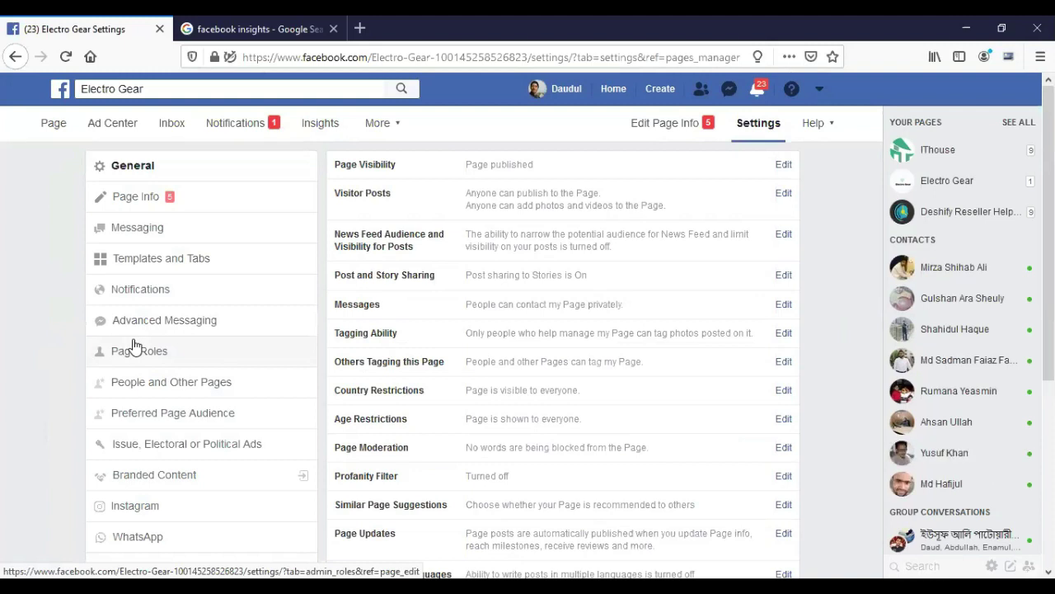
In Templates and Tabs, bring up the Add a Tab list with Offers, Services, Notes, Shop, Jobs and Live.
left_click(175, 262)
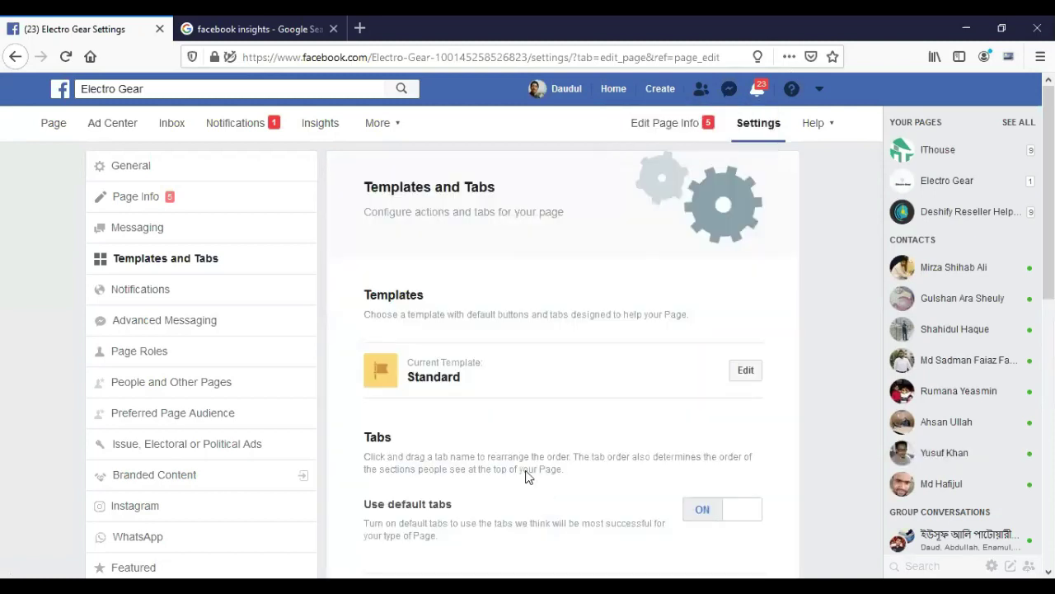
scroll(512, 452, "down", 2)
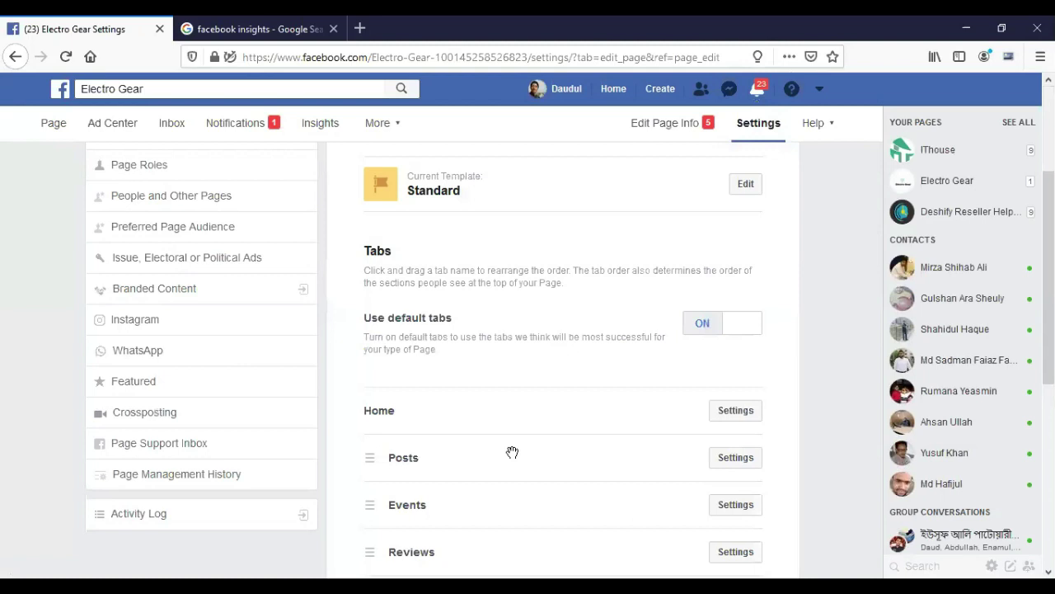
scroll(513, 452, "down", 3)
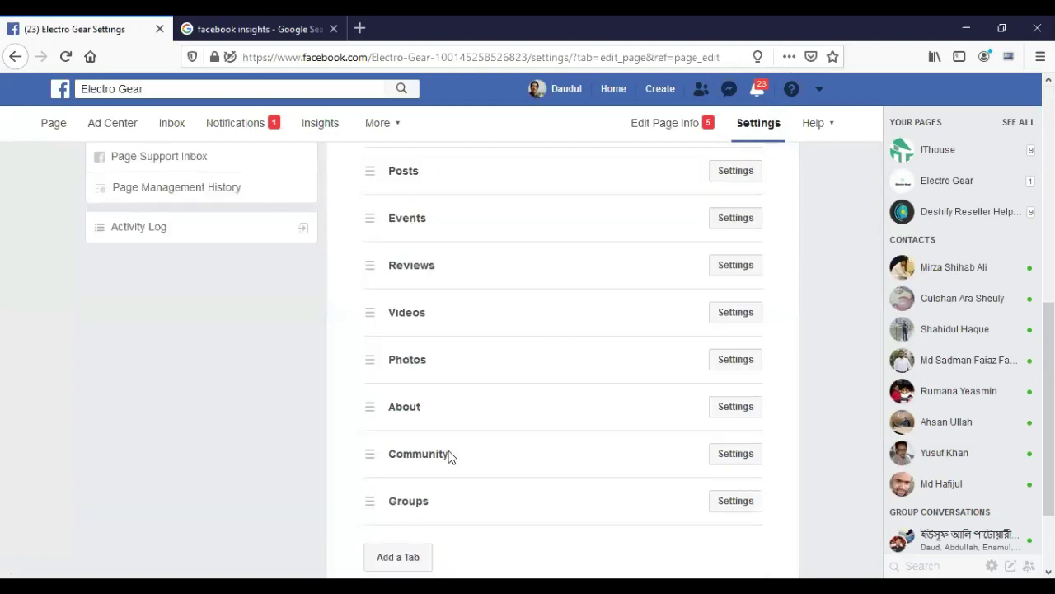
scroll(450, 456, "down", 1)
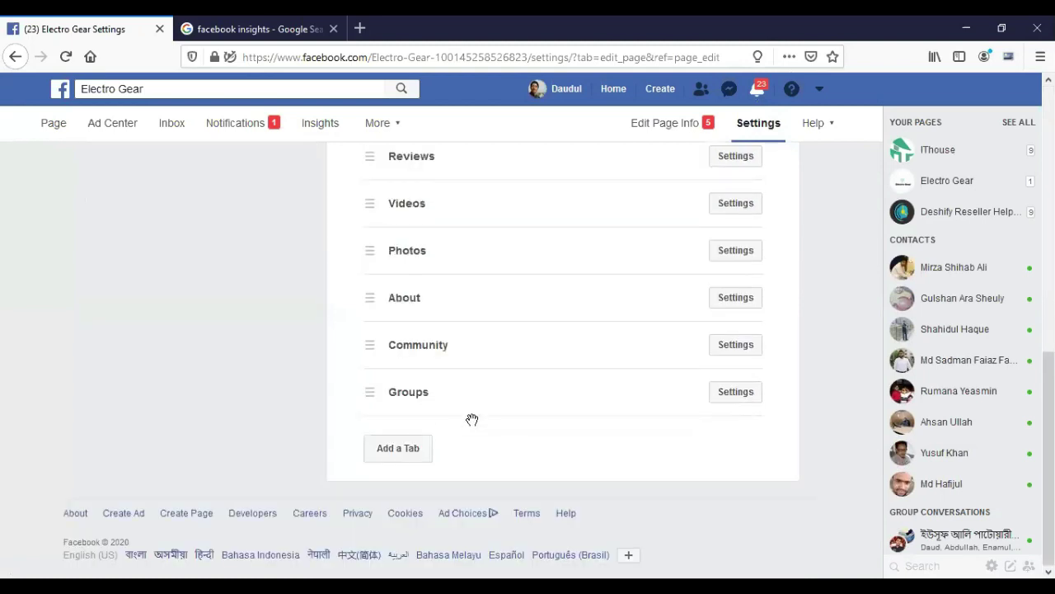
scroll(472, 420, "up", 2)
scroll(429, 374, "up", 2)
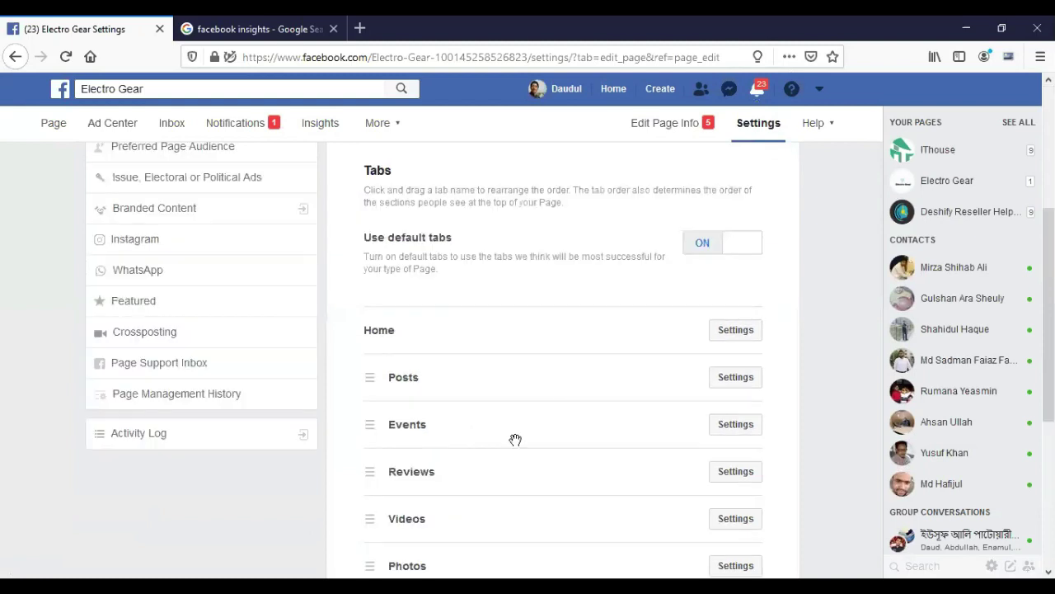
scroll(516, 443, "down", 1)
scroll(489, 426, "down", 2)
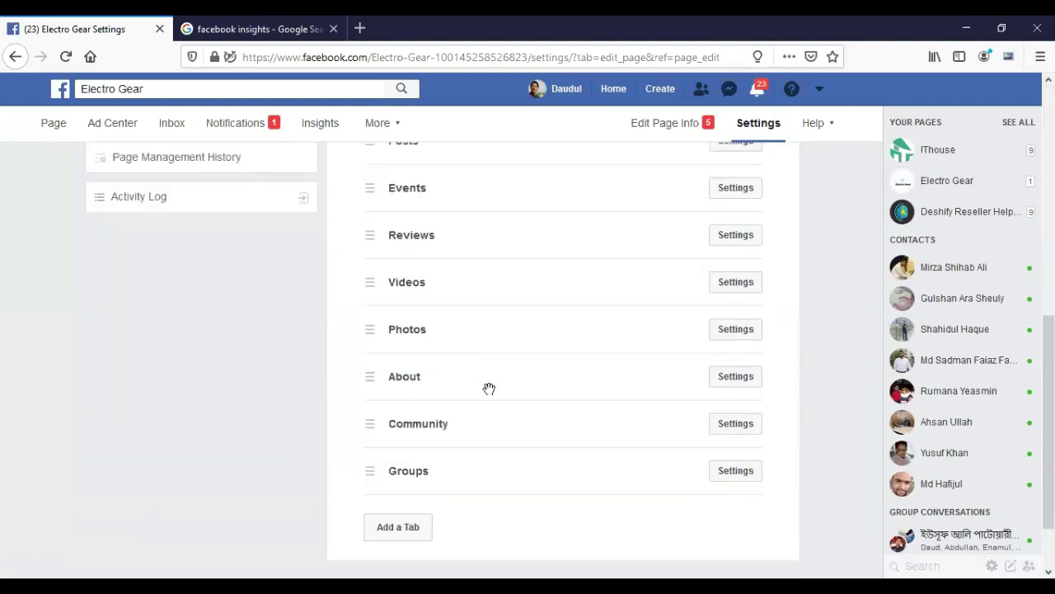
scroll(489, 388, "up", 2)
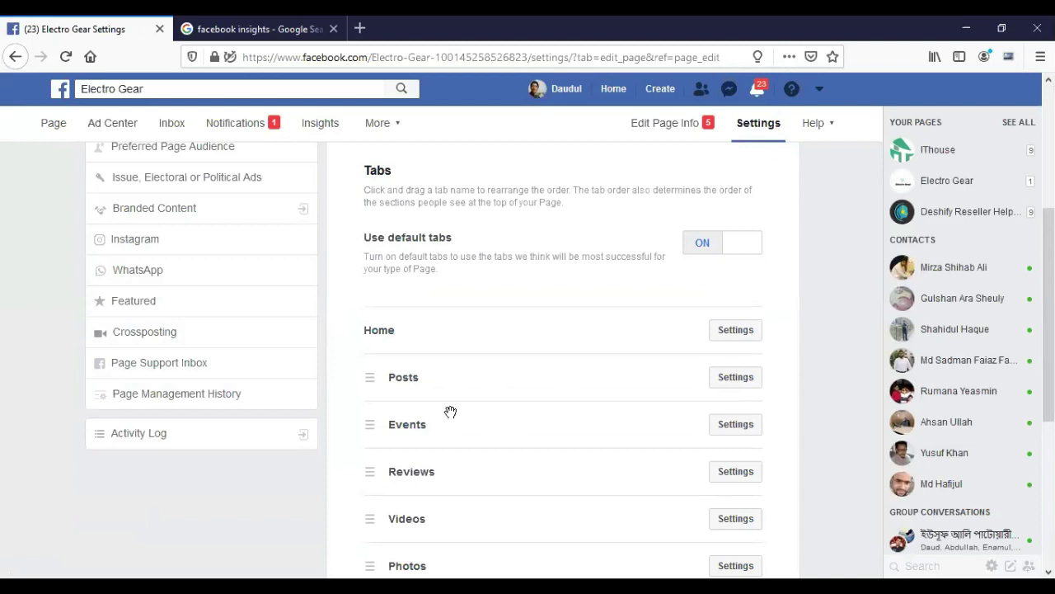
scroll(461, 419, "down", 1)
scroll(437, 433, "down", 1)
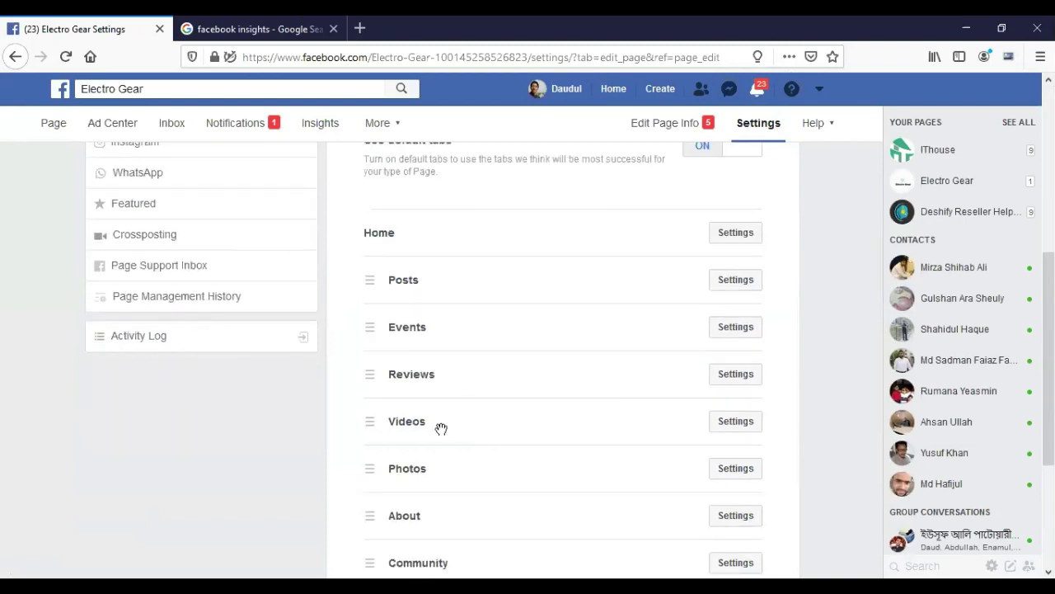
scroll(441, 429, "down", 1)
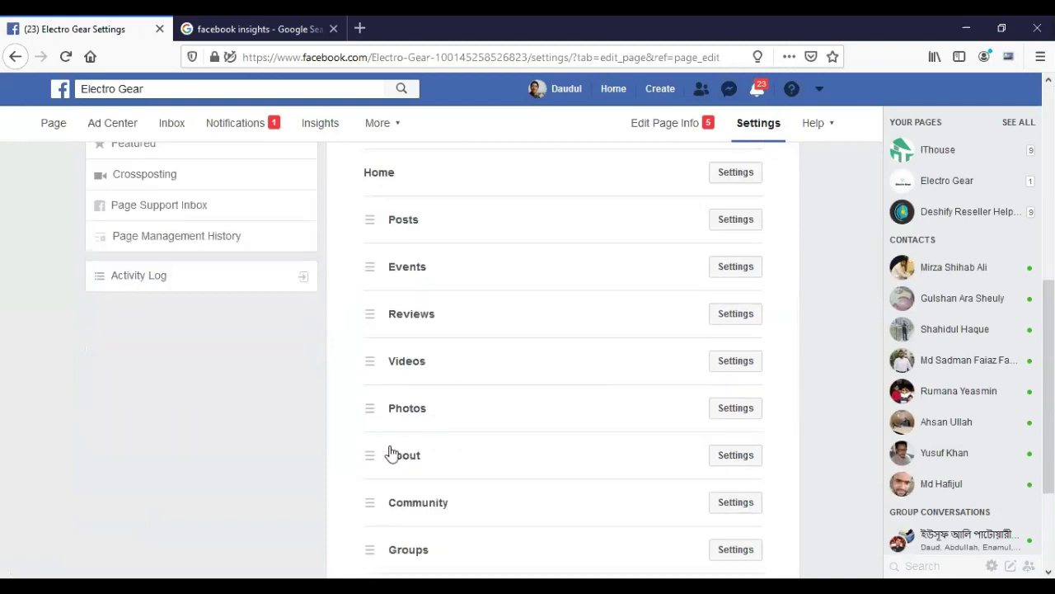
scroll(391, 451, "down", 2)
left_click(393, 451)
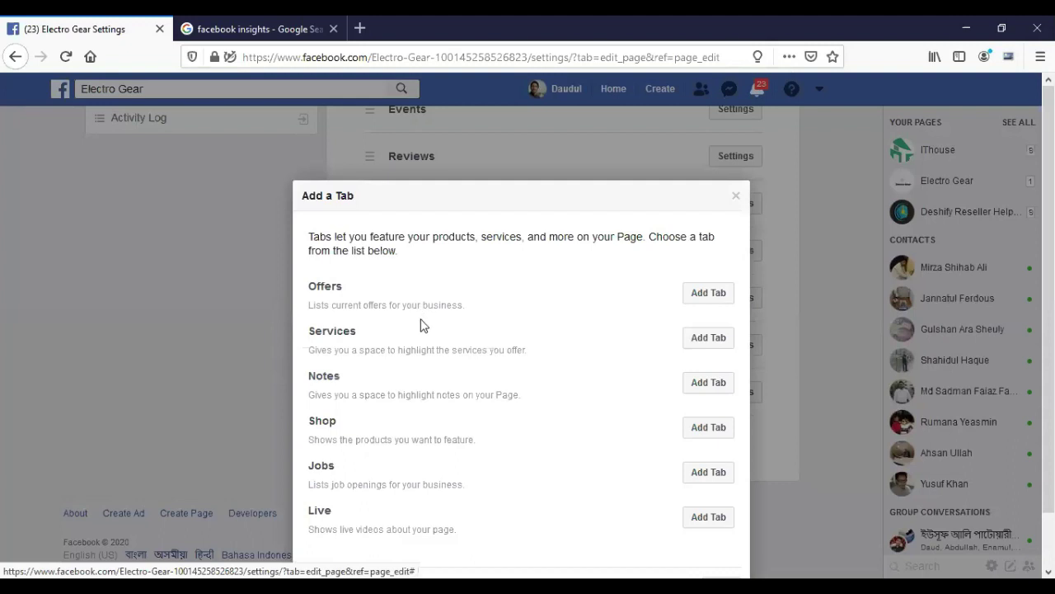
Add the Shop and Offers tabs to the Electro Gear page and close the tab list.
left_click(703, 432)
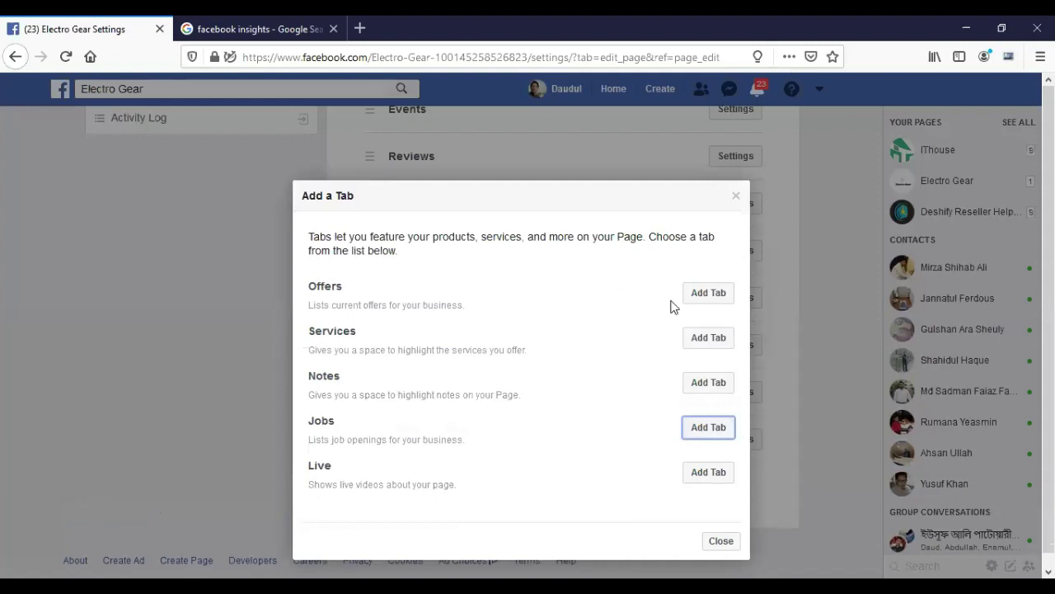
left_click(702, 299)
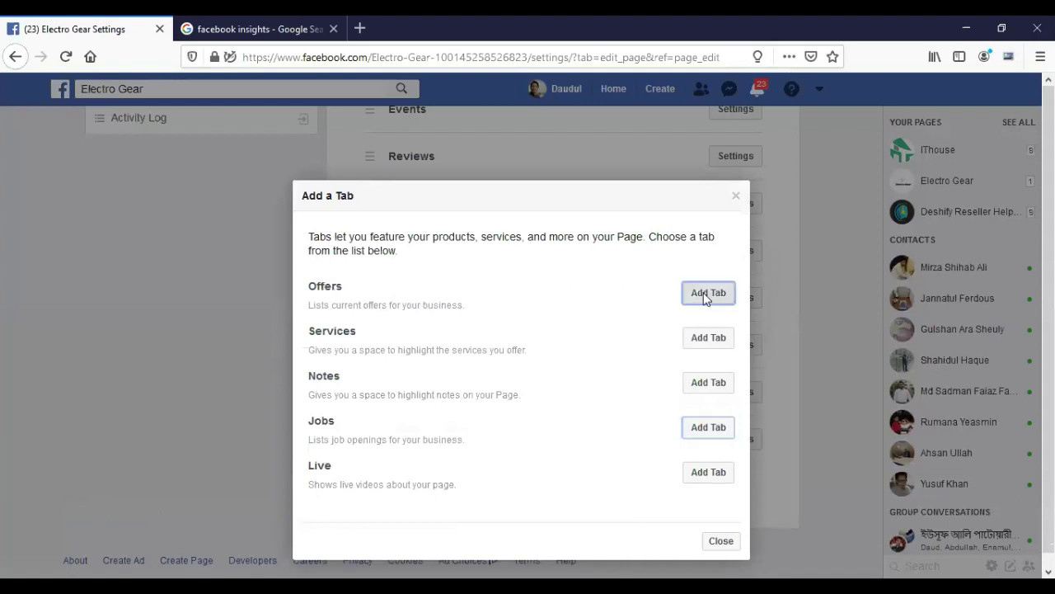
left_click(717, 503)
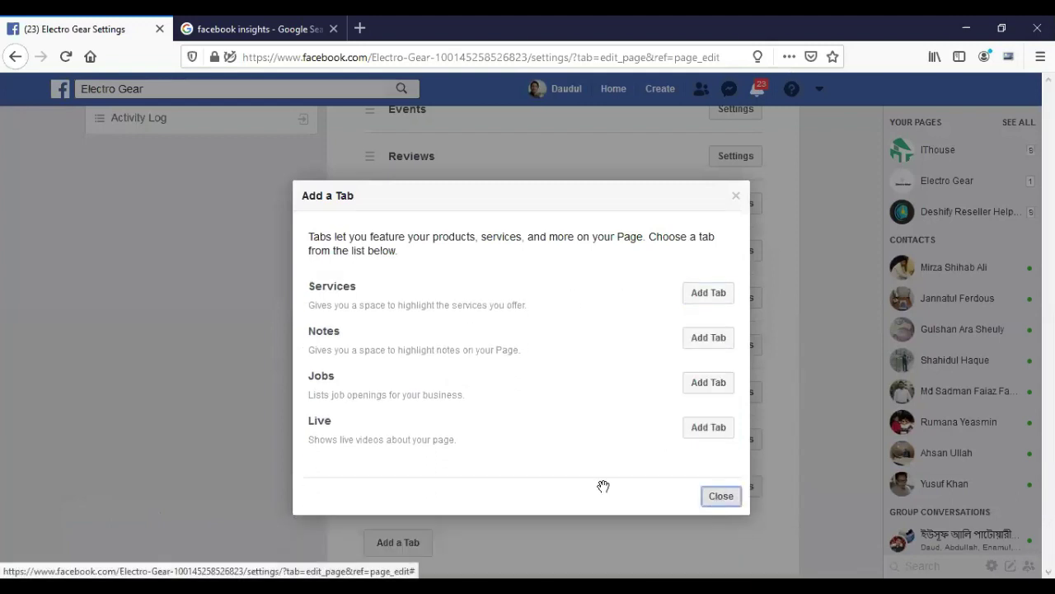
Reorder the tabs so Shop follows Home and Offers sits above Reviews.
left_click_drag(392, 443, 412, 221)
scroll(423, 332, "up", 3)
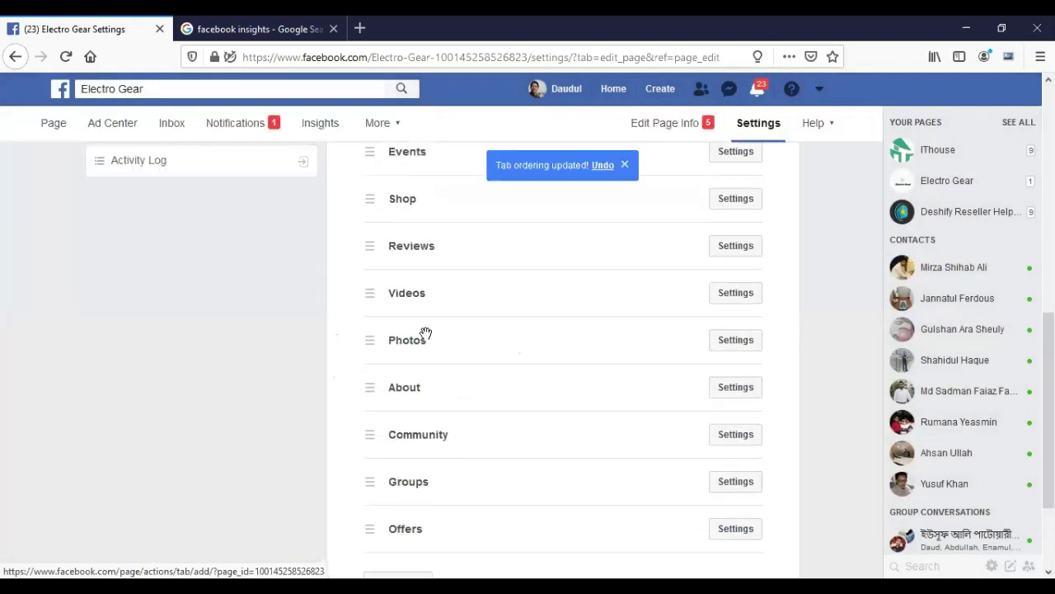
left_click_drag(396, 393, 389, 293)
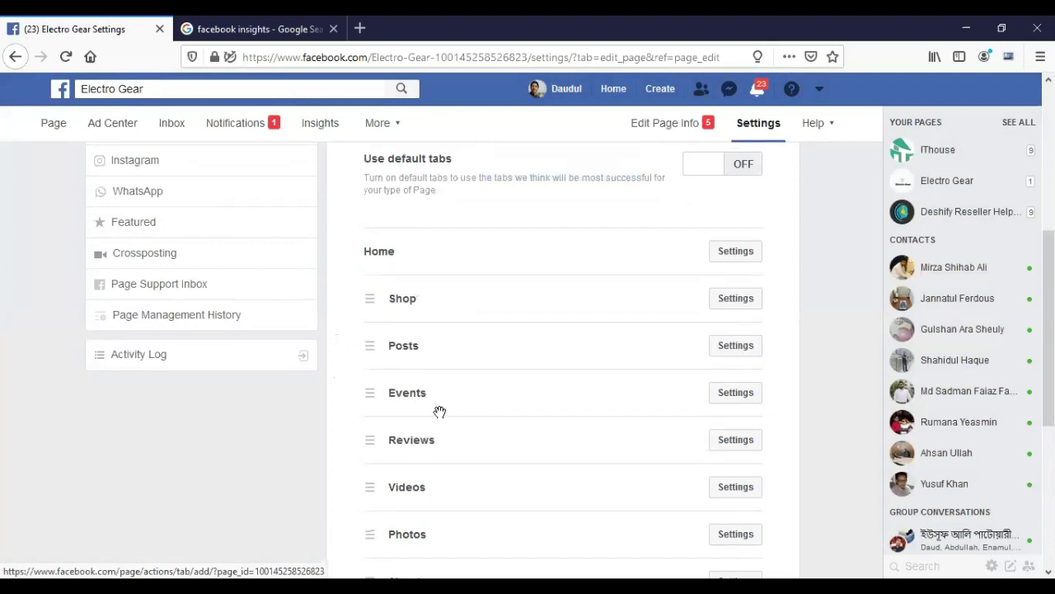
scroll(431, 424, "down", 4)
left_click_drag(423, 411, 426, 330)
left_click_drag(414, 410, 419, 340)
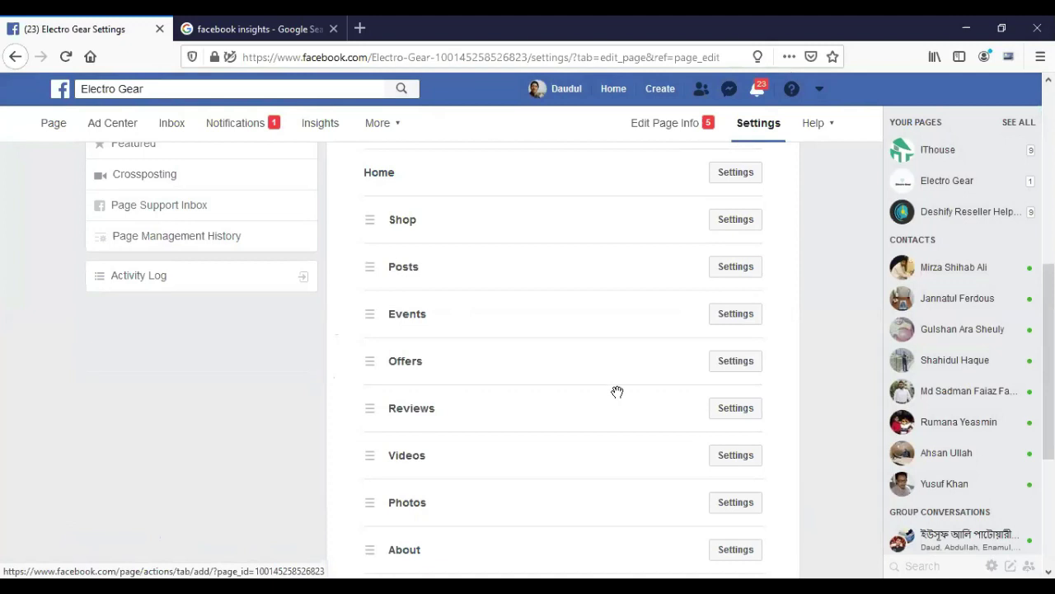
scroll(492, 404, "up", 1)
scroll(492, 405, "up", 5)
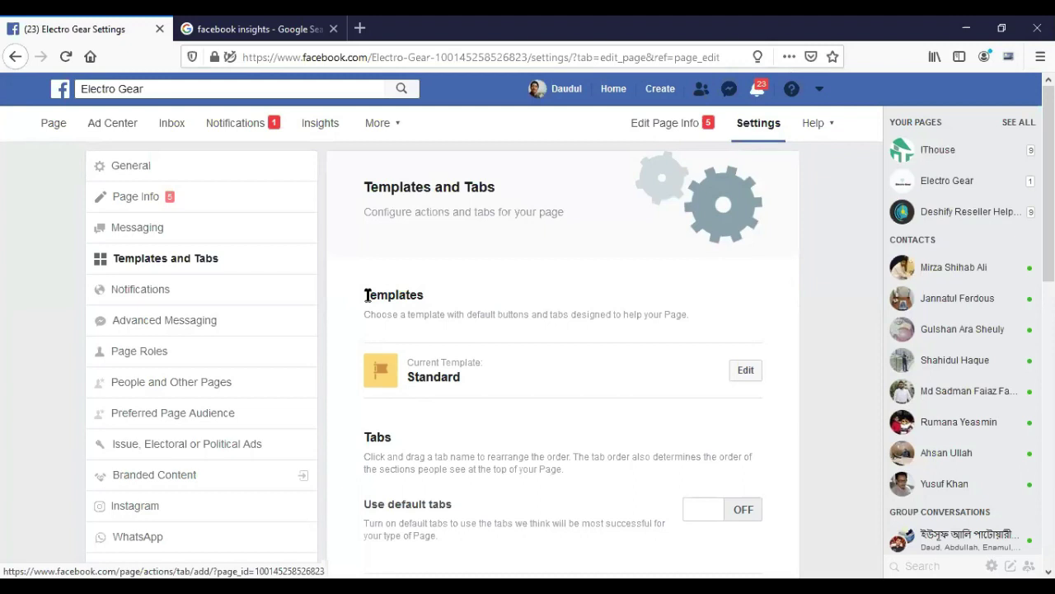
Return to the Electro Gear page, dismiss the setup tip, and open its Shop section.
left_click(56, 126)
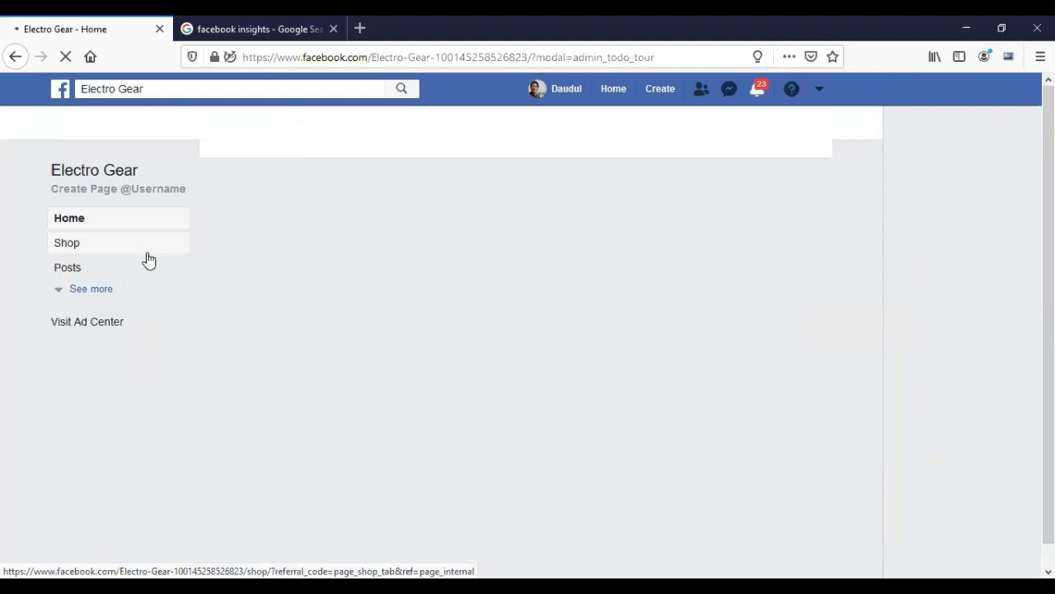
left_click(82, 292)
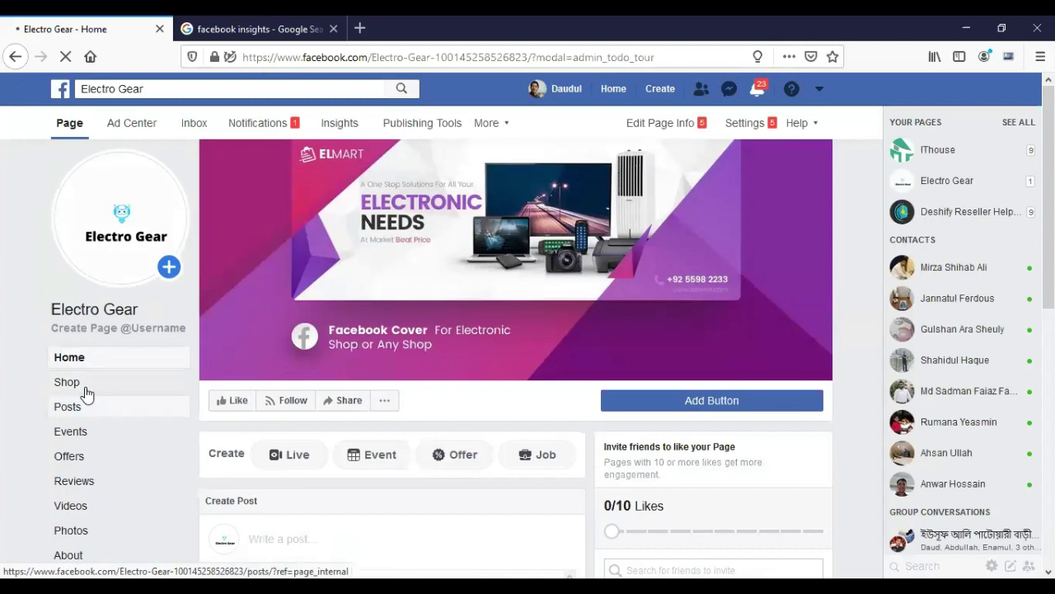
scroll(118, 412, "down", 2)
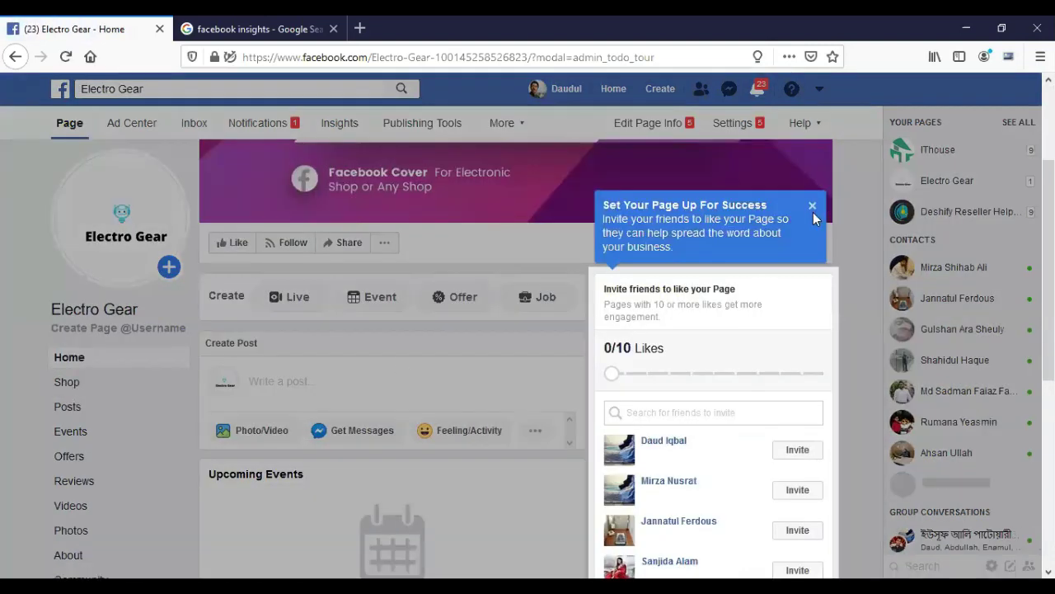
left_click(812, 206)
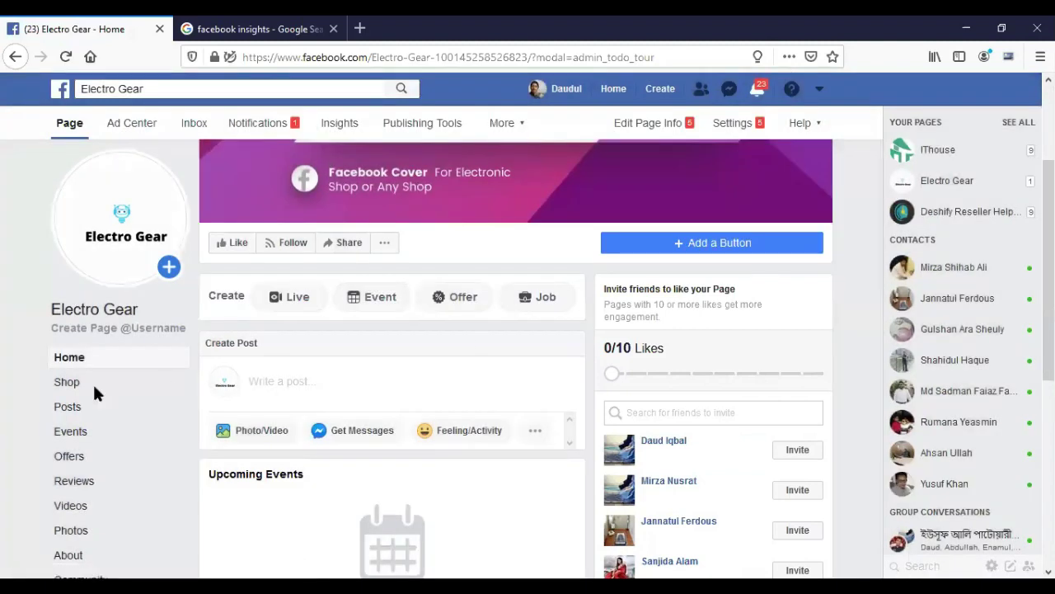
left_click(67, 384)
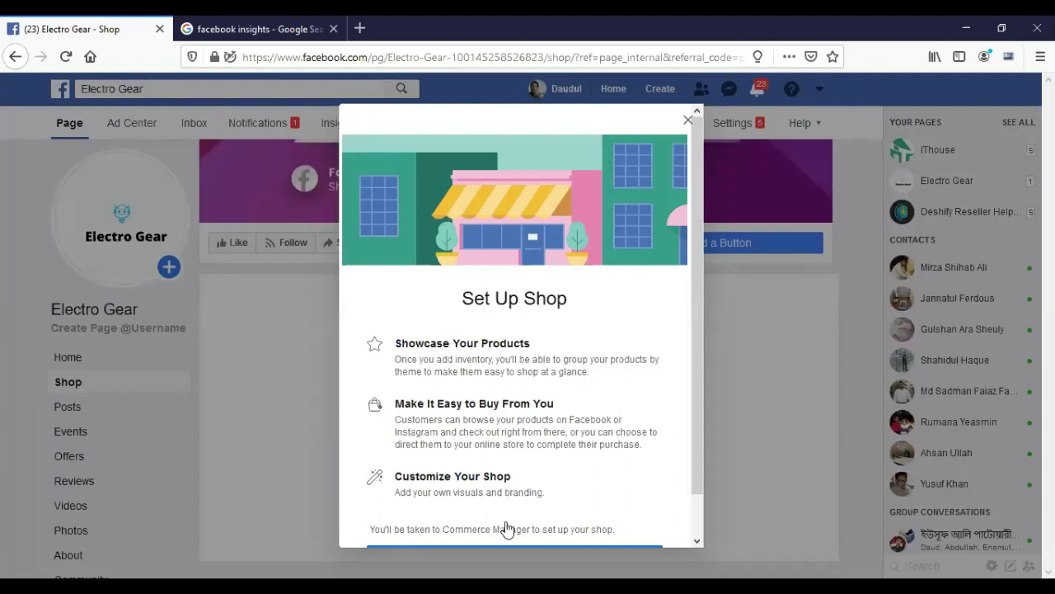
Continue from Set Up Shop into Commerce Manager's shop setup page.
scroll(507, 525, "down", 1)
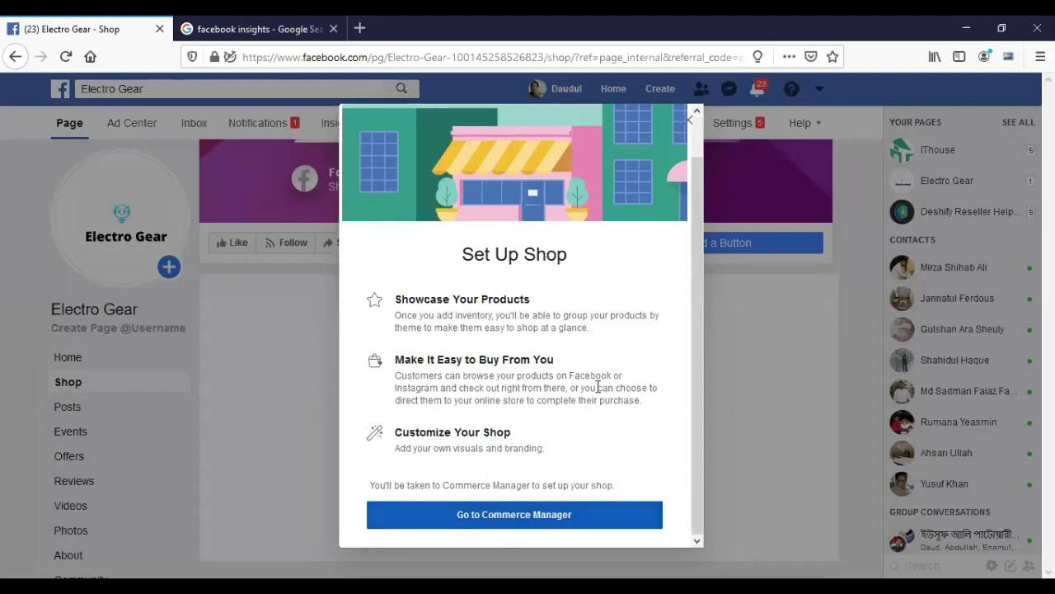
left_click(497, 515)
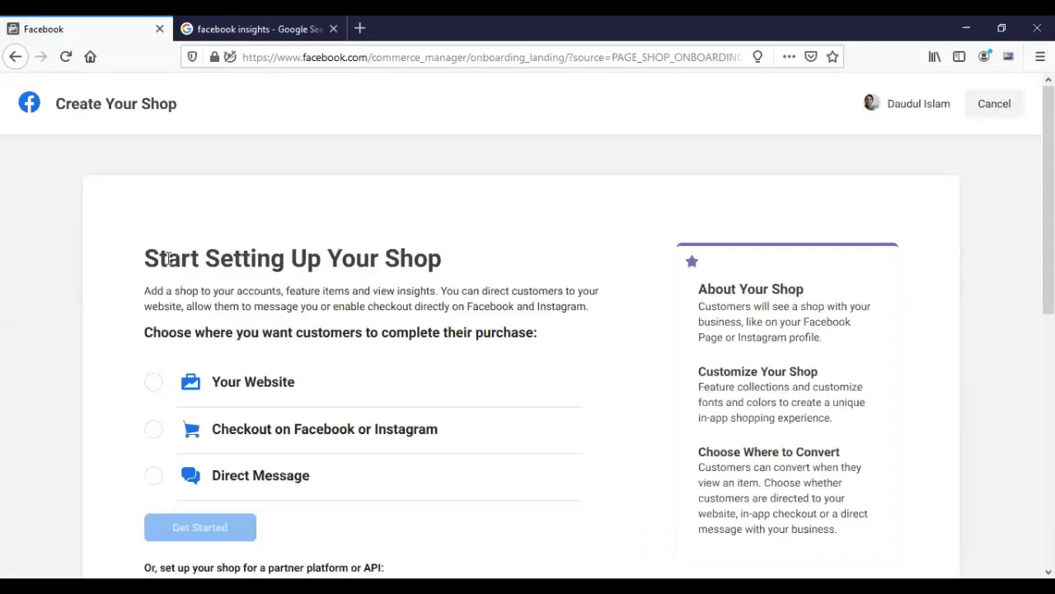
left_click_drag(160, 259, 346, 262)
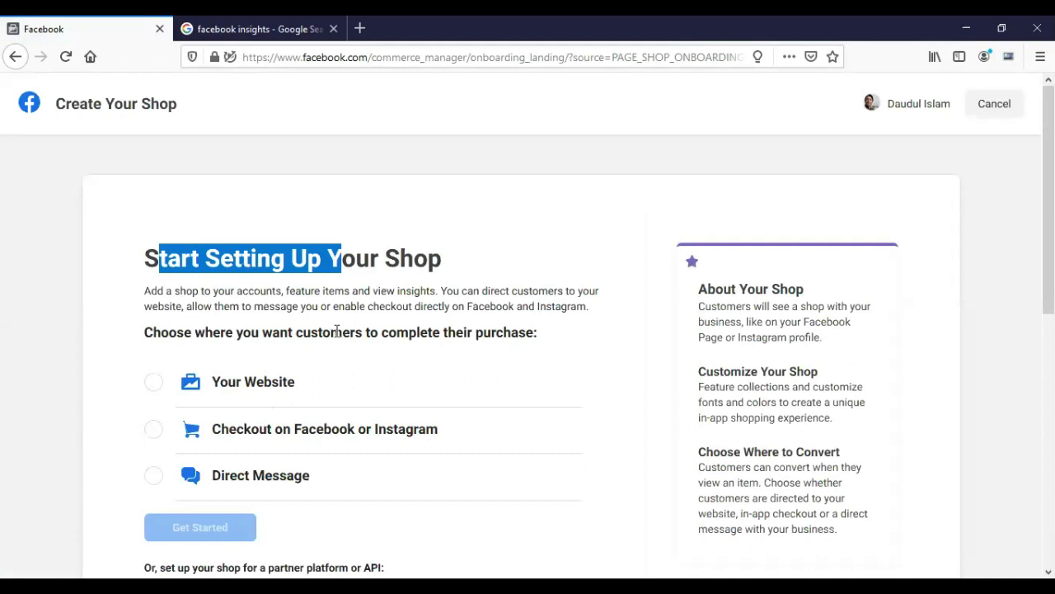
scroll(340, 328, "down", 3)
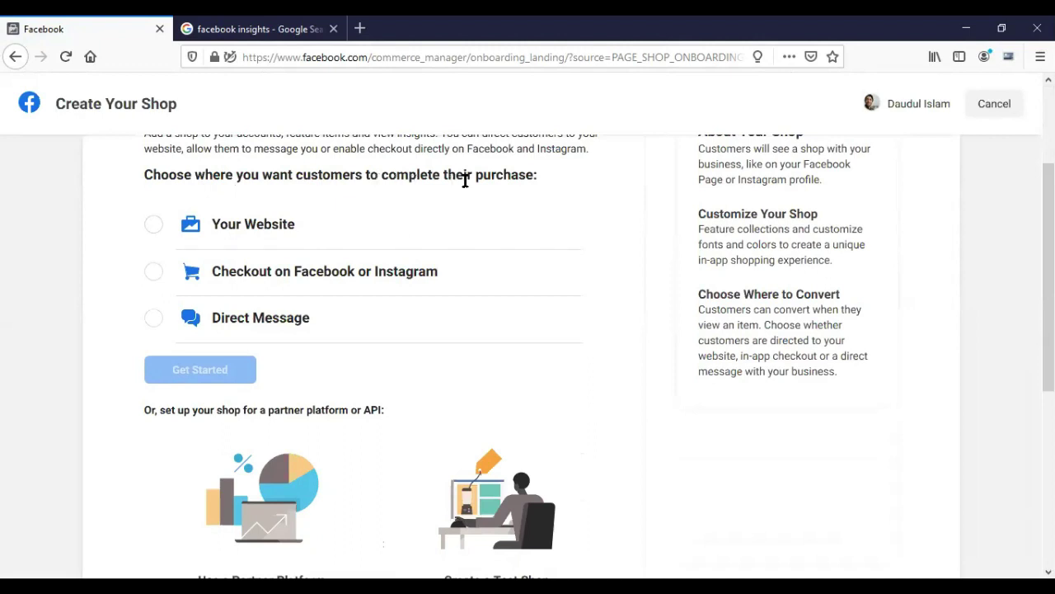
left_click_drag(359, 177, 485, 176)
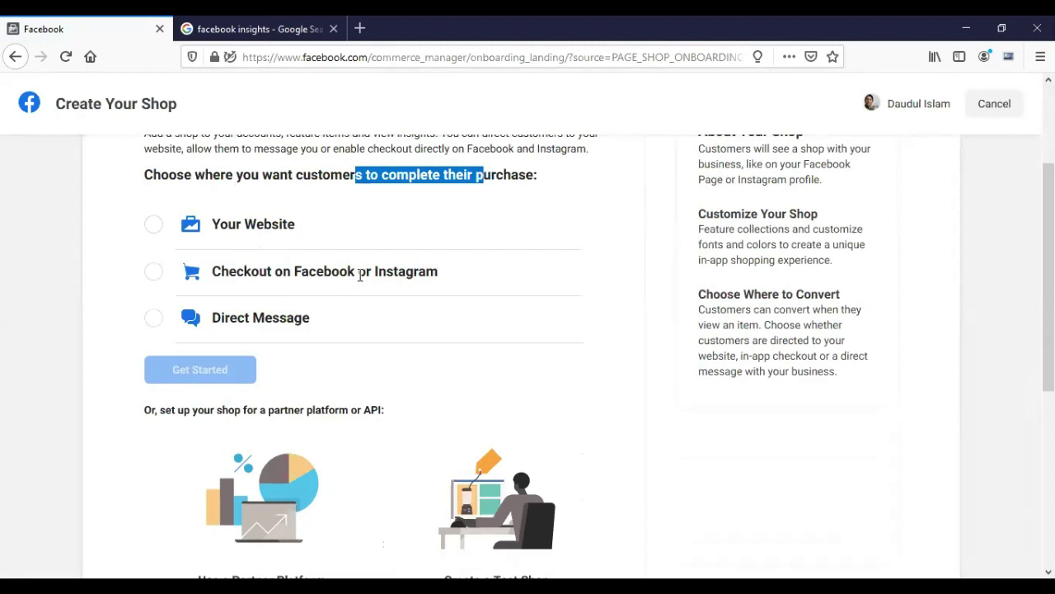
Choose Direct Message checkout and continue with Electro Gear as the shop's business.
left_click(153, 320)
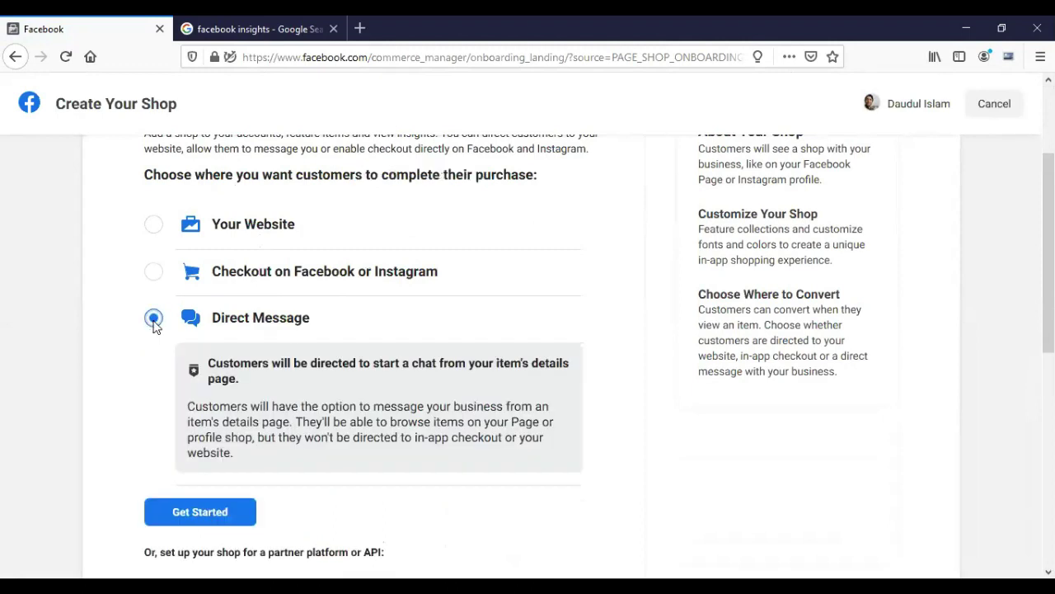
scroll(170, 397, "down", 2)
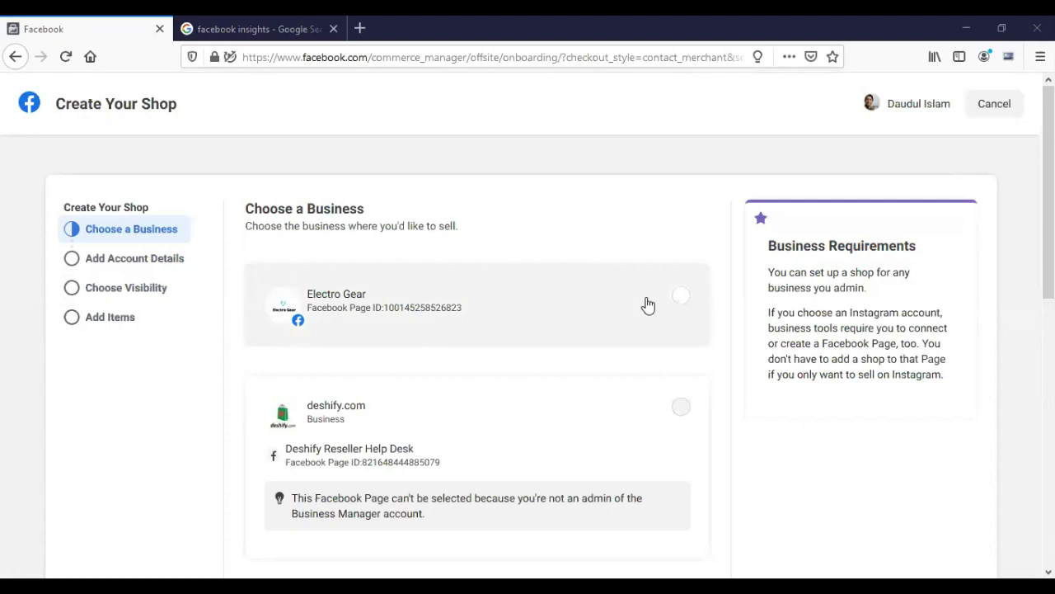
scroll(635, 363, "down", 3)
scroll(632, 378, "down", 4)
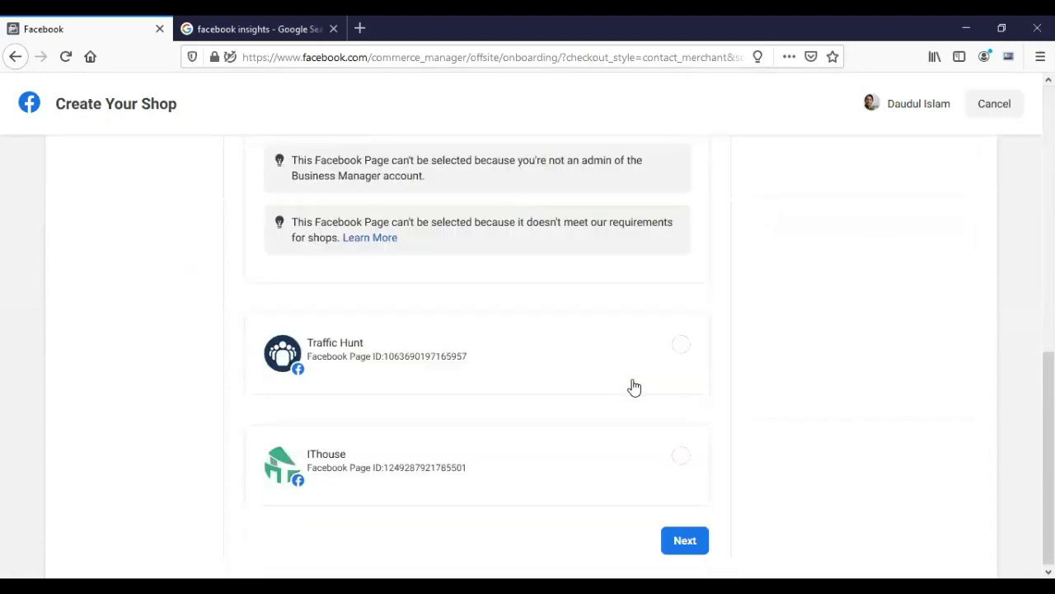
scroll(634, 387, "up", 7)
scroll(631, 401, "down", 7)
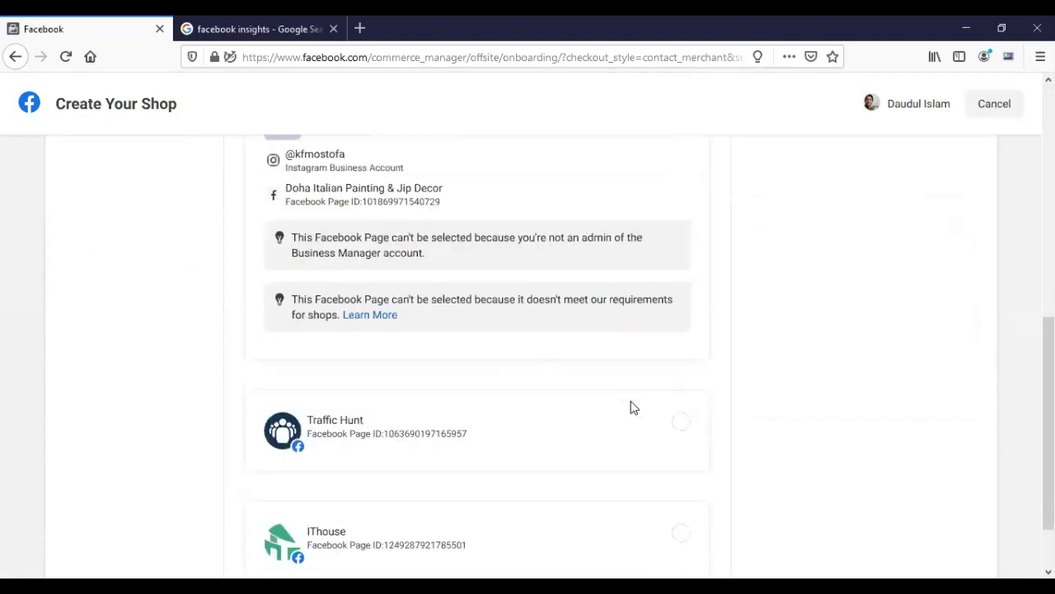
left_click(684, 540)
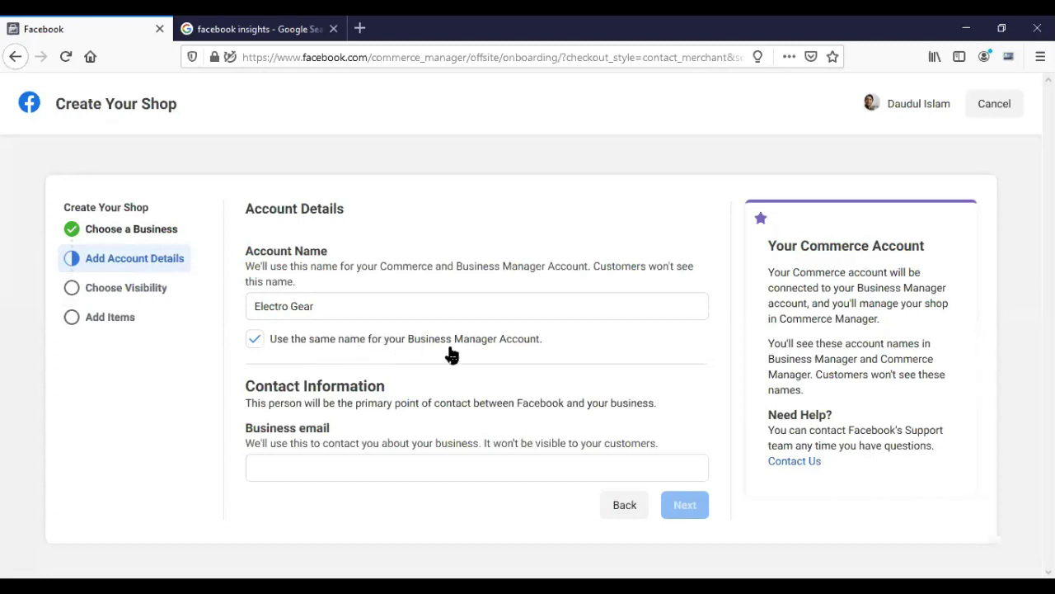
Enter the business contact email, then keep the shop visible on Facebook: Electro Gear.
left_click(302, 463)
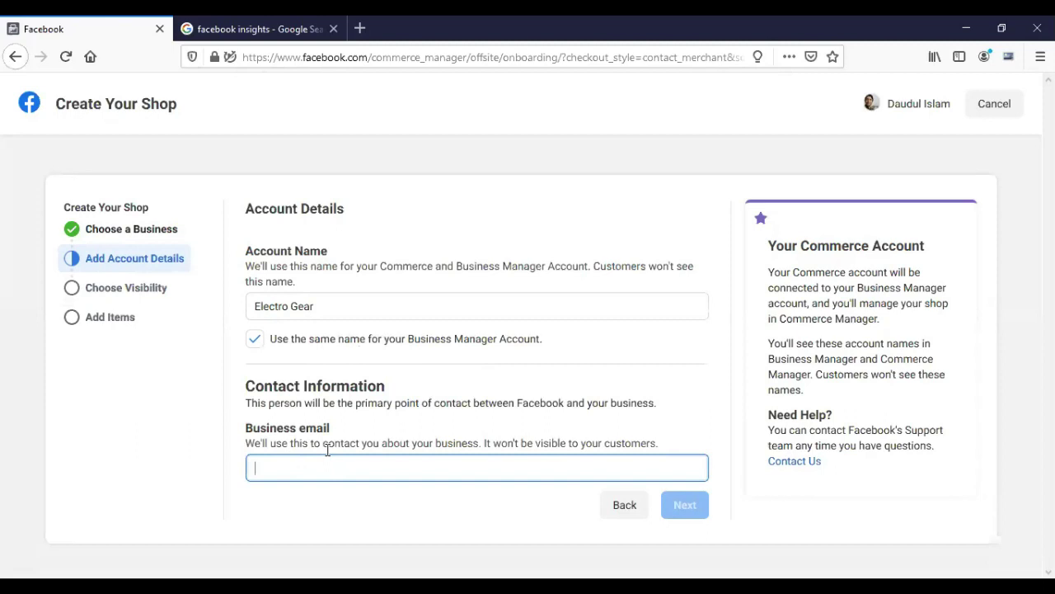
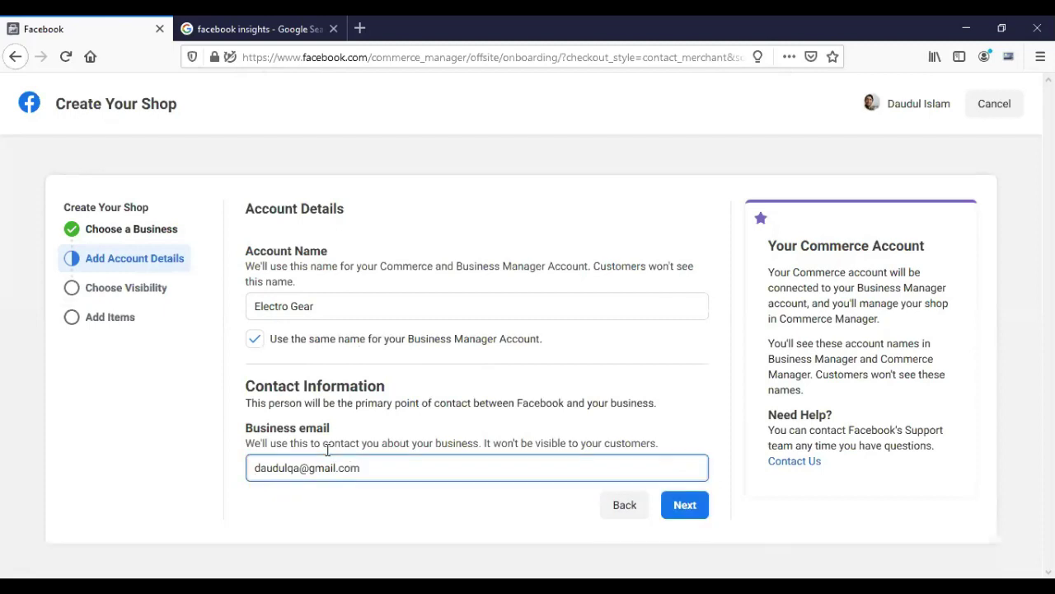
left_click(681, 507)
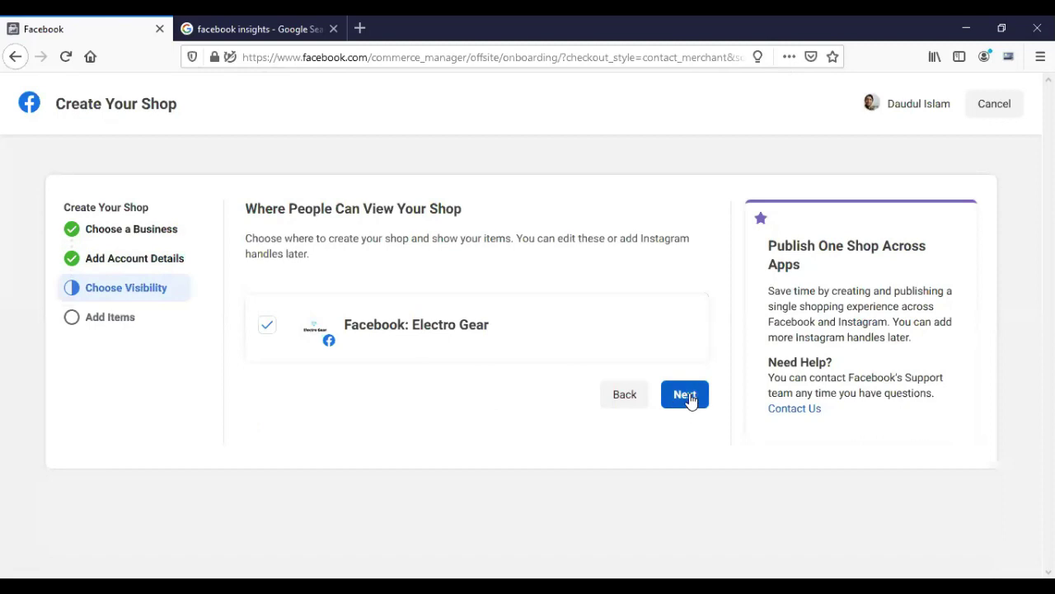
left_click(688, 396)
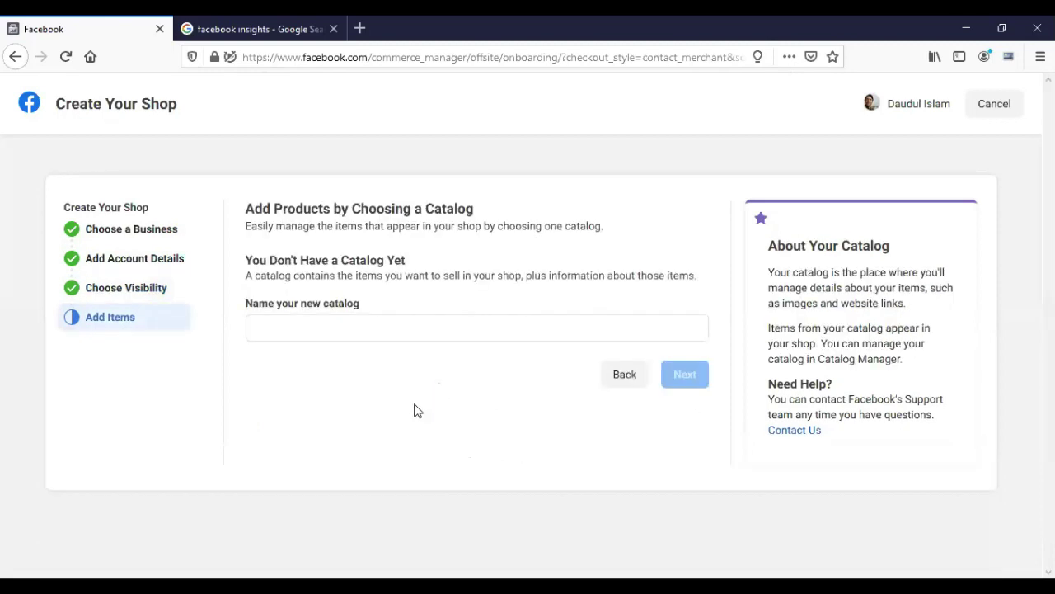
Name the new catalog 'Home Gear', accept the Merchant Agreement, and create the shop.
left_click(364, 324)
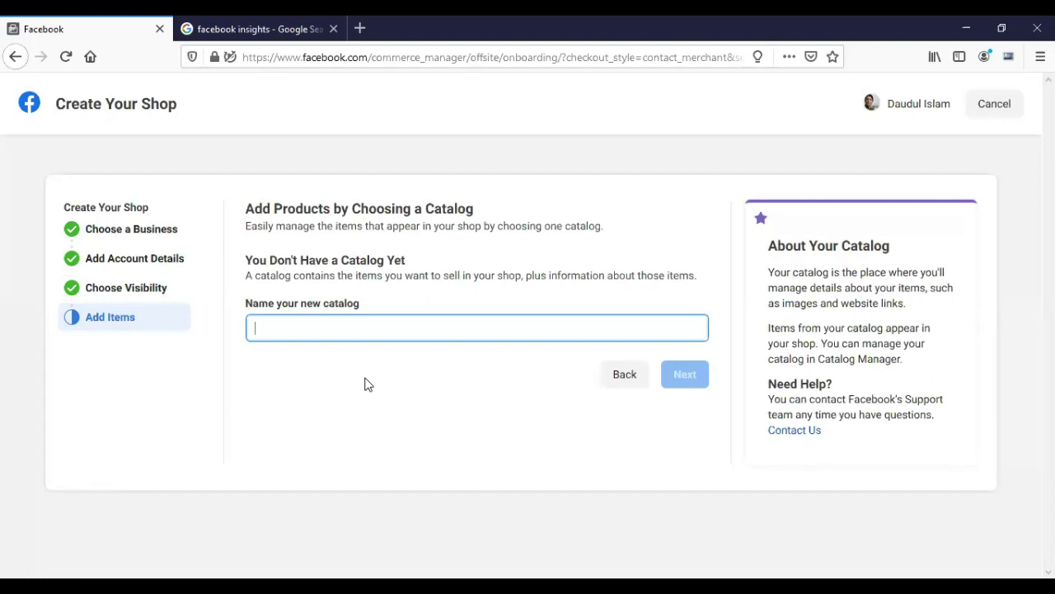
type("Home Gea")
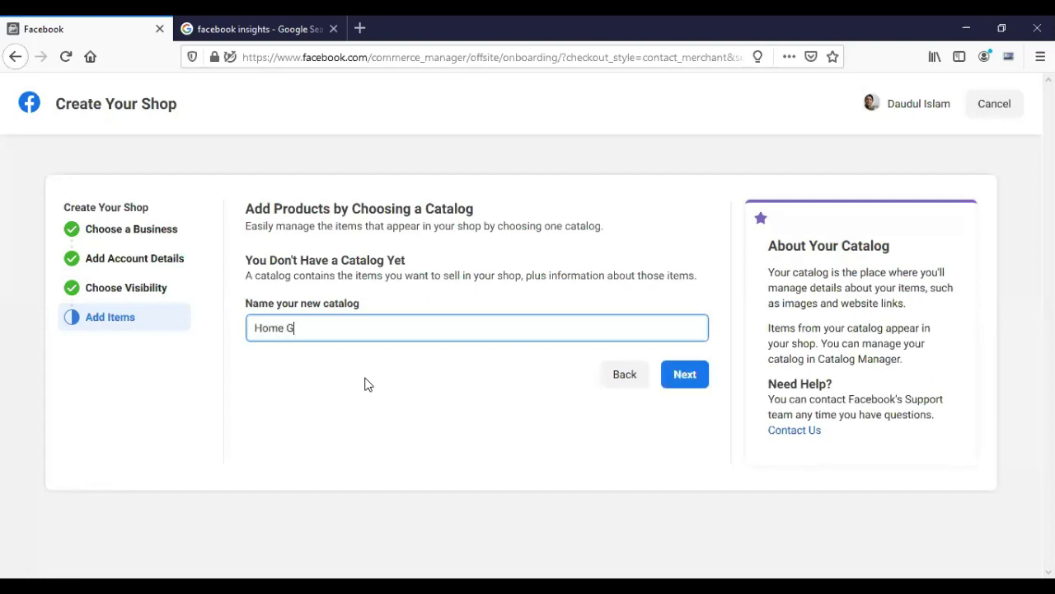
left_click(700, 377)
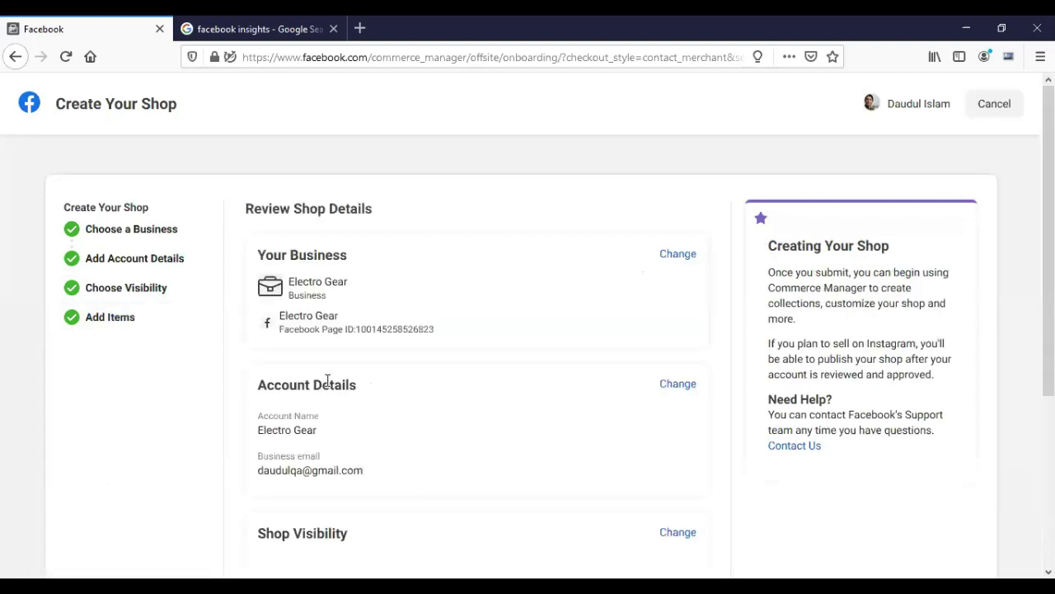
scroll(327, 380, "down", 3)
left_click(255, 498)
scroll(253, 473, "up", 1)
scroll(245, 410, "up", 3)
scroll(245, 415, "down", 3)
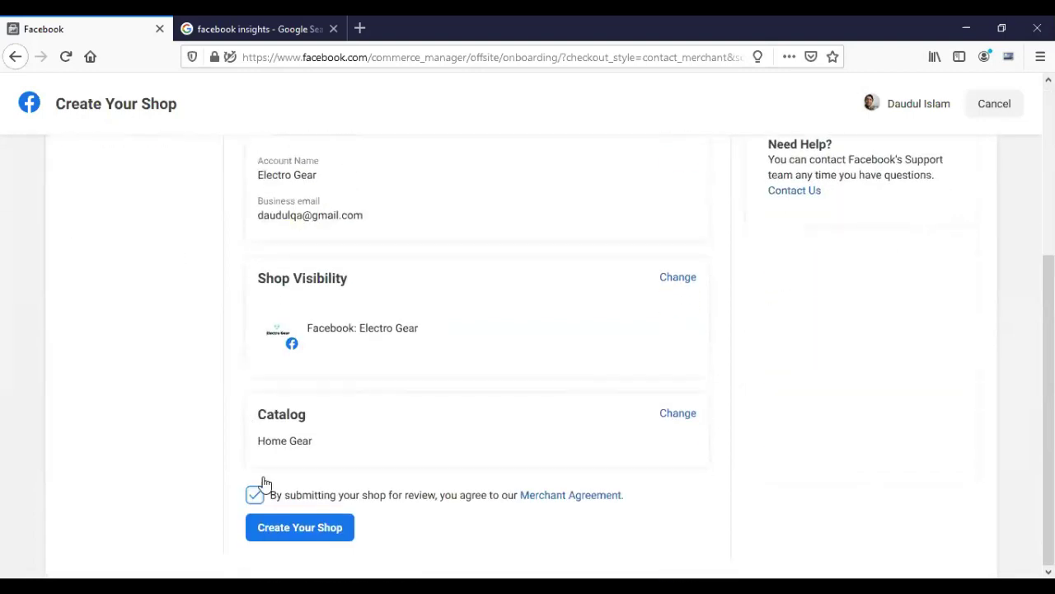
left_click(294, 529)
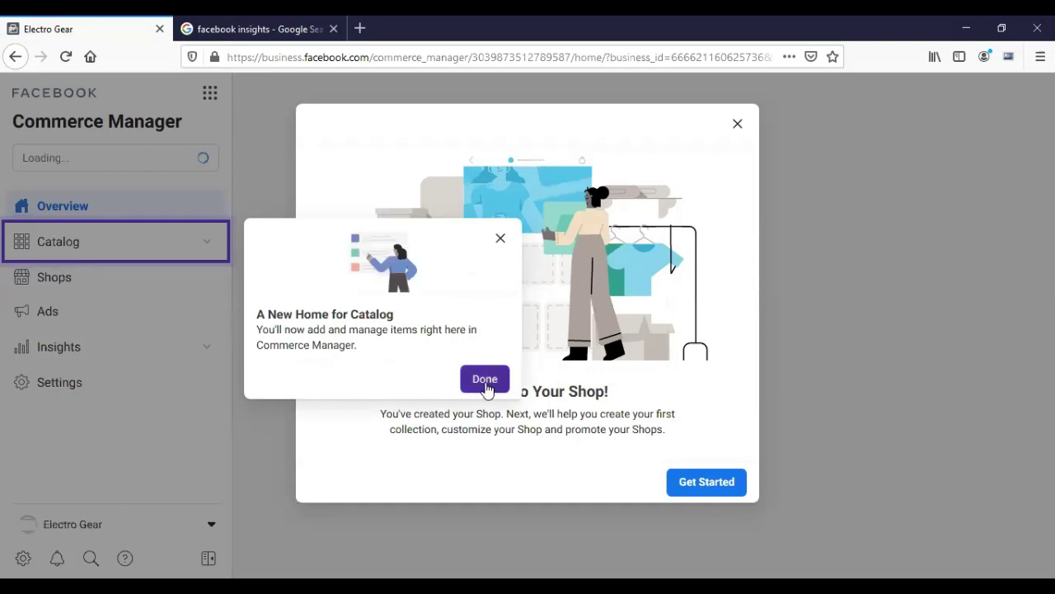
Dismiss the shop welcome messages and open the catalogs list in Commerce Manager.
left_click(487, 381)
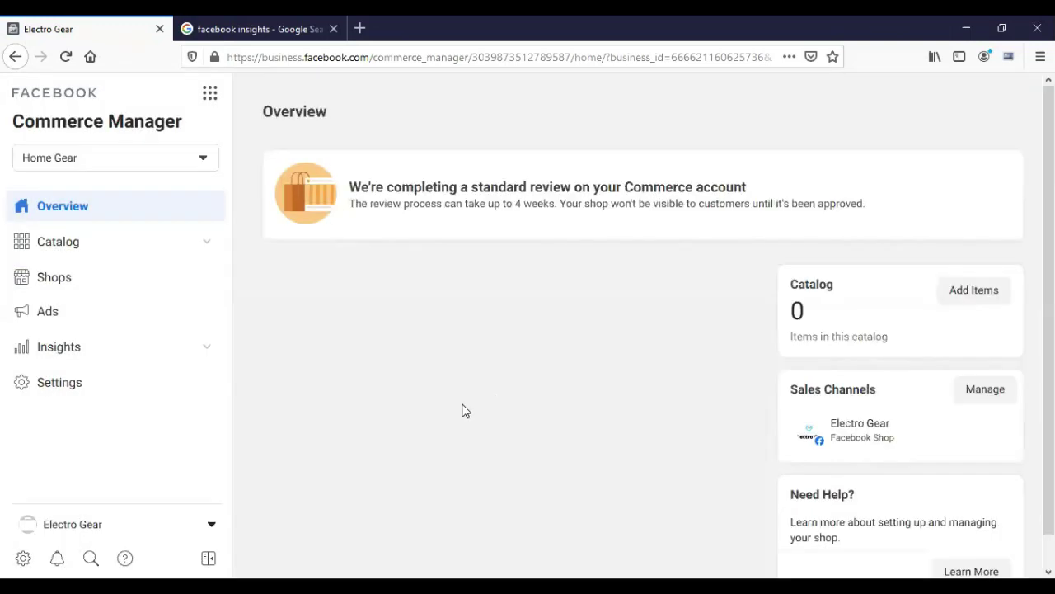
scroll(463, 408, "down", 1)
scroll(465, 410, "up", 1)
left_click(58, 285)
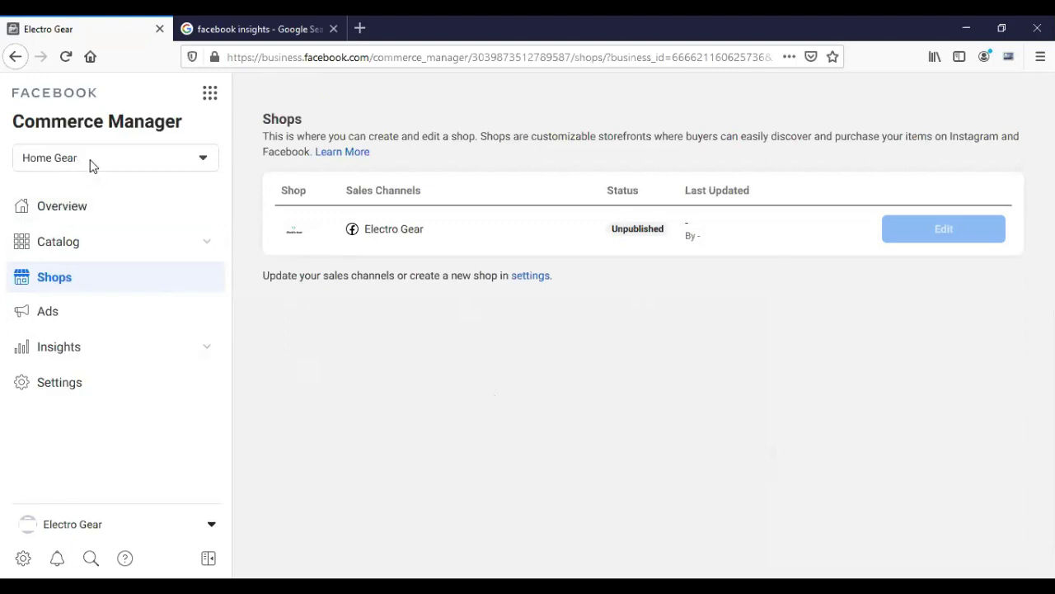
left_click(162, 162)
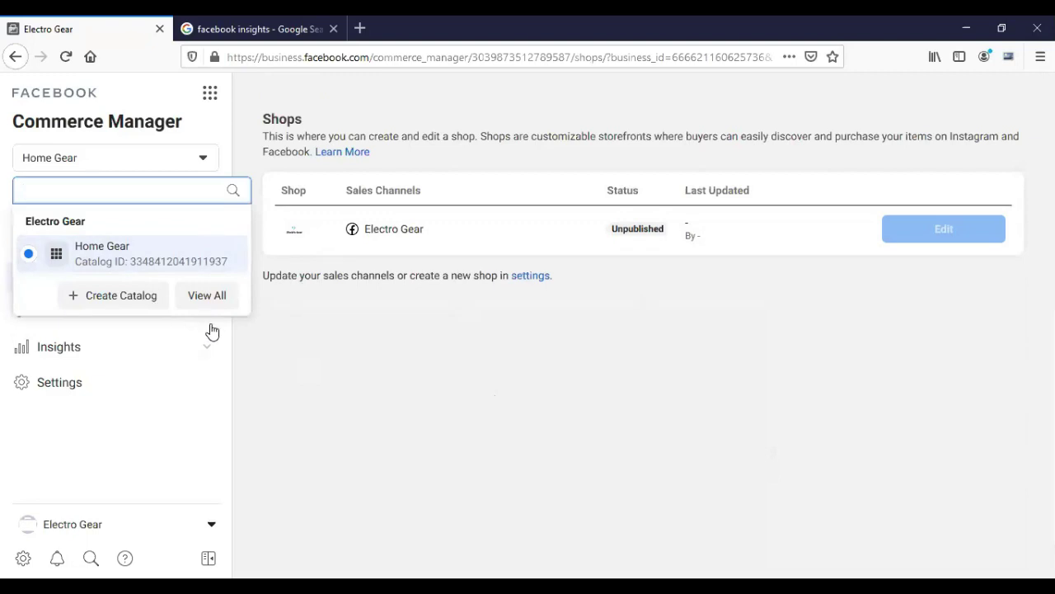
Open the Home Gear catalog's Items page and choose Add Items.
left_click(76, 249)
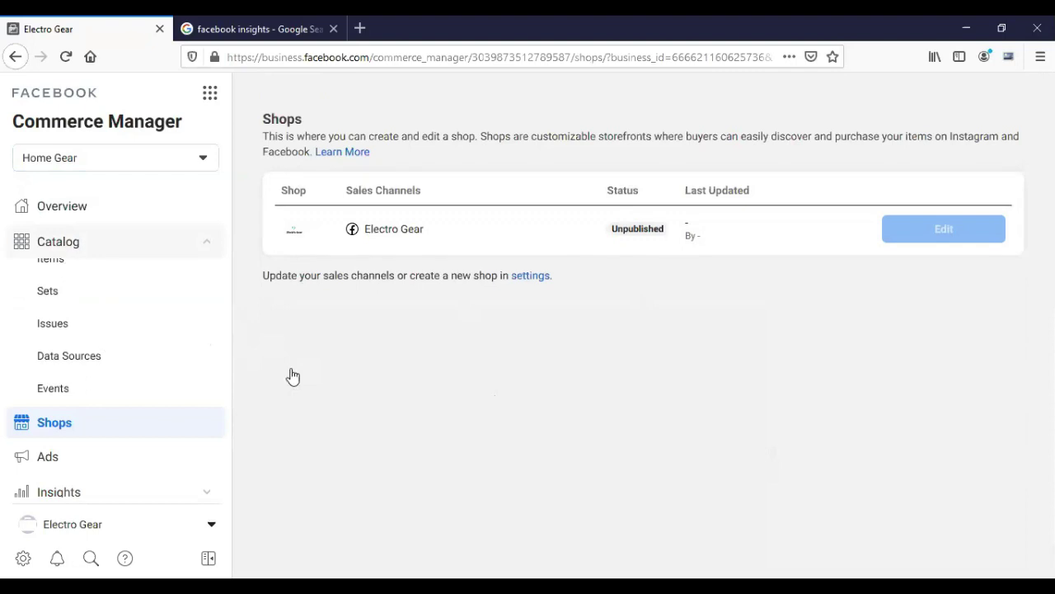
left_click(161, 243)
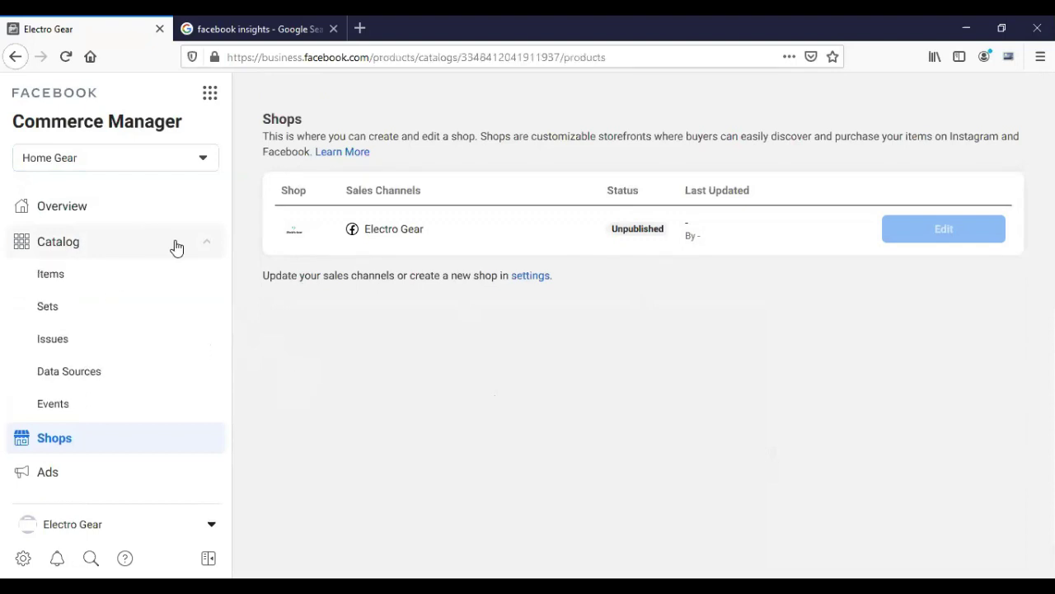
left_click(53, 275)
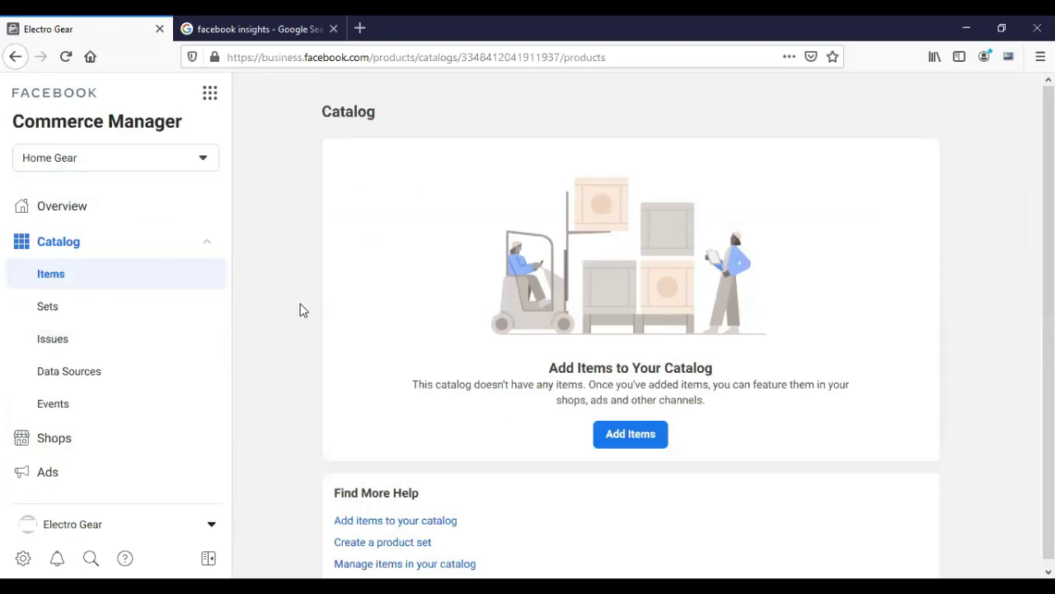
scroll(175, 370, "down", 2)
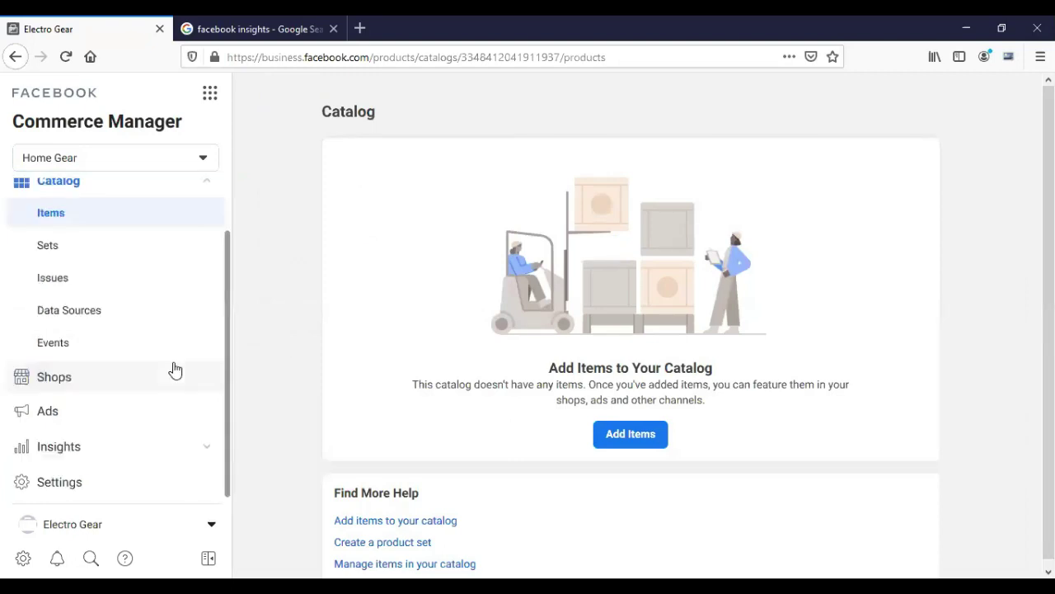
scroll(175, 370, "up", 2)
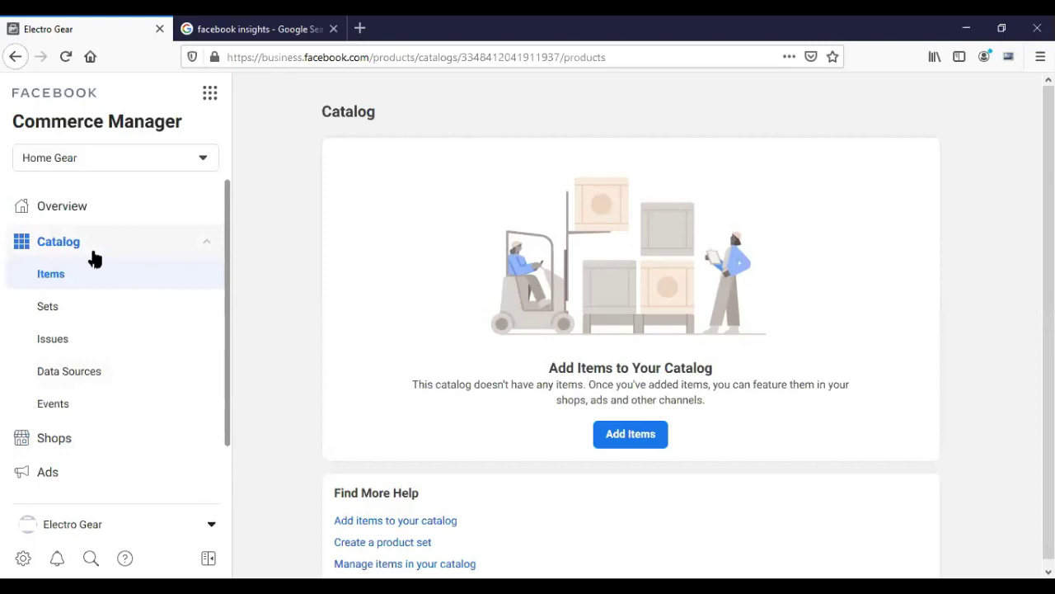
scroll(311, 383, "down", 1)
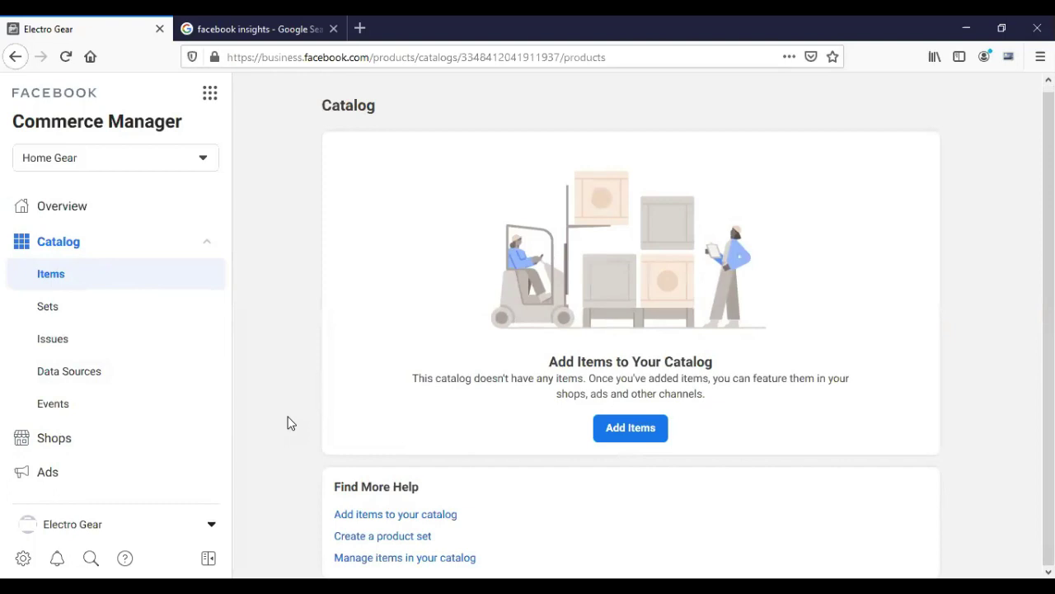
left_click(643, 434)
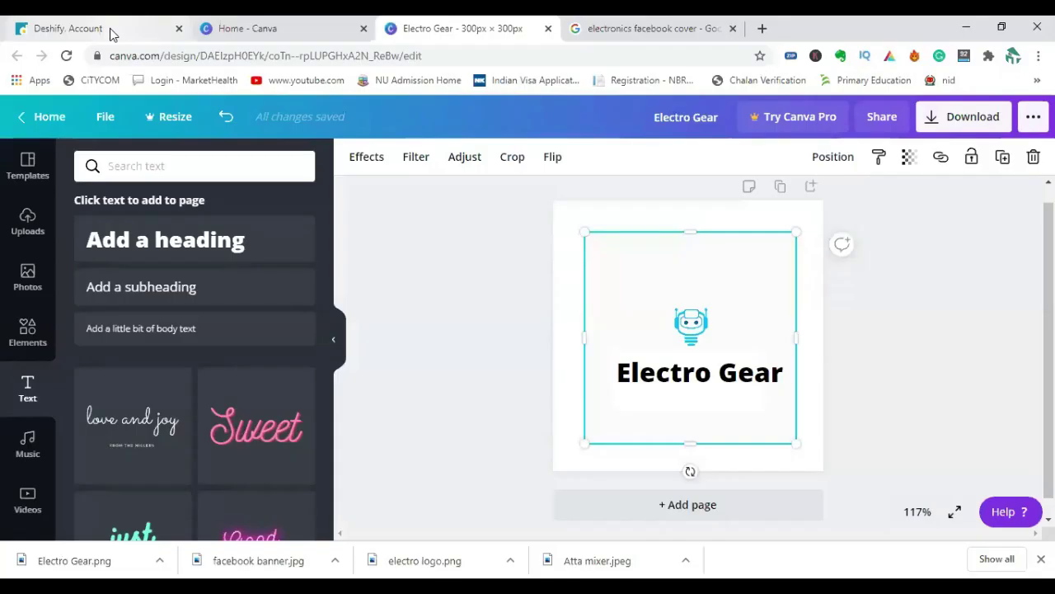
Switch to Deshify, go to My account, and reopen the Join As Reseller form for IT House.
left_click(113, 33)
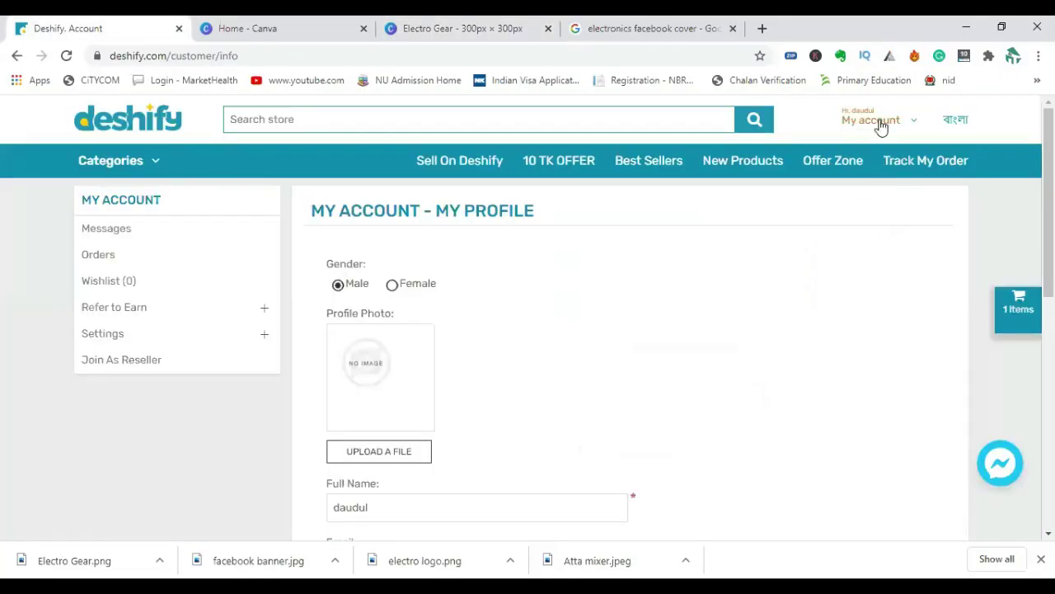
mouse_move(880, 128)
left_click(878, 147)
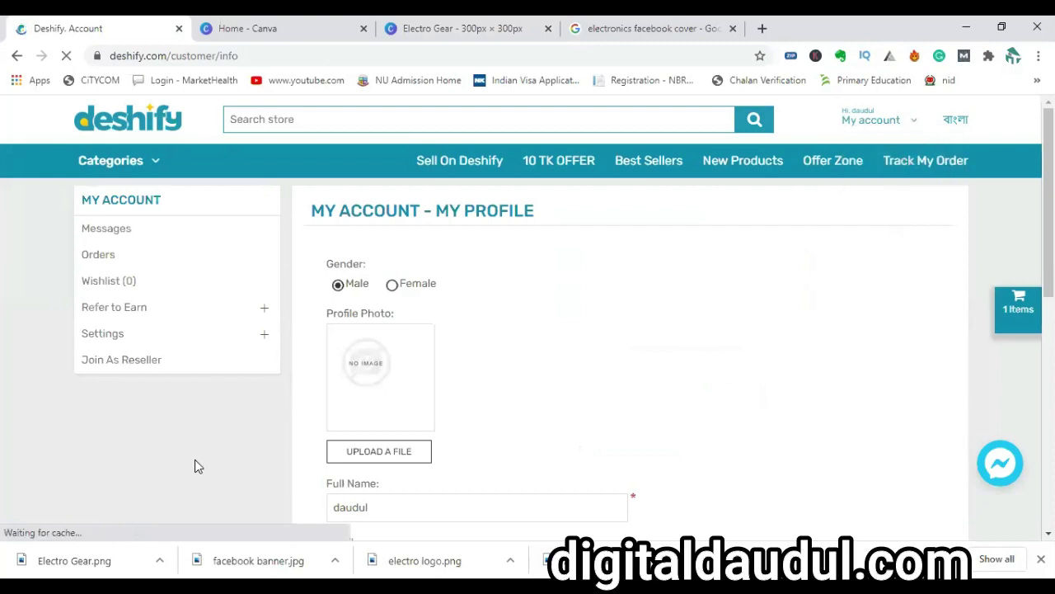
left_click(452, 165)
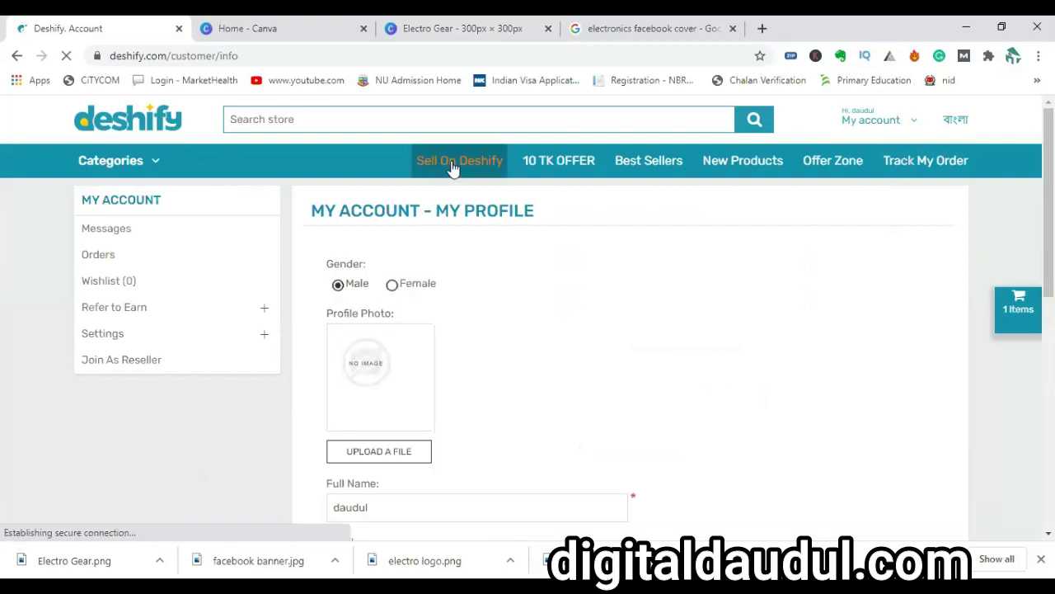
left_click(648, 165)
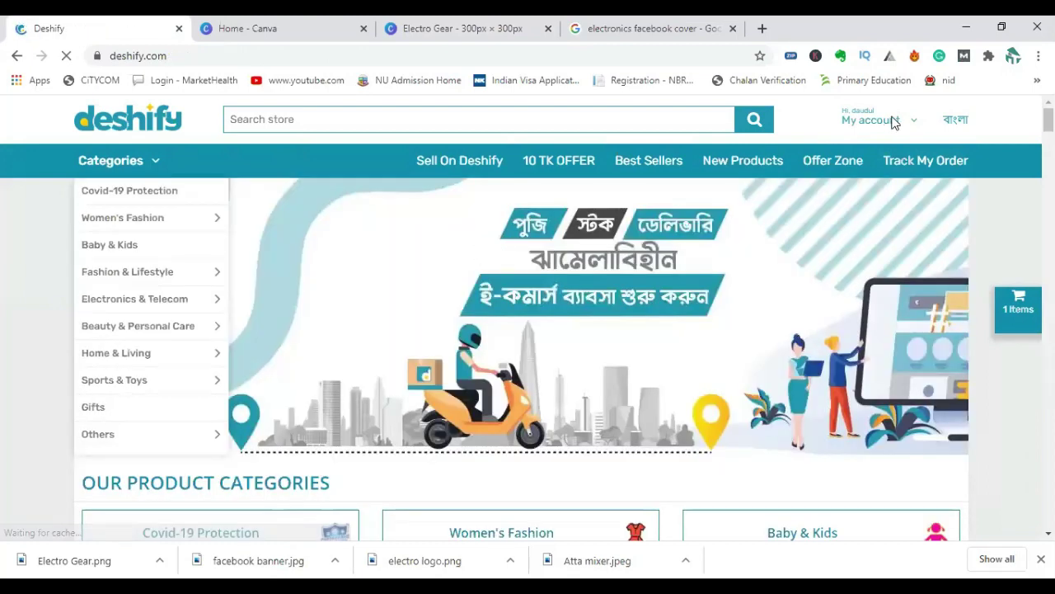
mouse_move(907, 124)
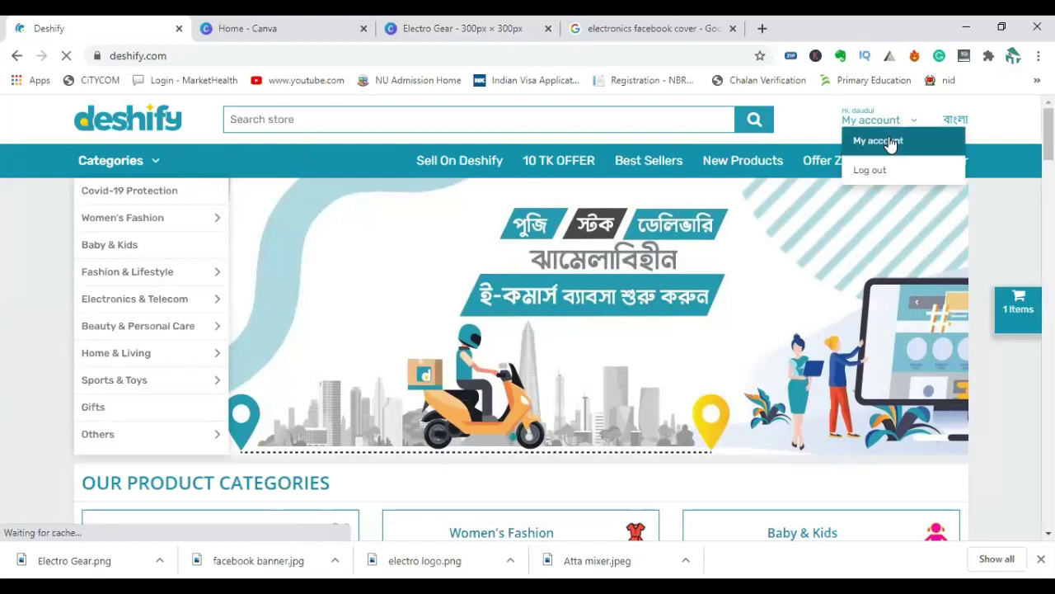
left_click(889, 143)
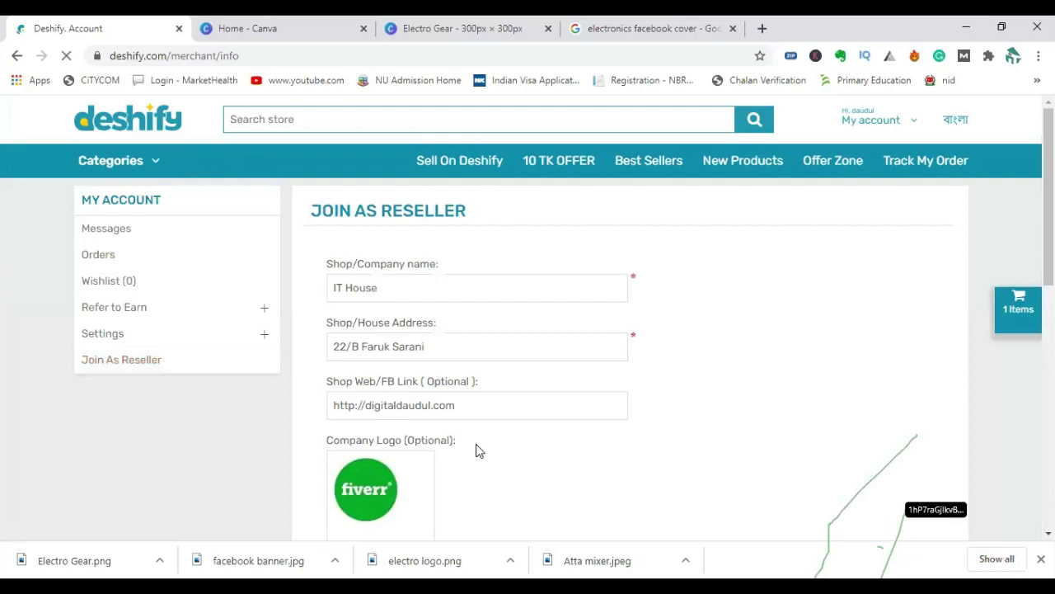
Advance the reseller form and enter the NID number in its field.
scroll(475, 449, "down", 3)
scroll(474, 447, "down", 3)
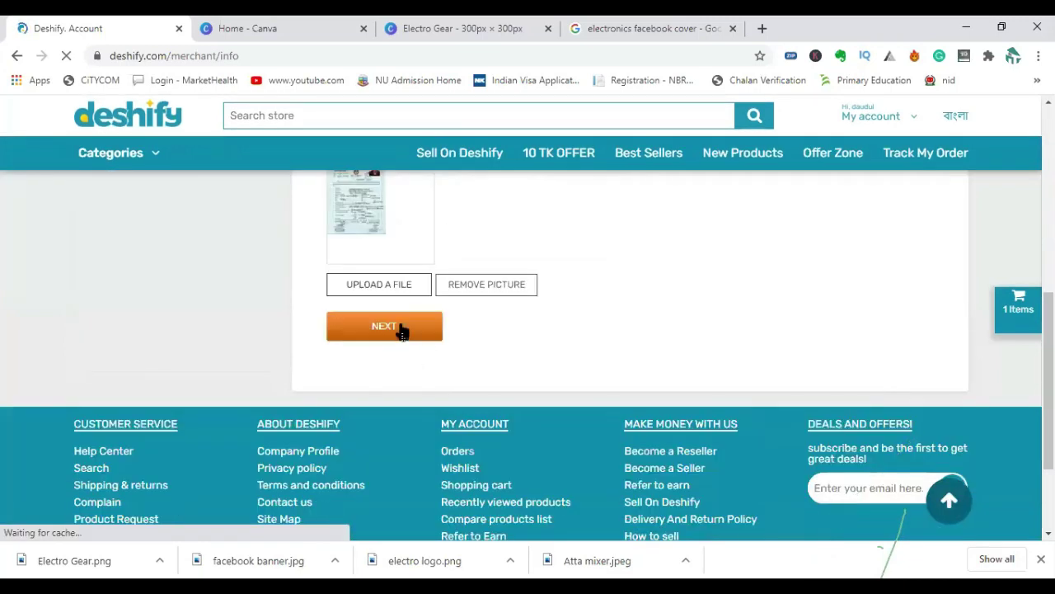
left_click(400, 325)
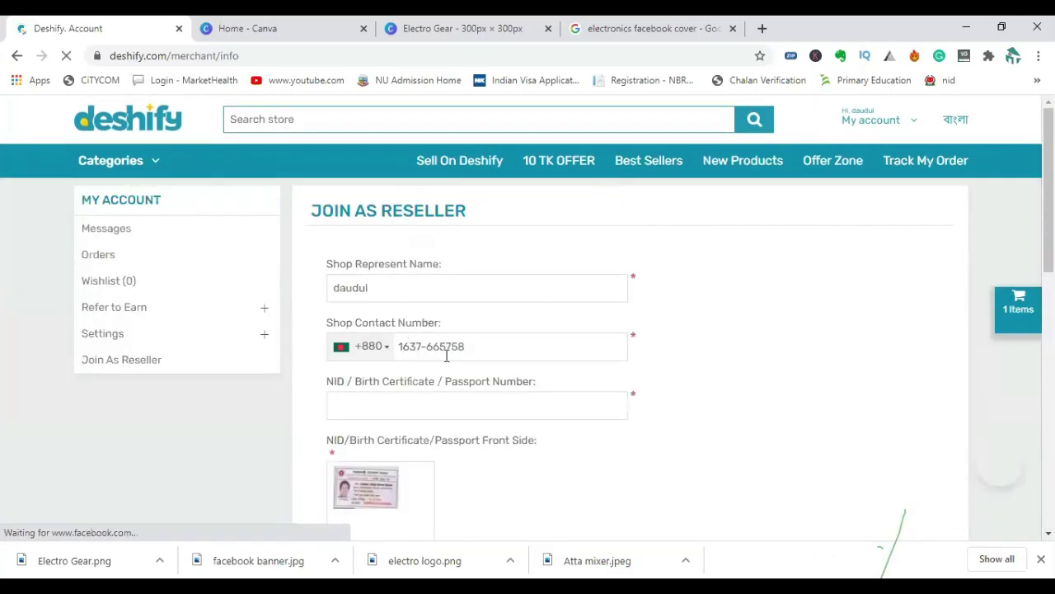
left_click(414, 411)
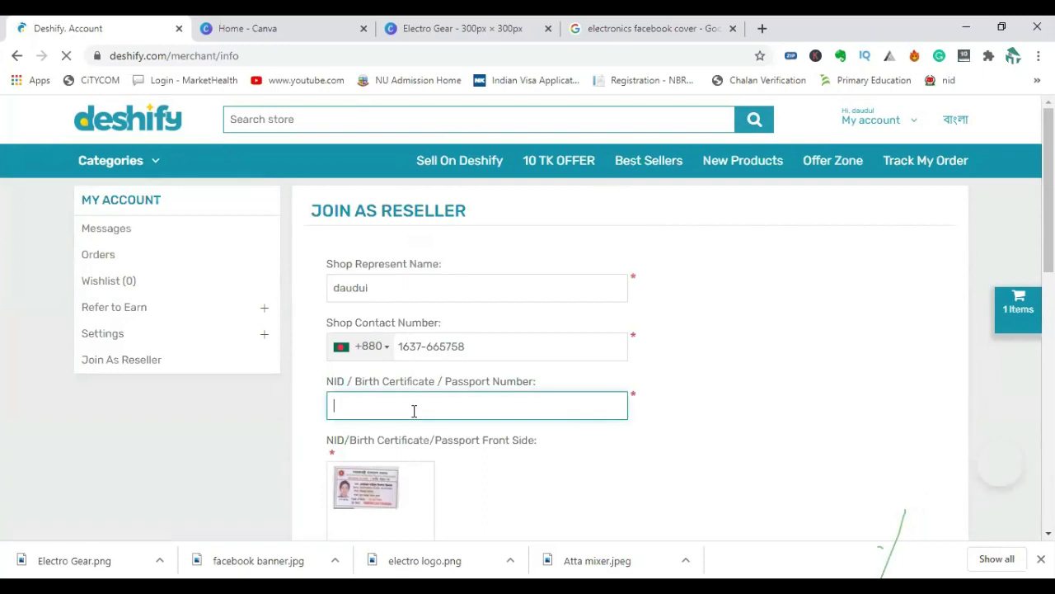
scroll(490, 424, "down", 3)
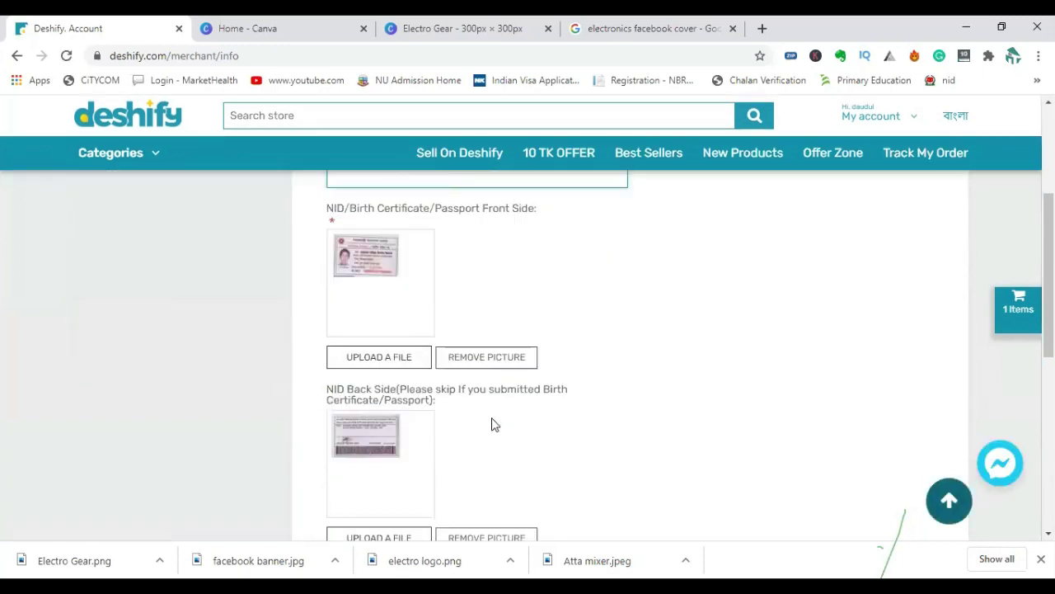
scroll(517, 422, "down", 2)
scroll(516, 414, "up", 3)
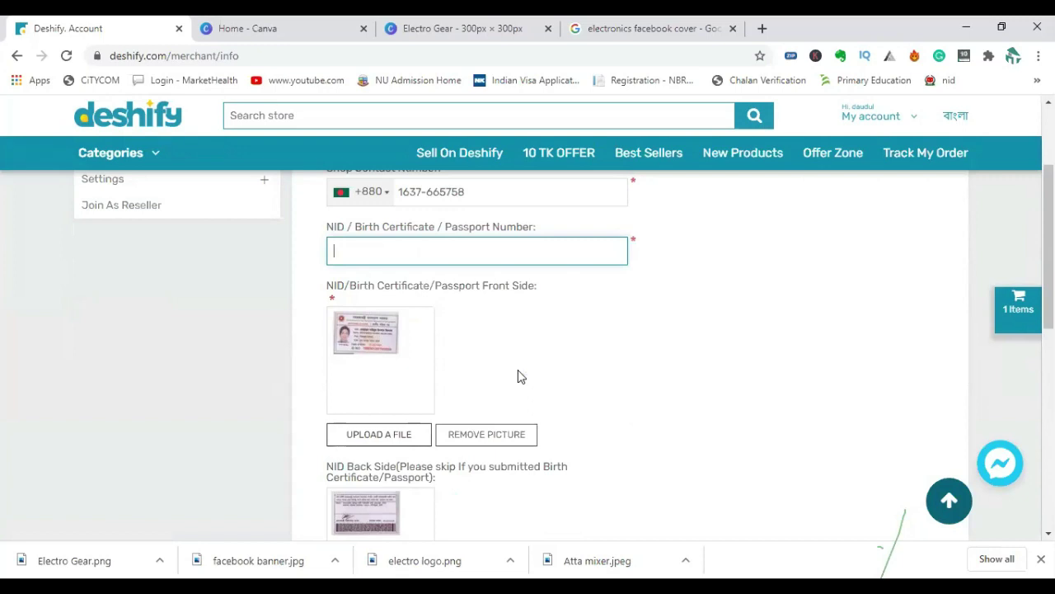
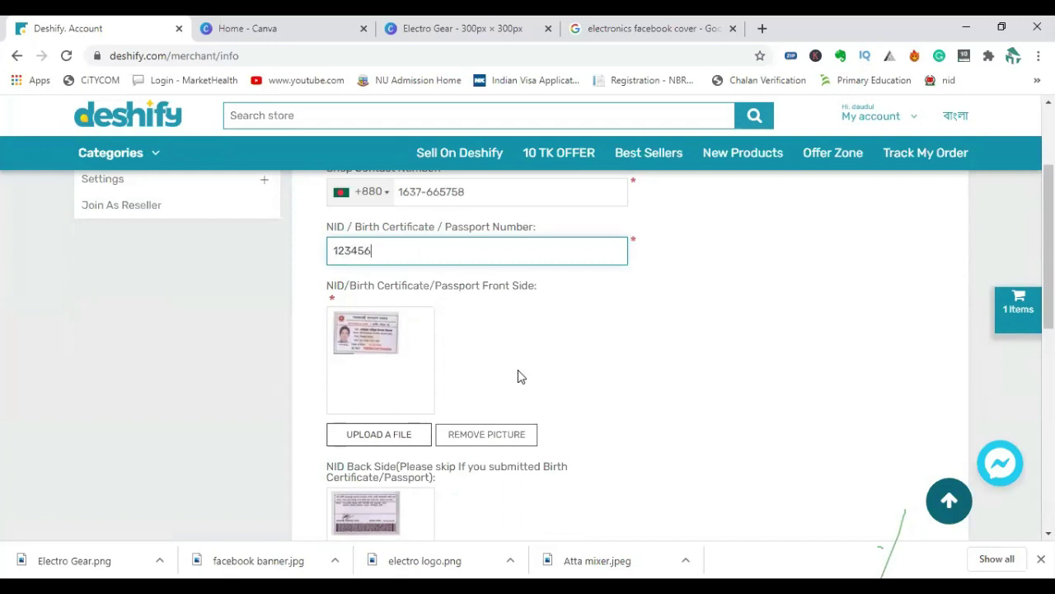
scroll(472, 445, "up", 2)
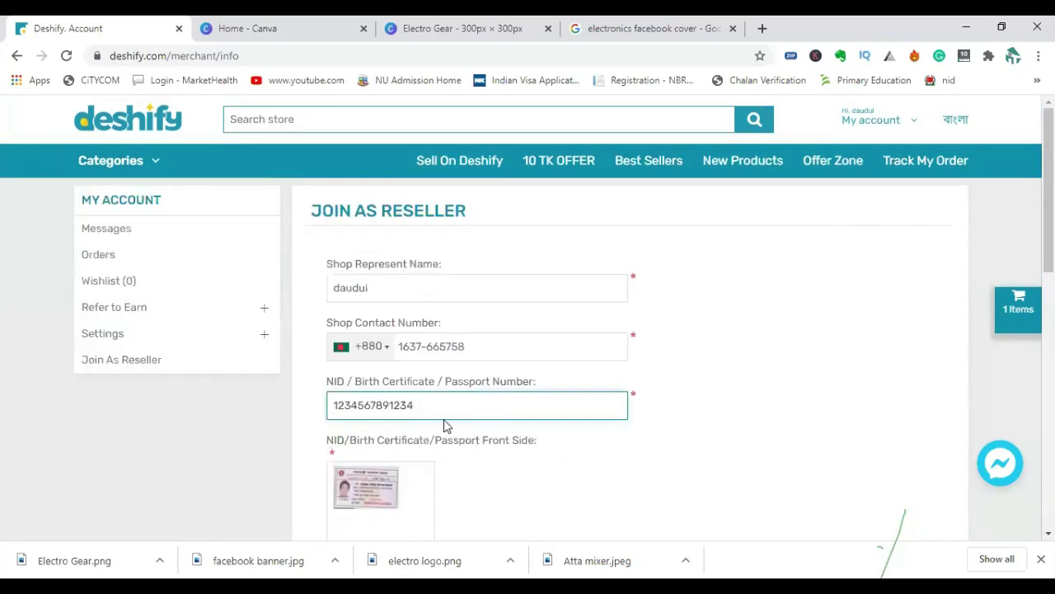
left_click_drag(423, 405, 331, 405)
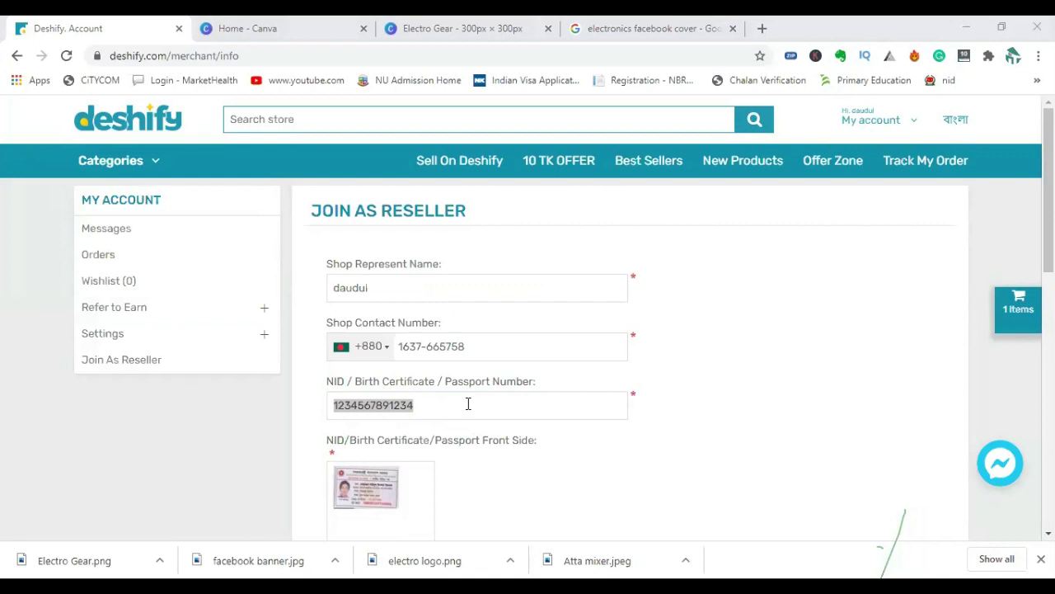
Confirm the reseller form so the merchant info is saved.
scroll(467, 403, "down", 2)
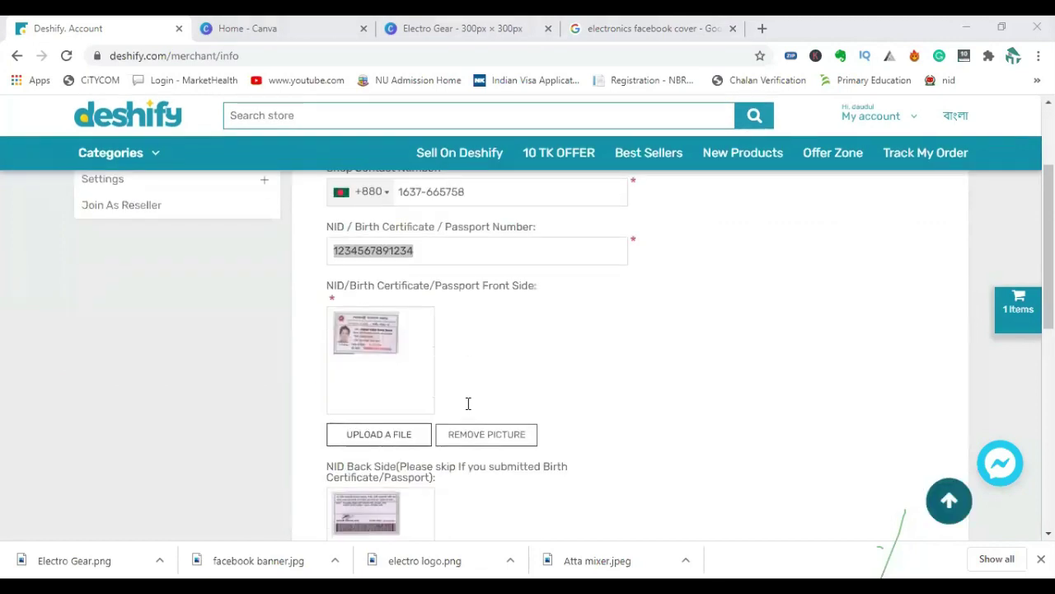
scroll(469, 386, "down", 2)
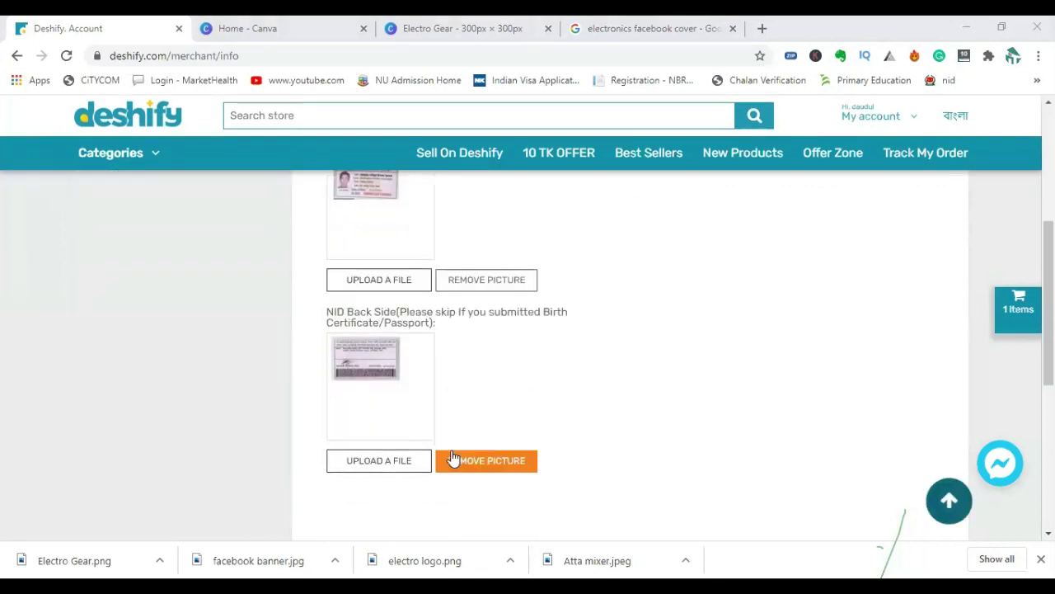
scroll(422, 499, "down", 3)
scroll(418, 508, "down", 1)
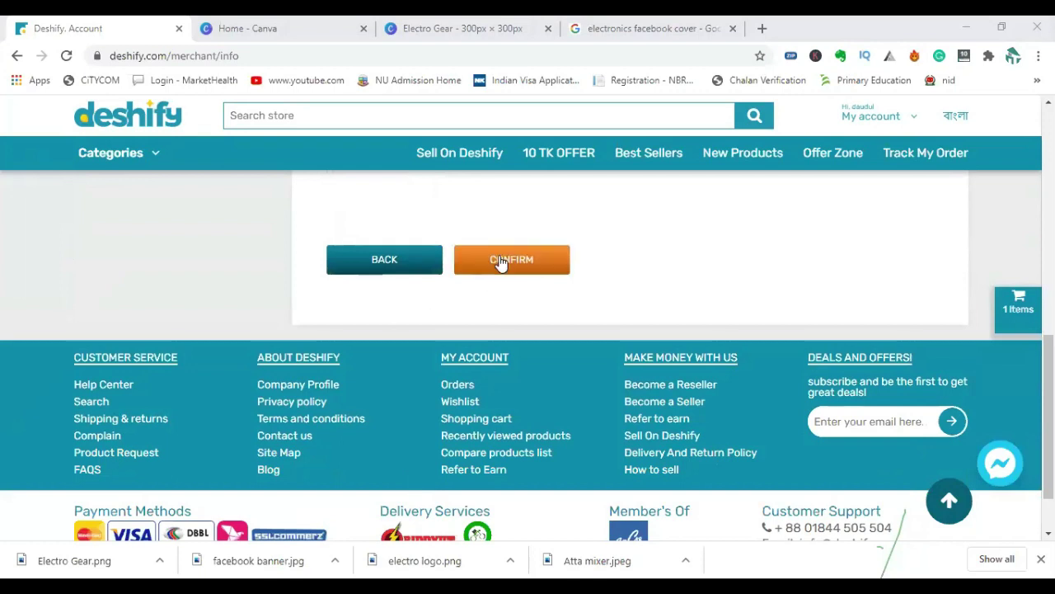
left_click(501, 263)
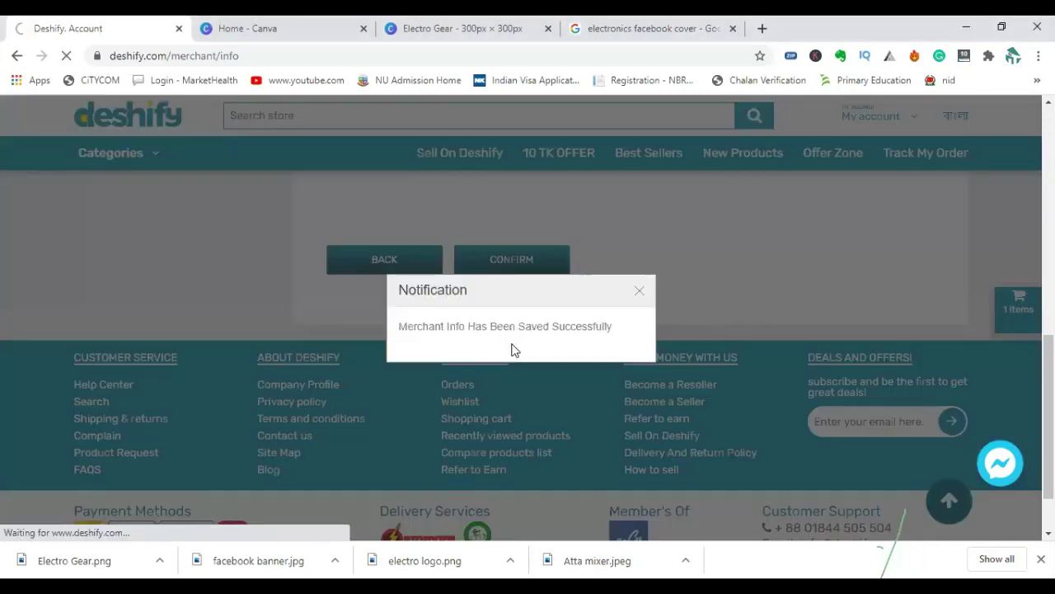
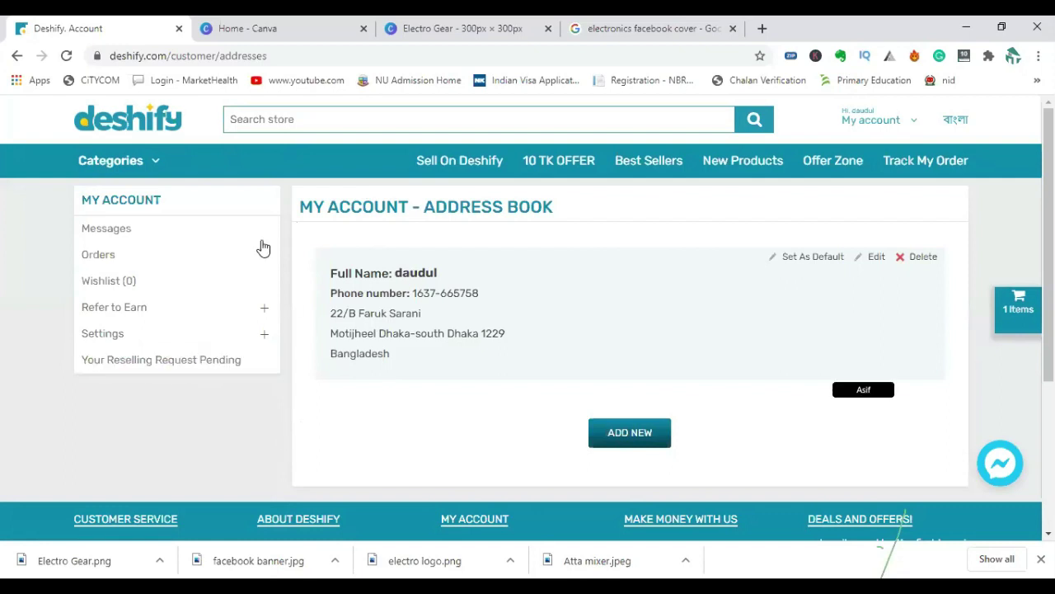
Reload the Deshify account page, then bring up the 300×300 px Electro Gear design in Canva.
left_click(66, 55)
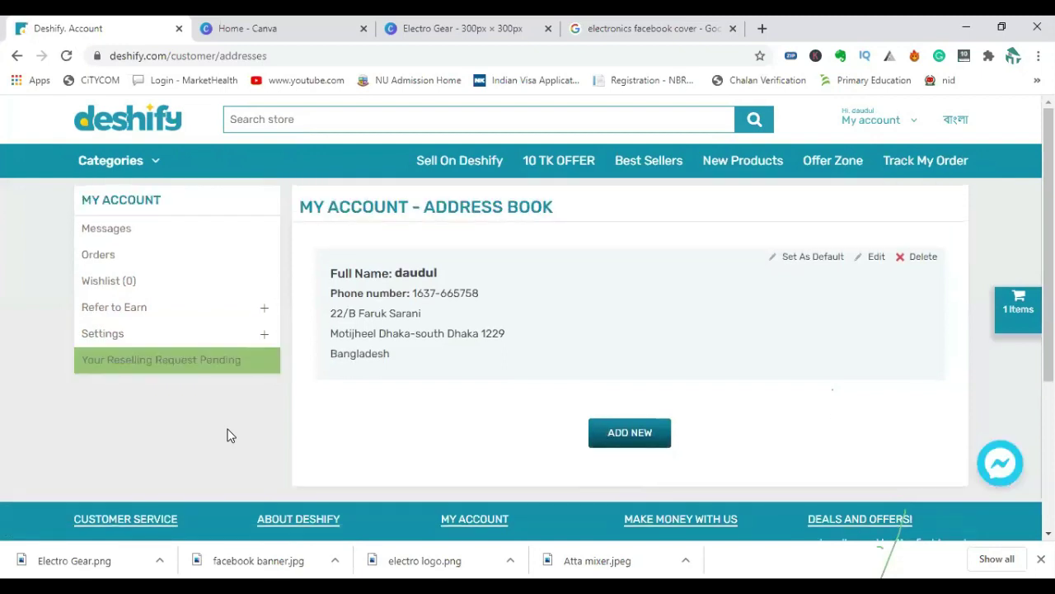
left_click(305, 35)
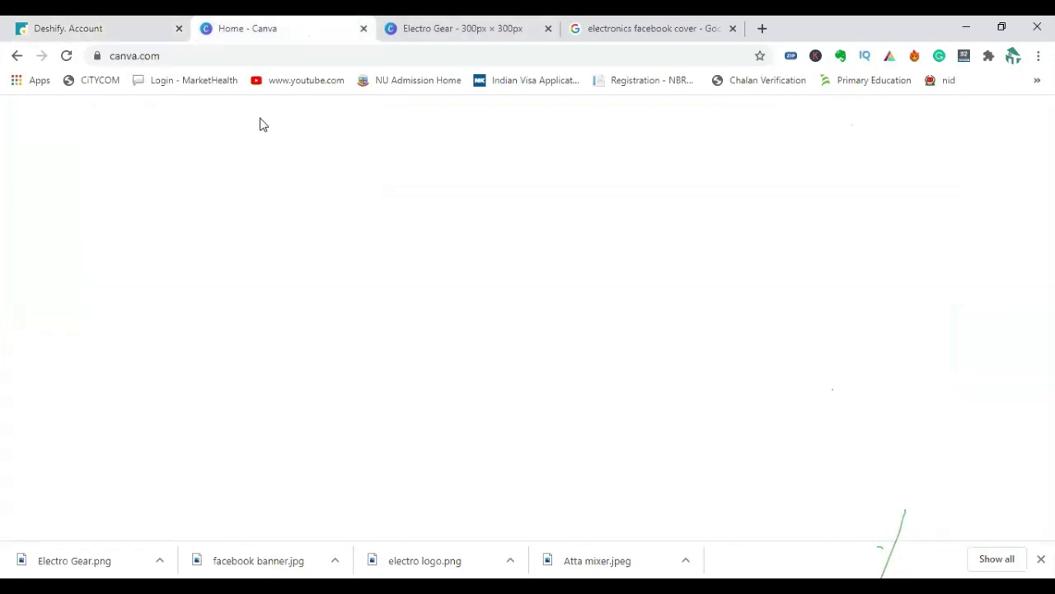
left_click(124, 32)
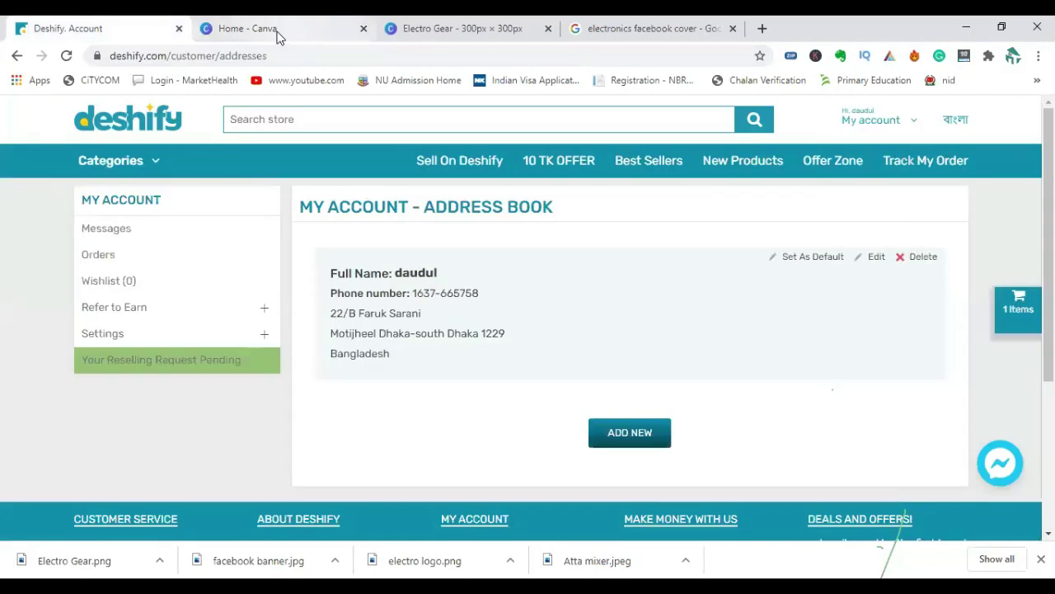
left_click(273, 31)
left_click(129, 33)
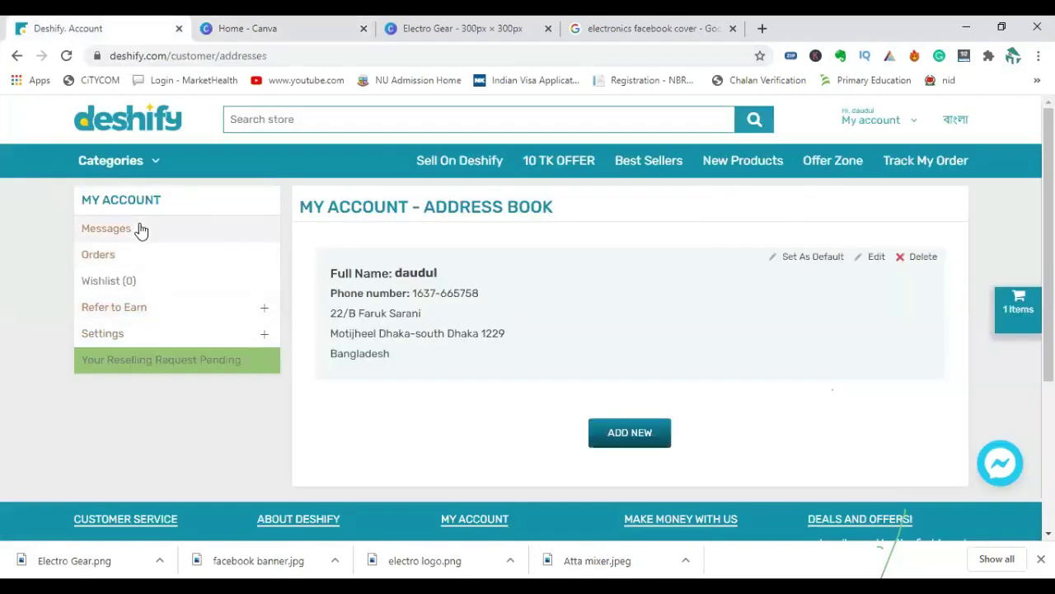
left_click(280, 33)
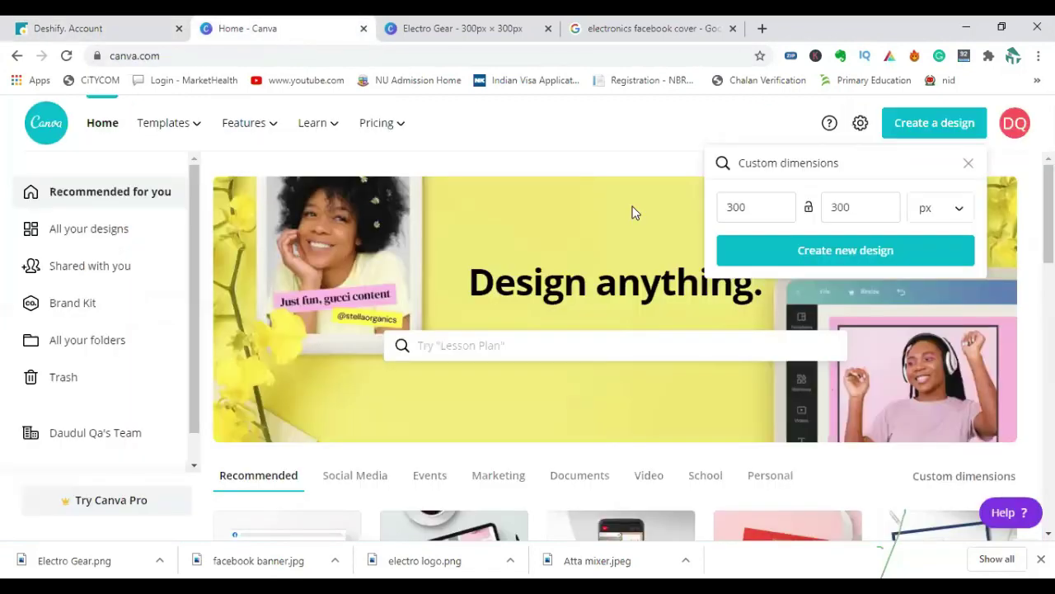
left_click(495, 33)
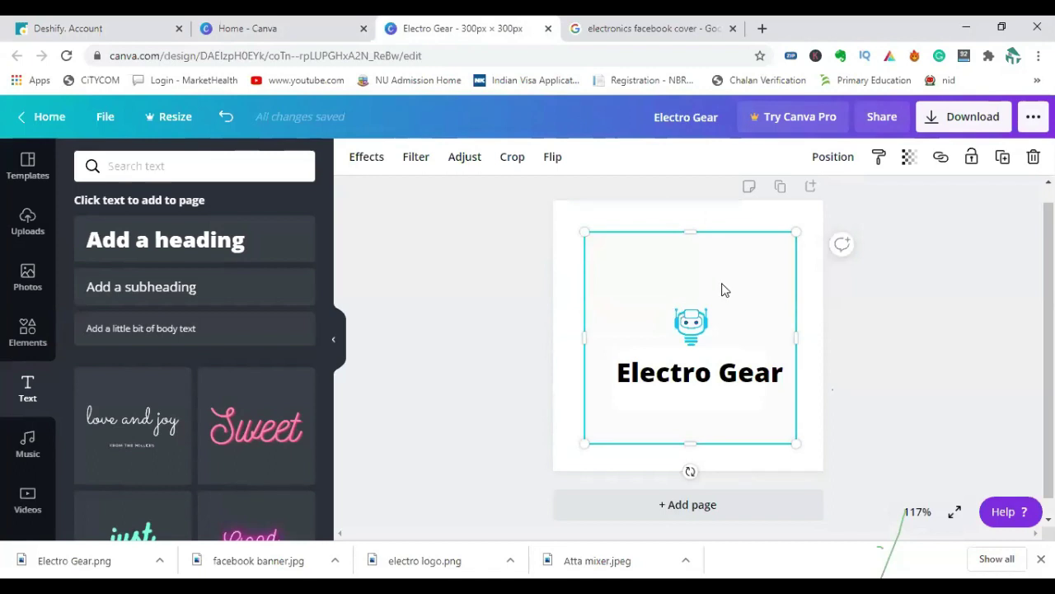
Search Google Images for 'products price style tag'.
left_click(652, 28)
scroll(361, 201, "up", 2)
double_click(324, 120)
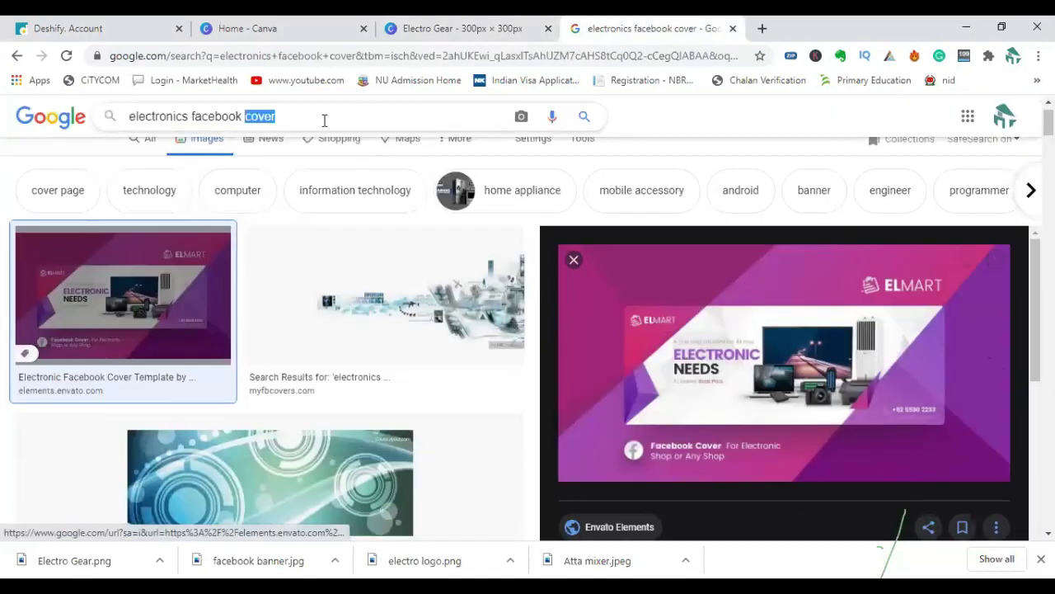
left_click(324, 120)
type("pro")
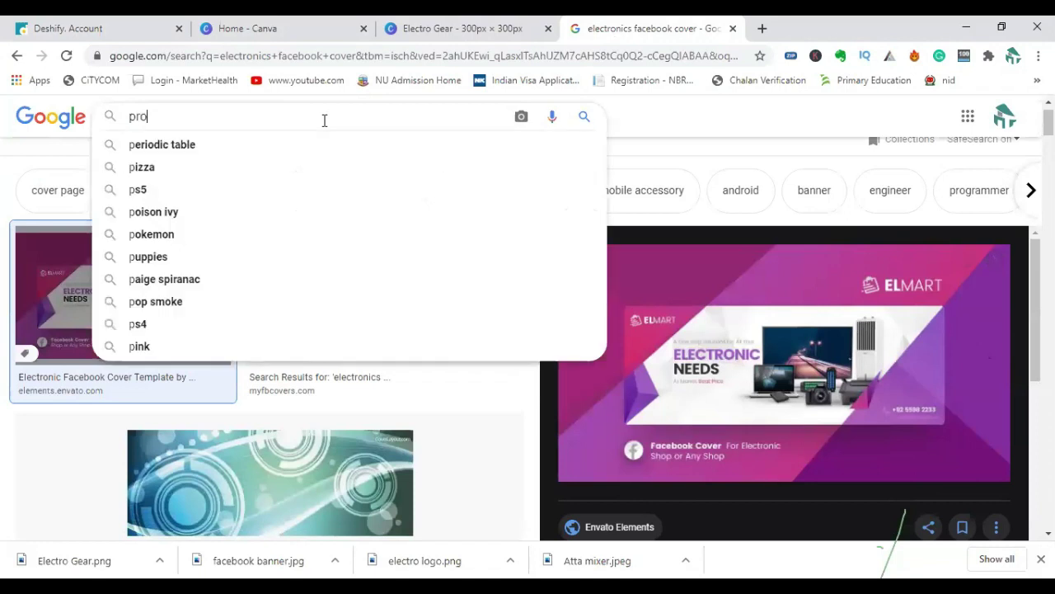
type("ducts pr")
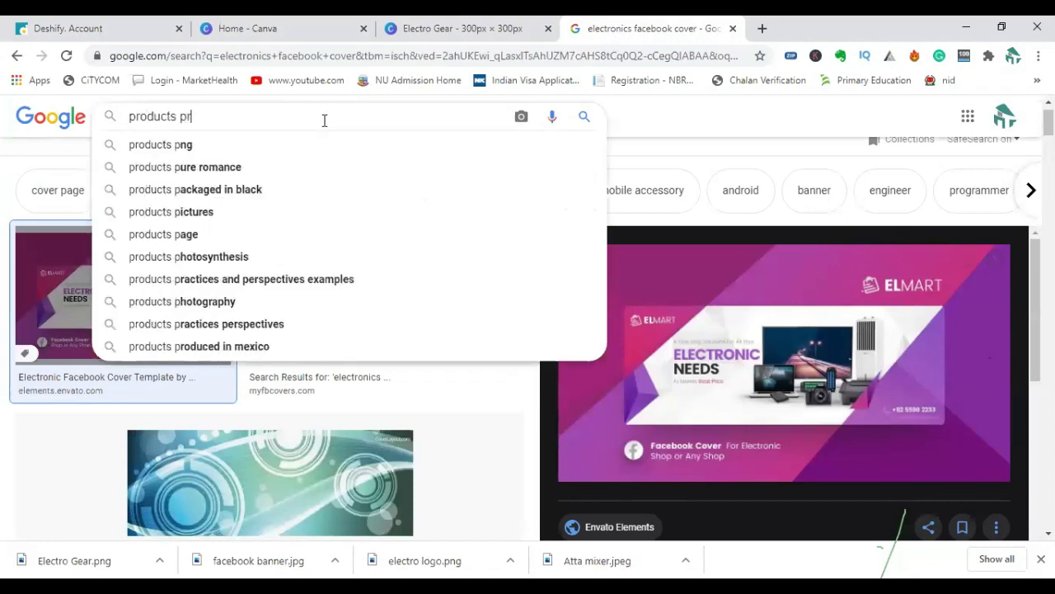
type("ice st")
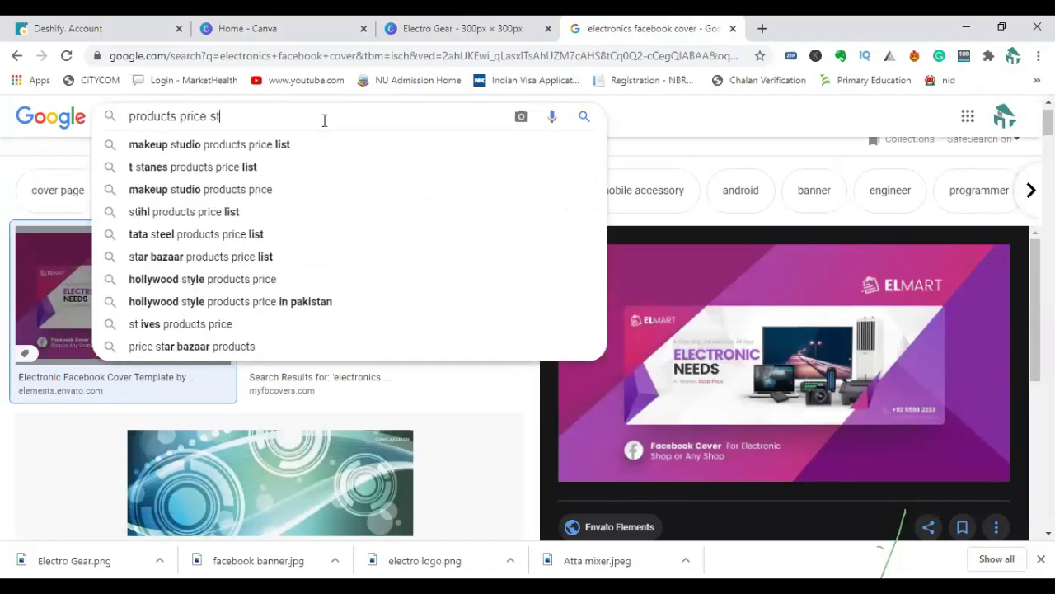
type("yle")
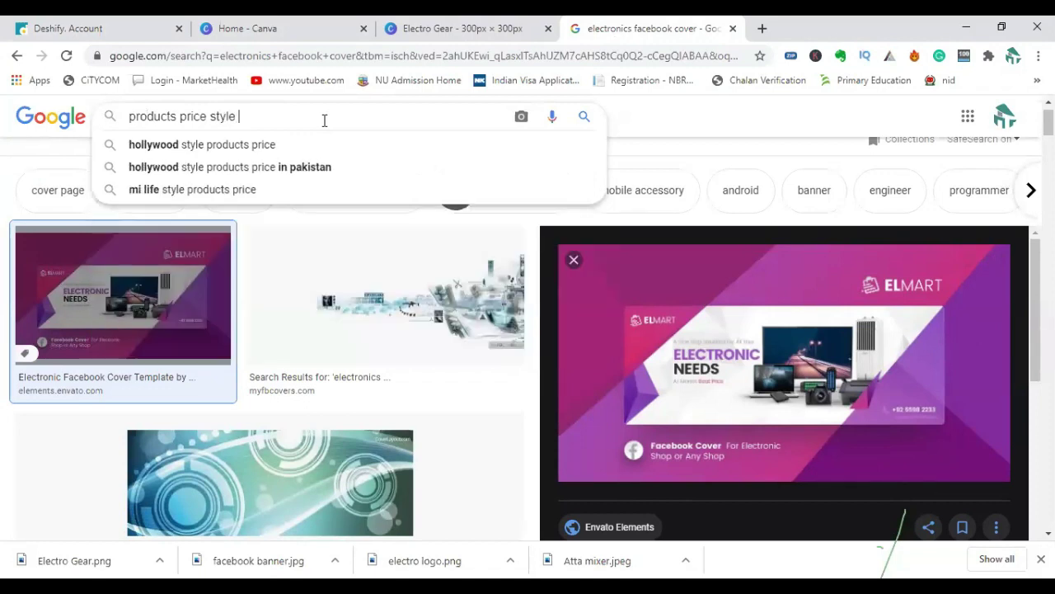
type(" tag")
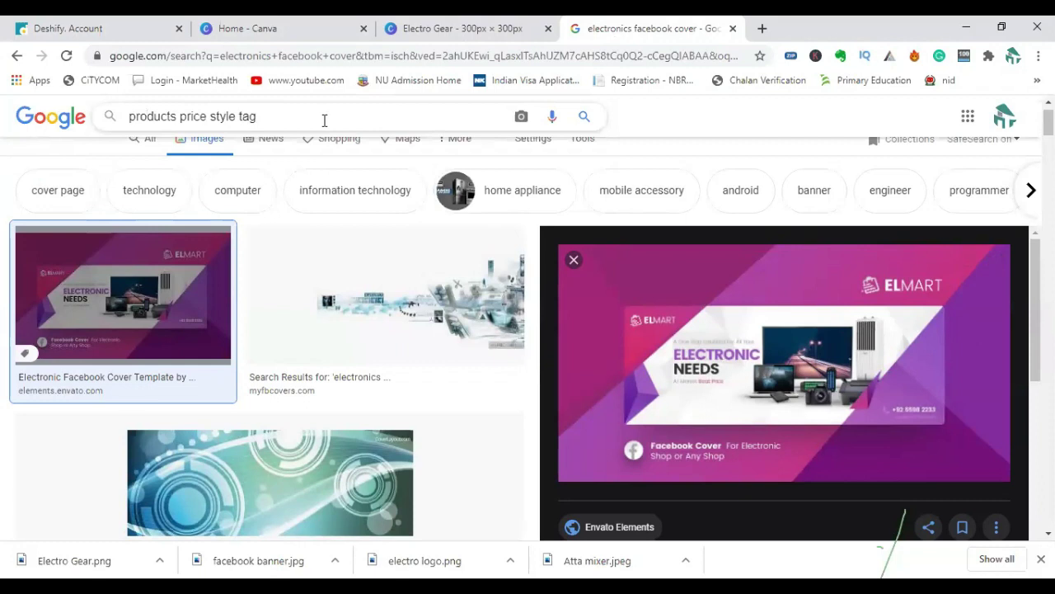
key("Return")
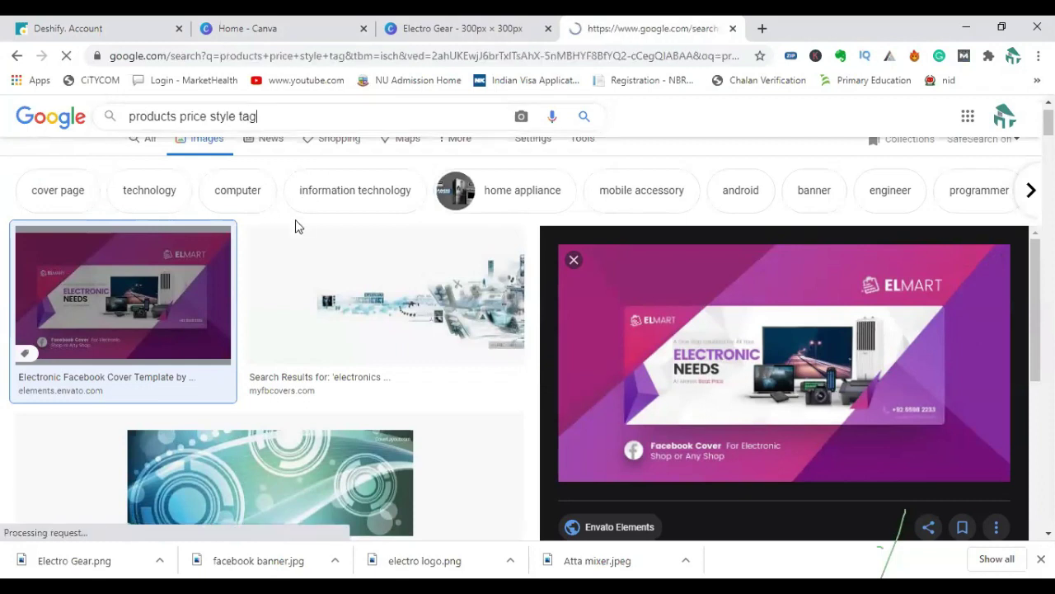
Preview the Price tag vector icon result, then return to the Canva home page.
scroll(363, 328, "down", 4)
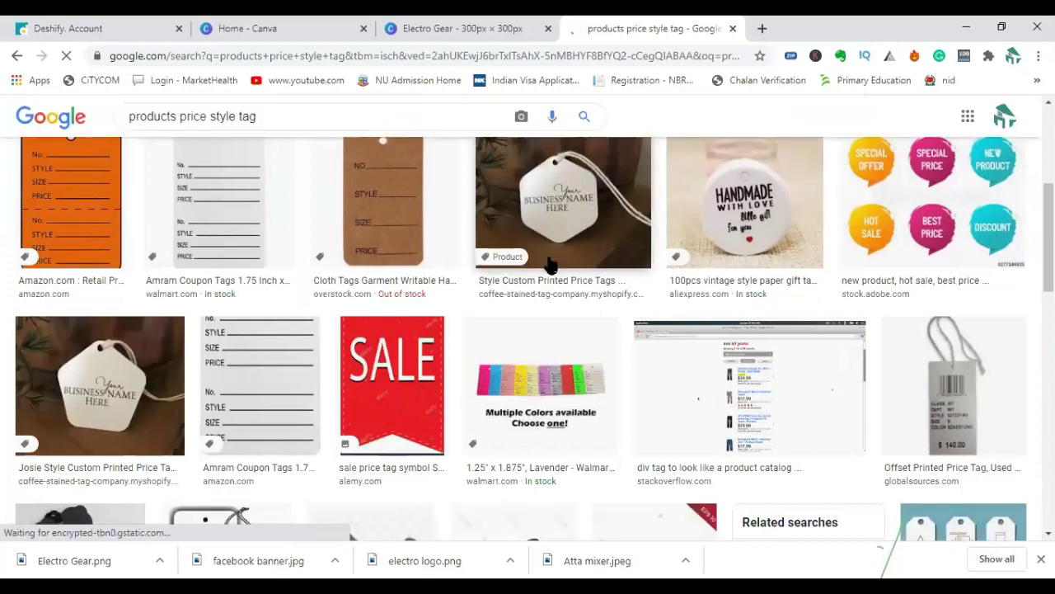
scroll(547, 283, "down", 1)
scroll(657, 348, "down", 2)
left_click(657, 348)
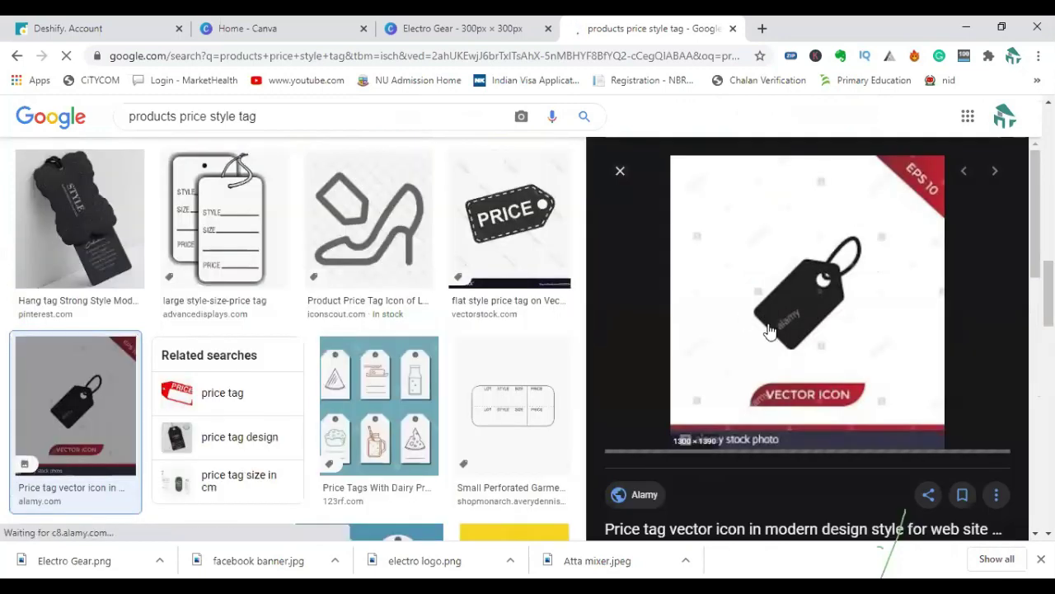
scroll(747, 360, "down", 3)
scroll(720, 257, "up", 3)
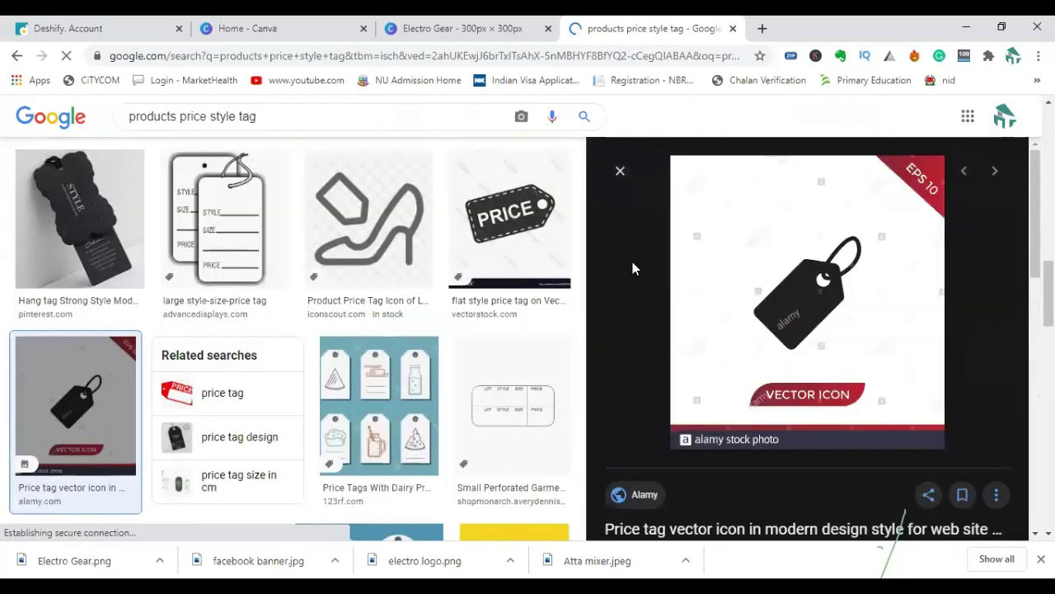
left_click(266, 29)
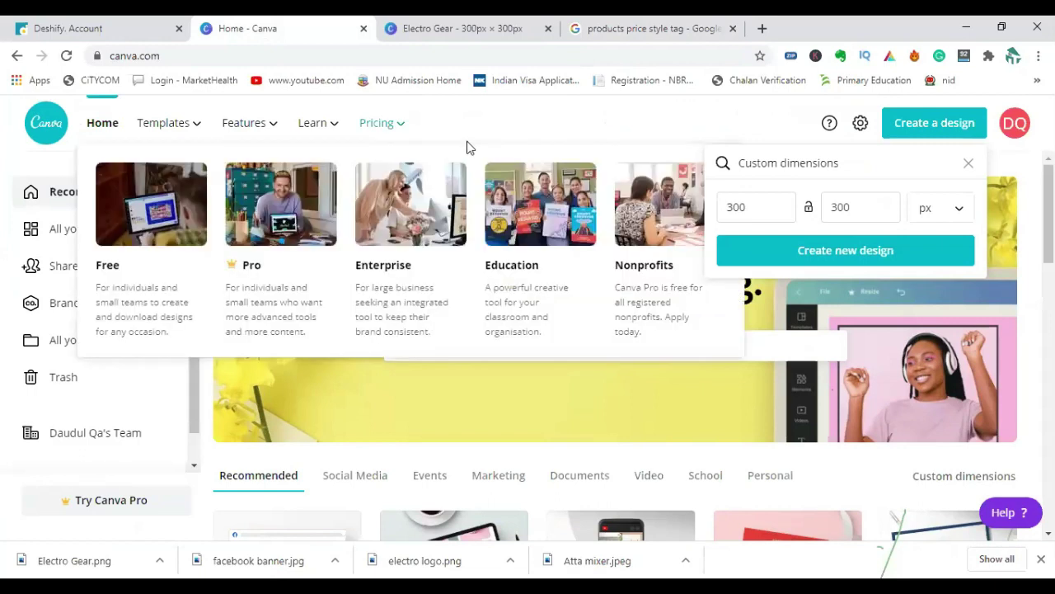
Return to the Electro Gear design and start uploading an image from the device via Uploads.
left_click(453, 30)
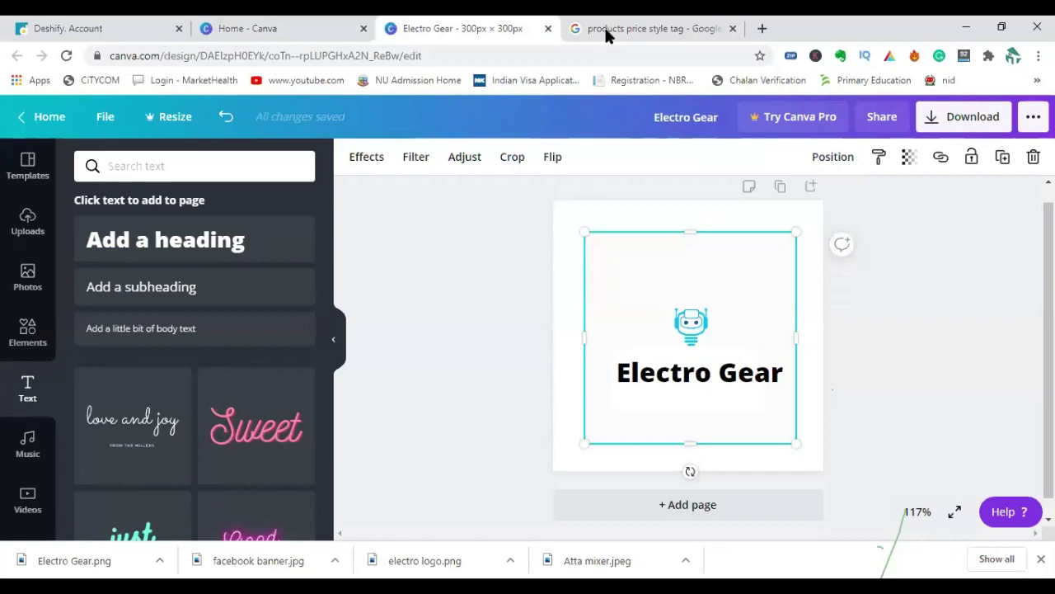
left_click(604, 26)
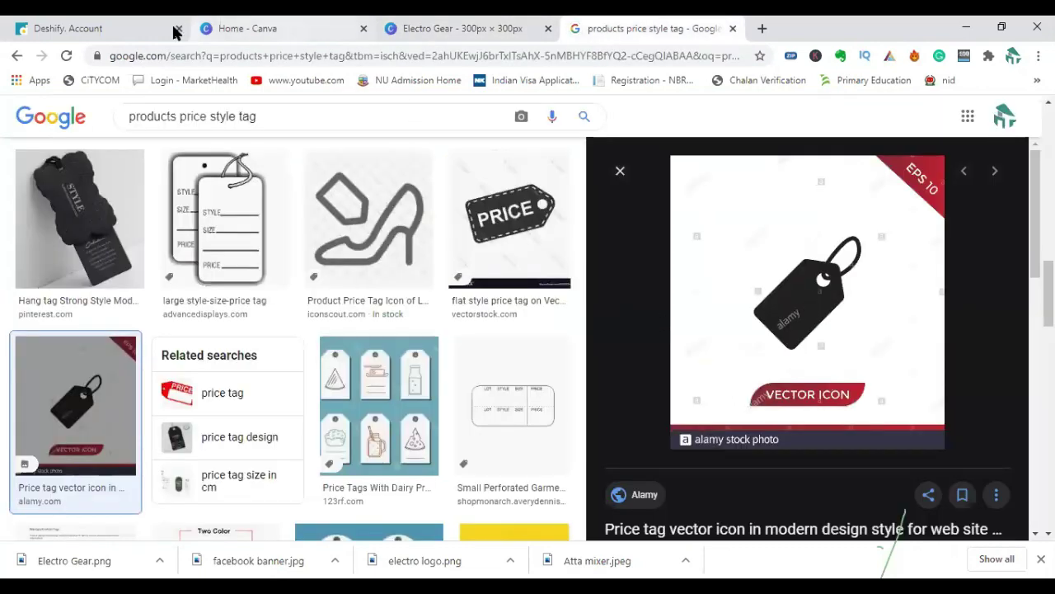
left_click(132, 30)
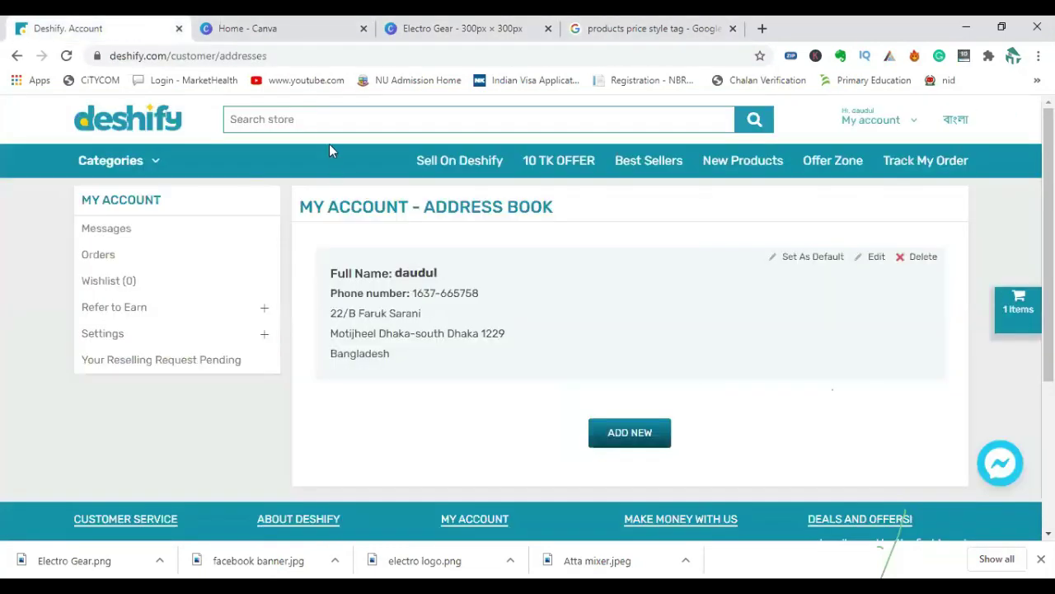
left_click(292, 29)
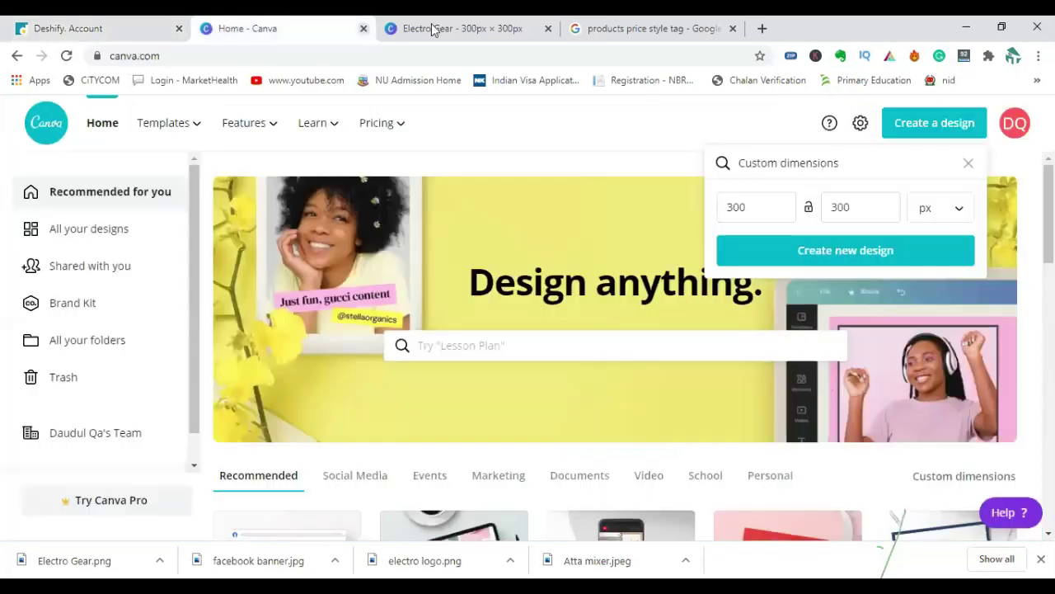
left_click(435, 29)
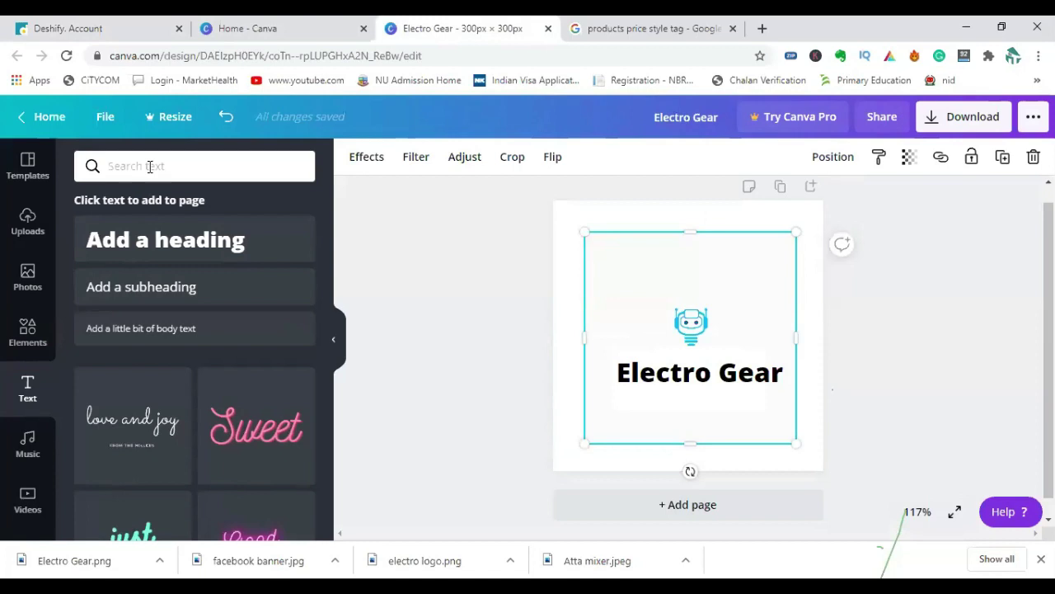
left_click(35, 222)
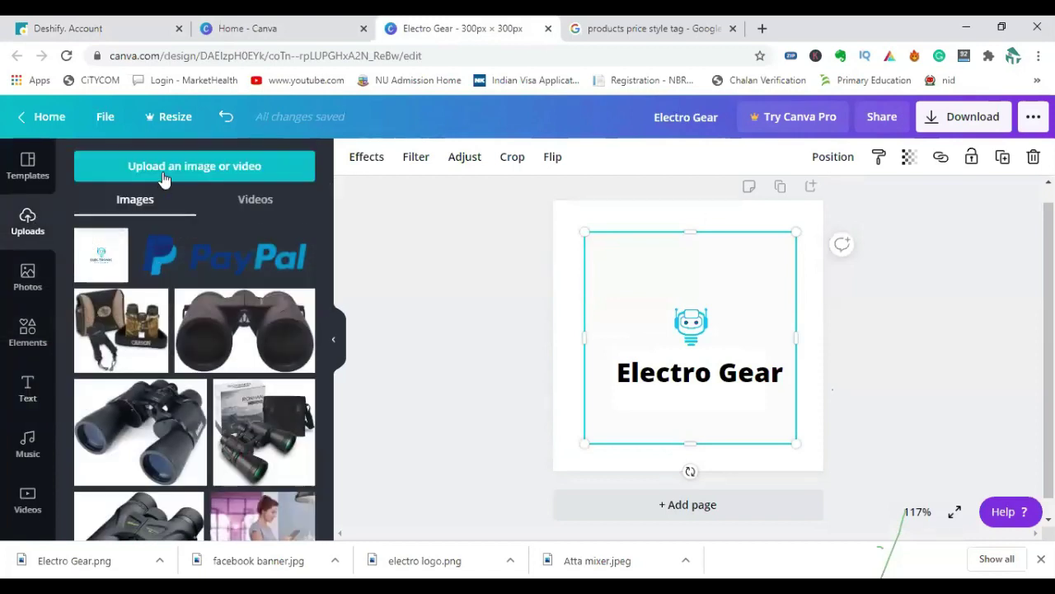
left_click(163, 172)
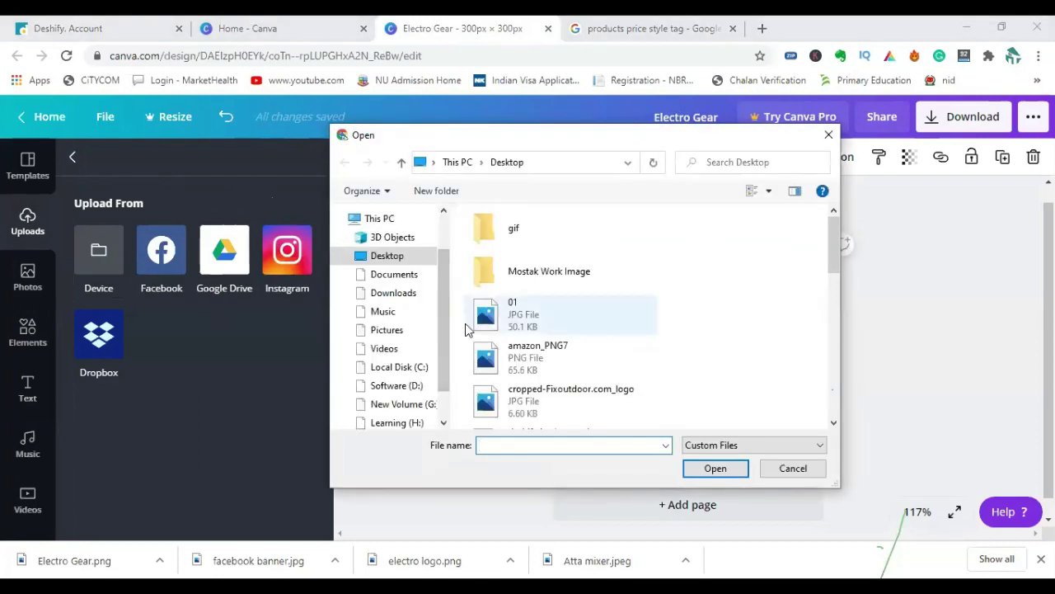
Browse the Desktop, Software (D:) and New Volume (G:) locations in the file picker.
scroll(437, 330, "down", 1)
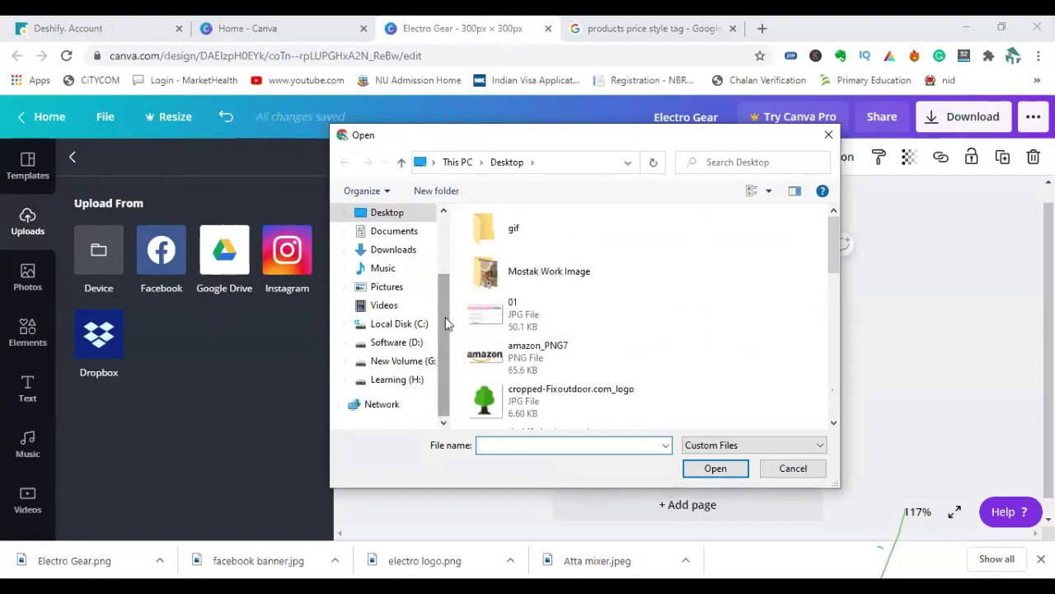
scroll(446, 323, "up", 1)
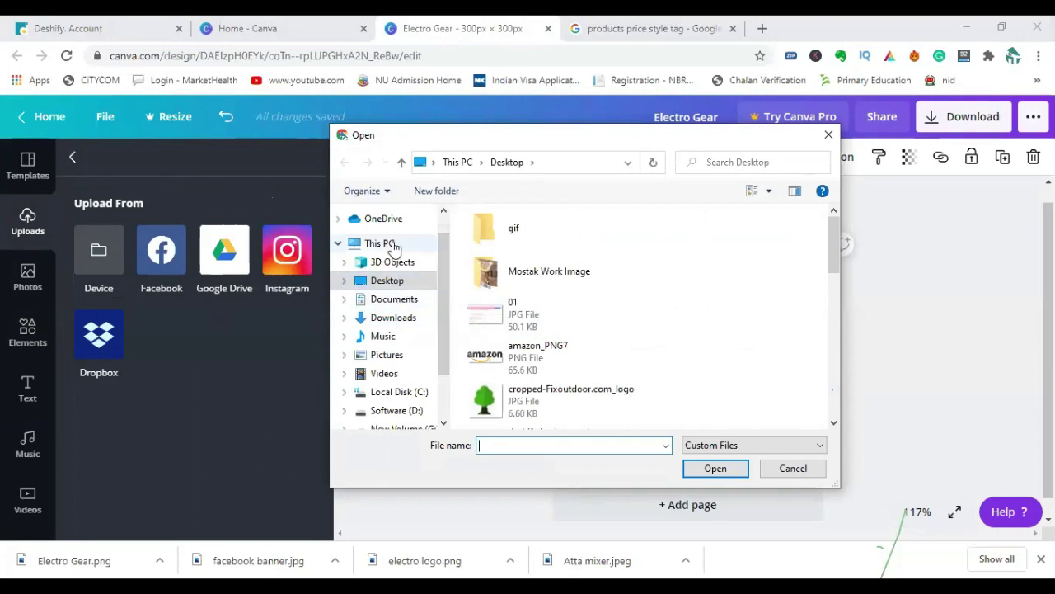
left_click(410, 282)
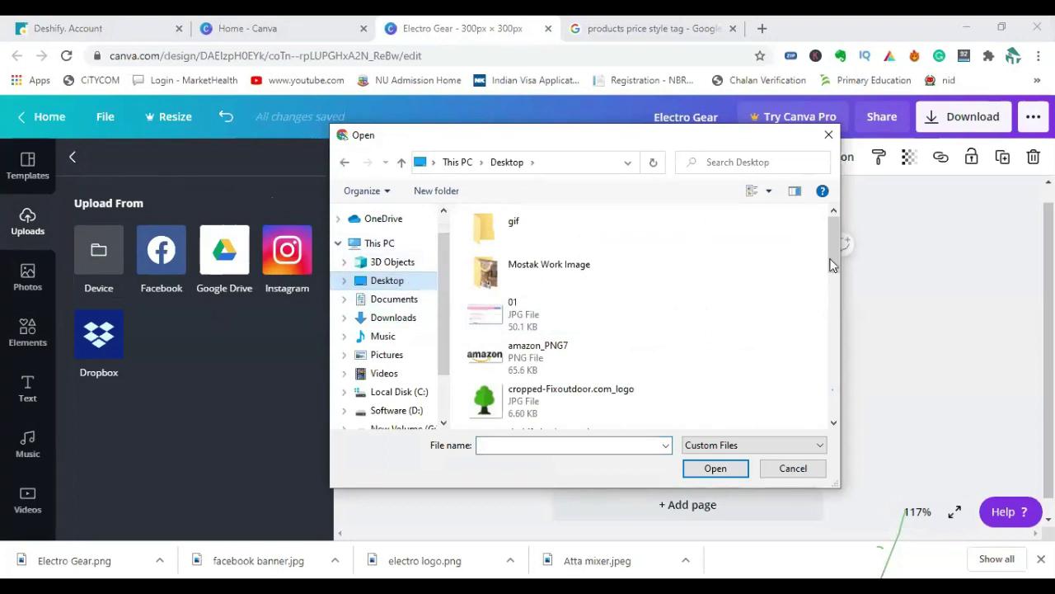
scroll(627, 347, "down", 2)
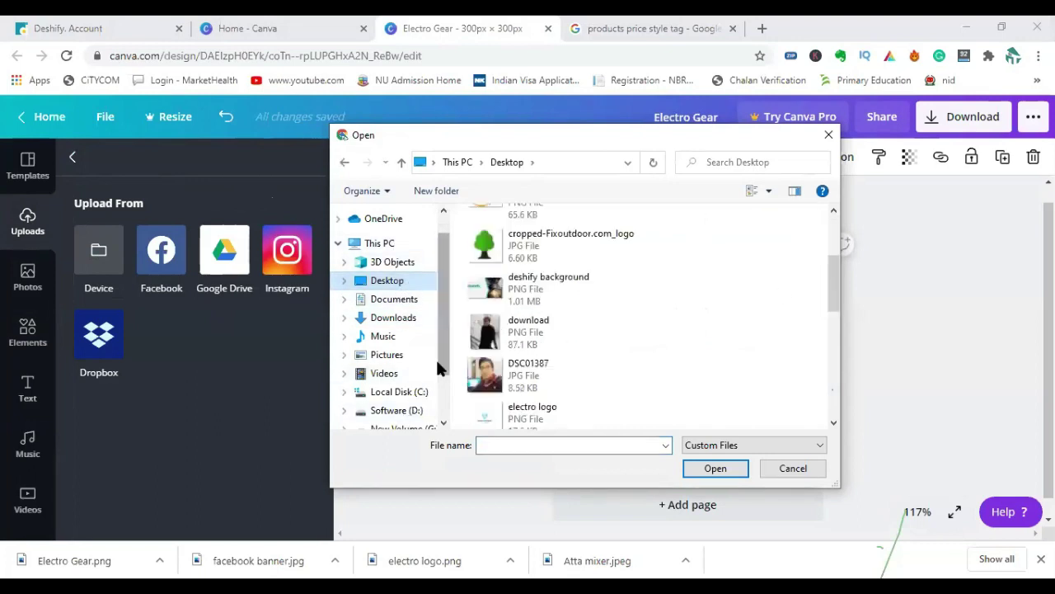
scroll(441, 365, "down", 1)
left_click(415, 394)
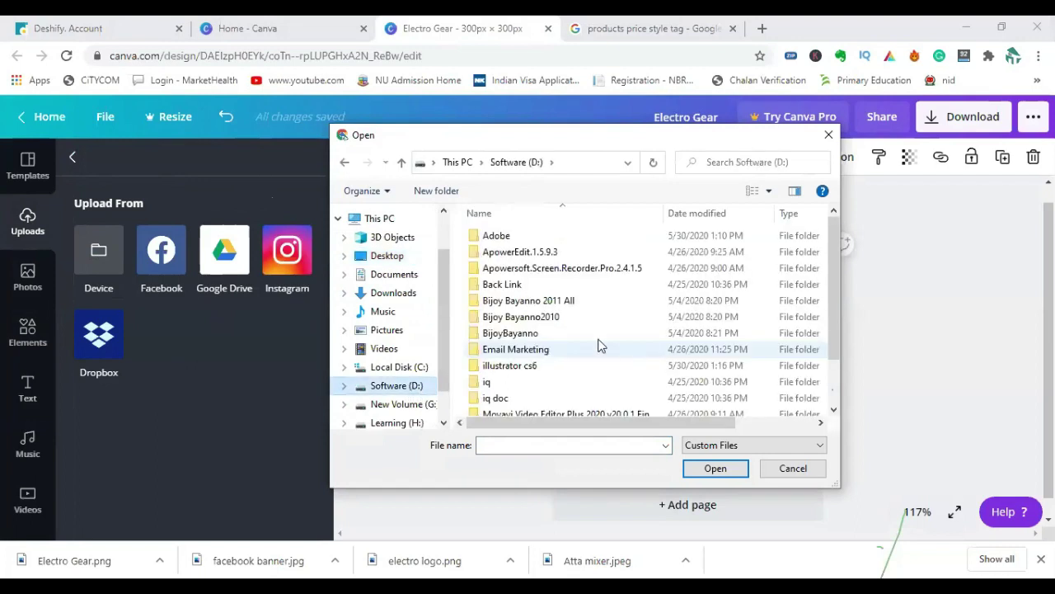
scroll(575, 351, "down", 2)
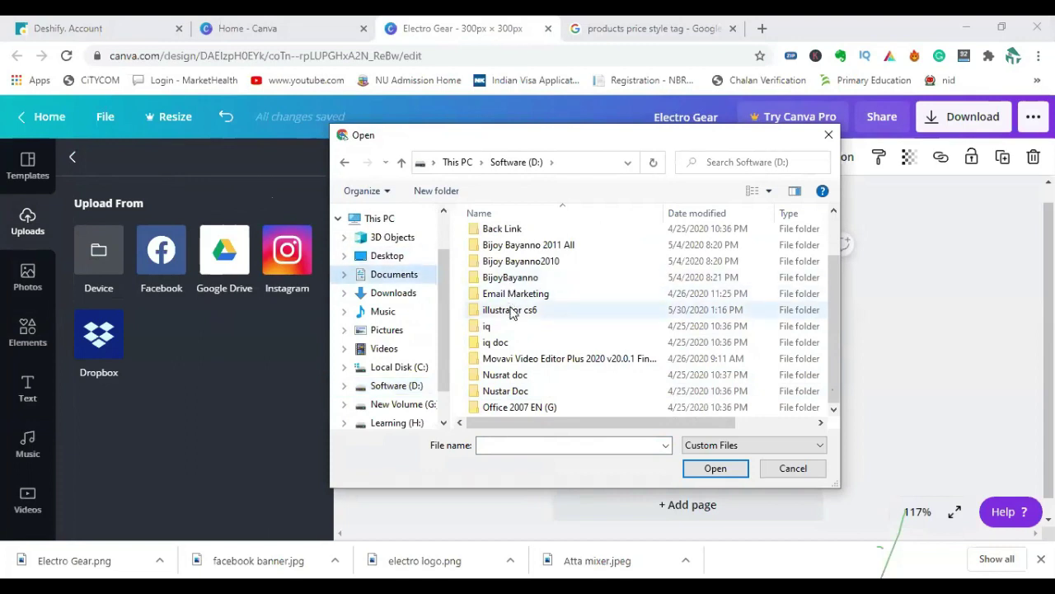
left_click(401, 404)
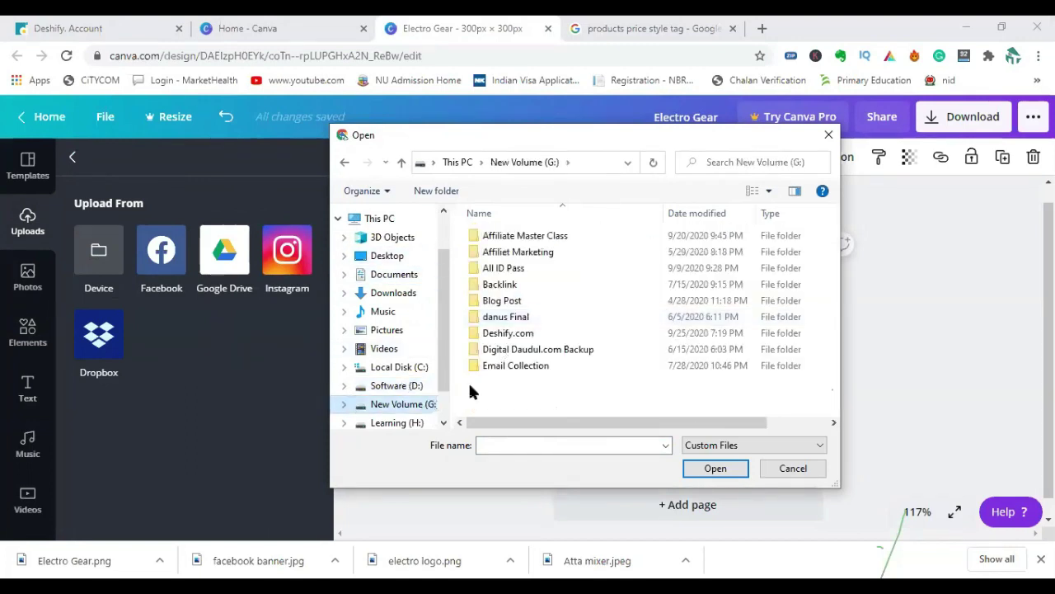
Look through the Deshify.com folder and the Desktop, then go back to New Volume (G:).
double_click(489, 342)
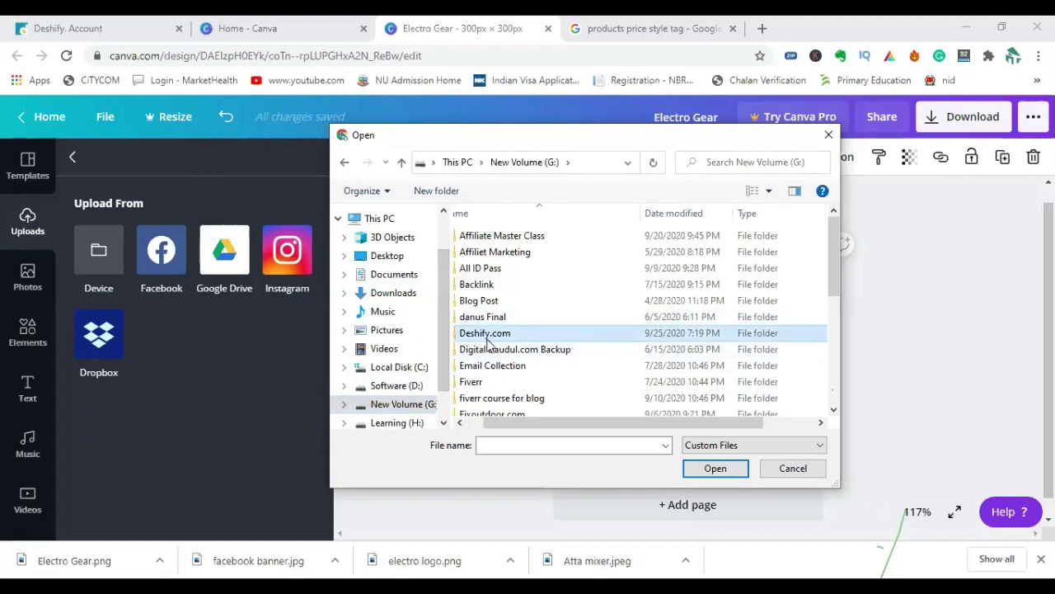
scroll(656, 384, "down", 3)
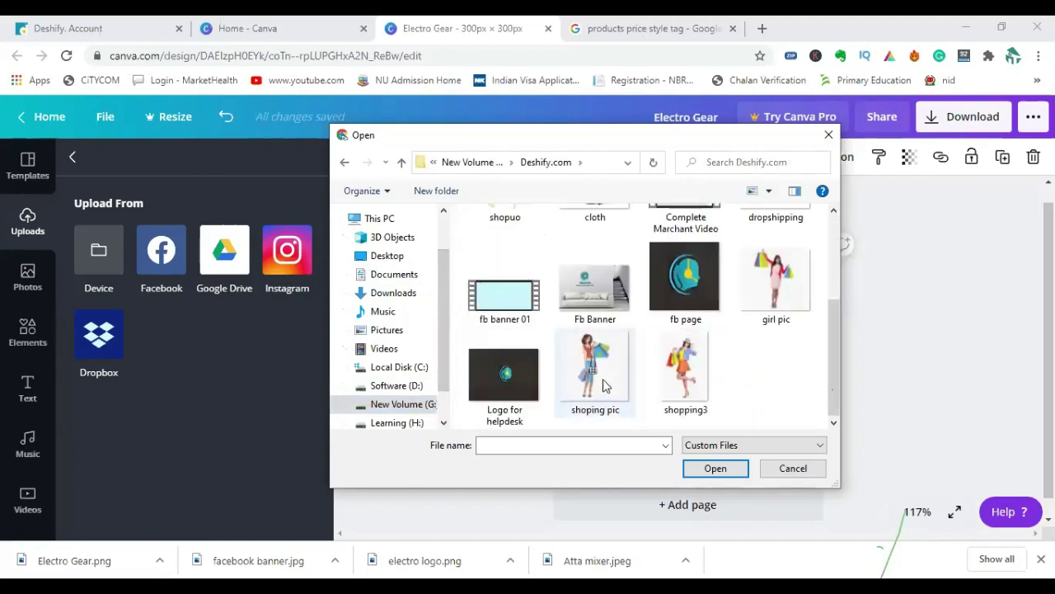
scroll(599, 386, "up", 3)
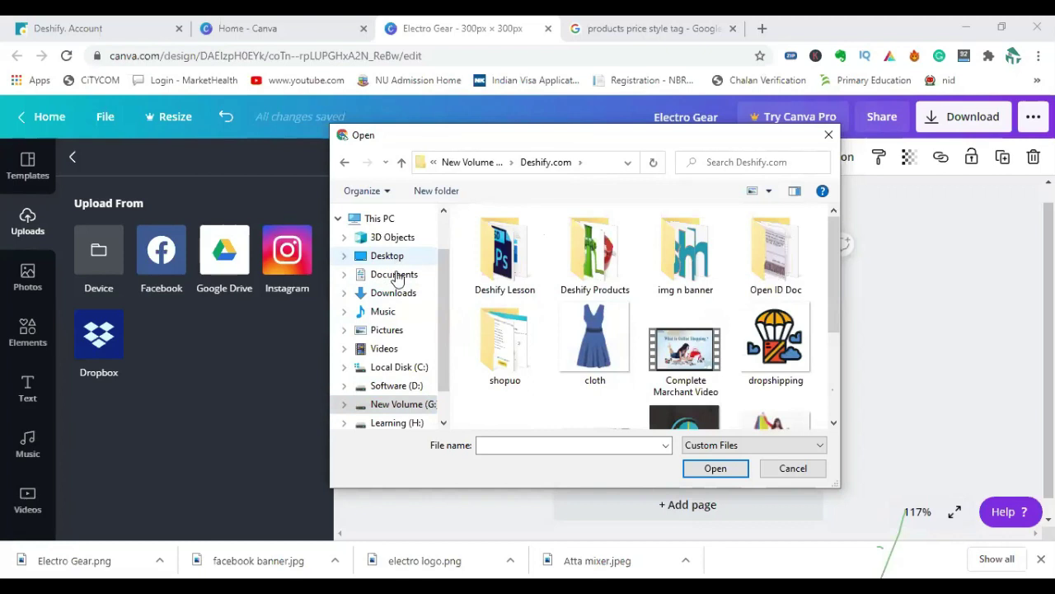
left_click(391, 260)
left_click_drag(836, 267, 825, 237)
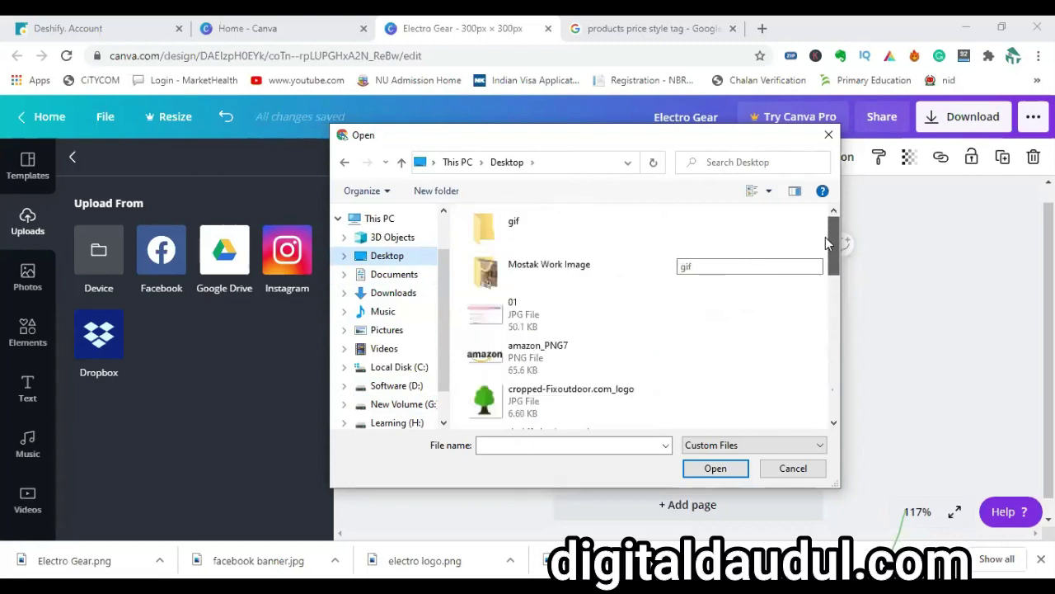
scroll(437, 363, "down", 1)
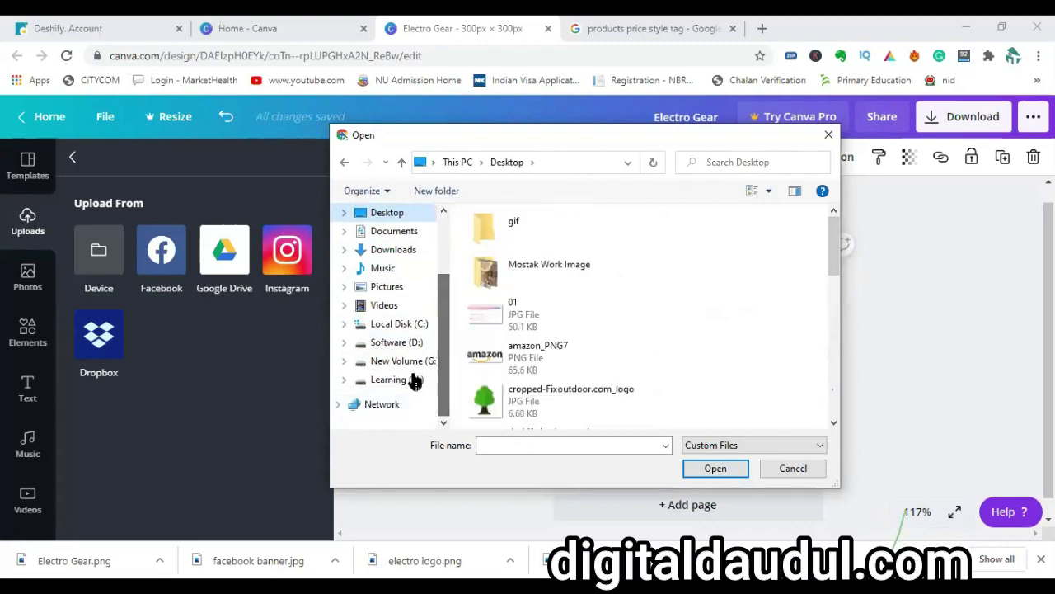
left_click(408, 360)
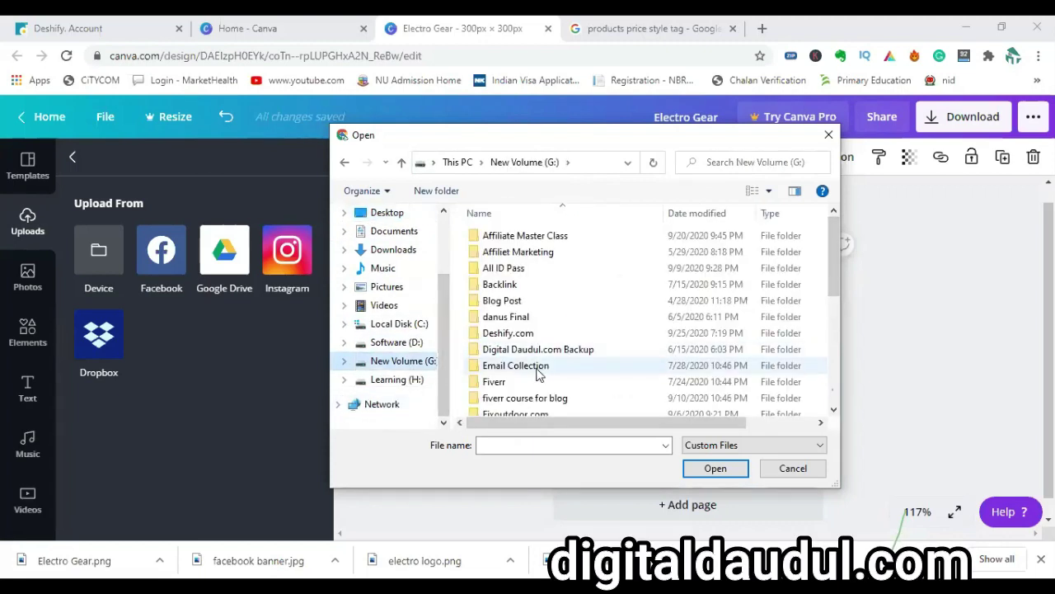
Check the Deshify.com folder again and close the file picker without uploading anything.
double_click(508, 333)
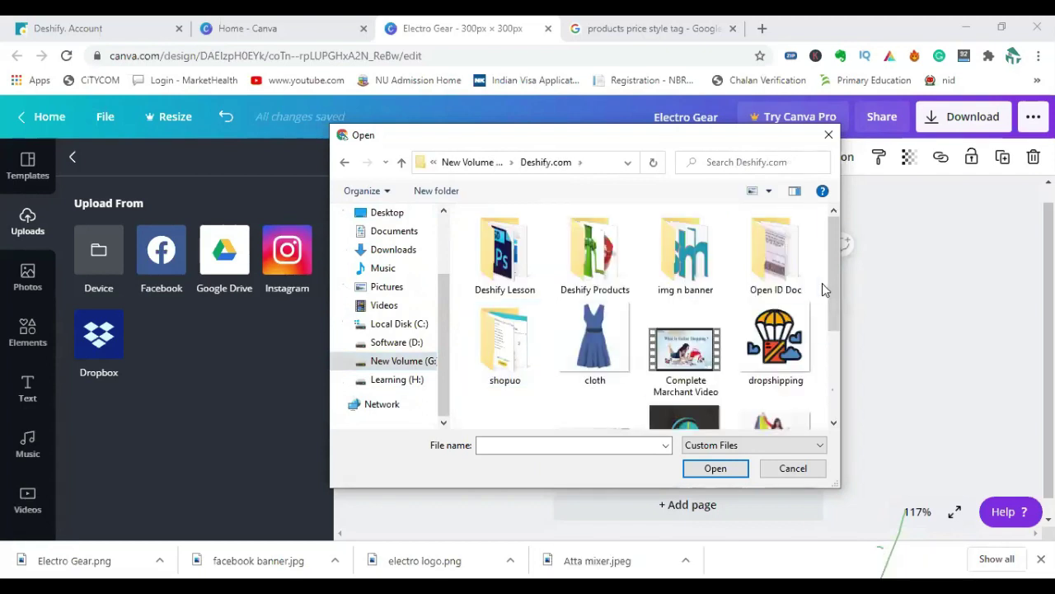
left_click_drag(827, 283, 829, 364)
scroll(828, 363, "up", 3)
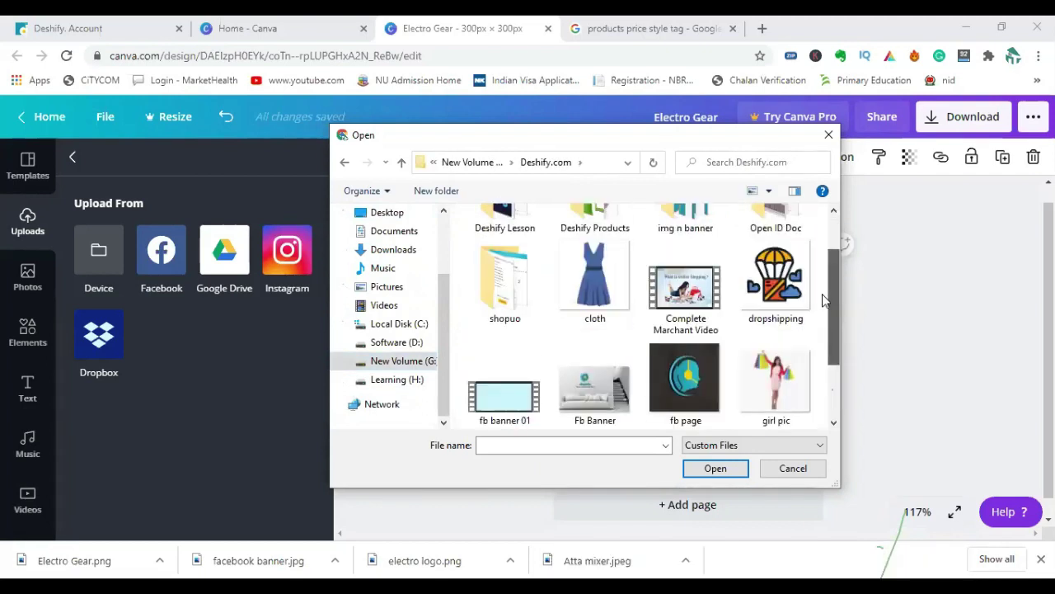
left_click(829, 138)
left_click(142, 31)
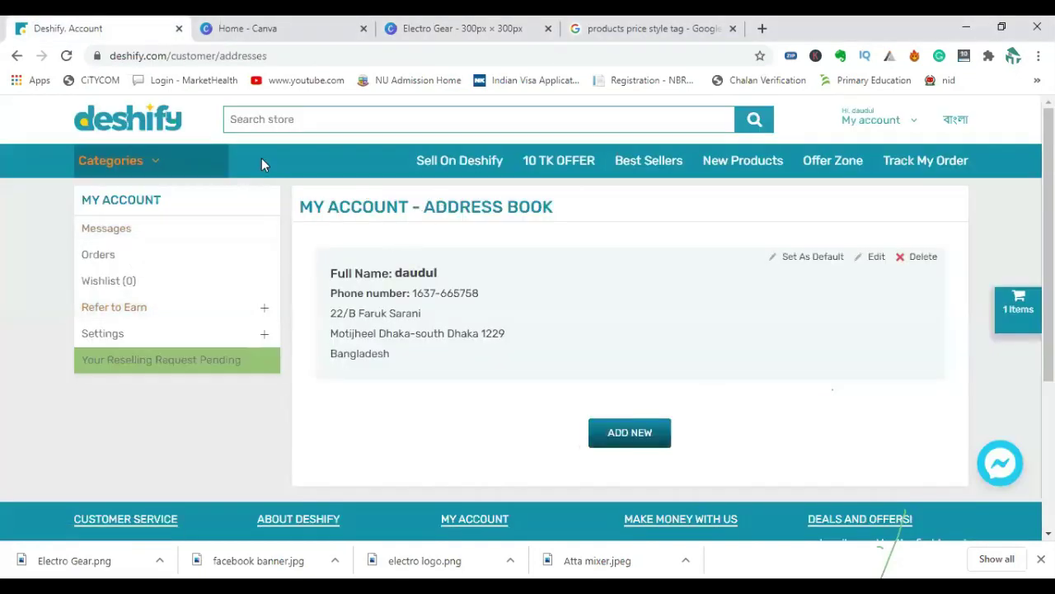
Go from the Deshify home page to the Atta Mixer product page.
left_click(121, 130)
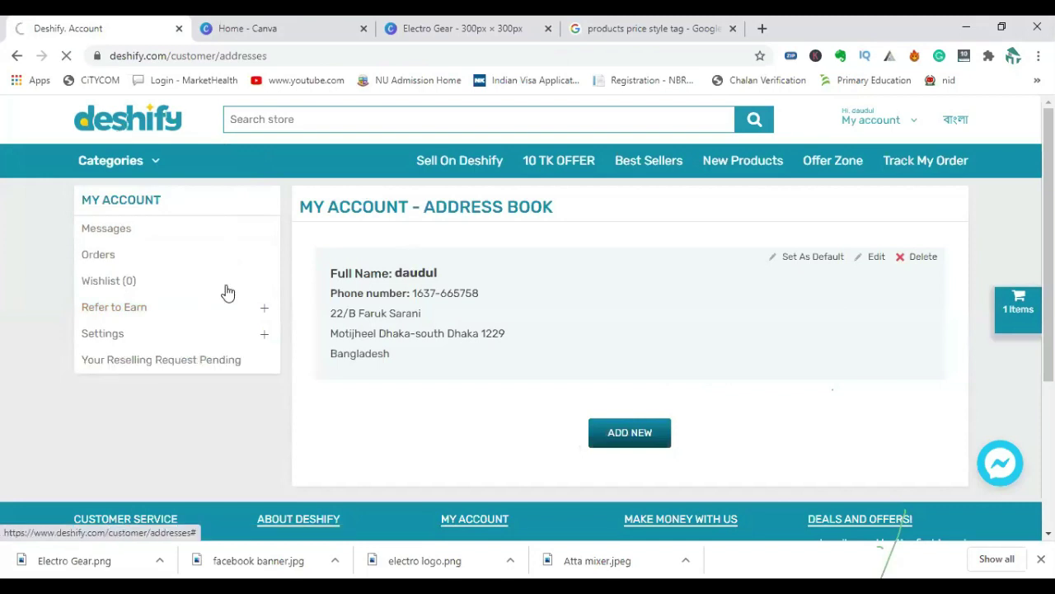
scroll(389, 354, "down", 10)
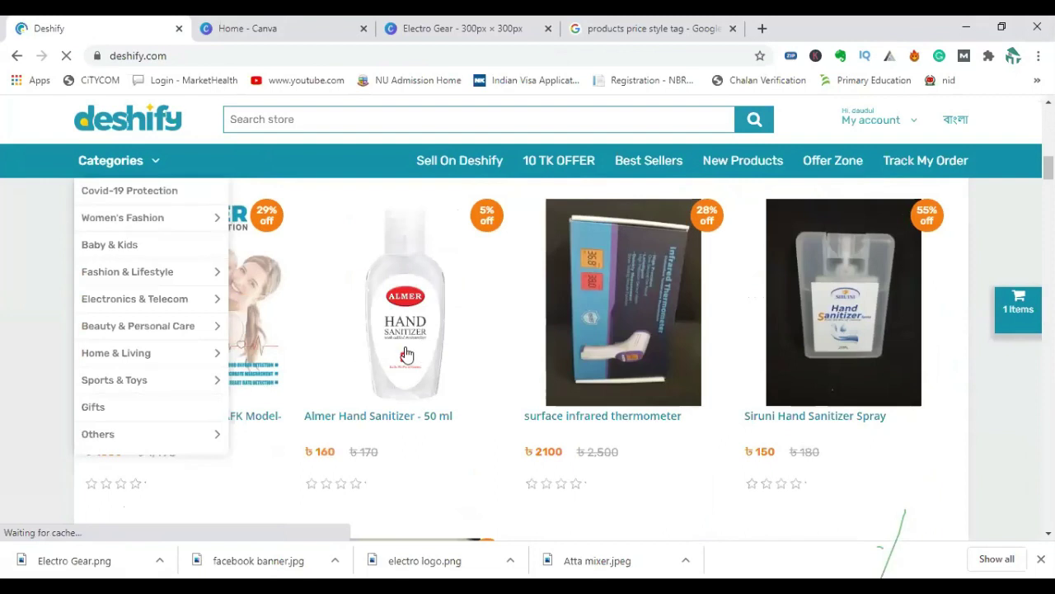
scroll(405, 346, "down", 5)
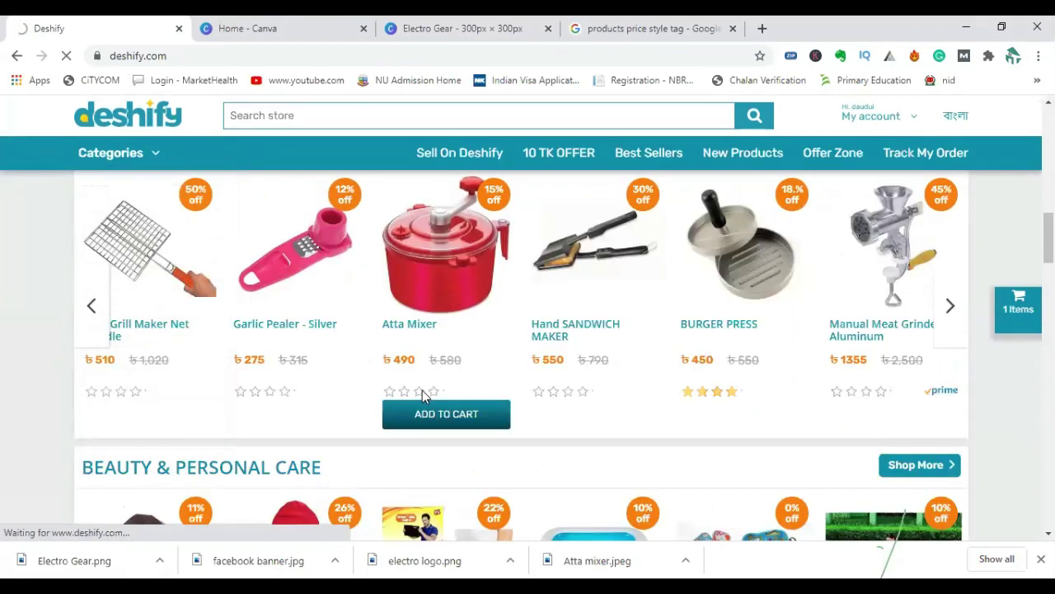
left_click(424, 395)
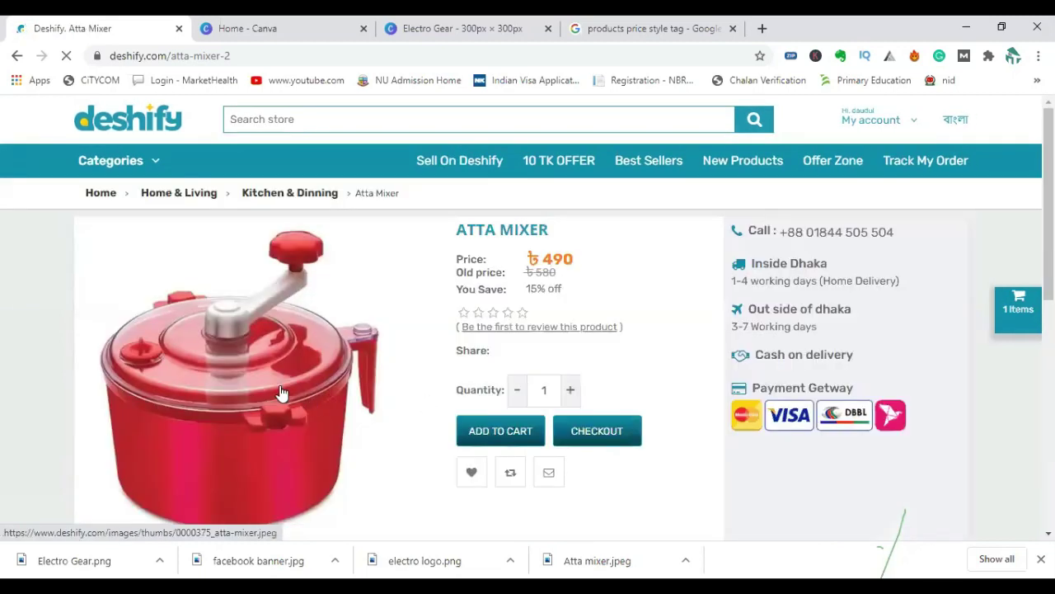
scroll(328, 394, "down", 4)
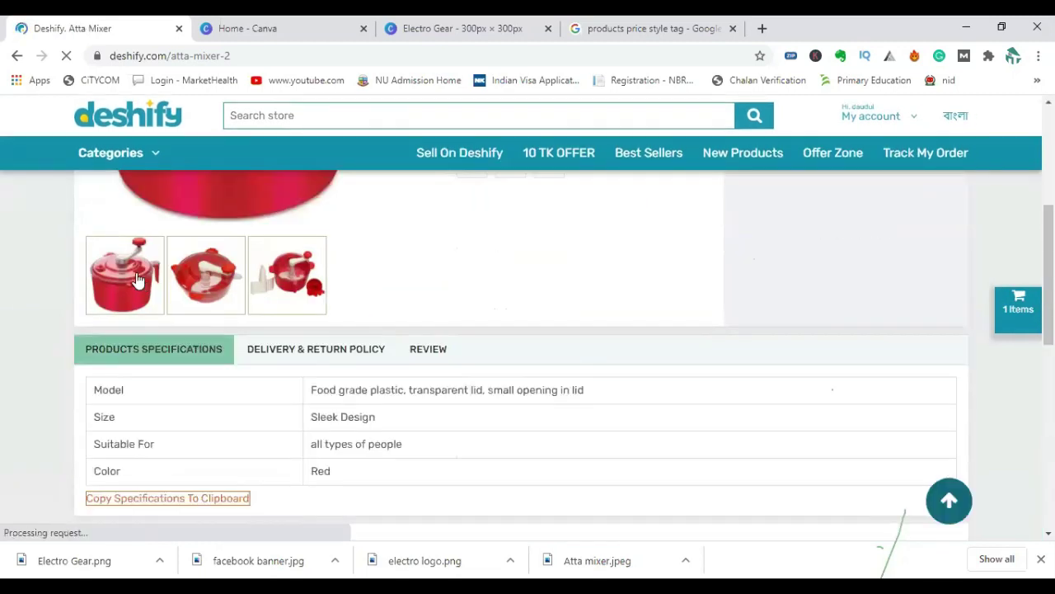
Save the first Atta Mixer photo to the Desktop as 0000375_atta-mixer_500.jpeg.
right_click(151, 288)
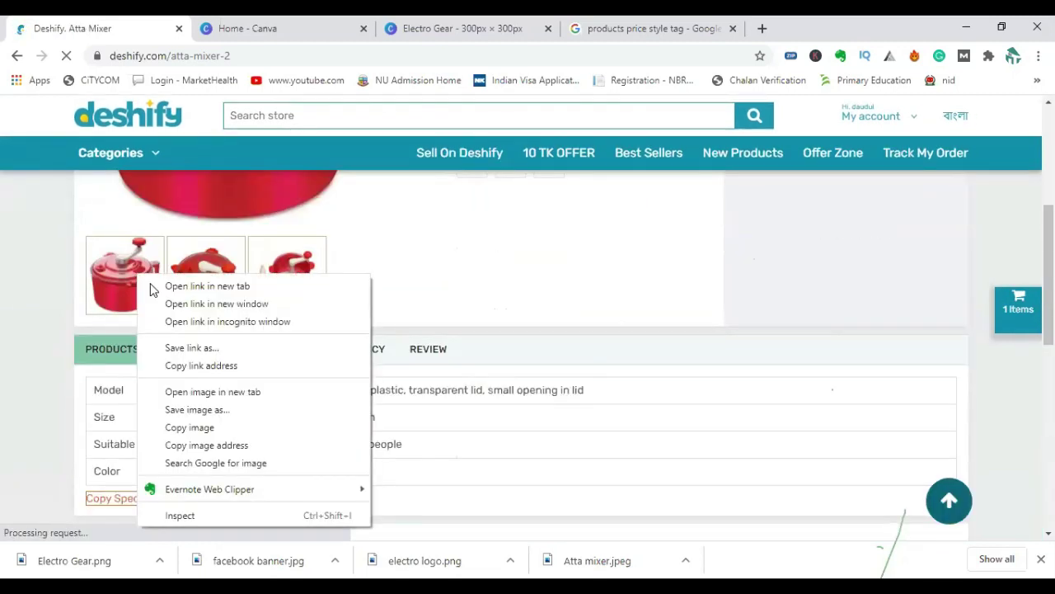
left_click(221, 410)
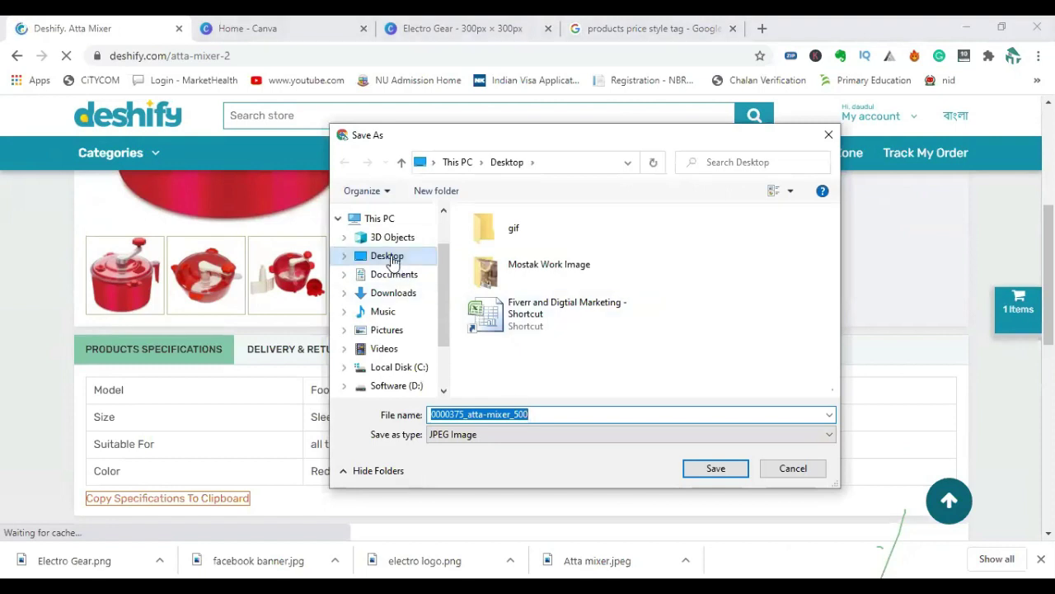
left_click(553, 411)
double_click(553, 411)
left_click(553, 411)
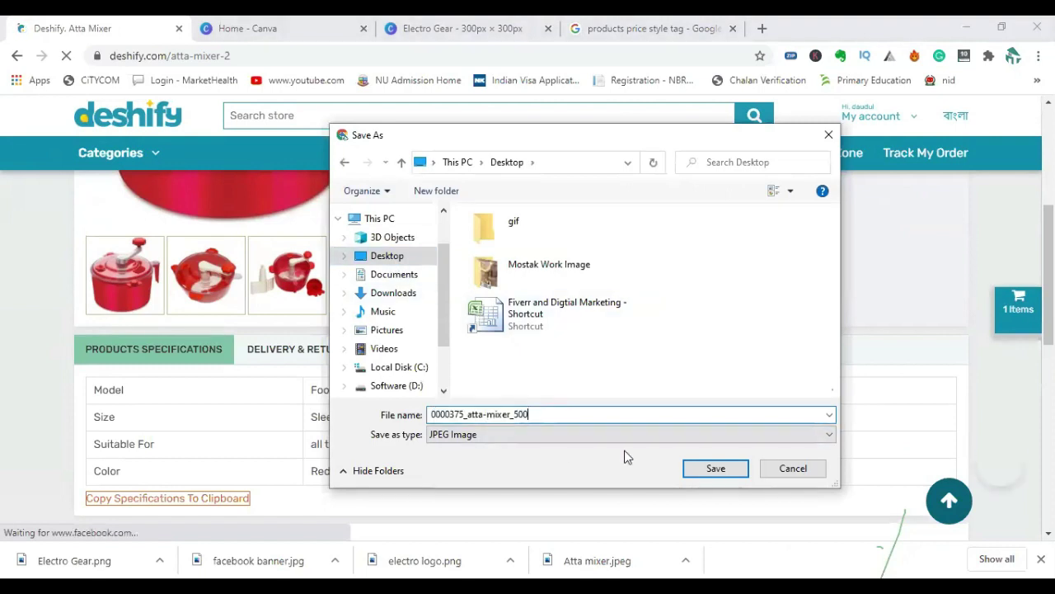
left_click(714, 469)
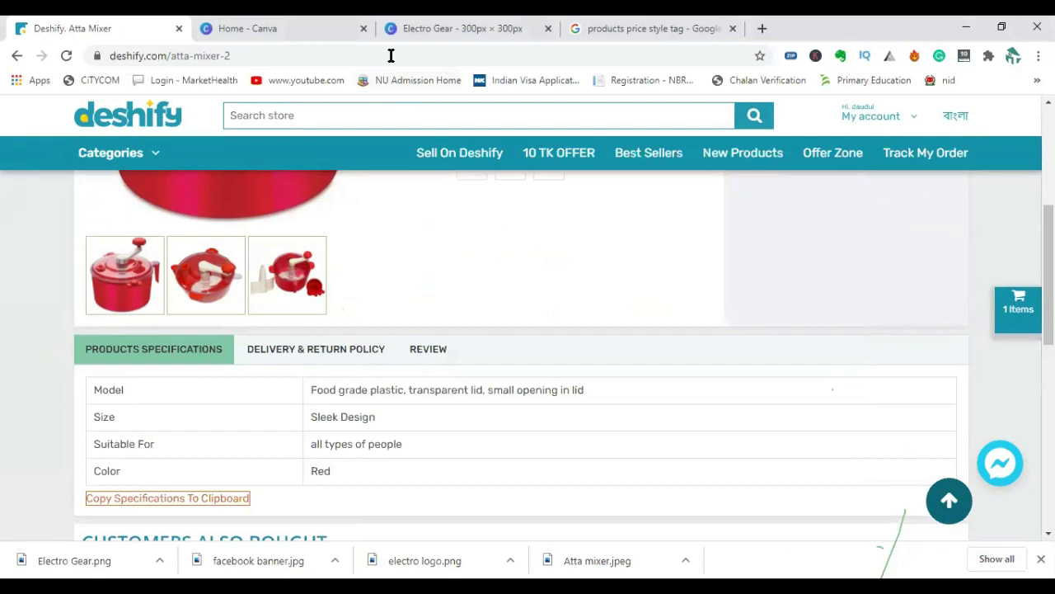
left_click(440, 31)
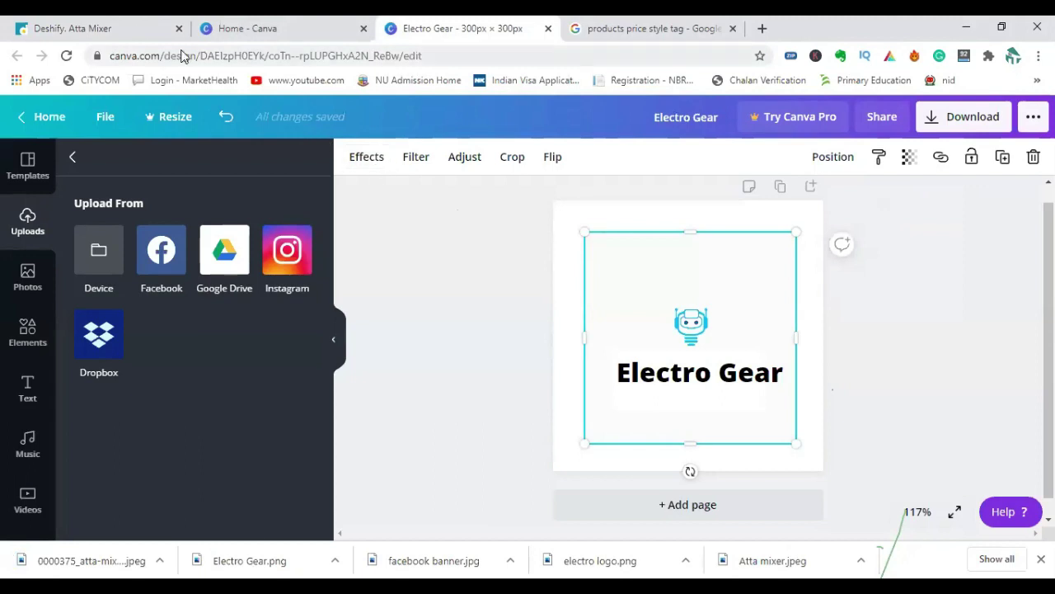
Open the Deshify My account profile and view the pending reselling request.
left_click(137, 31)
scroll(313, 386, "up", 1)
scroll(313, 381, "up", 3)
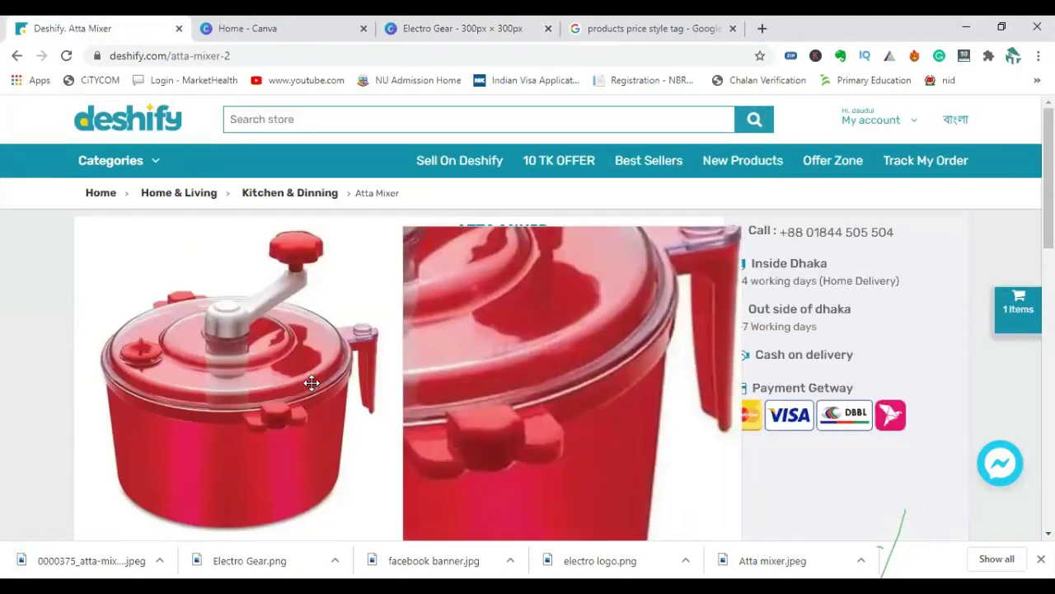
mouse_move(889, 107)
left_click(889, 143)
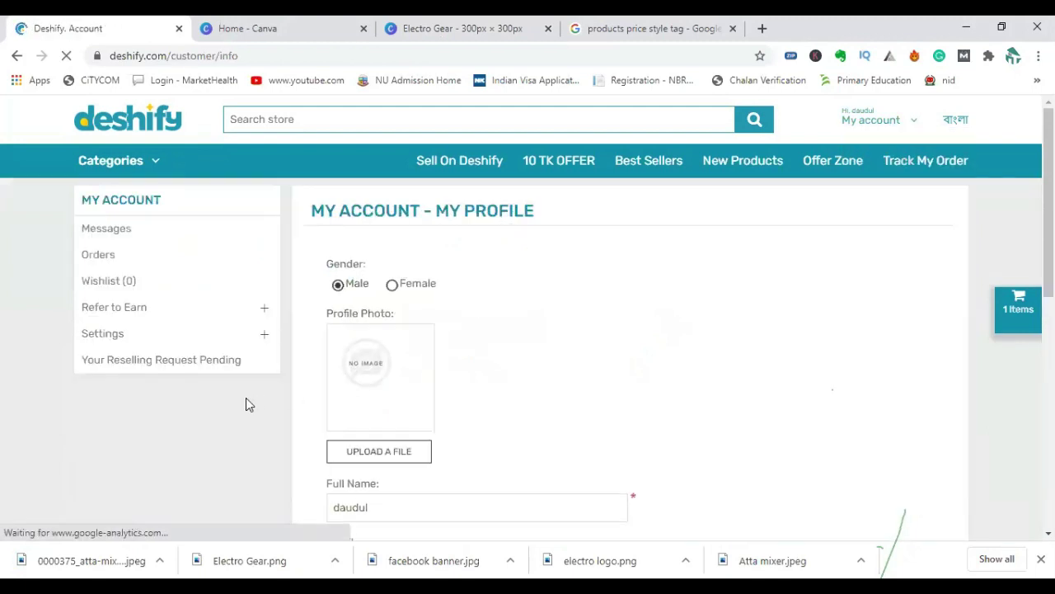
left_click(198, 363)
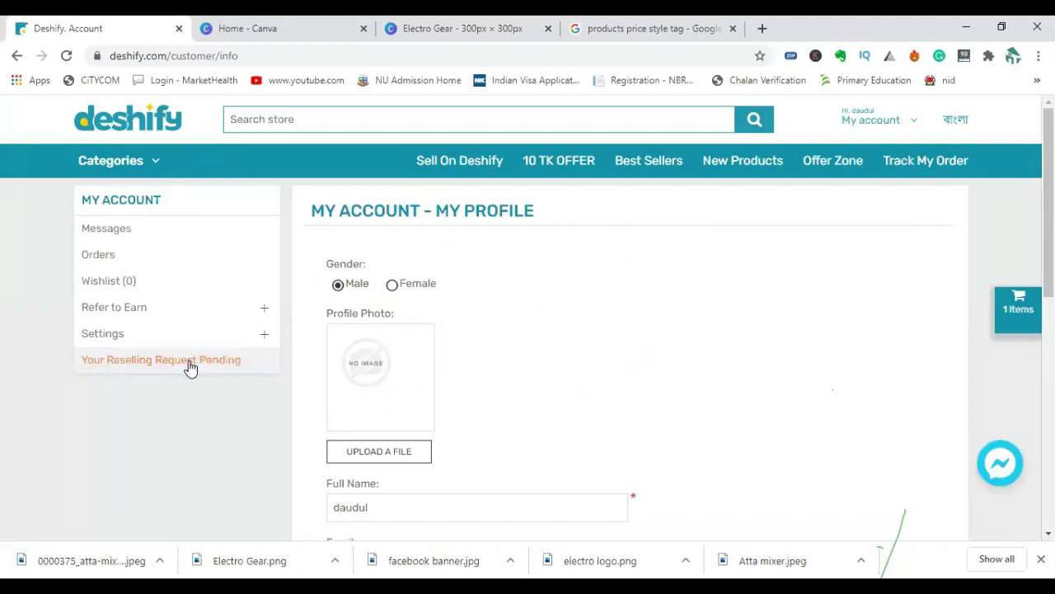
left_click(285, 28)
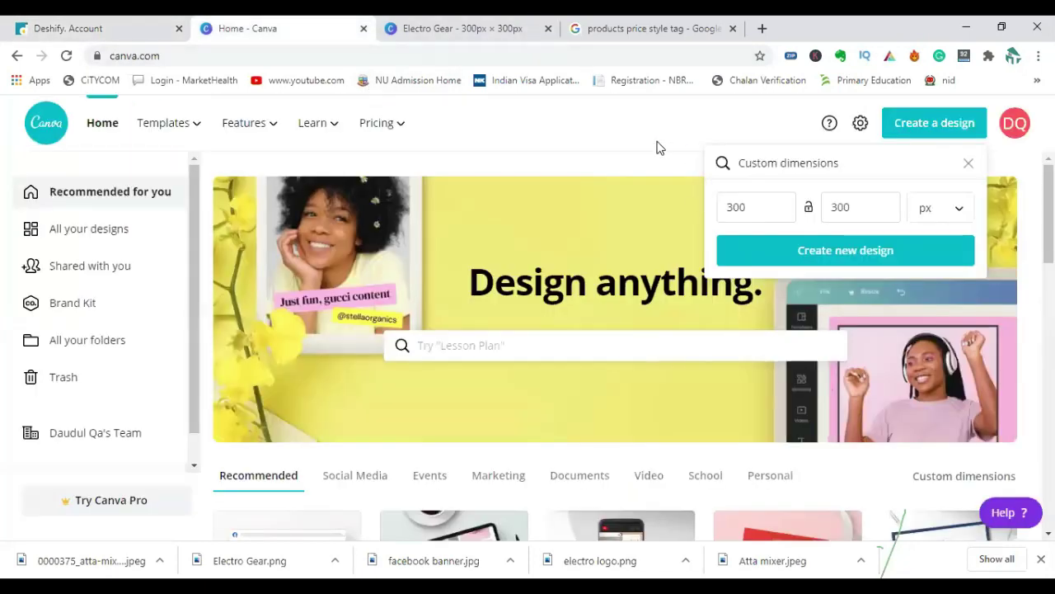
Start a Custom dimensions design in Canva with the 300 px width value selected.
left_click(940, 128)
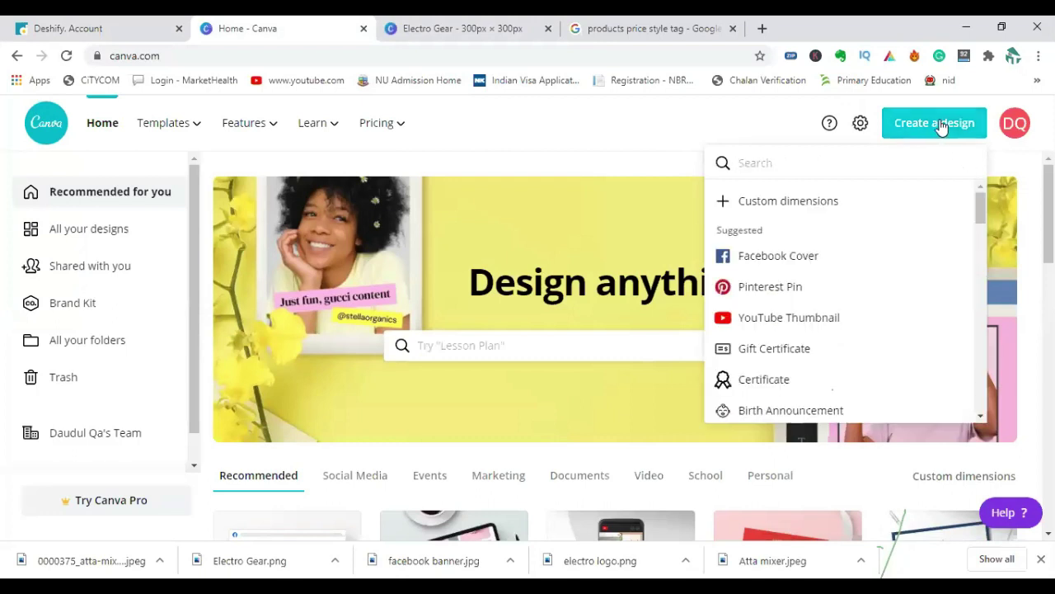
left_click(941, 128)
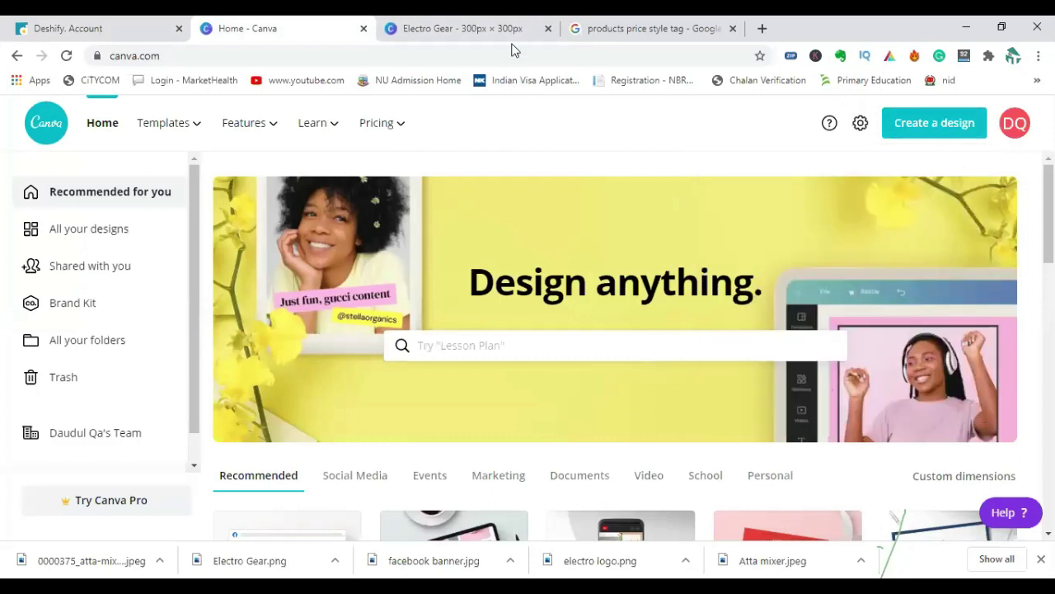
left_click(947, 128)
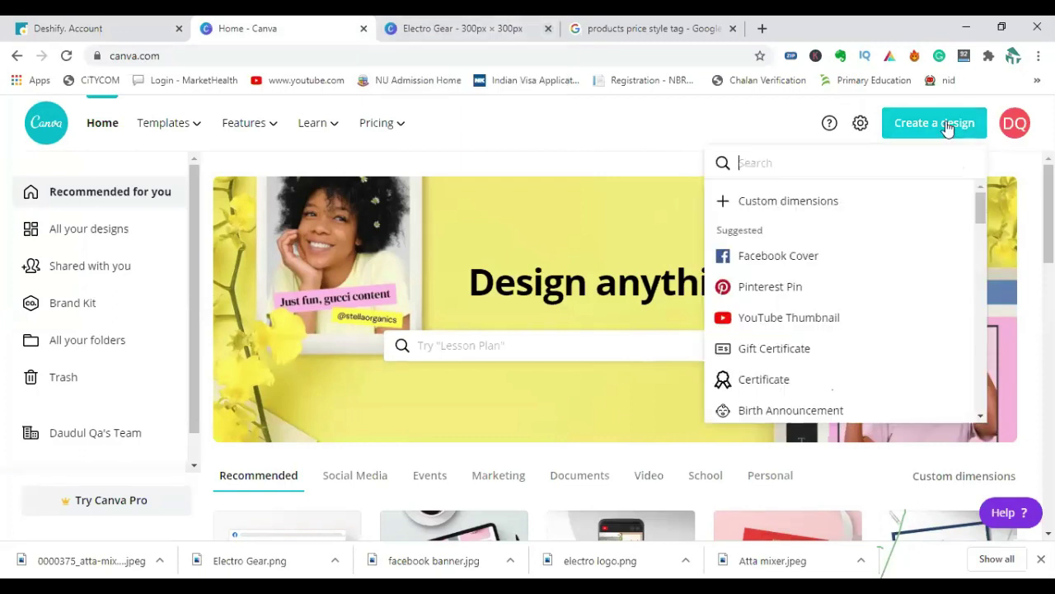
left_click(794, 206)
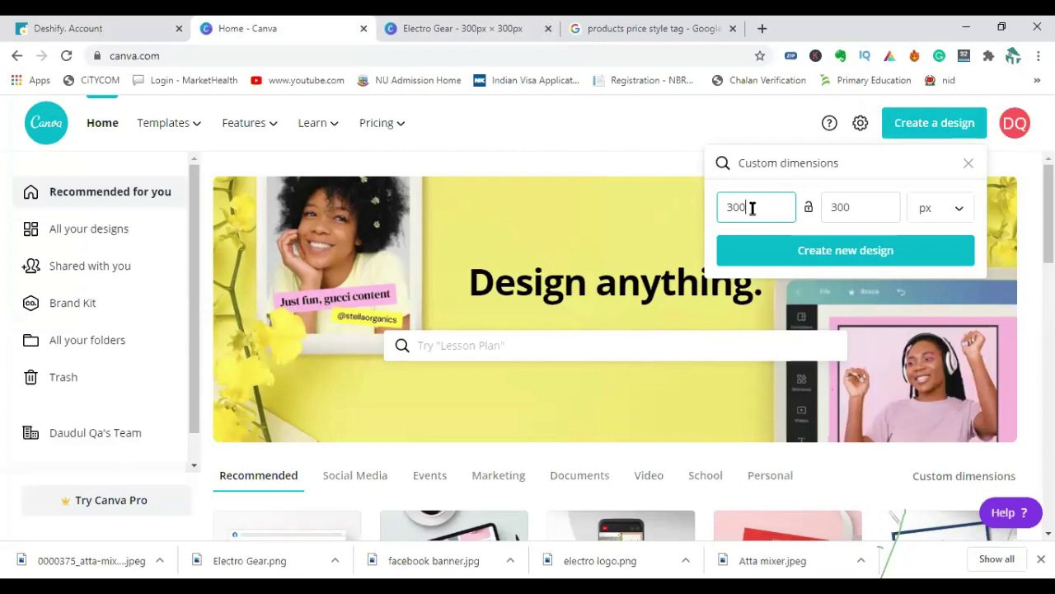
left_click_drag(743, 208, 725, 210)
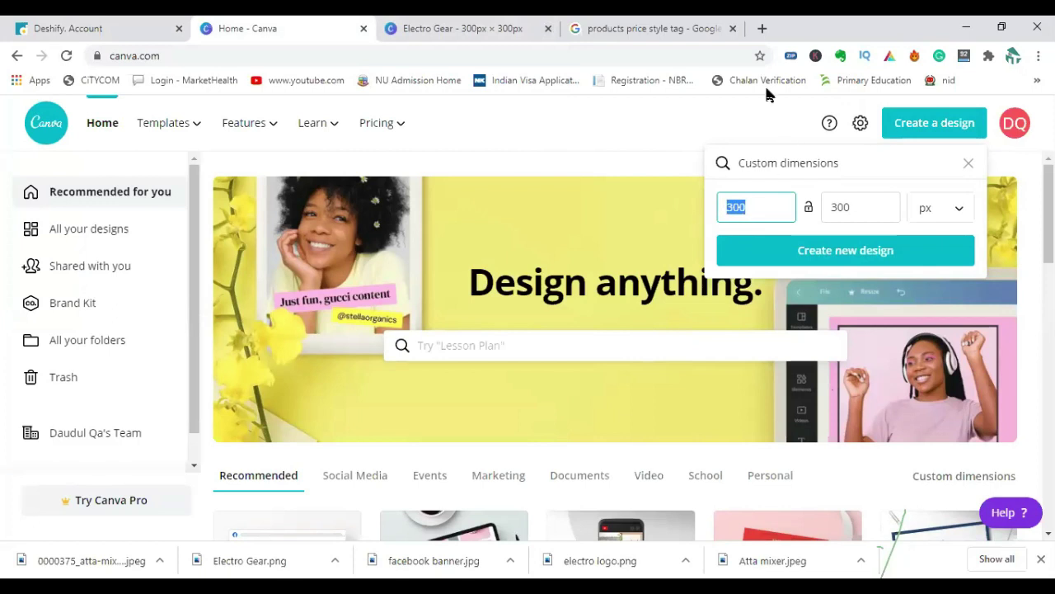
left_click(655, 28)
scroll(272, 256, "up", 3)
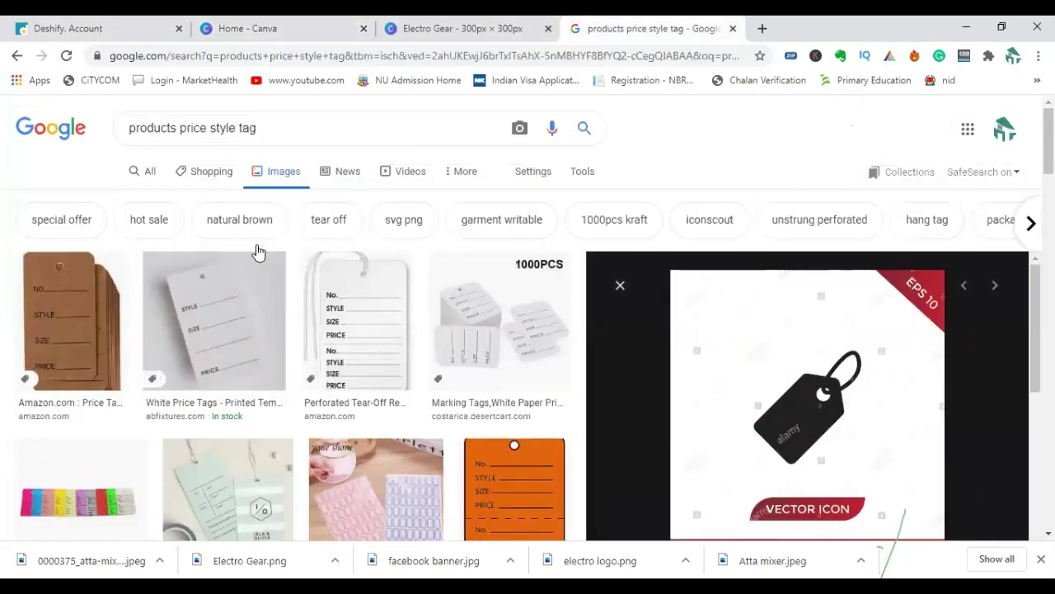
Replace the Google search with 'facebook products image size' and run it.
double_click(232, 127)
key("ctrl+a")
type("fa")
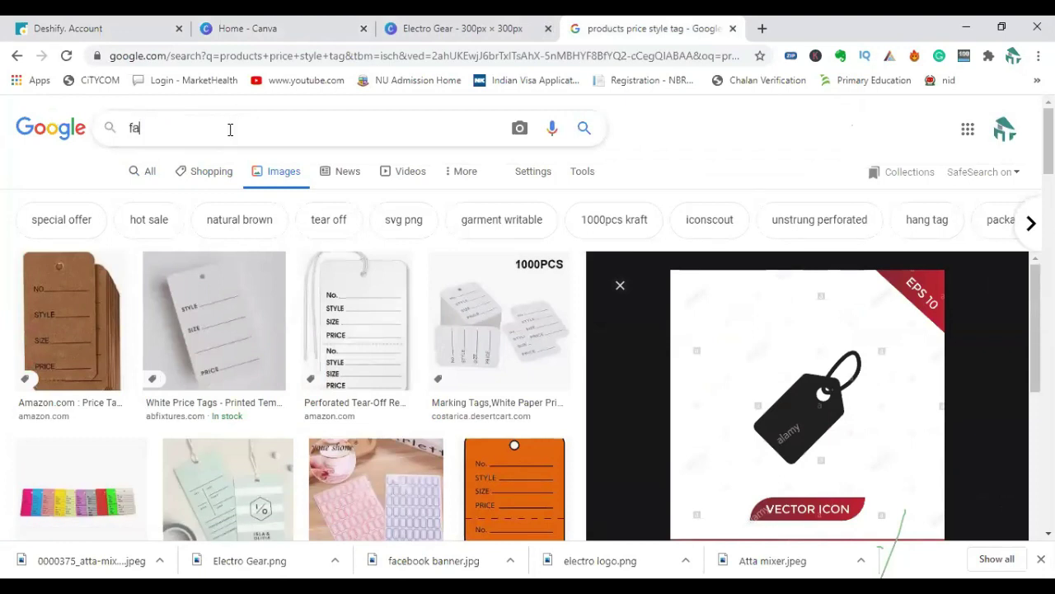
type("cebook ")
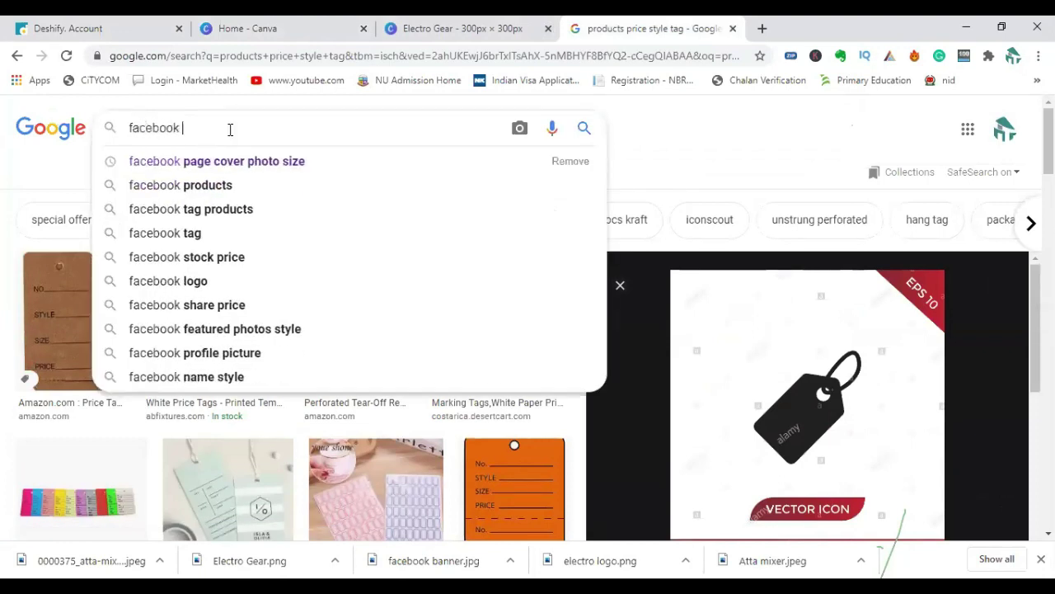
type("pag")
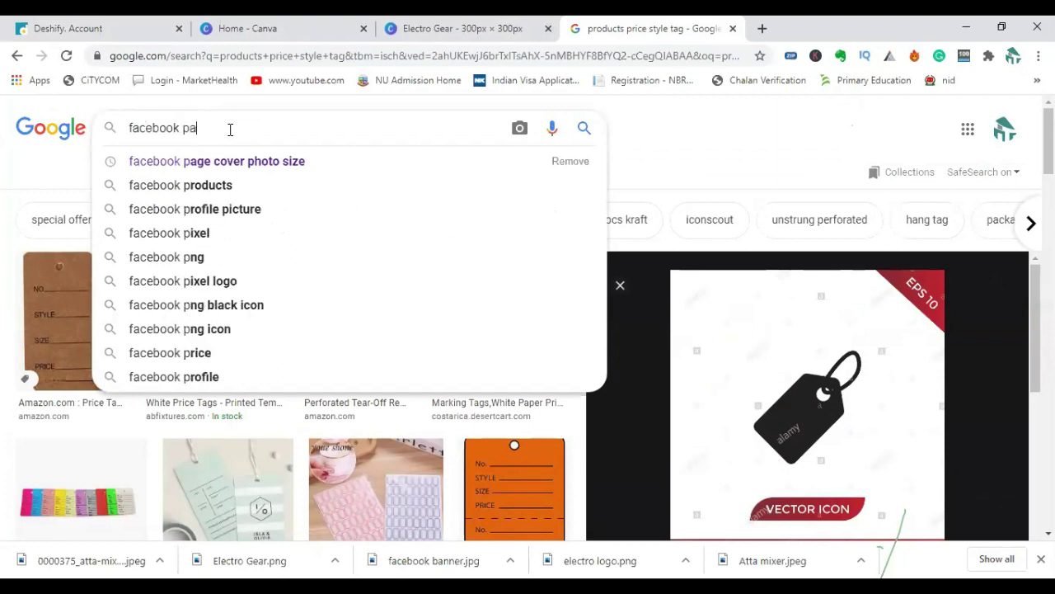
key("BackSpace")
key("BackSpace")
key("BackSpace")
key("Down")
key("Down")
left_click(232, 129)
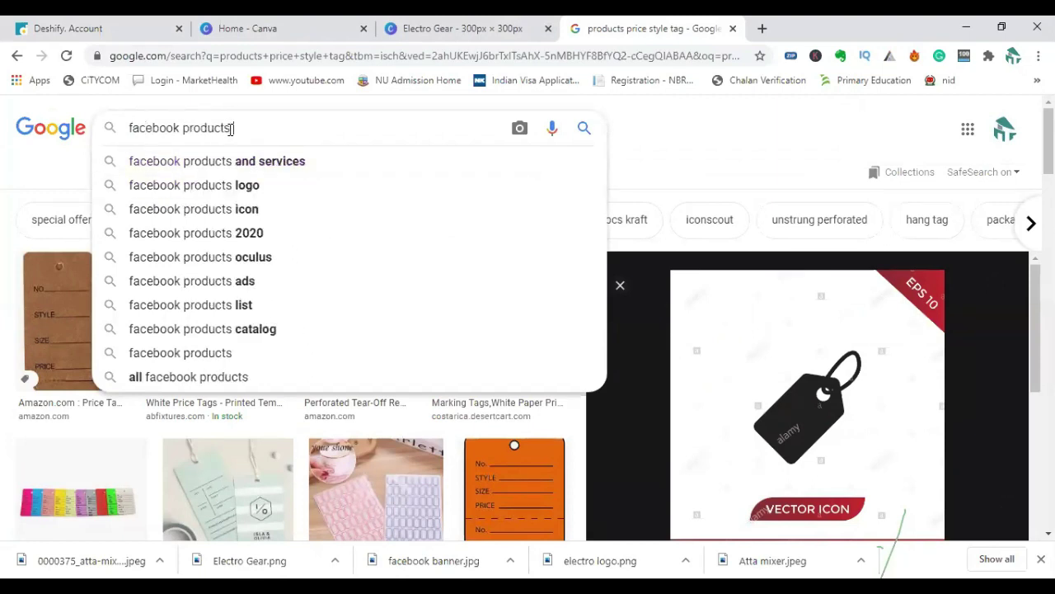
type("imave s")
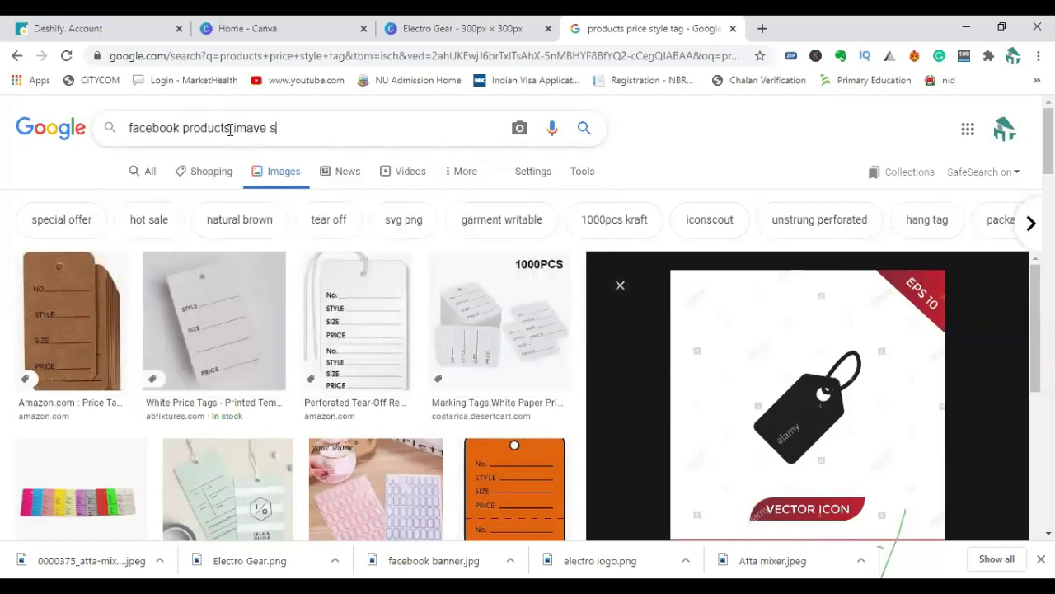
key("BackSpace")
key("BackSpace")
key("BackSpace")
key("BackSpace")
type("ge")
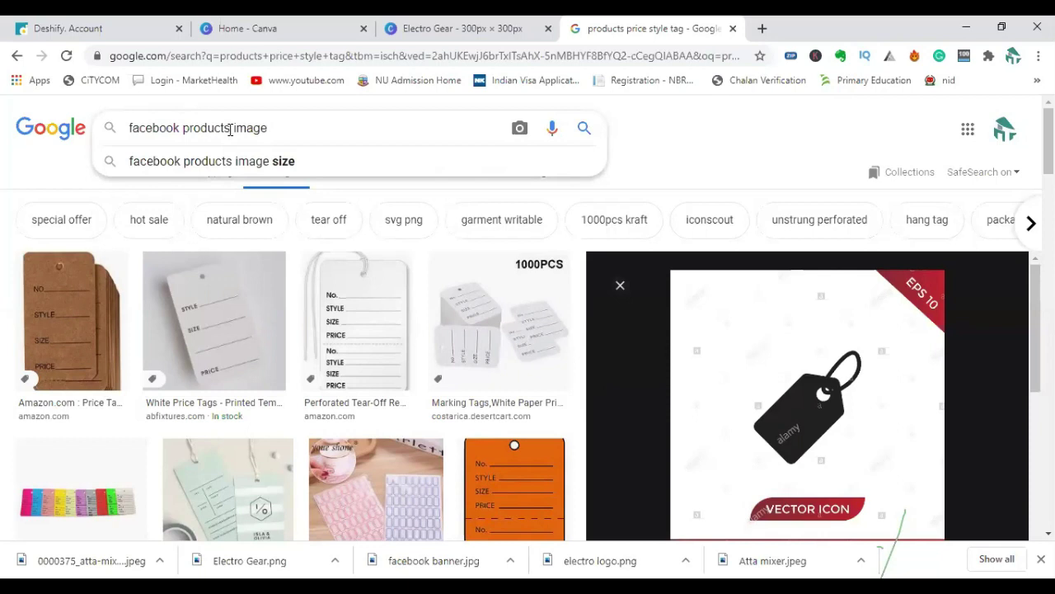
left_click(221, 162)
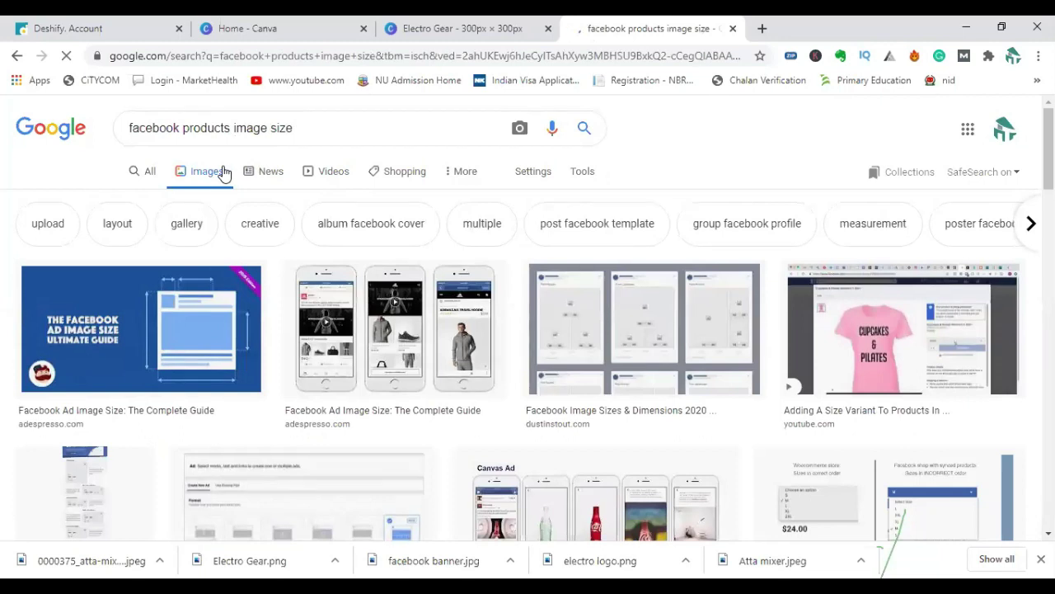
left_click(564, 544)
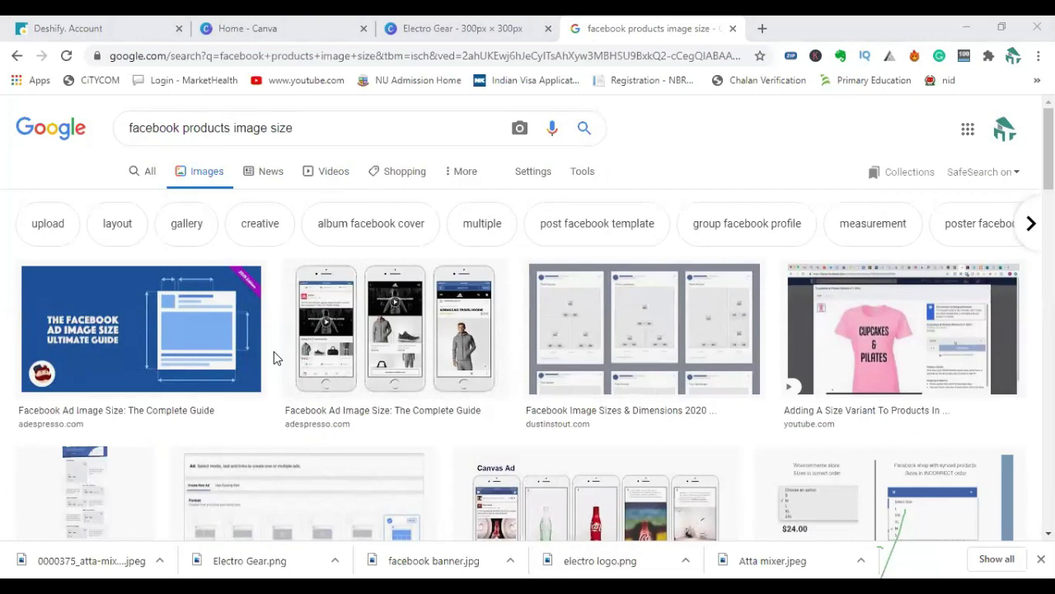
scroll(276, 363, "down", 3)
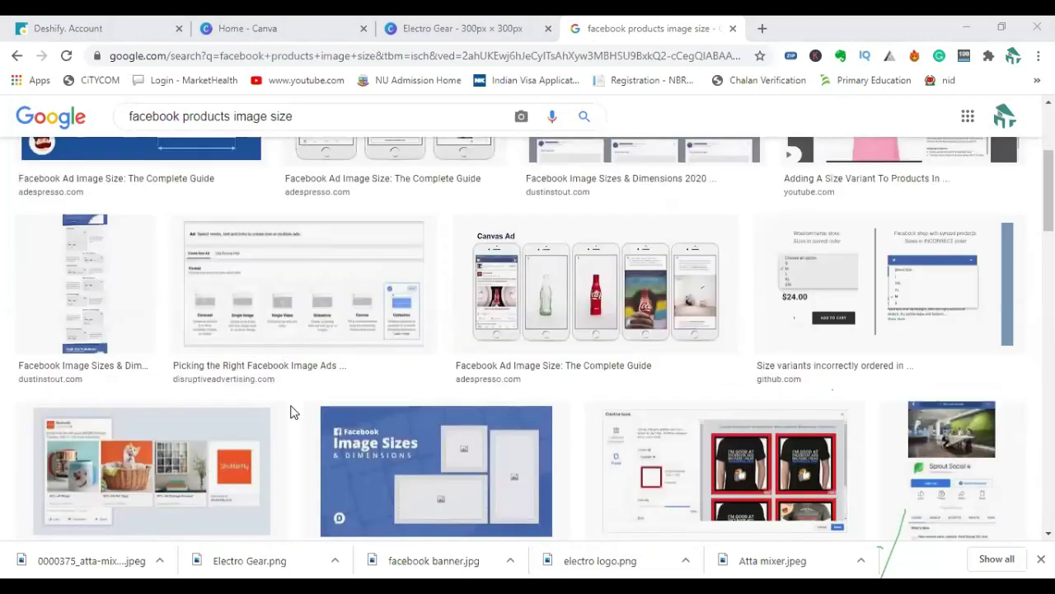
scroll(278, 373, "down", 2)
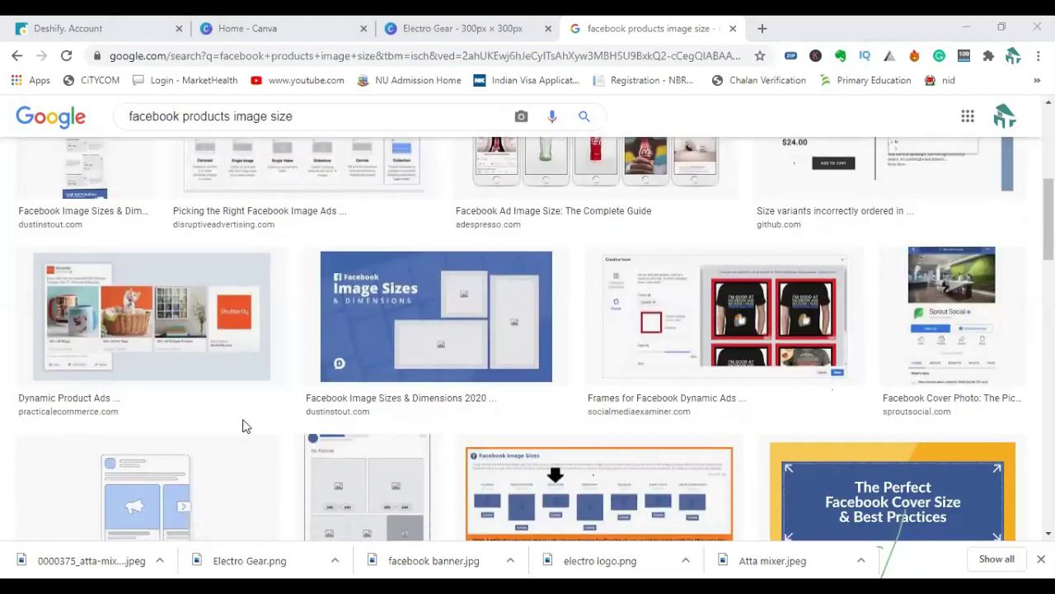
scroll(244, 422, "up", 5)
scroll(240, 396, "down", 1)
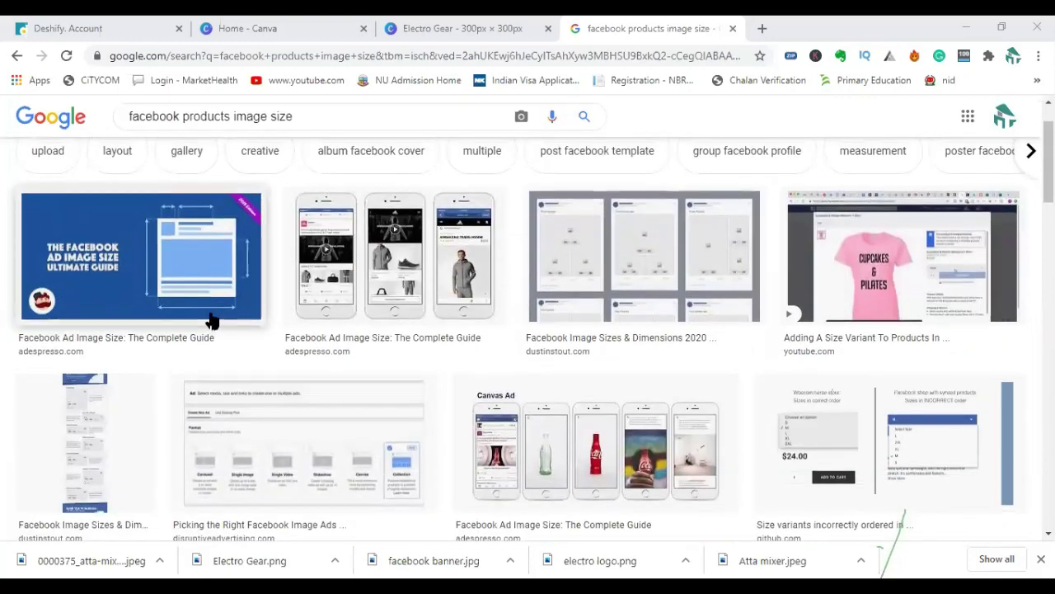
scroll(198, 305, "up", 1)
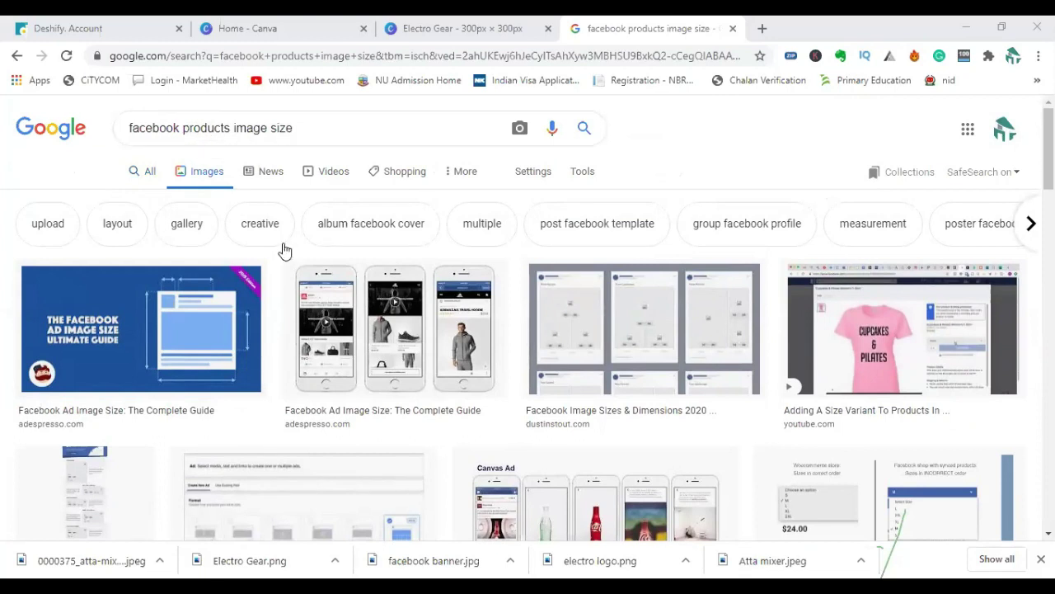
scroll(282, 247, "down", 3)
scroll(277, 245, "up", 3)
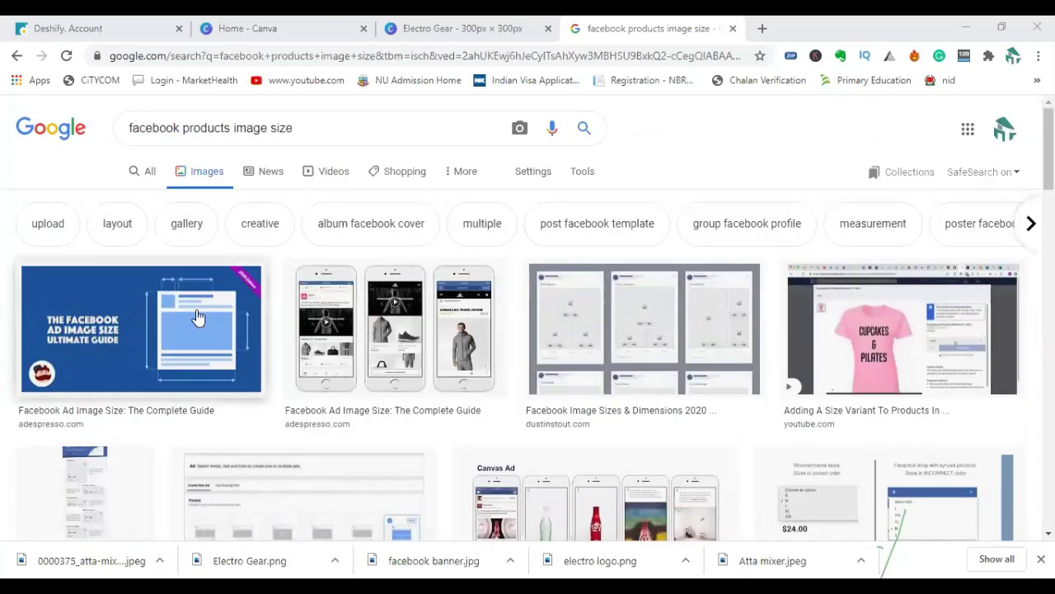
scroll(195, 329, "down", 4)
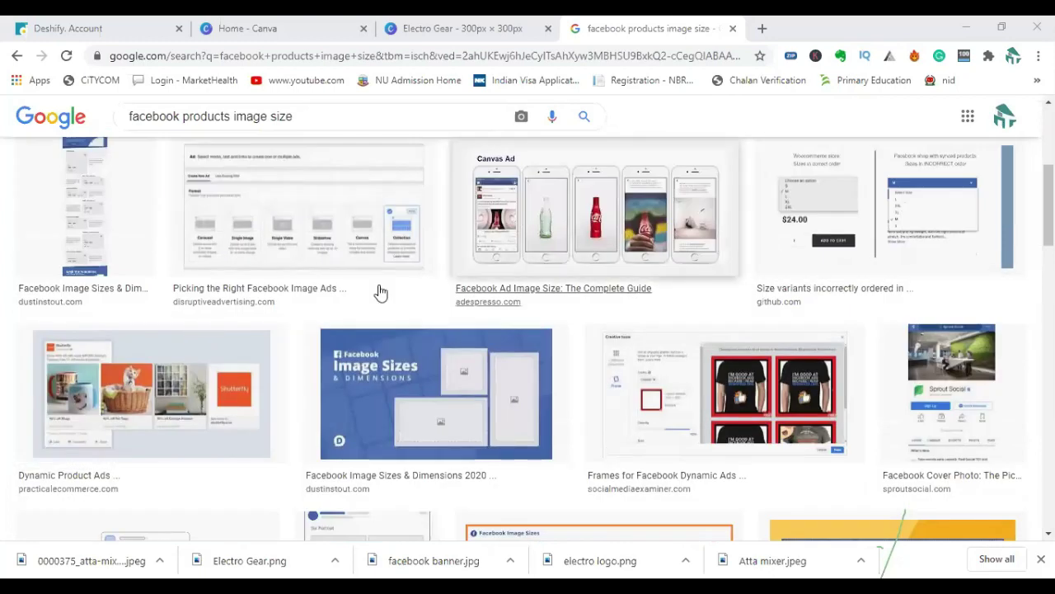
scroll(358, 306, "down", 3)
scroll(422, 296, "down", 4)
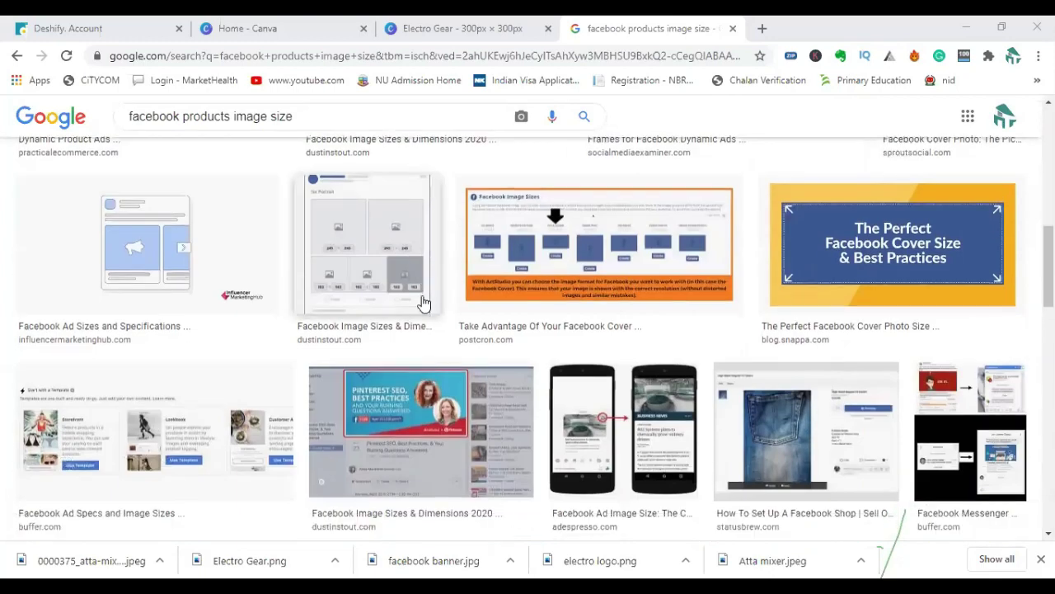
scroll(423, 302, "down", 3)
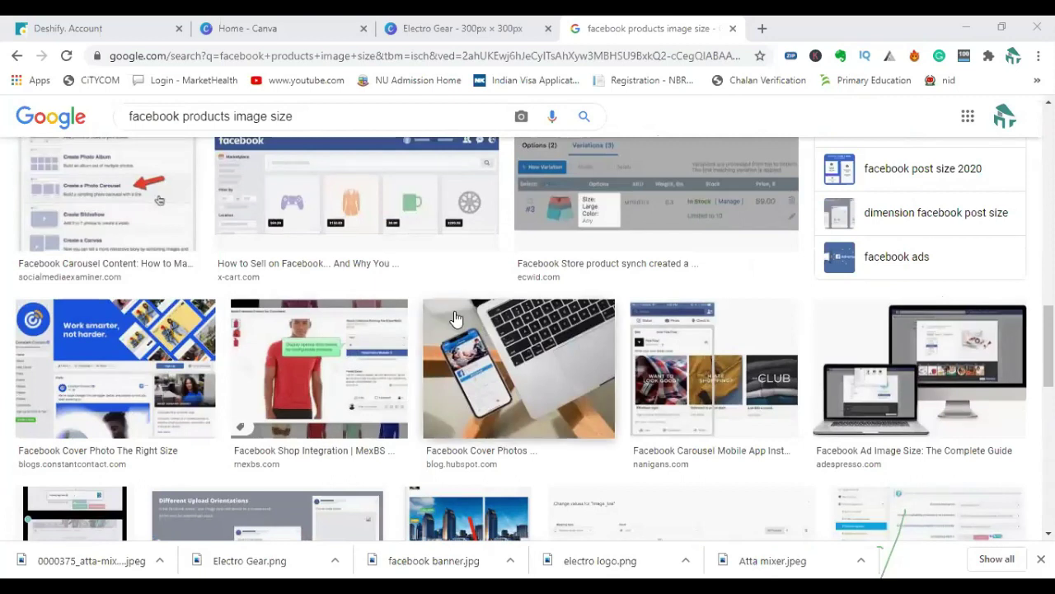
scroll(462, 321, "down", 3)
scroll(461, 296, "down", 3)
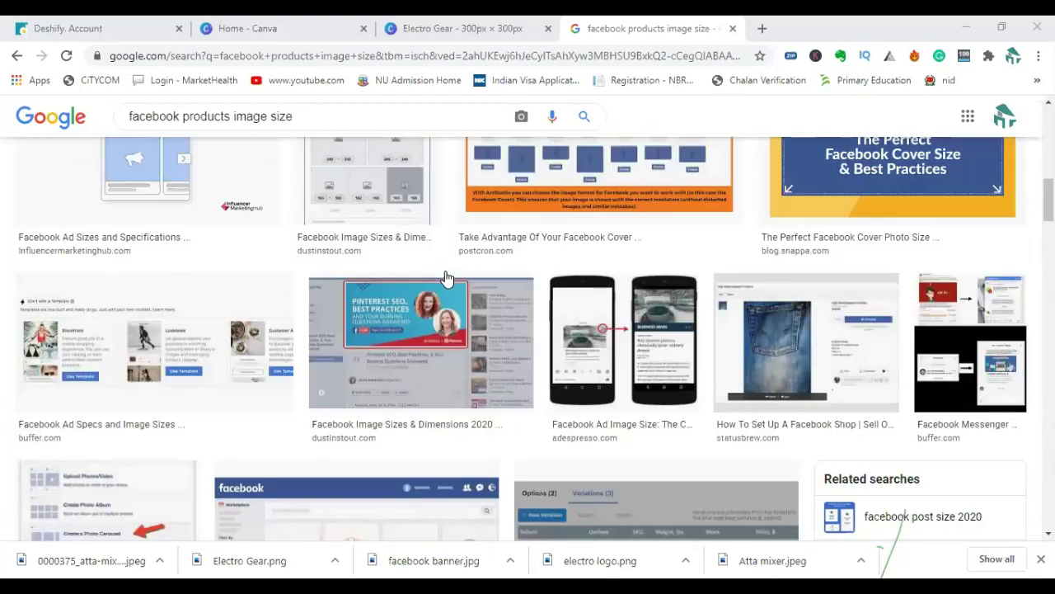
scroll(445, 279, "up", 15)
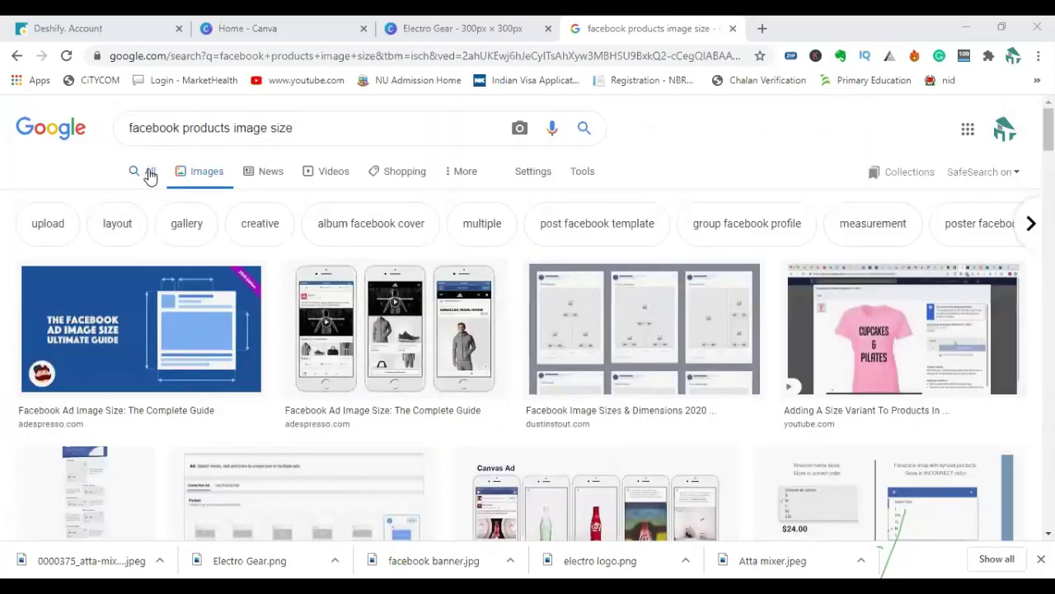
On the All results tab, highlight the recommended 1024 x 1024 px Facebook product image size.
left_click(151, 175)
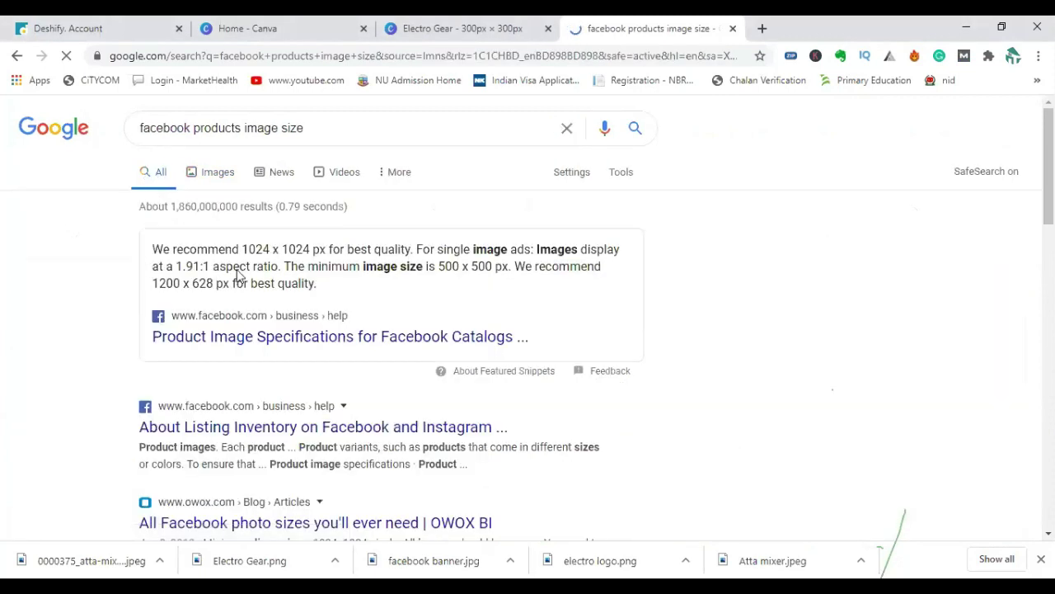
left_click_drag(242, 249, 311, 252)
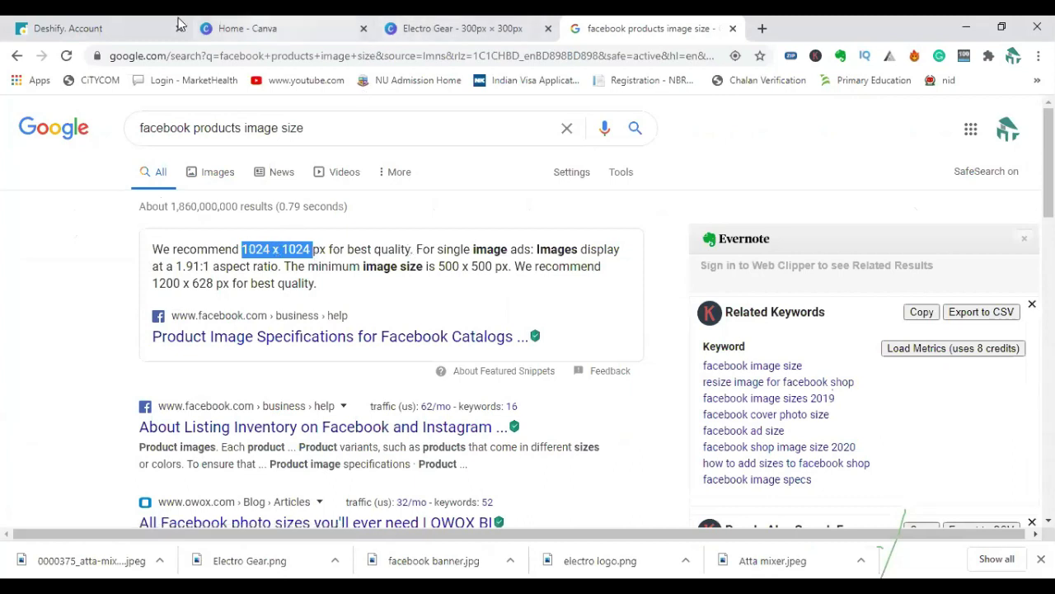
left_click(126, 32)
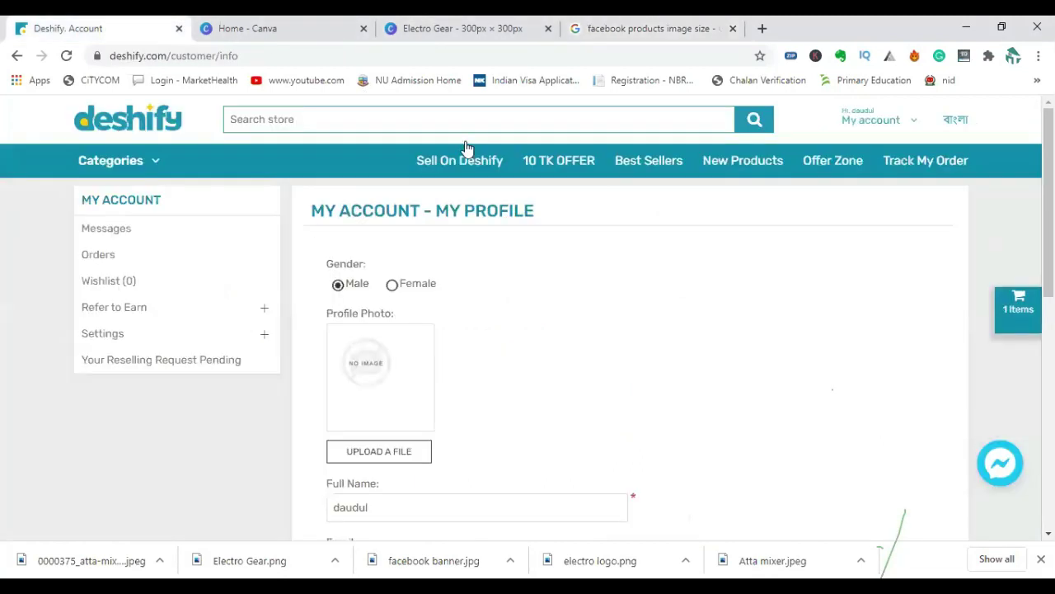
Set the custom width and height to 1024 px and create the new design.
left_click(295, 32)
type("1024")
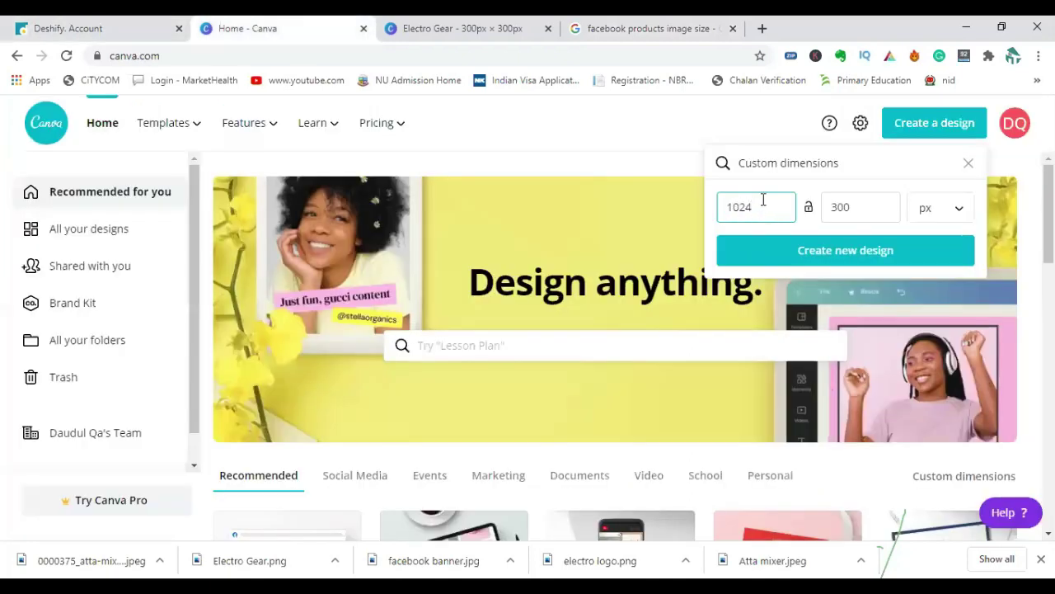
double_click(834, 207)
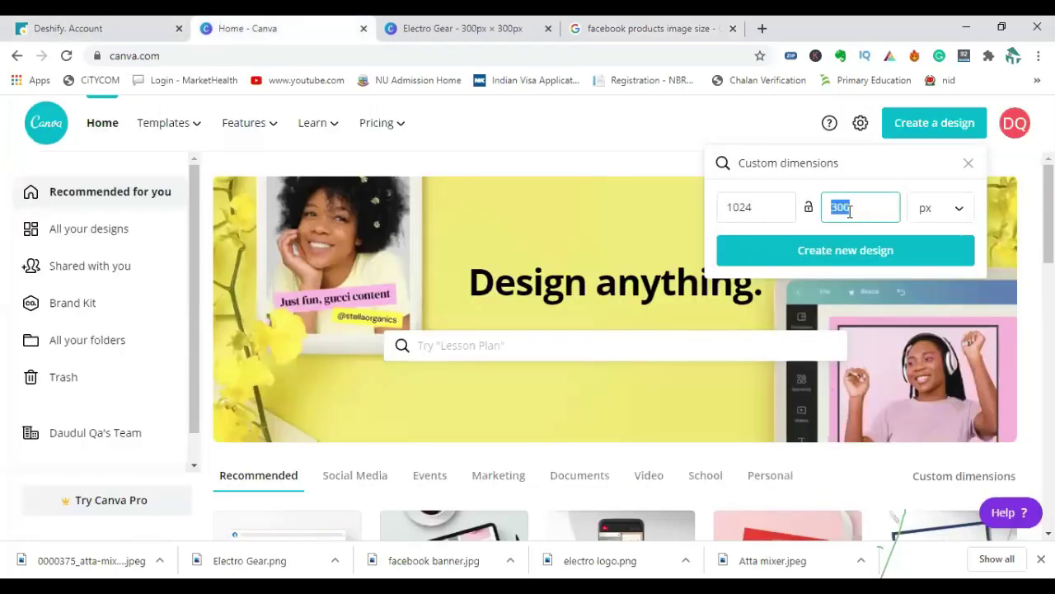
type("1024")
left_click(846, 252)
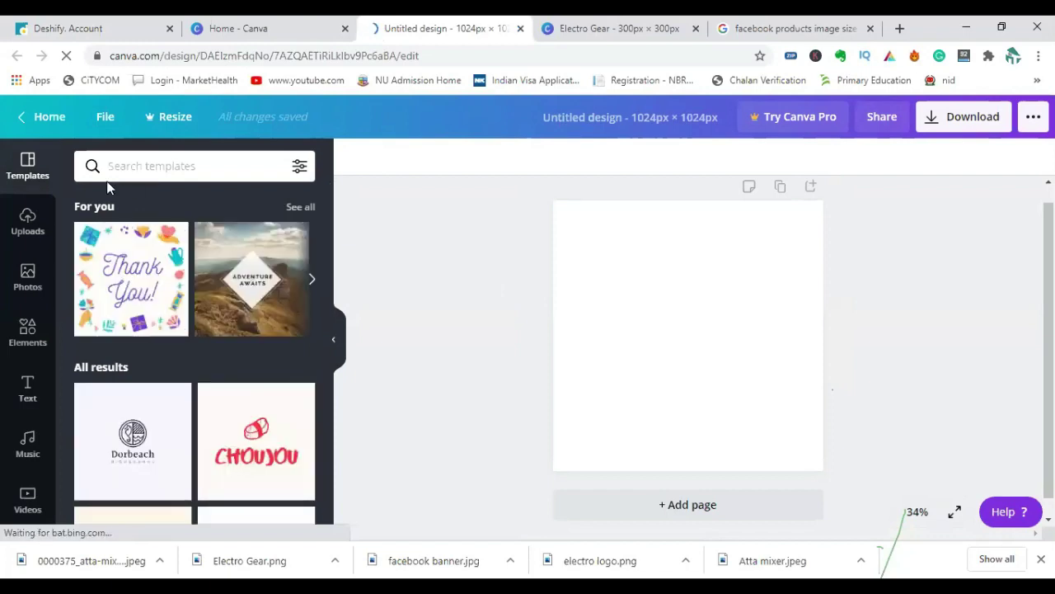
Search Canva templates for 'buy' and scroll through the matching designs.
left_click(28, 221)
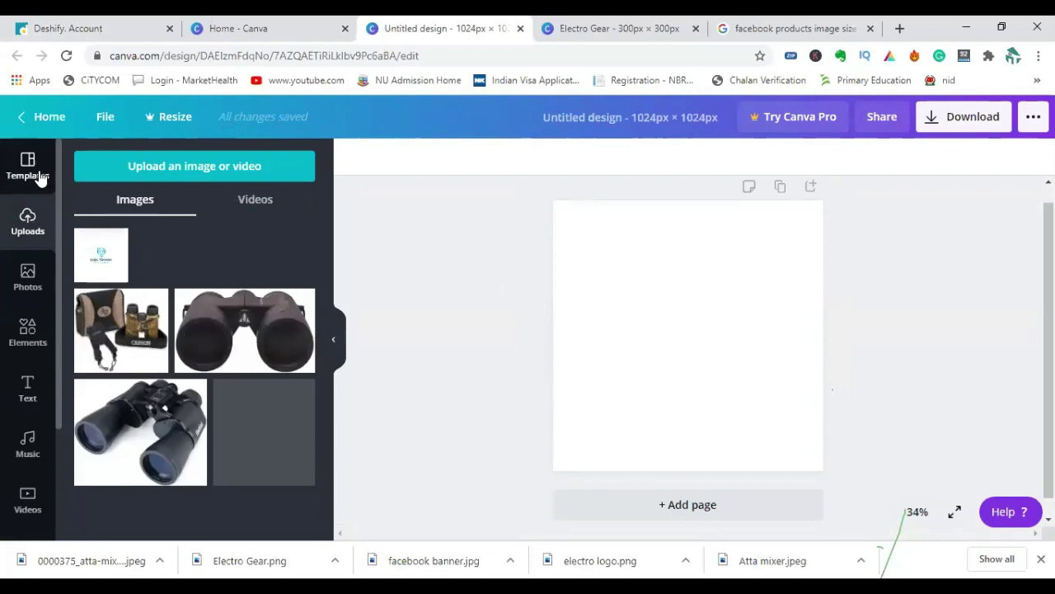
left_click(40, 176)
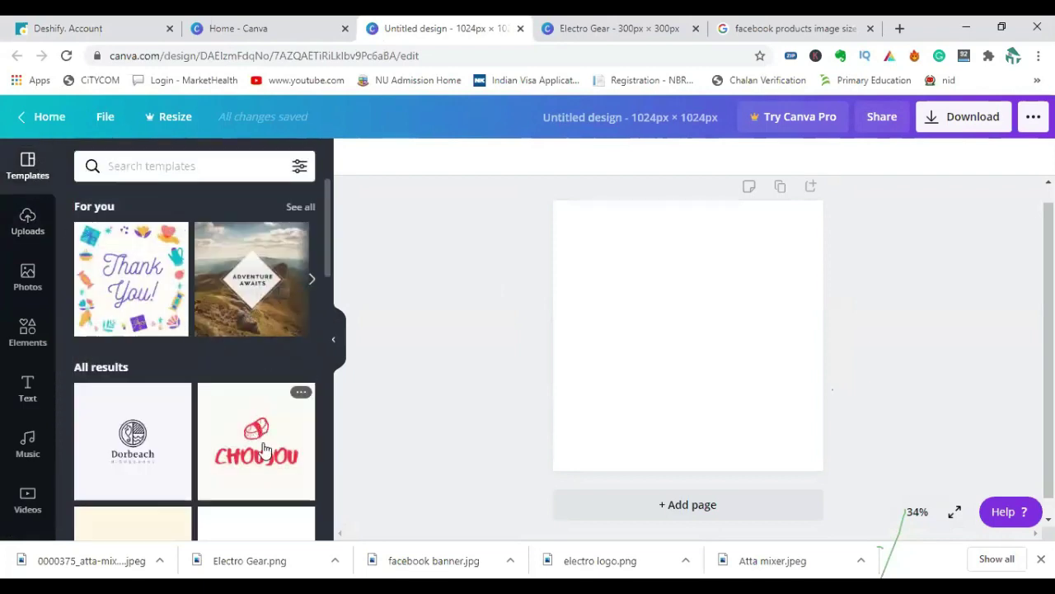
left_click(187, 166)
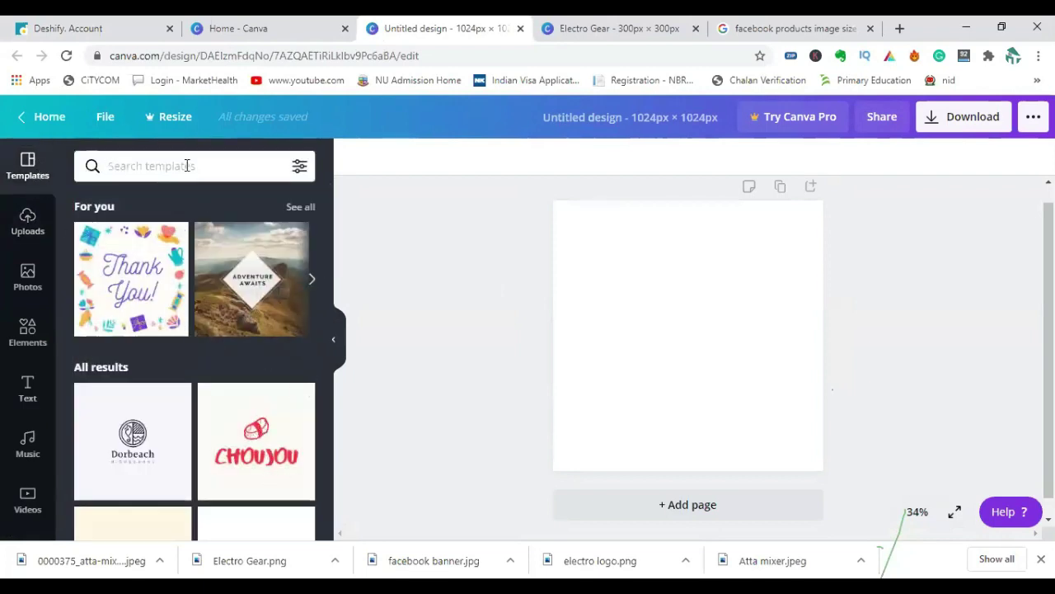
type("buy")
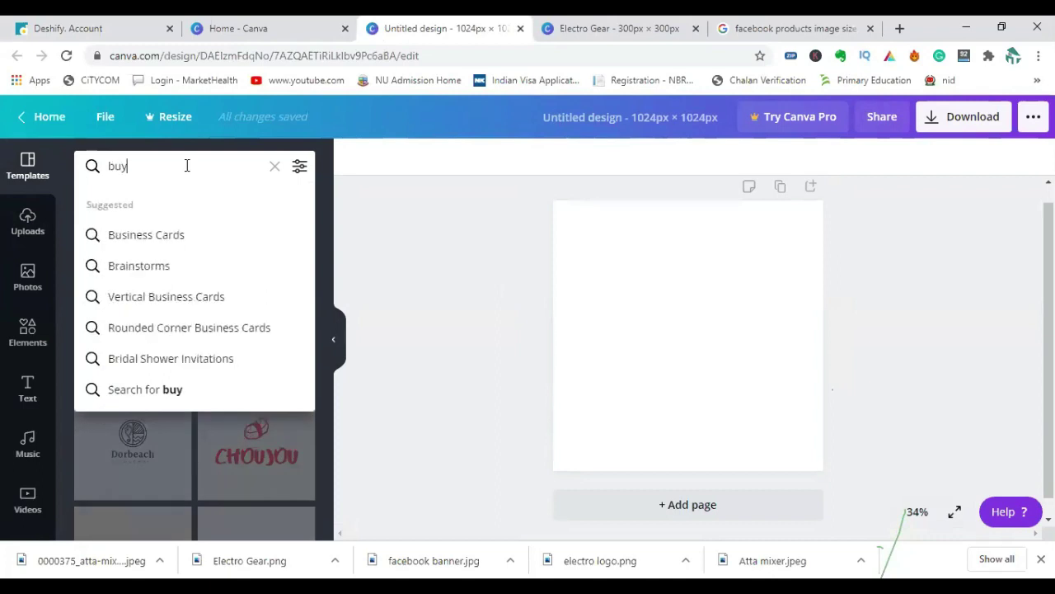
key("Return")
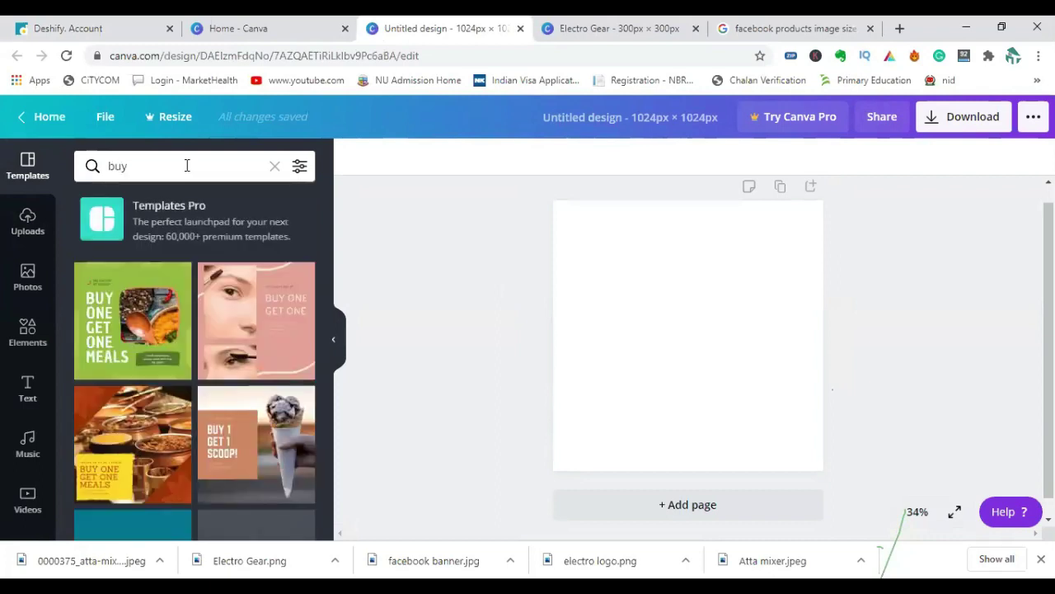
scroll(196, 376, "down", 3)
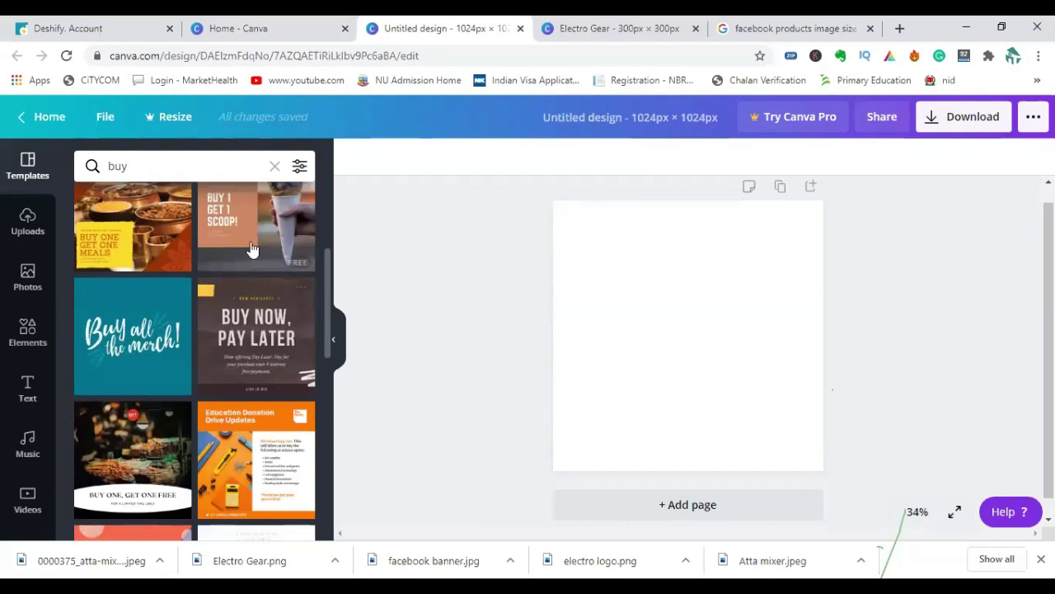
scroll(165, 387, "down", 4)
scroll(149, 394, "up", 3)
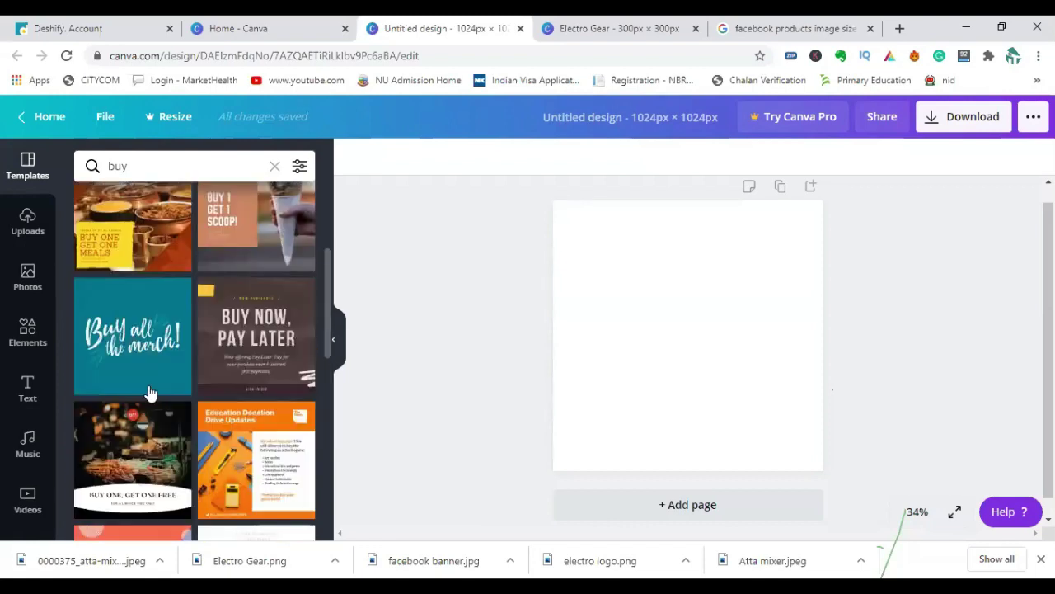
scroll(149, 413, "down", 2)
scroll(165, 429, "down", 3)
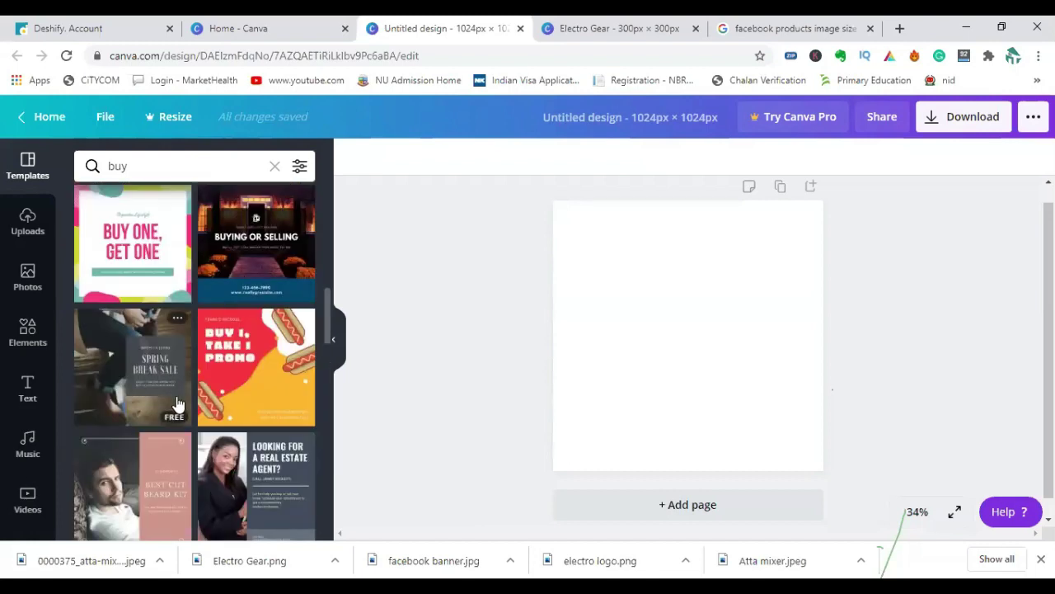
Upload 0000375_atta-mixer_500 from the computer and place it centred on the 1024 × 1024 design.
scroll(173, 396, "up", 8)
left_click(28, 221)
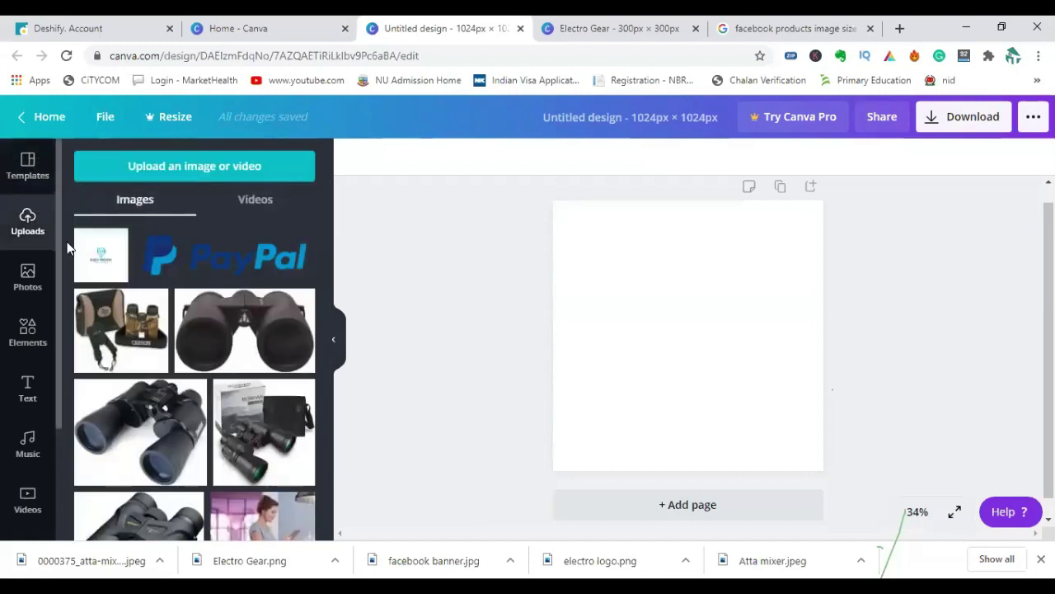
left_click(148, 175)
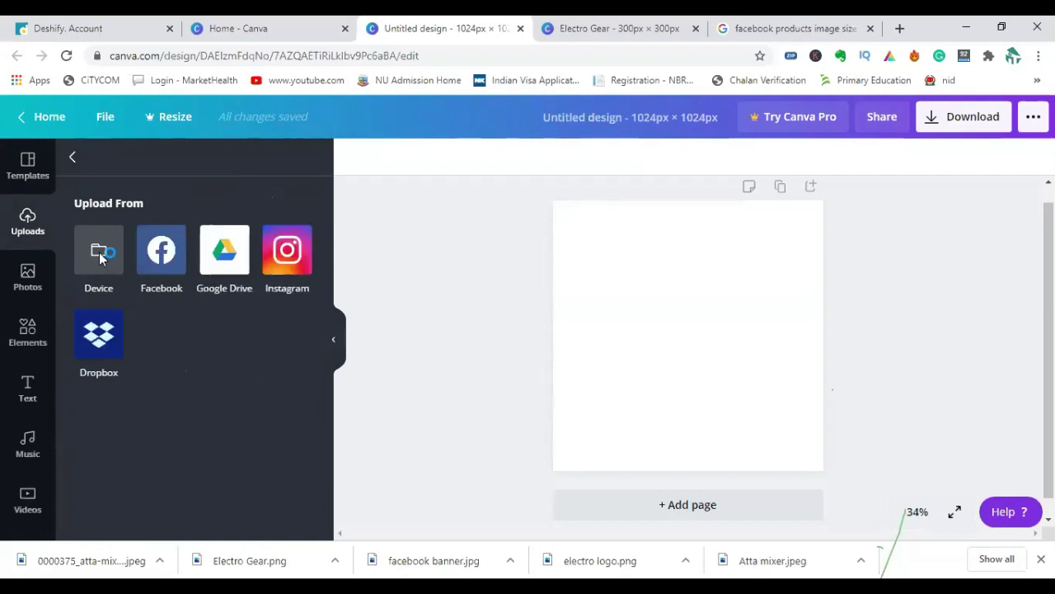
left_click(99, 253)
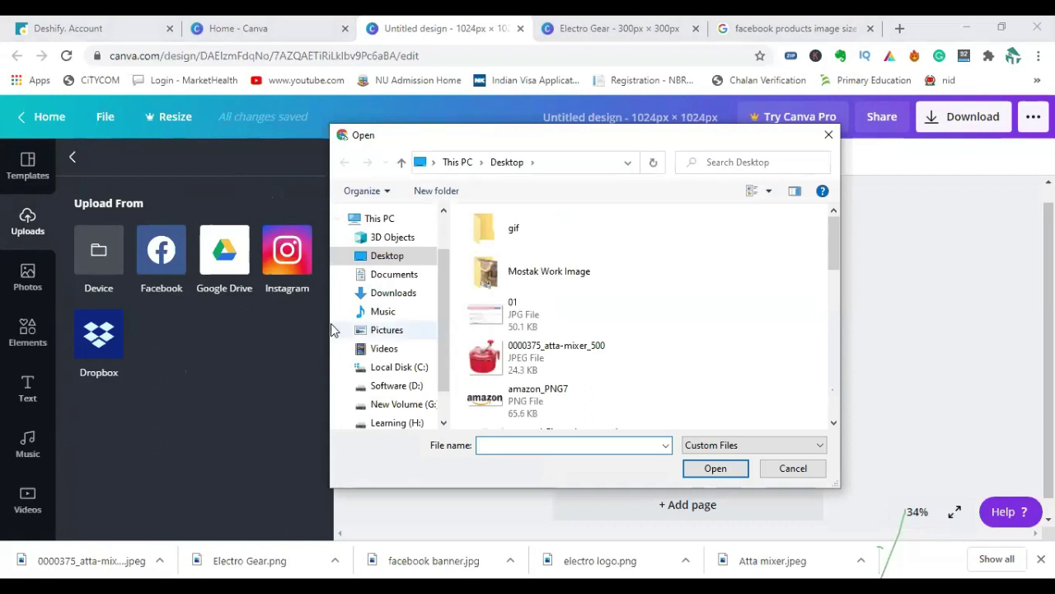
left_click(486, 356)
left_click(727, 477)
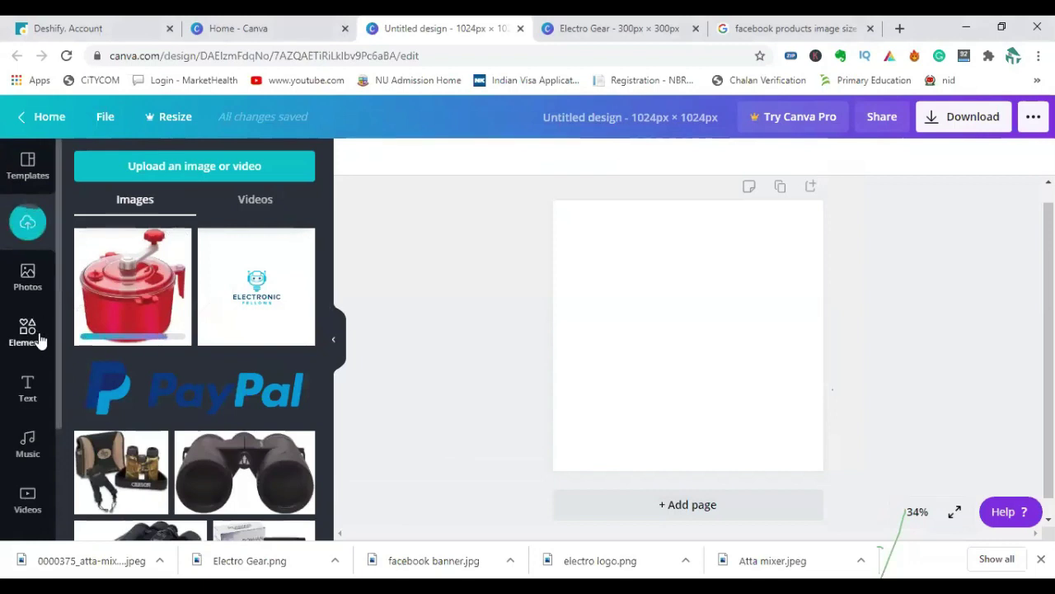
left_click(142, 315)
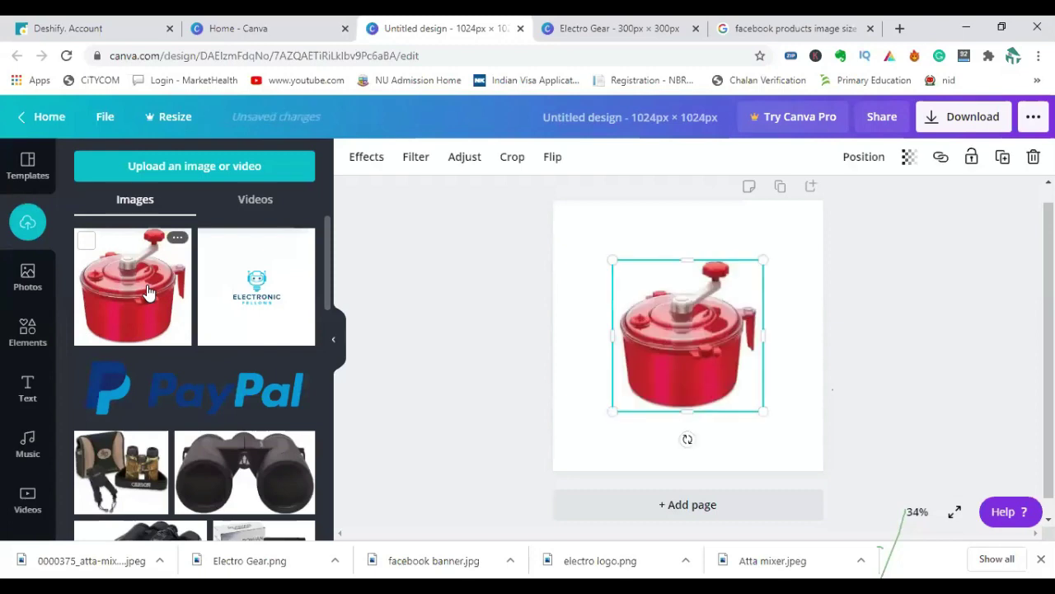
left_click(862, 373)
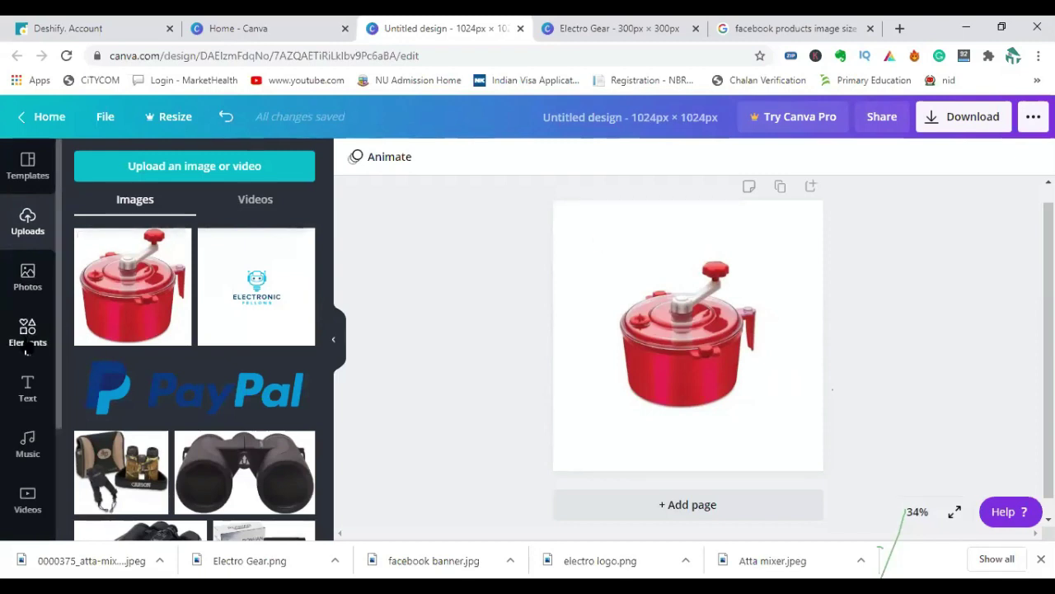
left_click(29, 385)
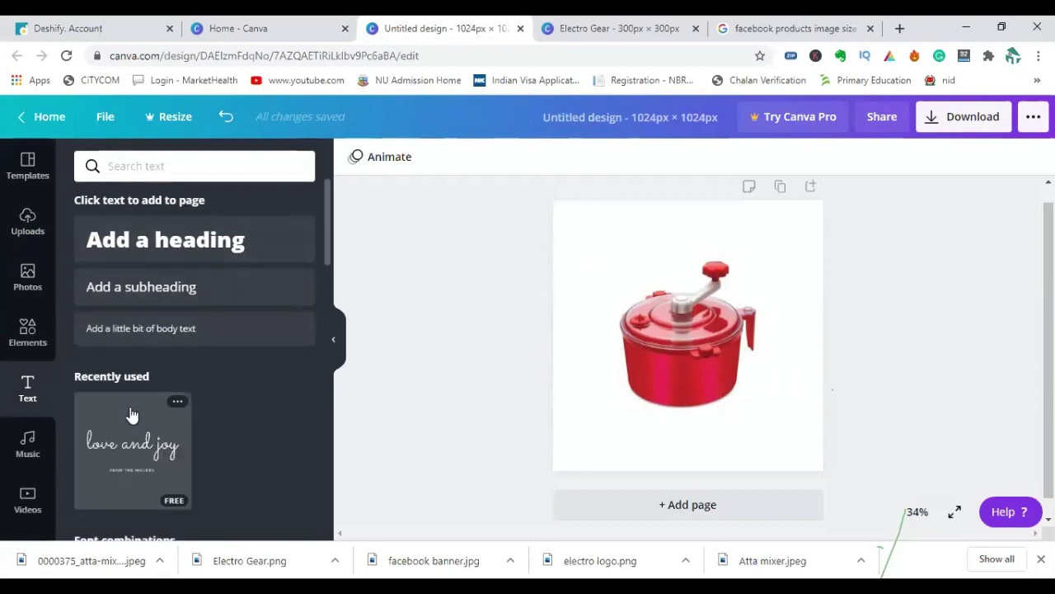
Add the 'love and joy' text combination at the top and delete its duplicate over the mixer.
left_click(186, 432)
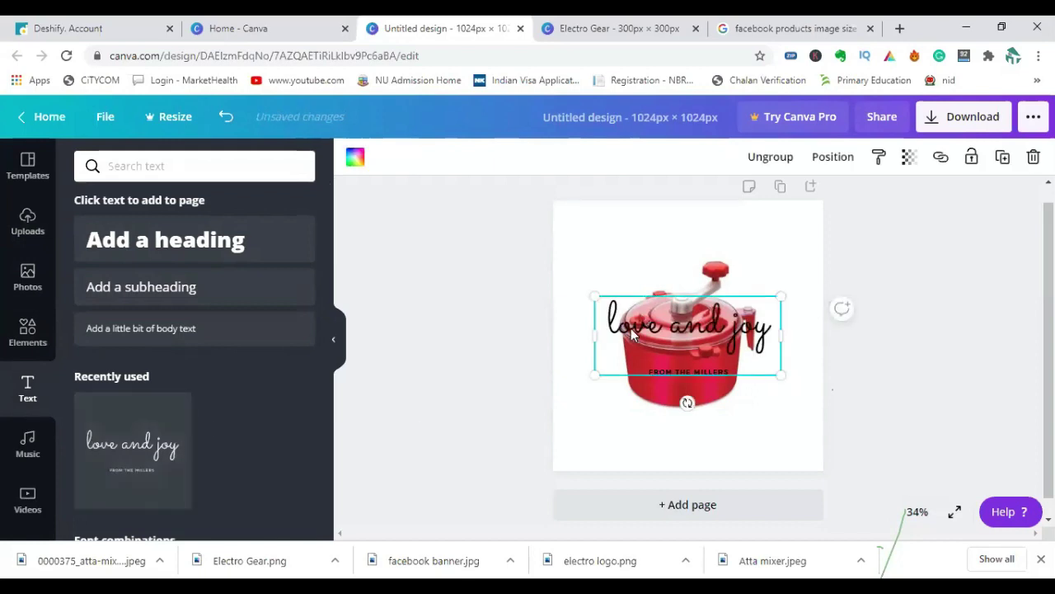
left_click_drag(633, 331, 618, 240)
left_click(655, 332)
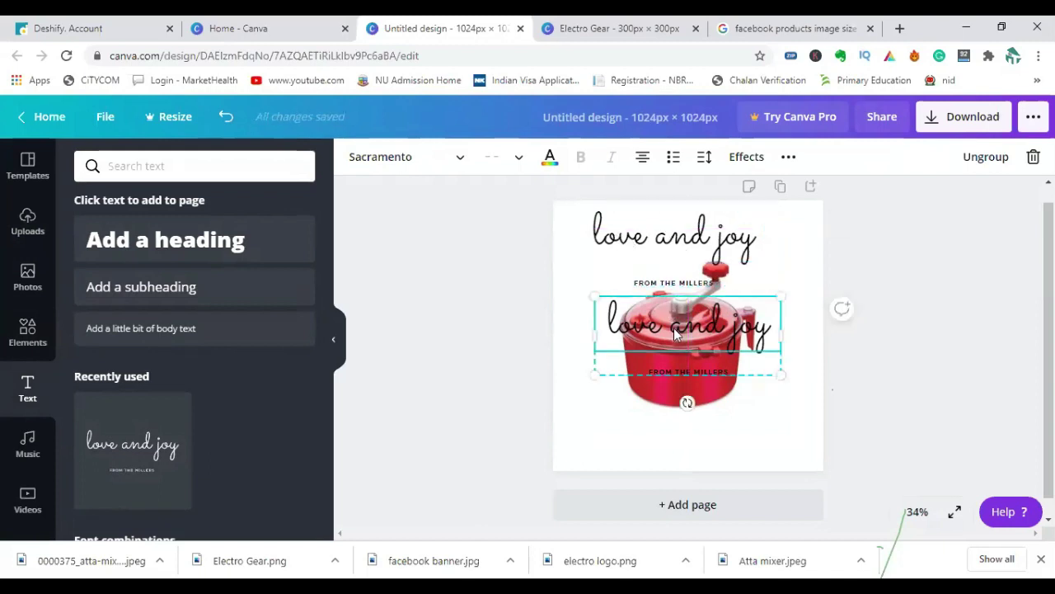
key("Delete")
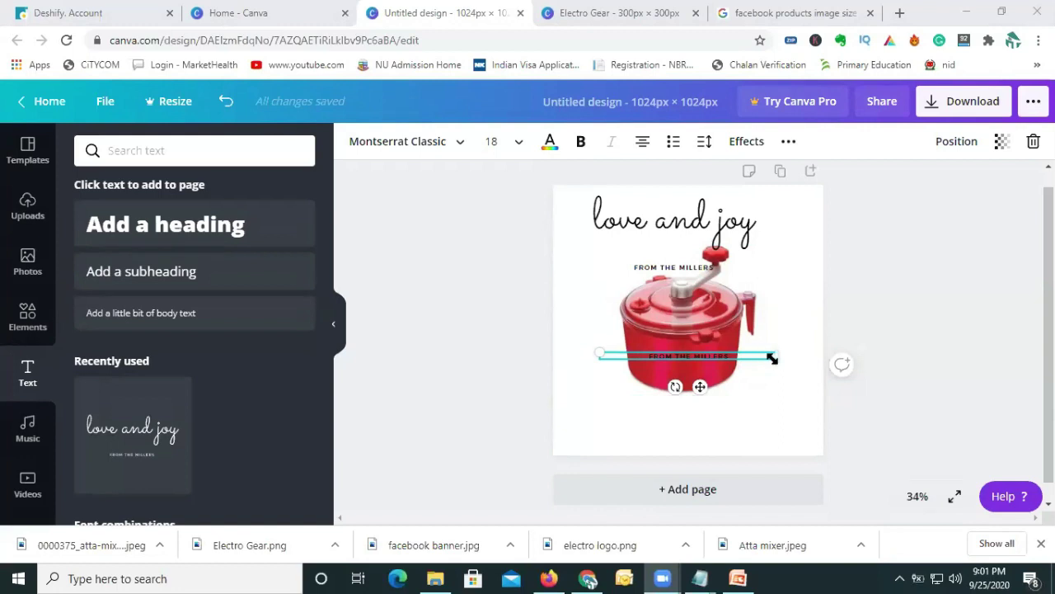
Delete both 'FROM THE MILLERS' text lines from the design.
left_click(679, 276)
left_click(666, 272)
triple_click(666, 270)
key("BackSpace")
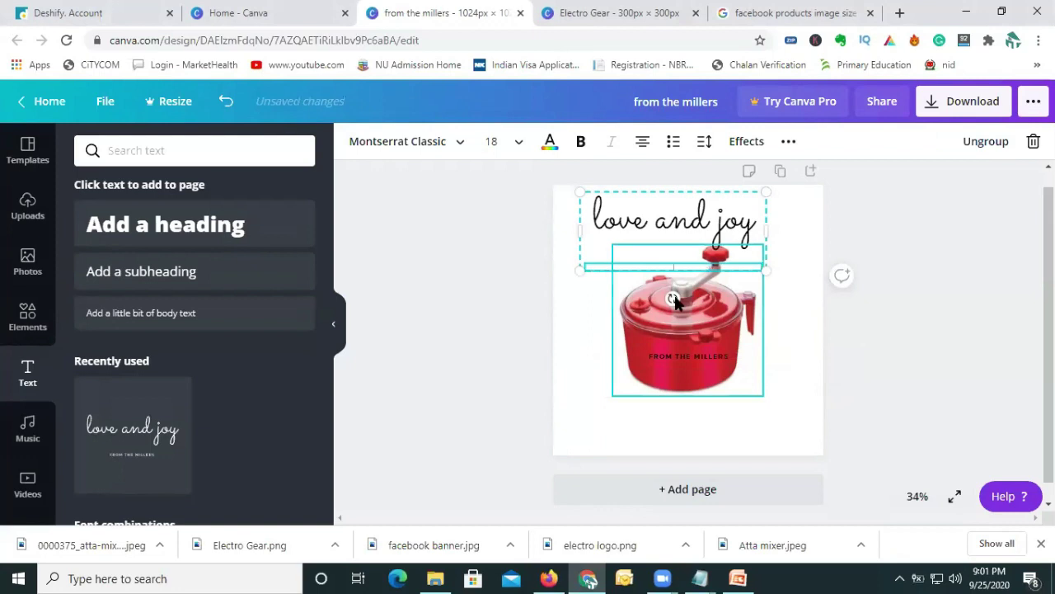
left_click(672, 358)
double_click(673, 355)
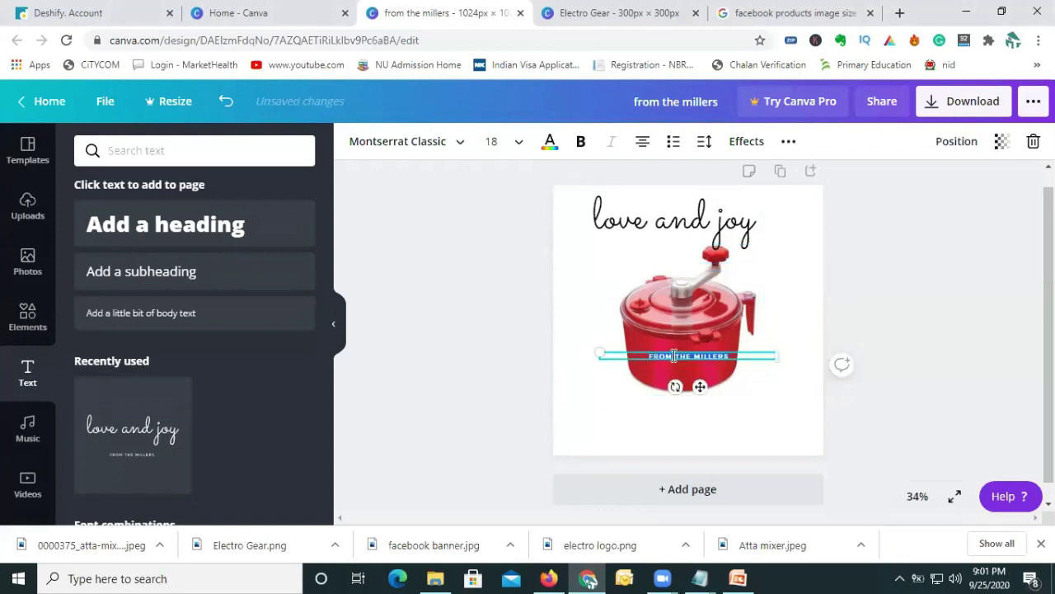
key("BackSpace")
Retype the script heading as 'Electro Gear' and shift the mixer image lower.
left_click(639, 220)
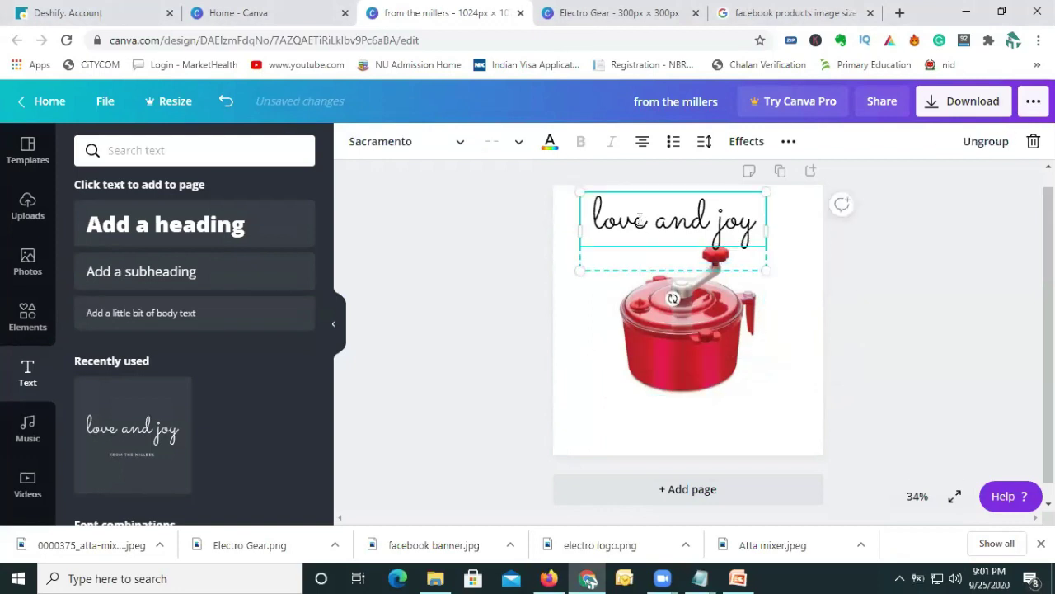
triple_click(639, 220)
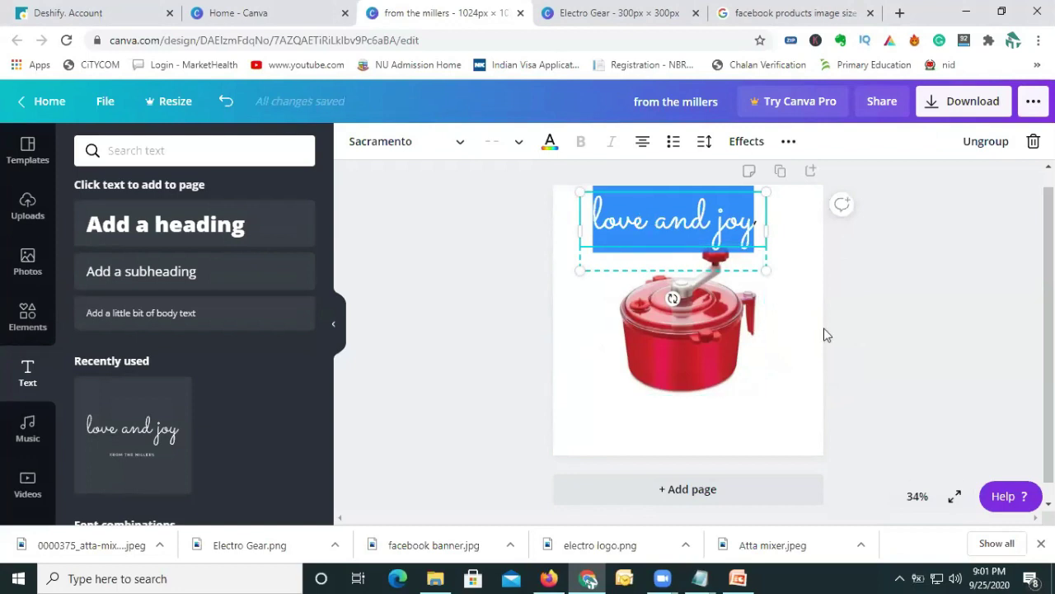
type("Ho")
key("BackSpace")
key("BackSpace")
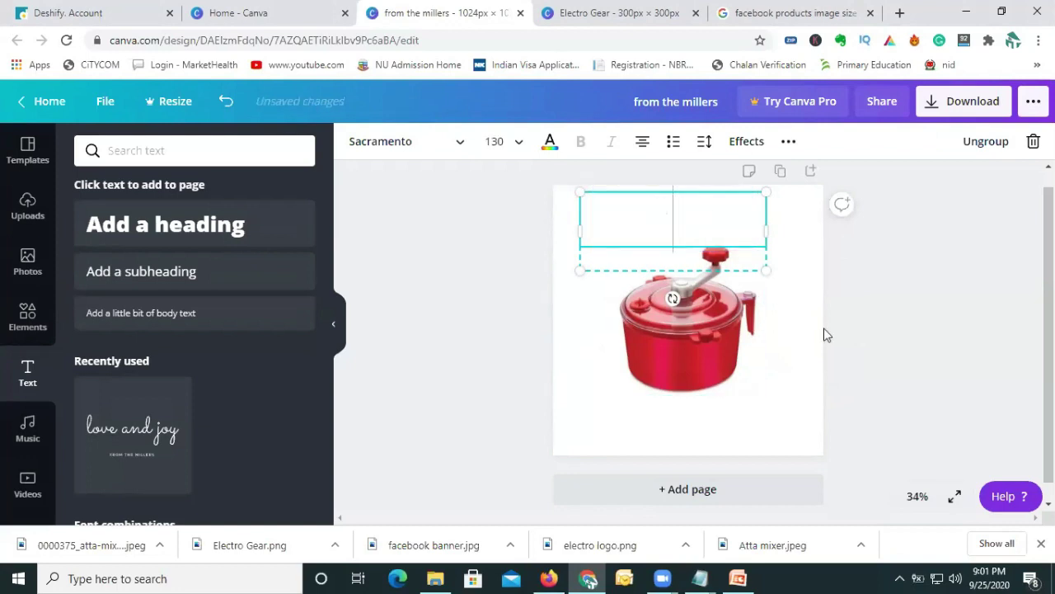
type("DE")
key("BackSpace")
key("BackSpace")
type("El")
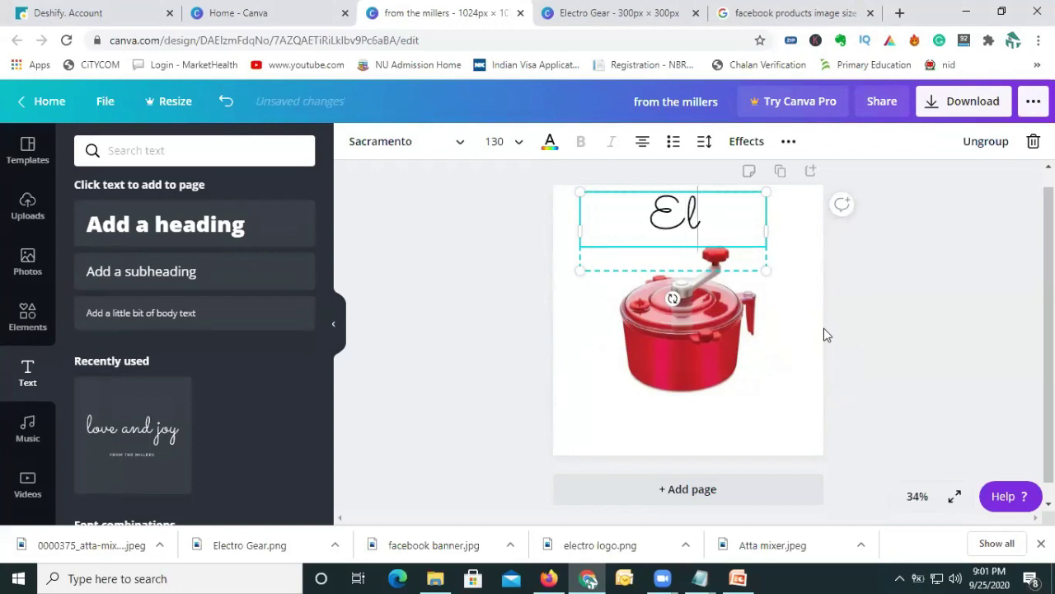
type("ectr")
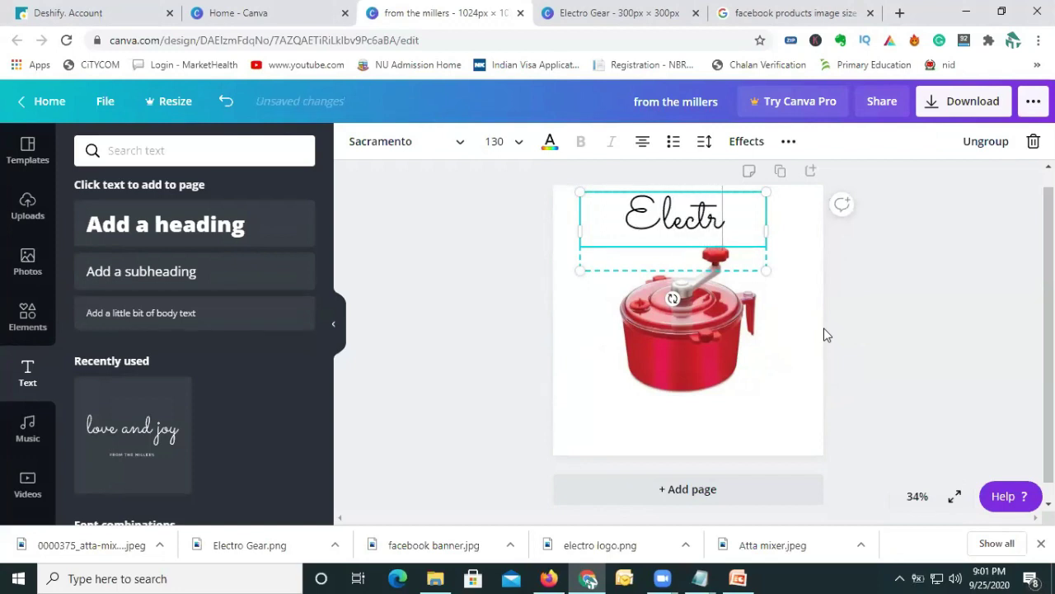
type("o Gear")
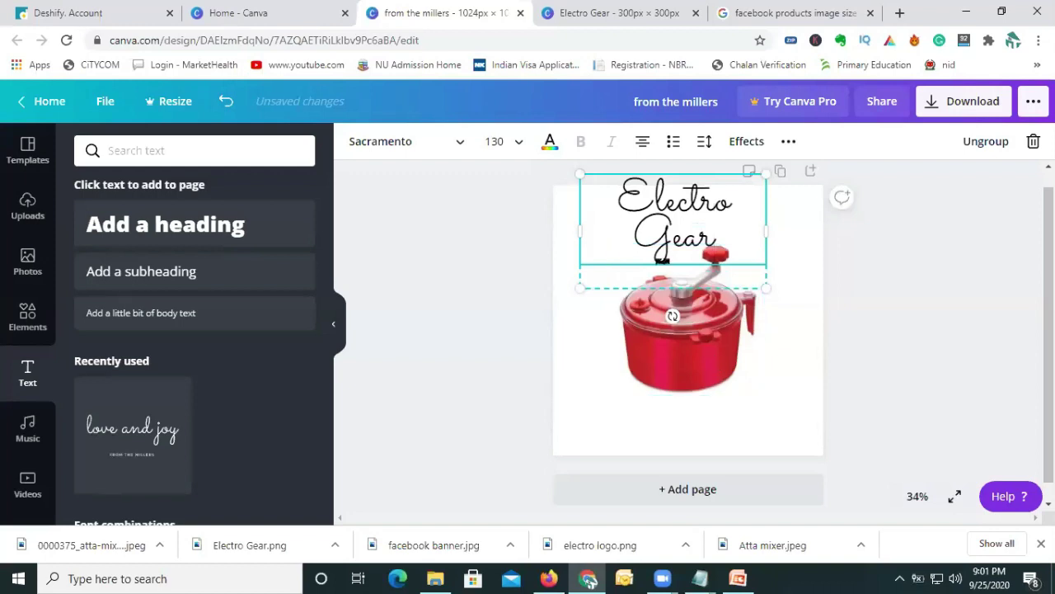
left_click(691, 327)
left_click_drag(691, 326, 691, 345)
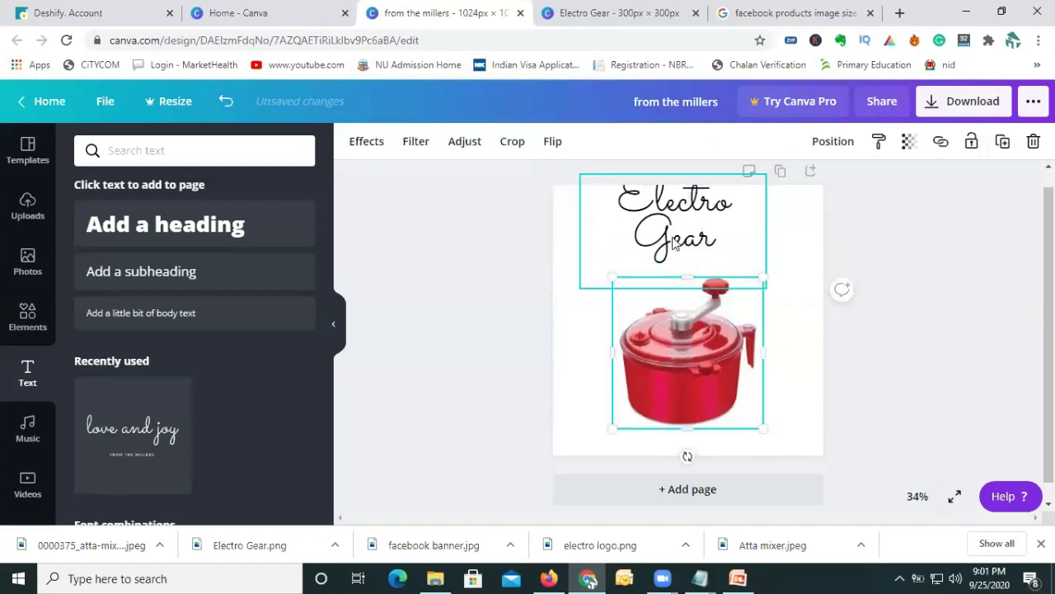
Set the Electro Gear heading font size to 108 so it fits on one line.
left_click(582, 231)
left_click(495, 142)
left_click(495, 142)
left_click(494, 142)
type("100")
key("Return")
left_click(498, 143)
left_click(500, 140)
type("108")
key("Return")
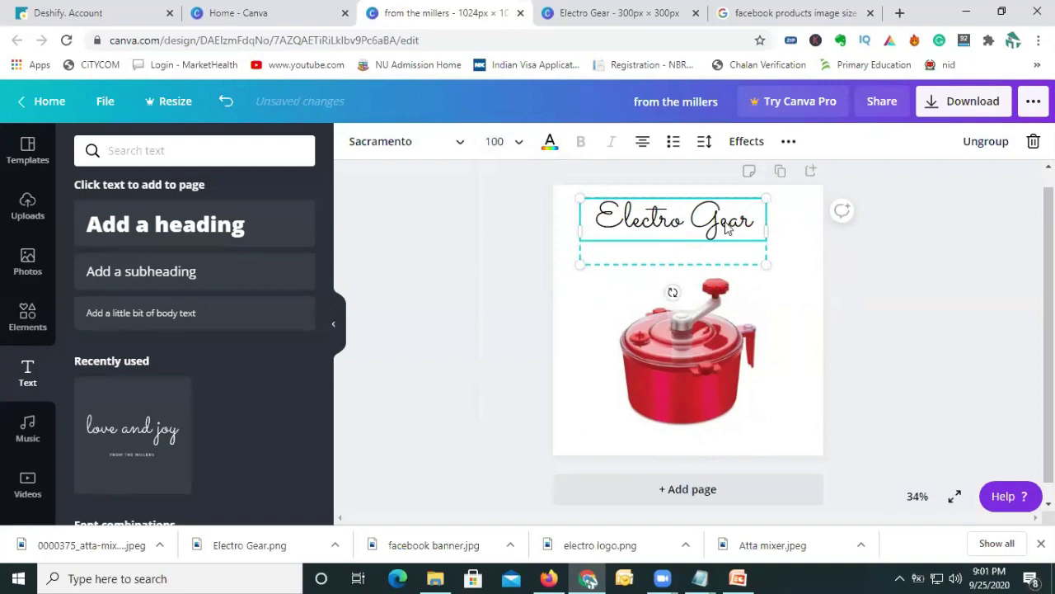
Nudge the heading slightly and move the mixer up, centred beneath it.
left_click_drag(714, 232, 719, 238)
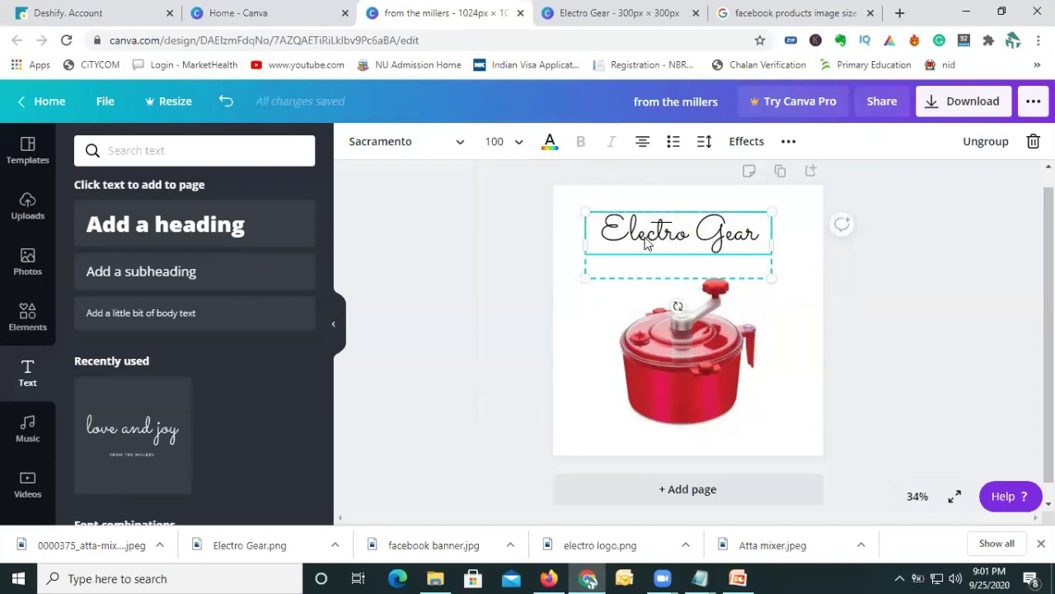
left_click(691, 343)
left_click_drag(691, 343, 683, 312)
left_click(629, 448)
left_click(598, 380)
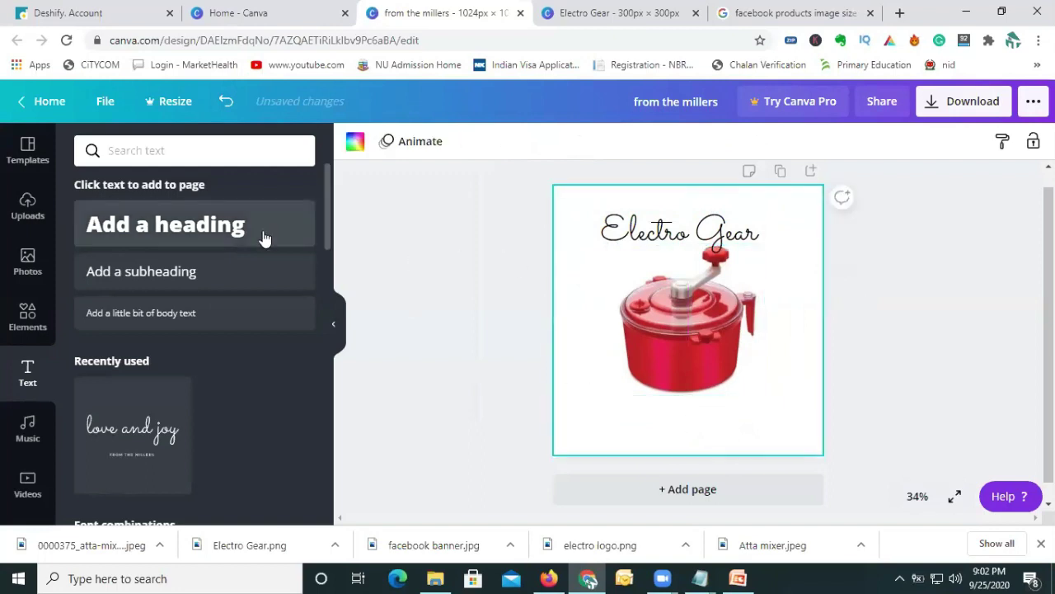
Browse the Downloads and Desktop folders for an image, then close the file picker without uploading.
left_click(28, 206)
left_click(165, 153)
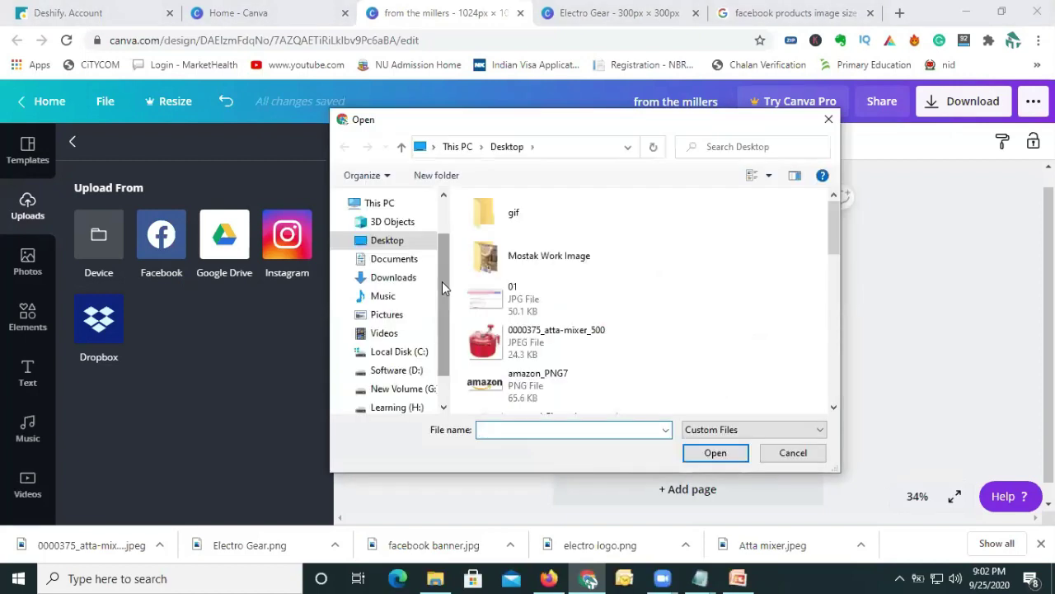
left_click(408, 277)
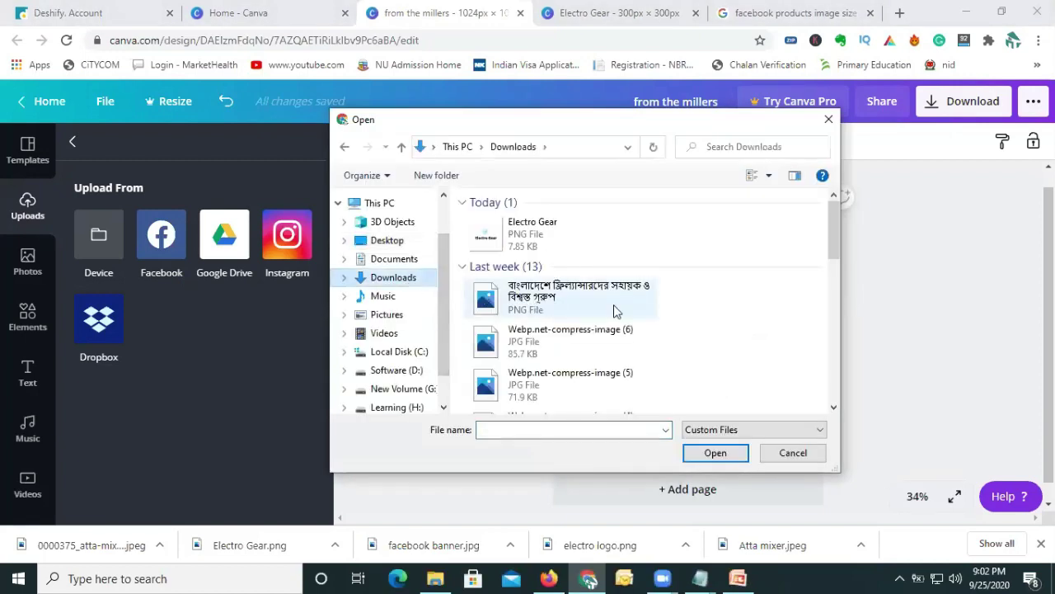
left_click_drag(835, 252, 836, 396)
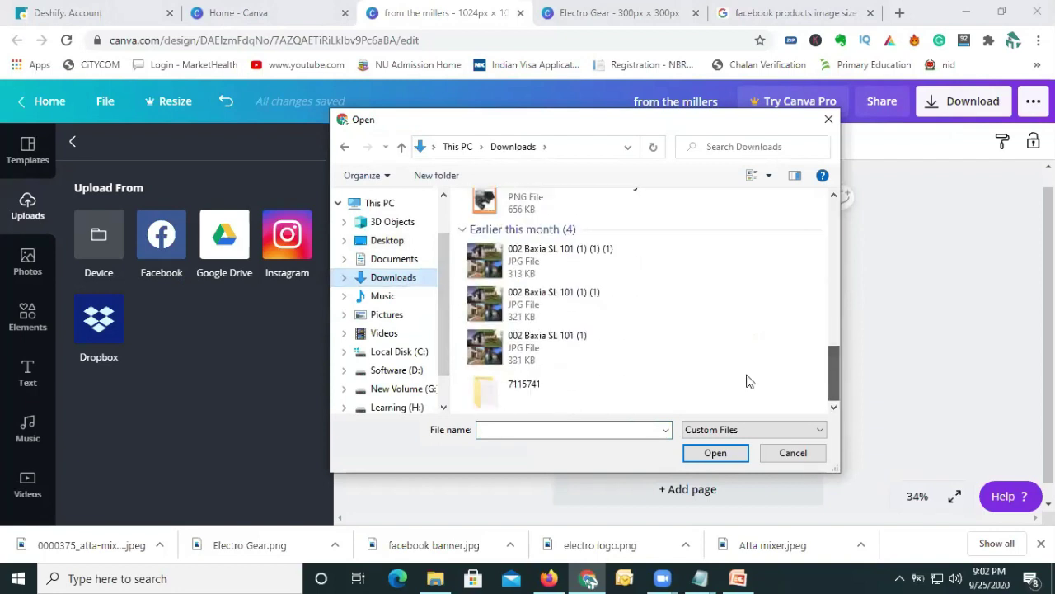
left_click(387, 240)
left_click_drag(831, 252, 852, 410)
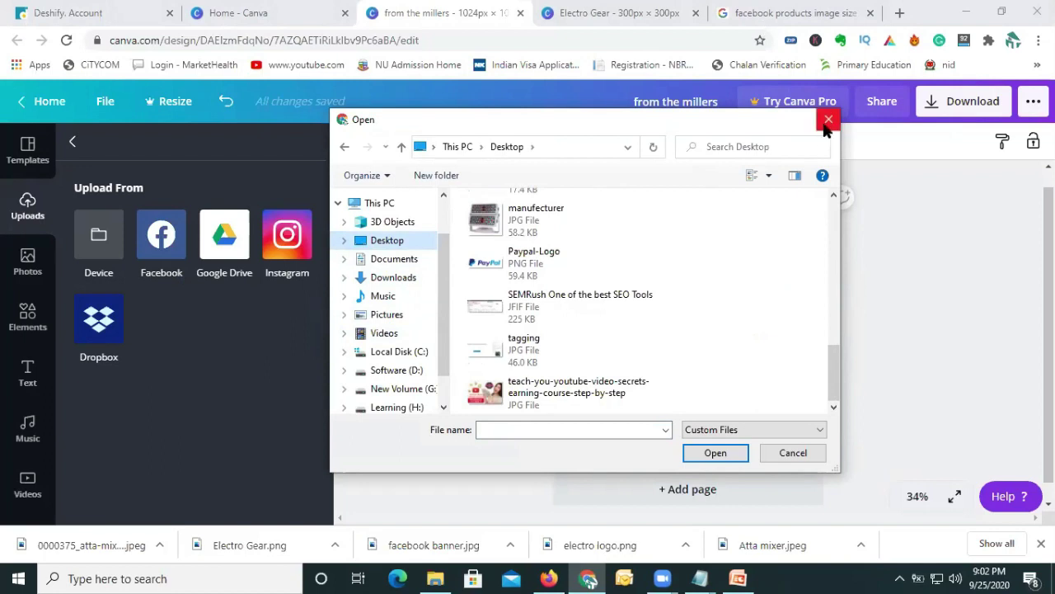
left_click(829, 120)
Search Google for 'price tag design'.
left_click(764, 14)
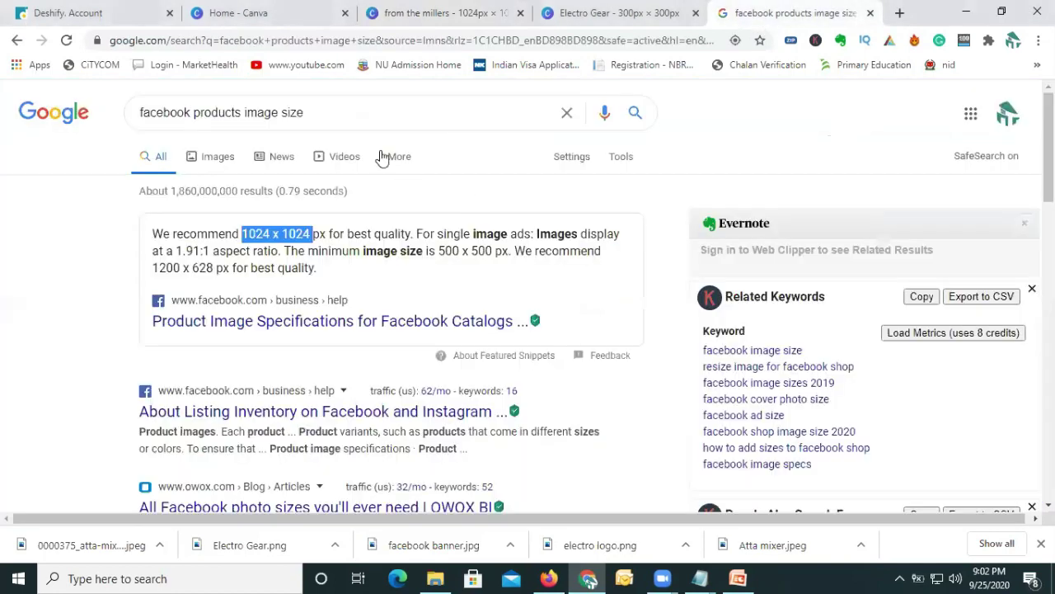
triple_click(368, 110)
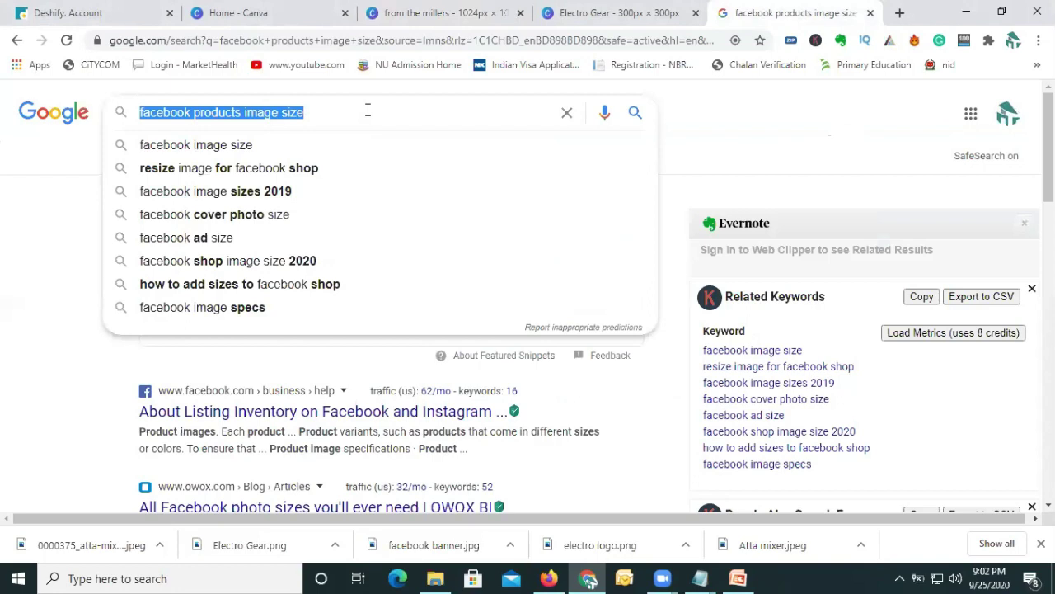
type("p")
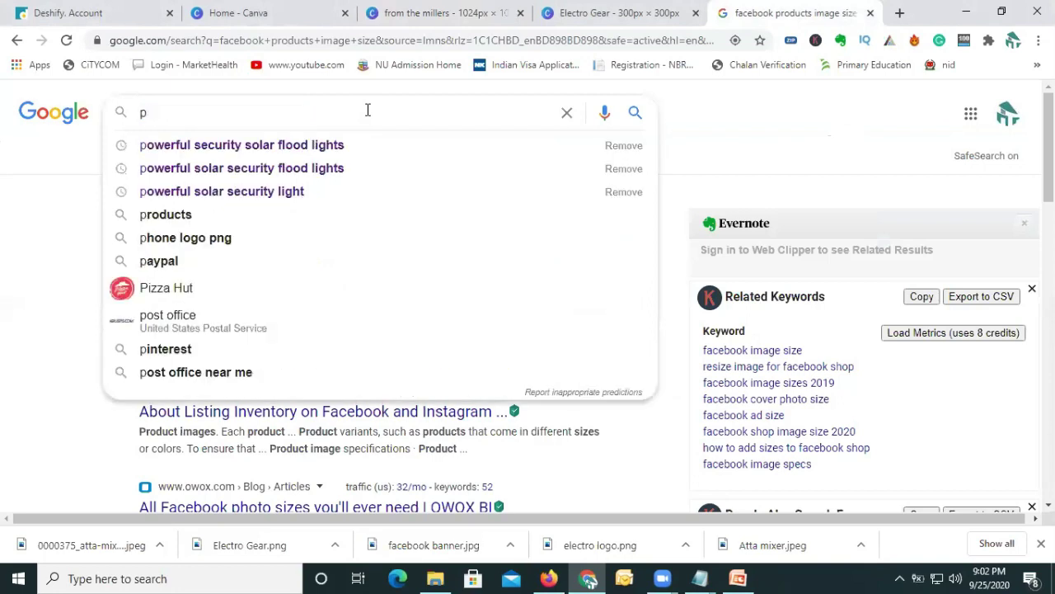
type("rcie tag")
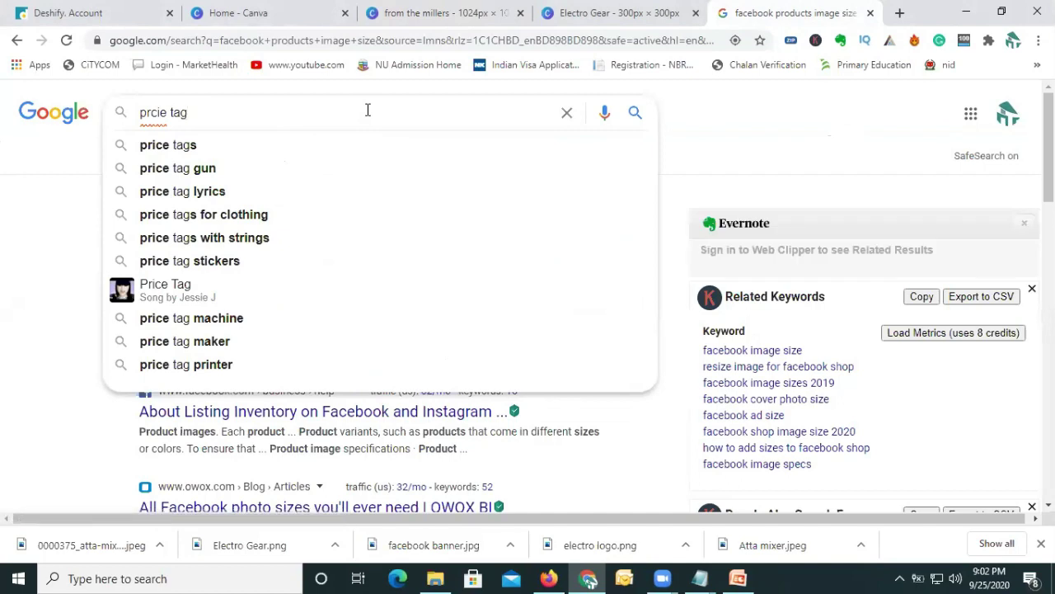
key("Down")
type("de")
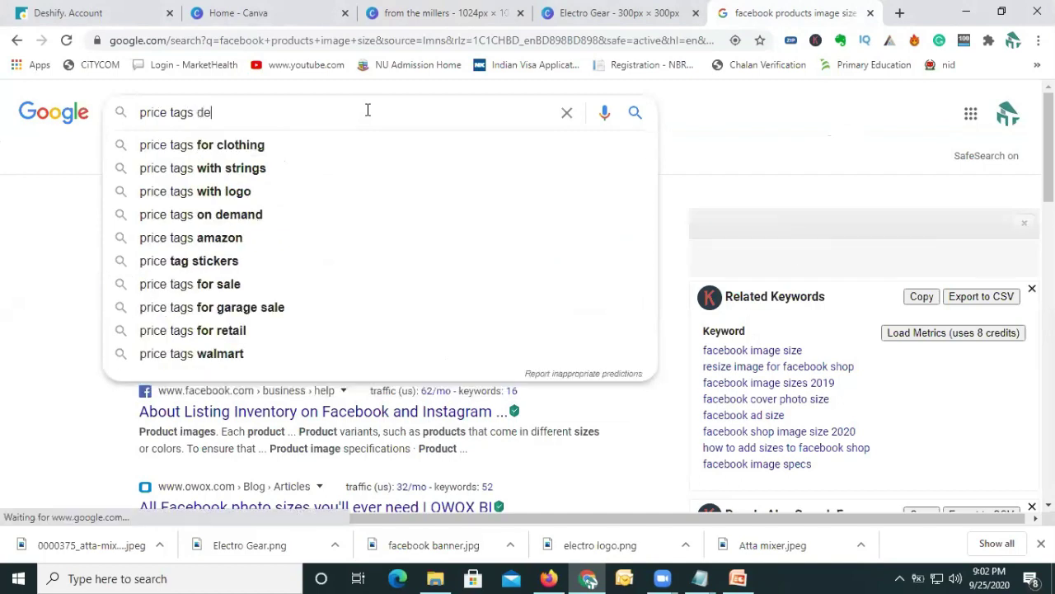
key("Down")
key("Down")
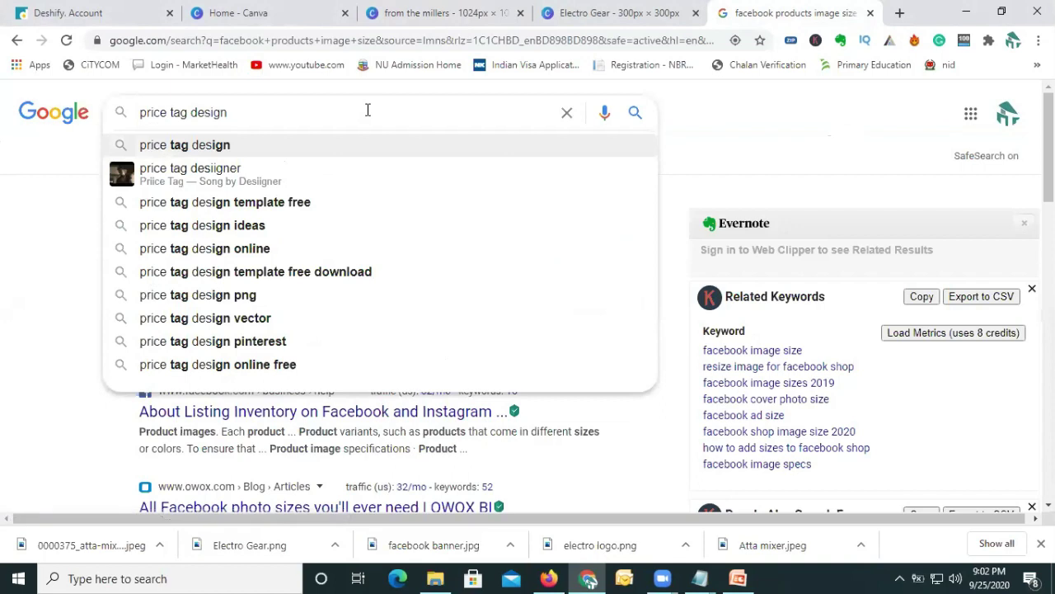
key("Return")
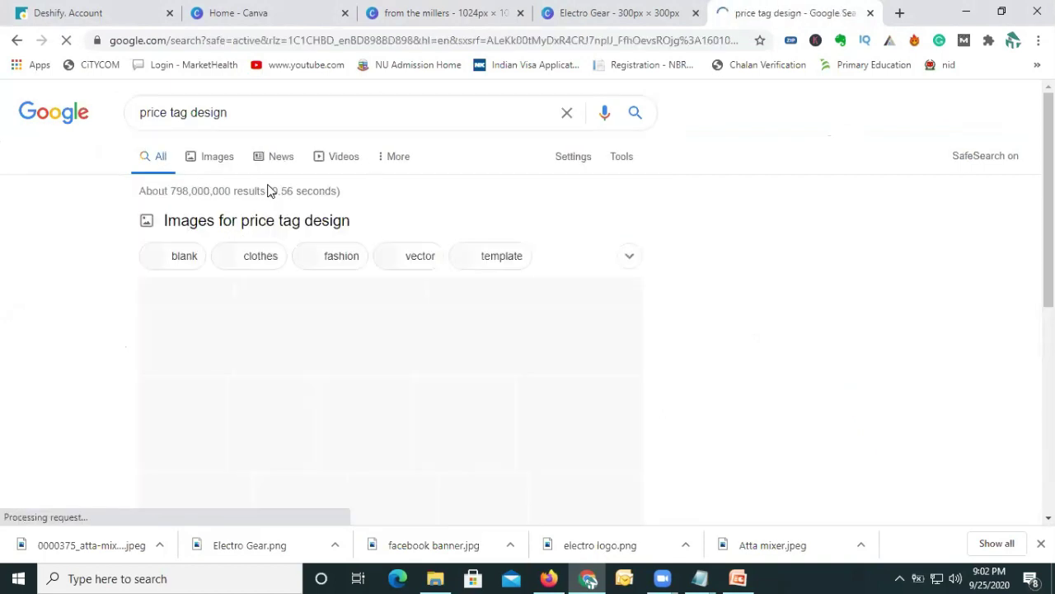
Browse the image results, preview a dark hang tag, then open 'blank price tag design'.
left_click(218, 157)
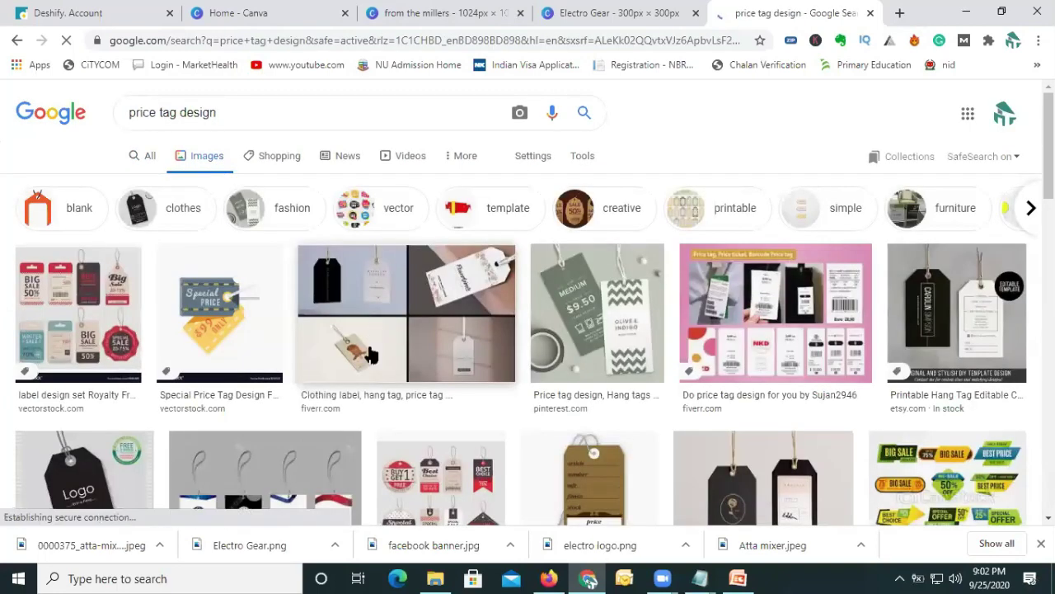
scroll(369, 347, "down", 2)
scroll(362, 356, "up", 2)
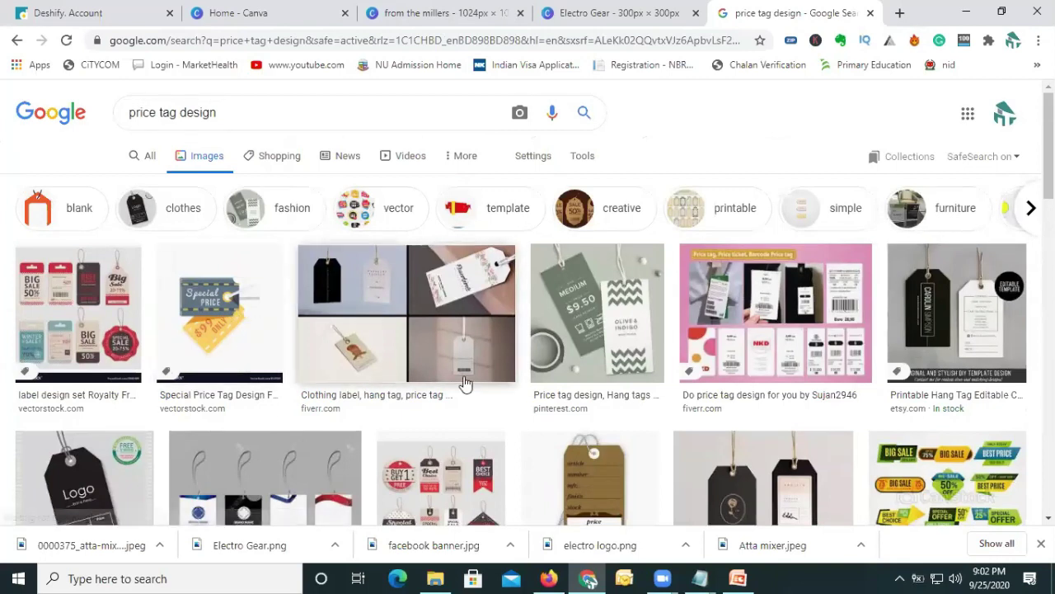
scroll(666, 381, "down", 3)
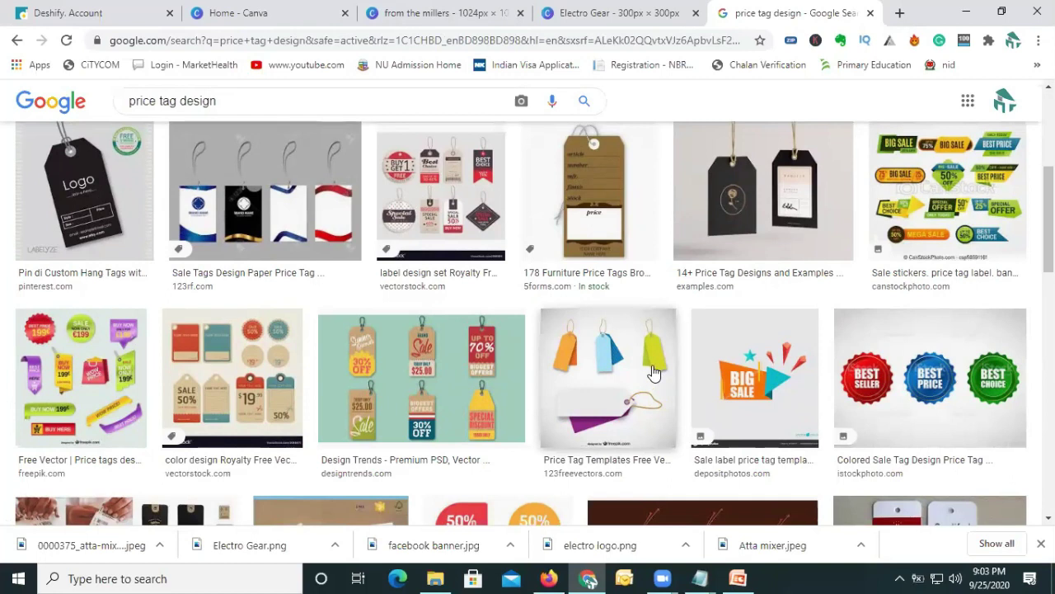
left_click(729, 215)
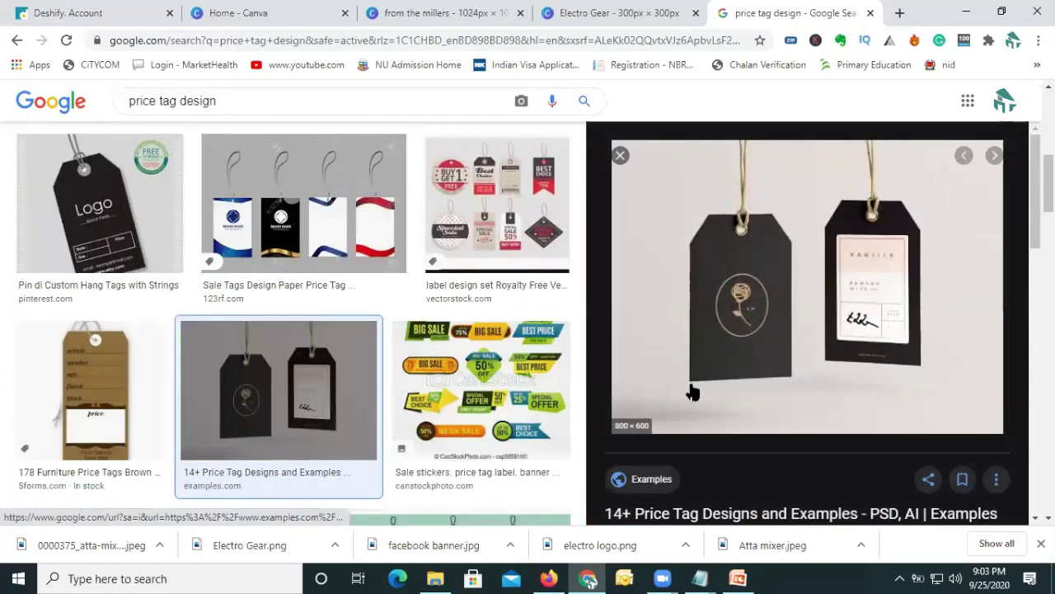
scroll(688, 393, "down", 5)
scroll(686, 408, "down", 4)
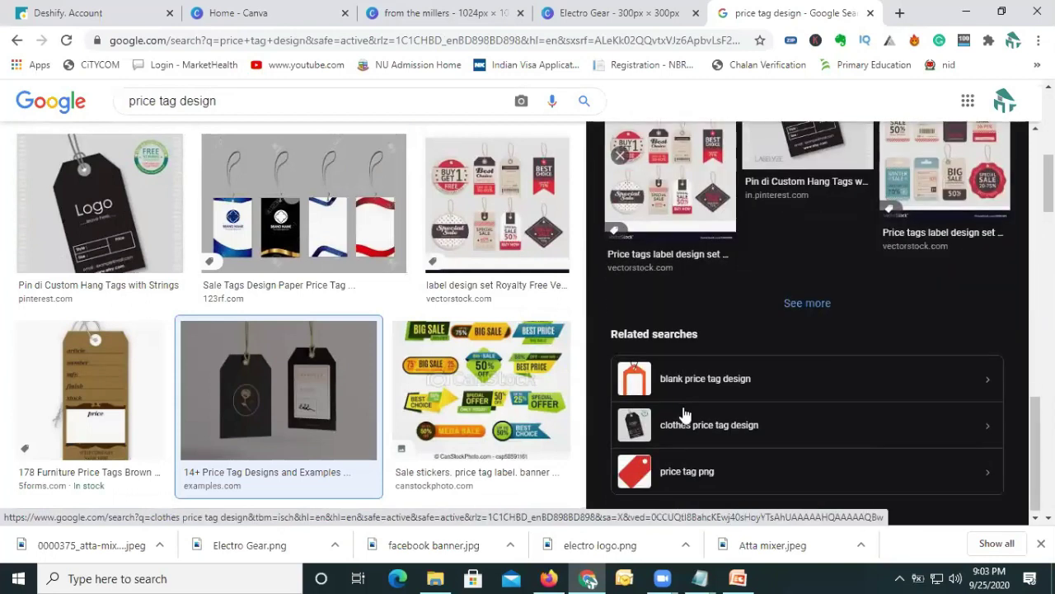
left_click(691, 384)
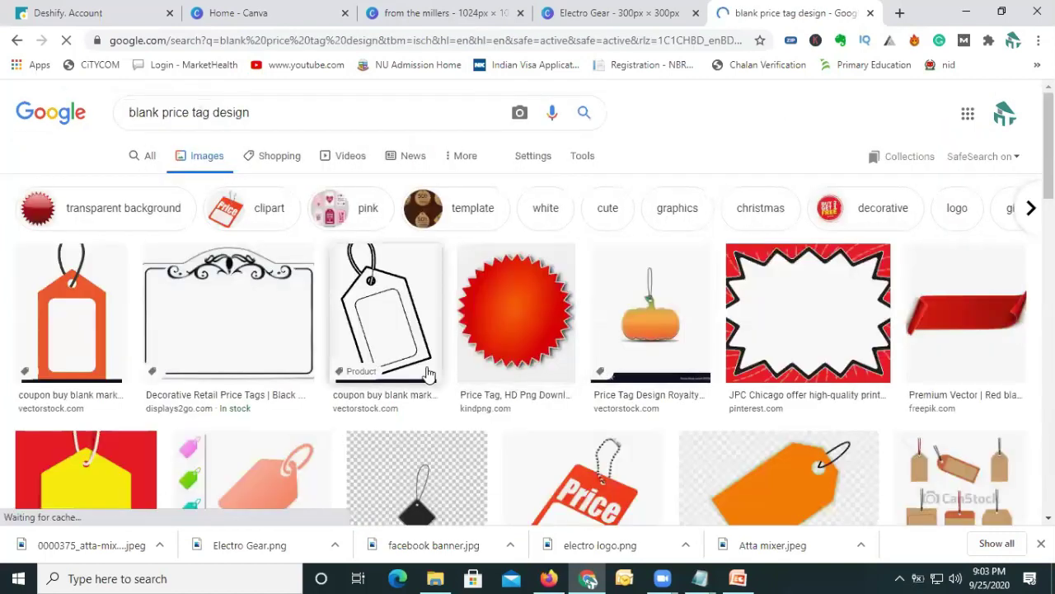
Save the orange blank price tag image to the Desktop, renaming it 'price tag'.
left_click(83, 331)
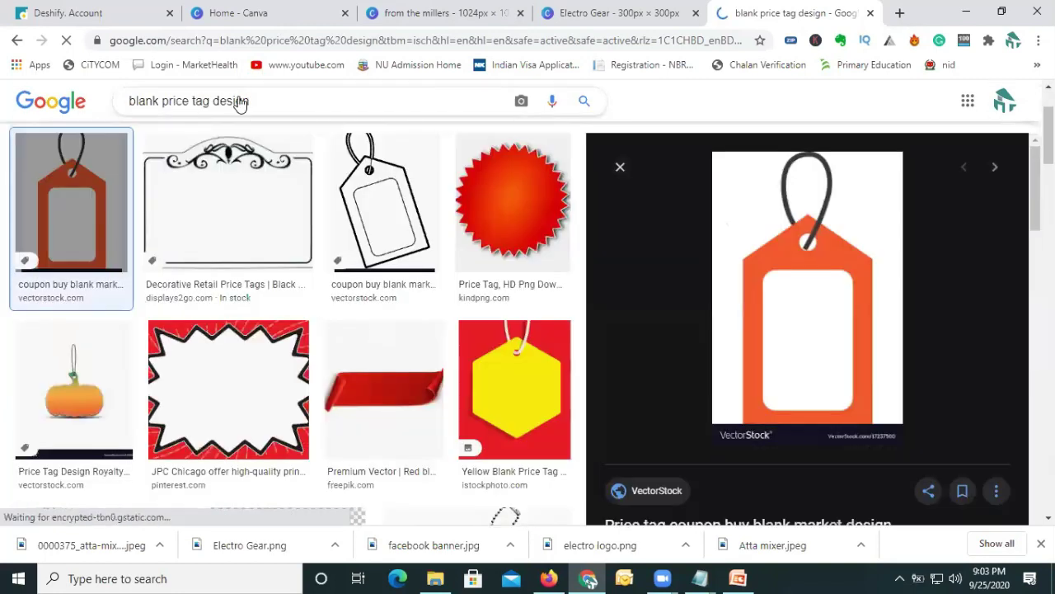
right_click(798, 276)
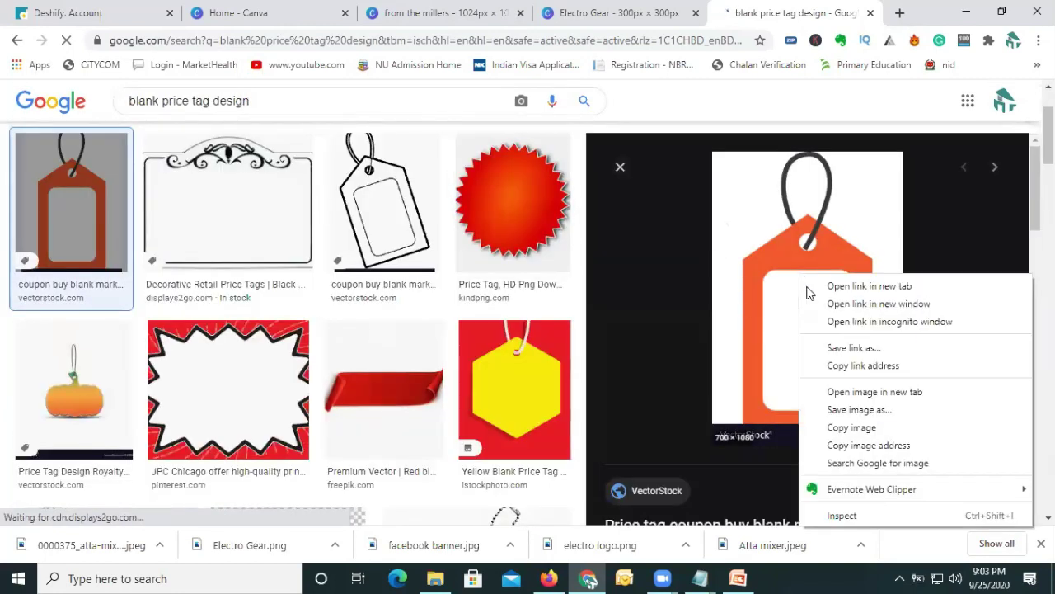
left_click(859, 409)
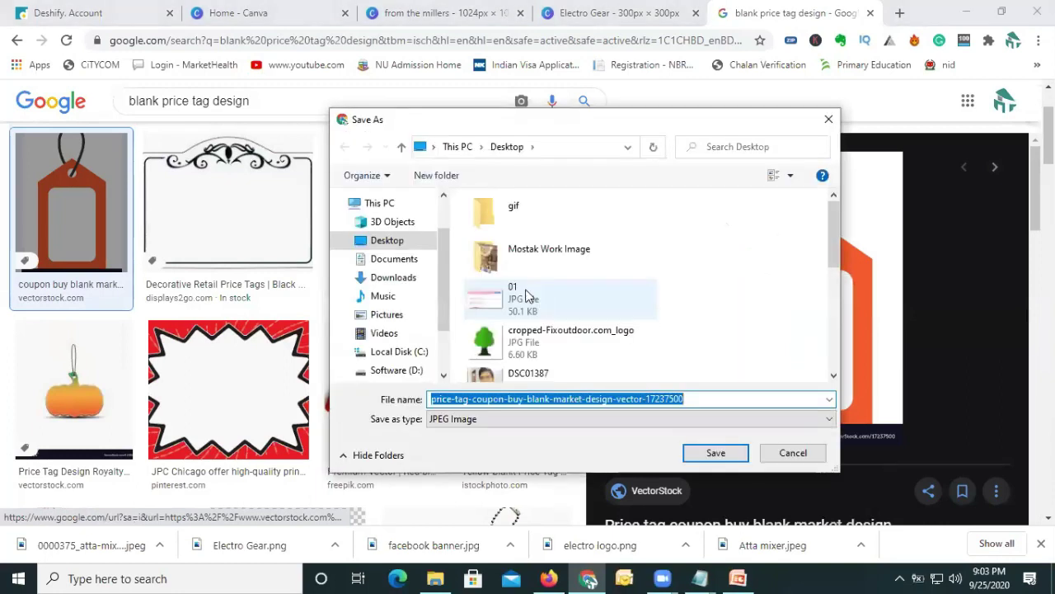
left_click(396, 244)
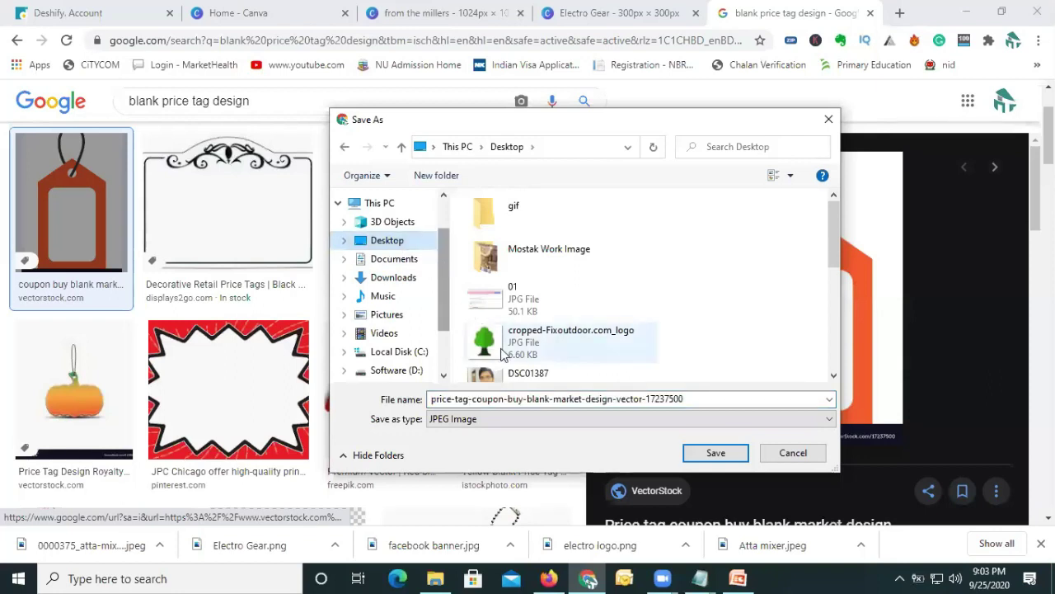
left_click(522, 398)
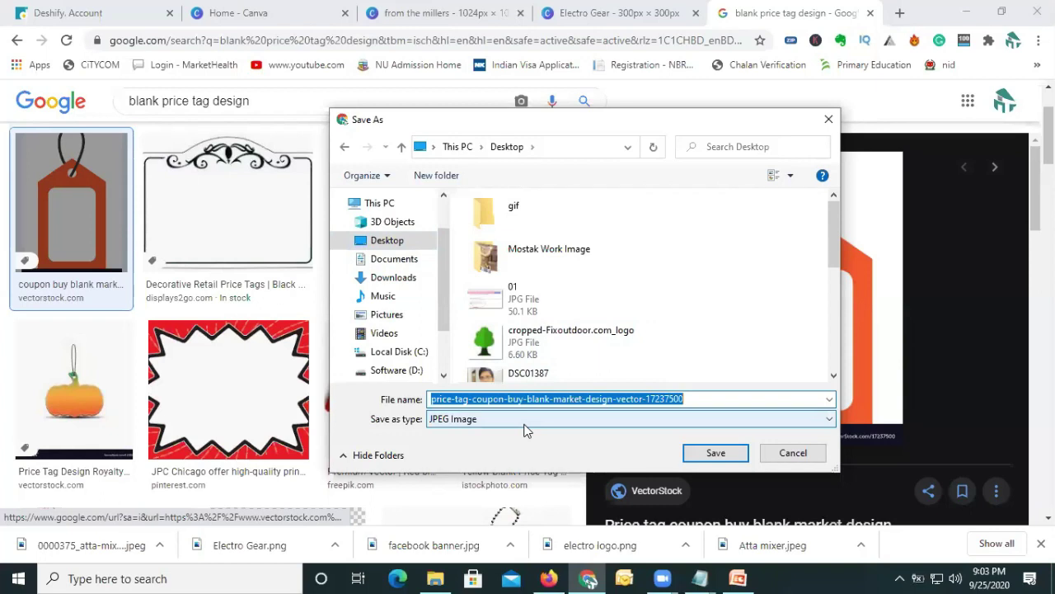
type("price tag")
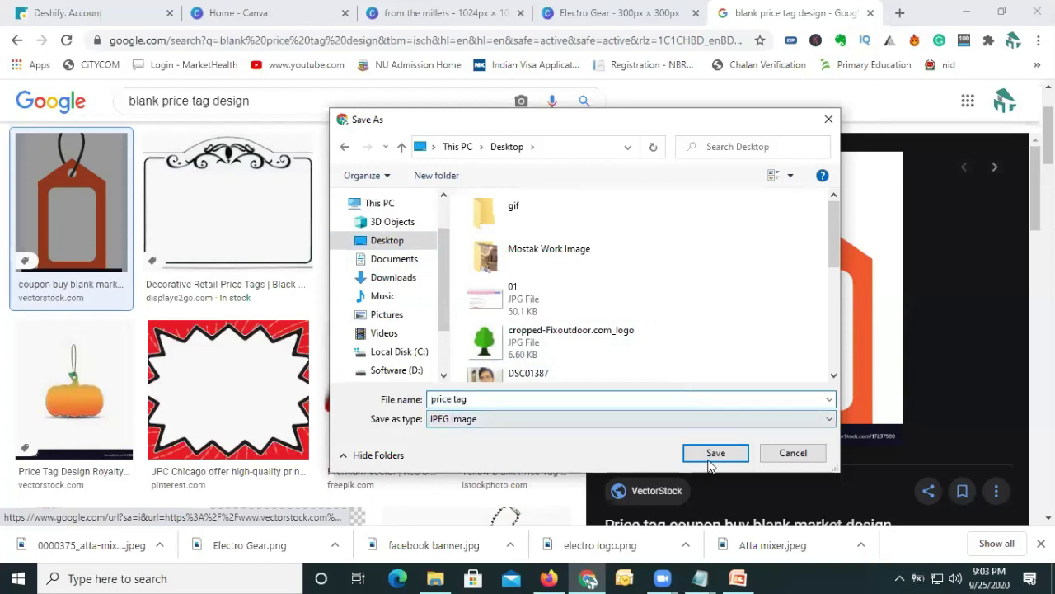
Finish saving 'price tag', then upload it from the Desktop into the Electro Gear design.
left_click(711, 453)
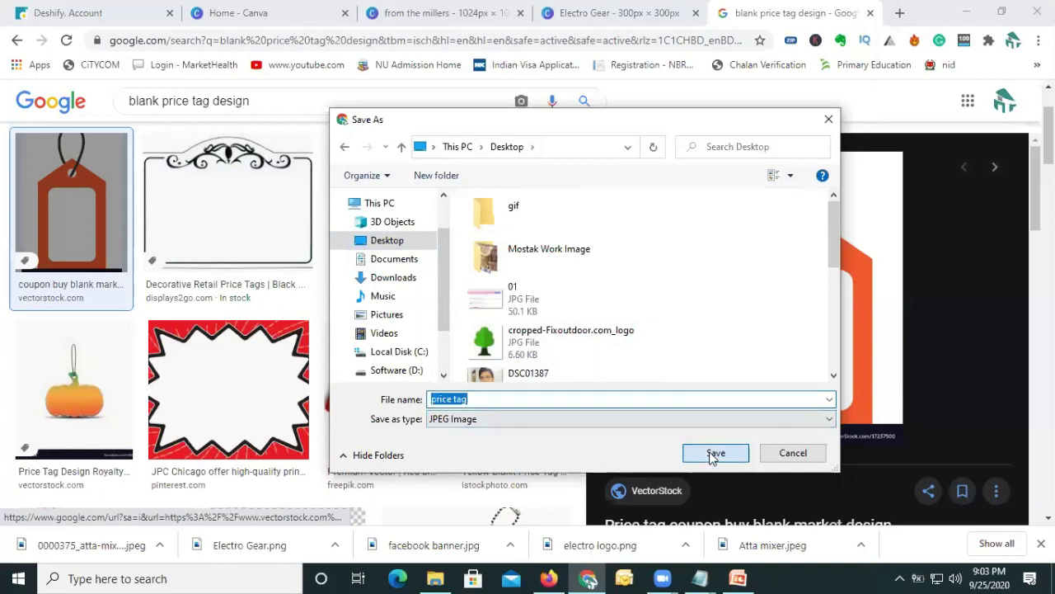
left_click(330, 13)
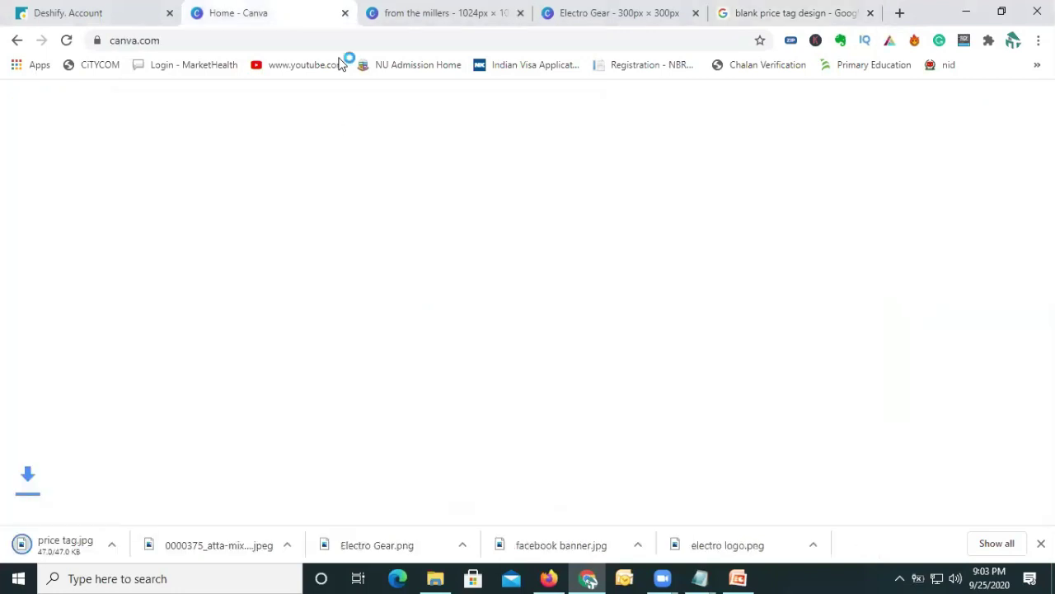
left_click(412, 13)
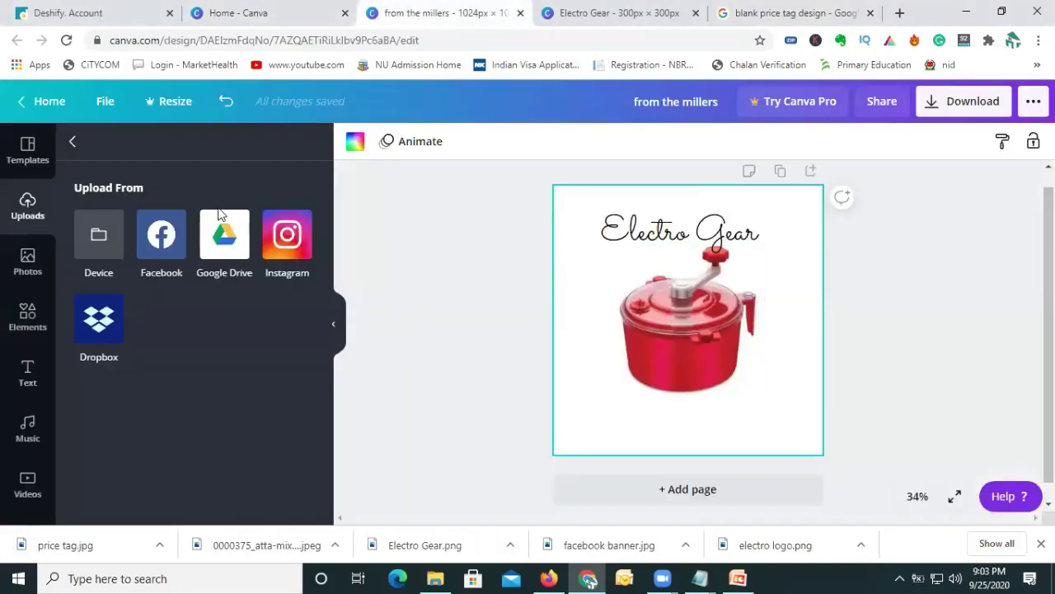
left_click(84, 232)
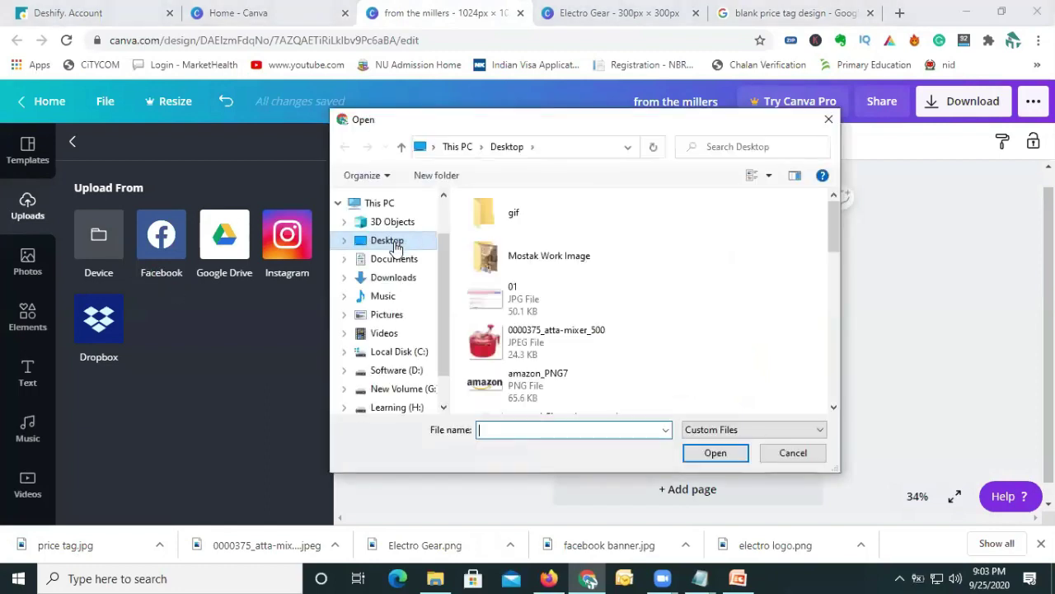
left_click(541, 306)
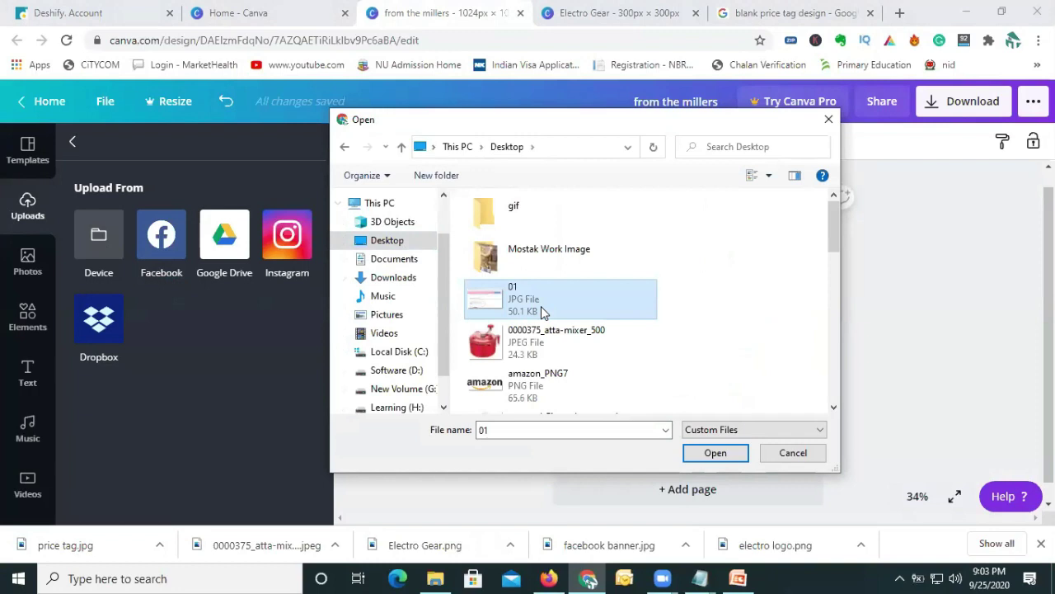
scroll(541, 306, "down", 5)
left_click(536, 263)
left_click(697, 454)
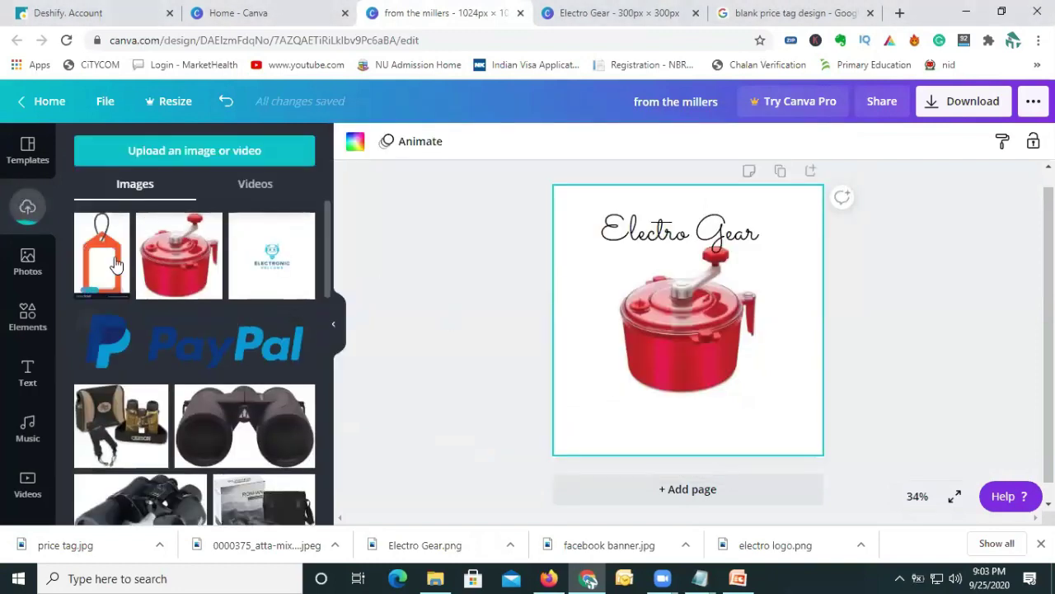
left_click(110, 259)
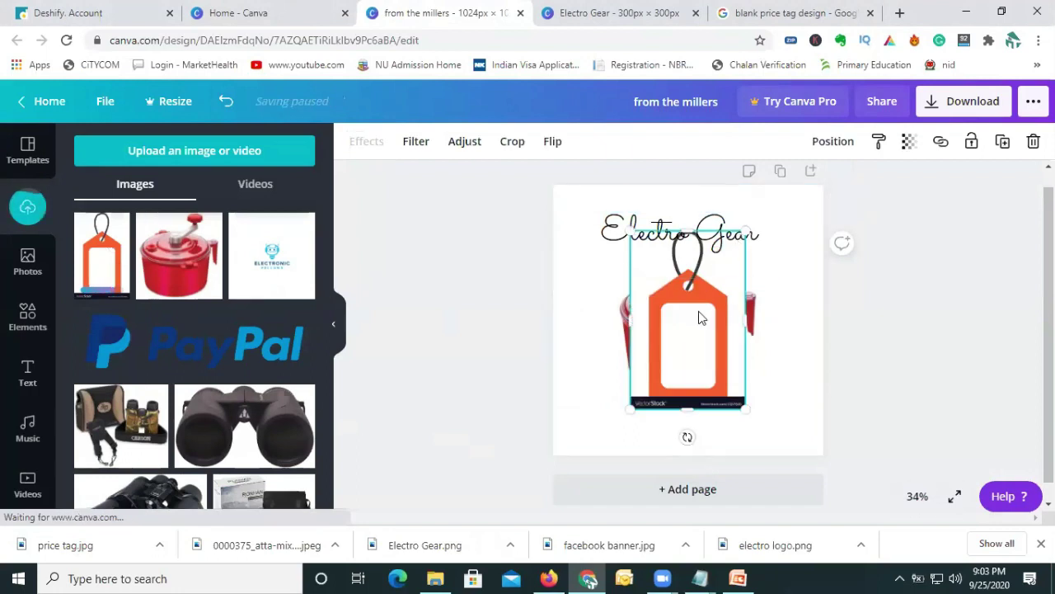
Shrink and tilt the orange price tag, placing it at the mixer's lower right.
left_click_drag(714, 347, 745, 407)
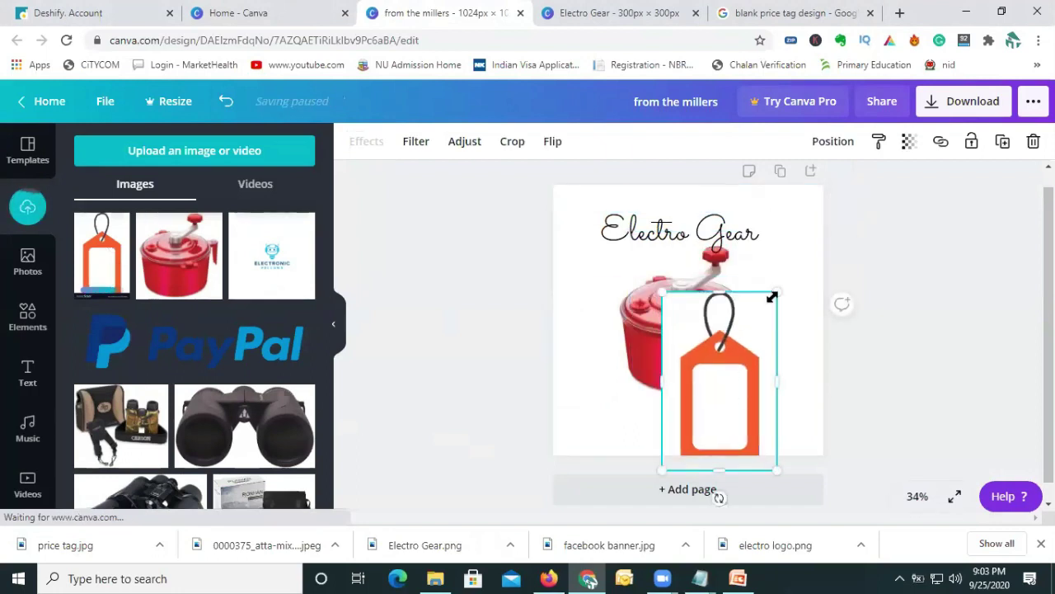
left_click_drag(771, 296, 734, 360)
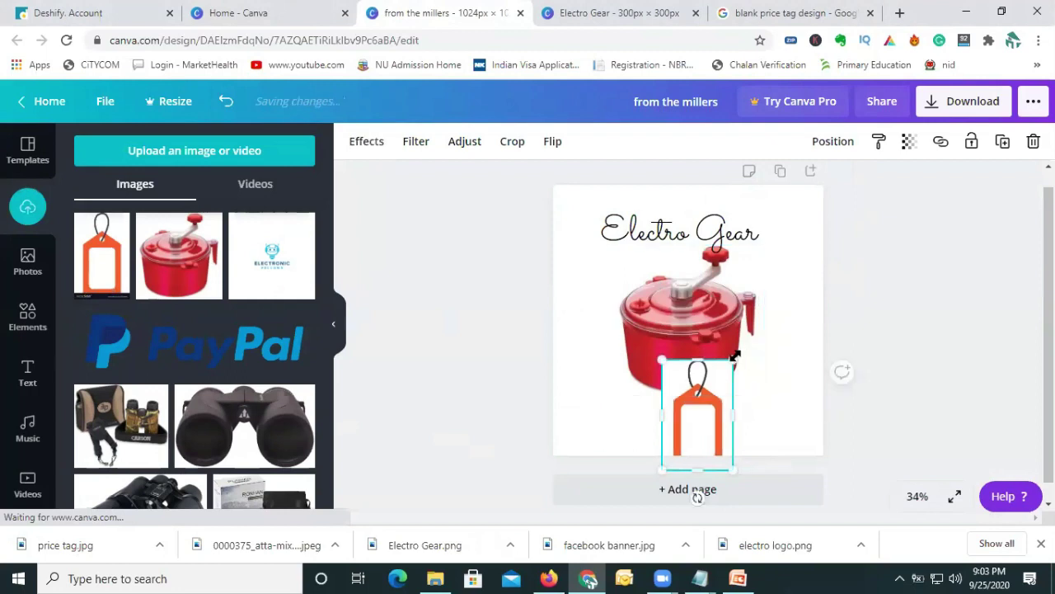
left_click_drag(697, 495, 654, 489)
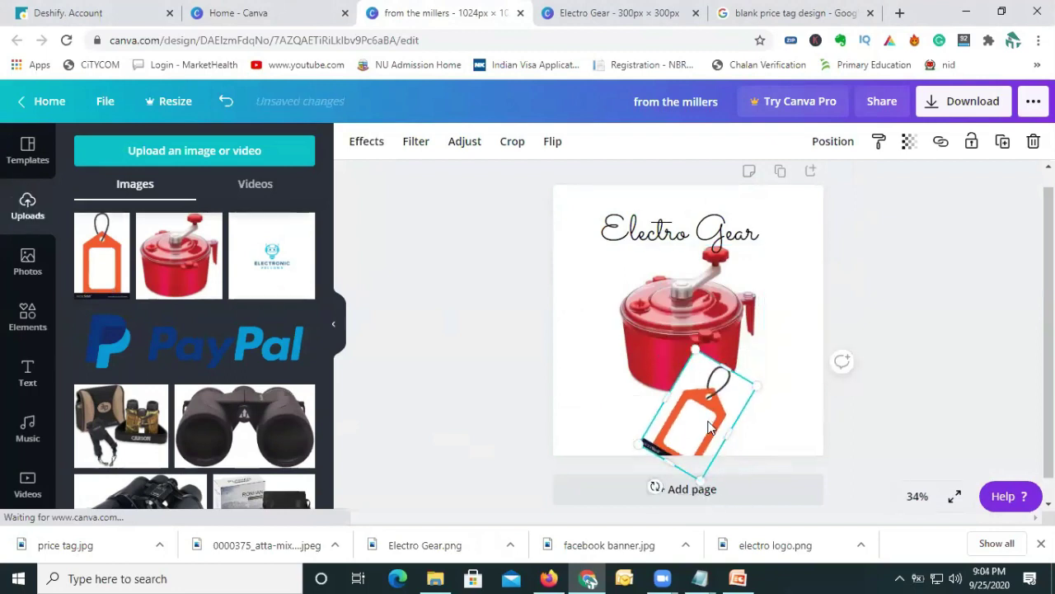
left_click_drag(707, 426, 773, 406)
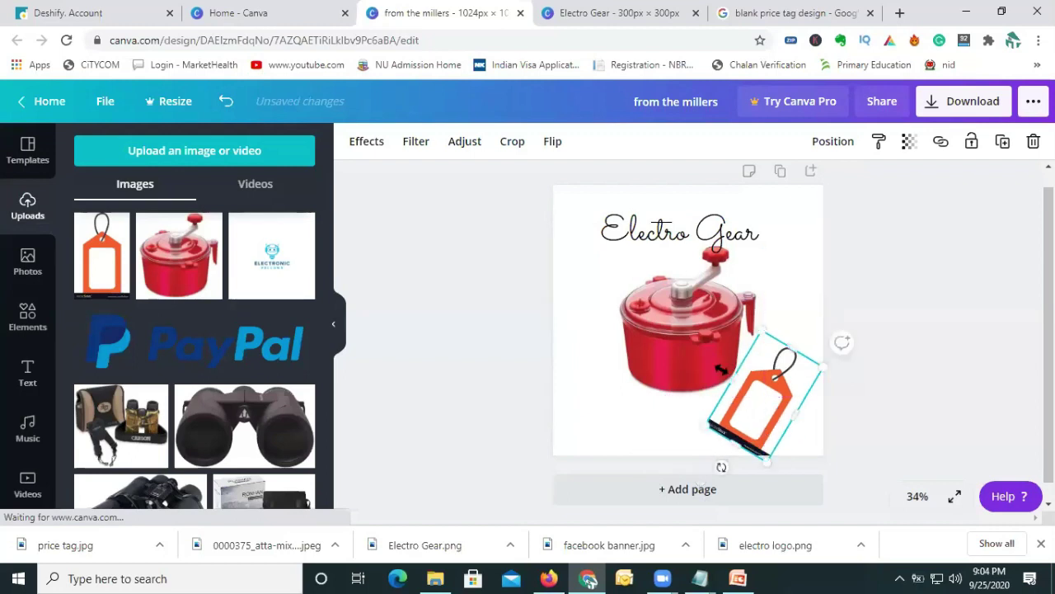
Resize the mixer image to about 562 square, then return to the blank price tag results.
left_click(705, 363)
left_click_drag(764, 396, 706, 346)
left_click(767, 419)
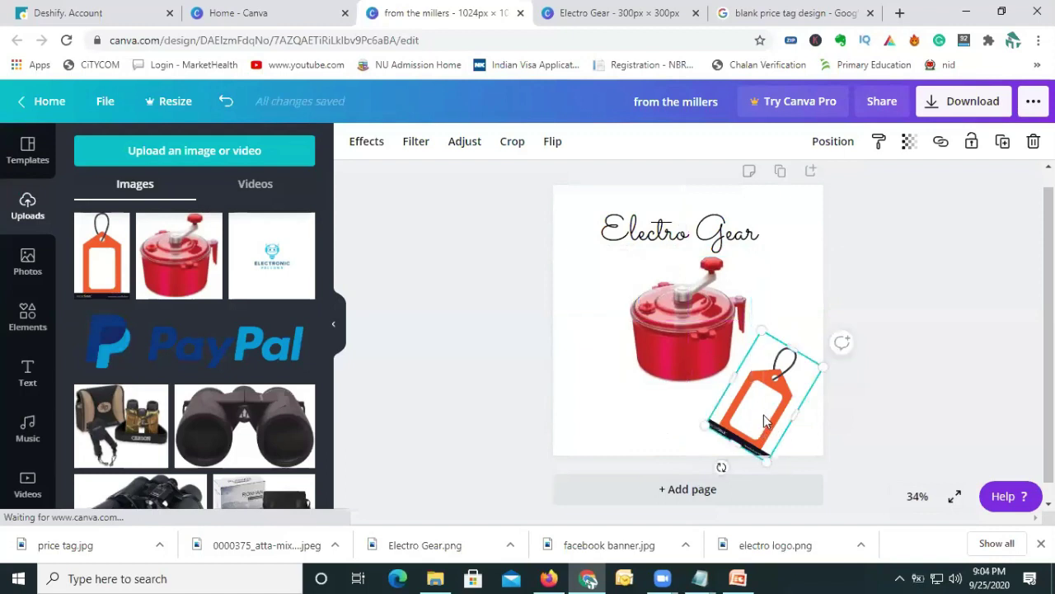
left_click(699, 352)
left_click_drag(757, 388, 757, 387)
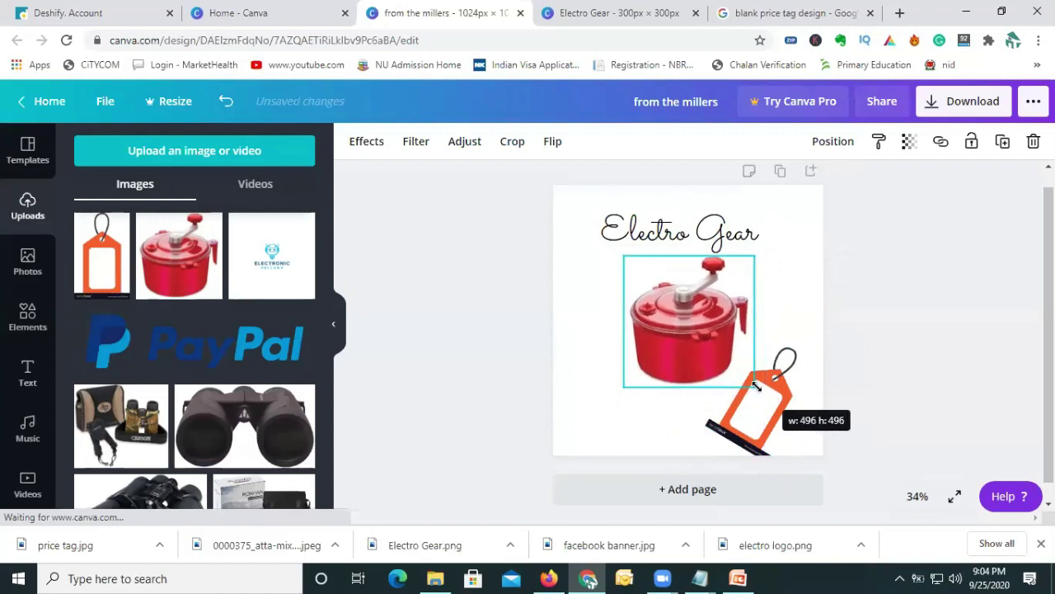
left_click(772, 390)
left_click(738, 383)
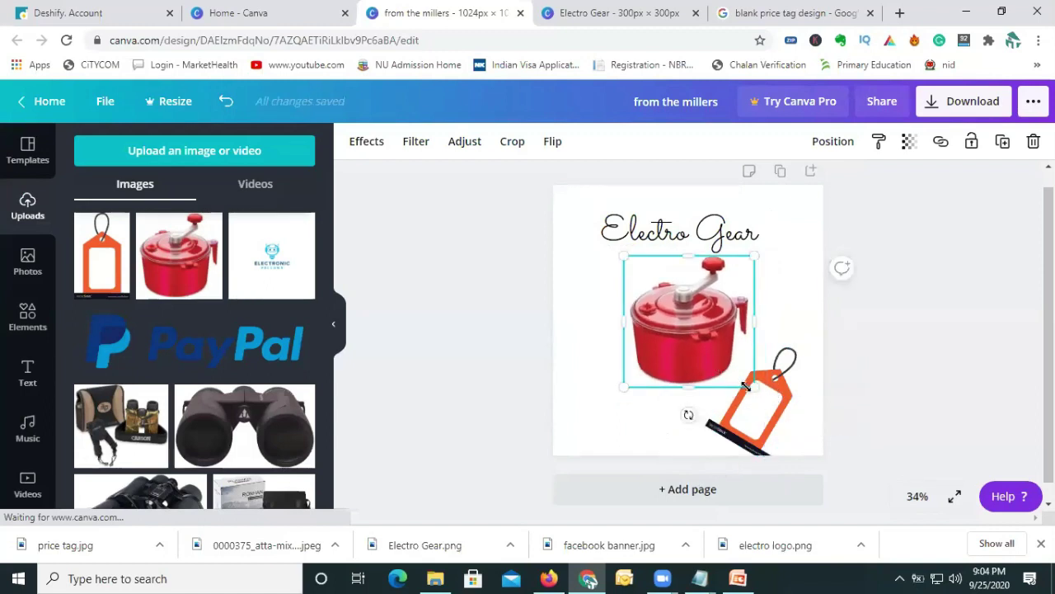
left_click_drag(764, 391, 748, 384)
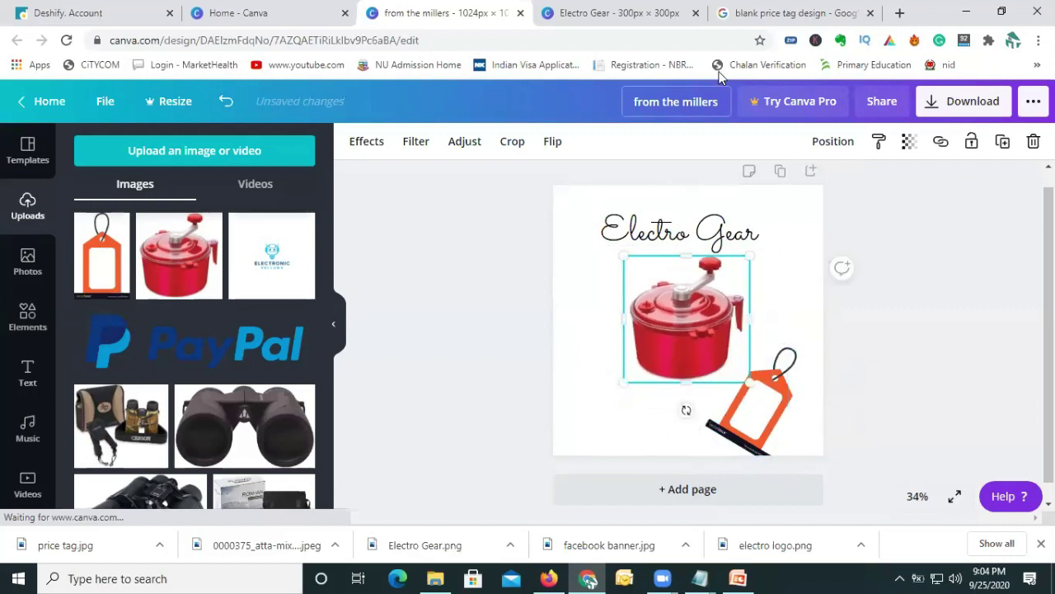
left_click(740, 25)
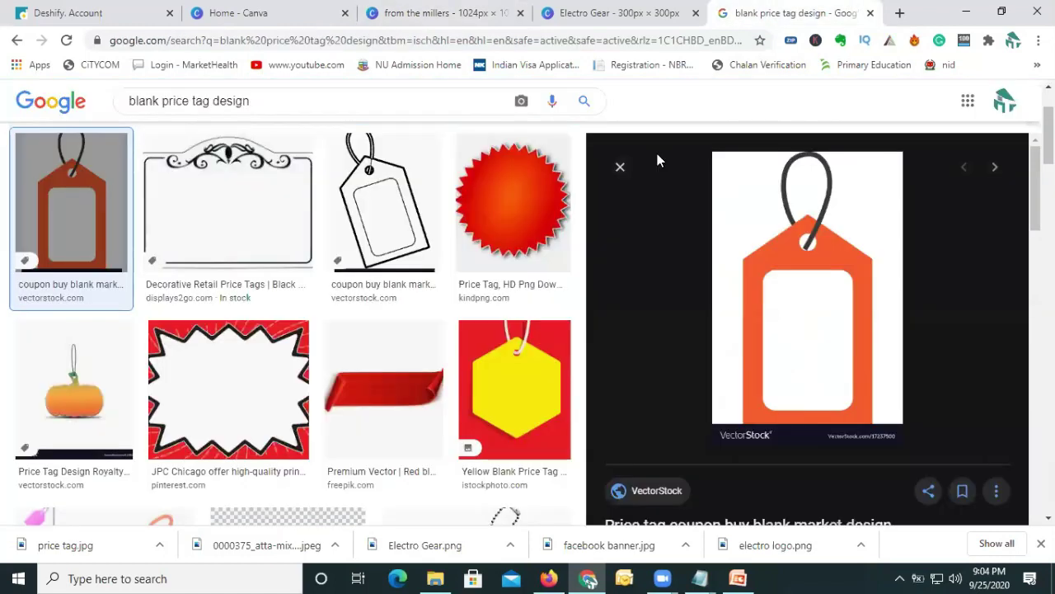
Search Google for 'background.bg' from the general results page.
scroll(445, 166, "up", 1)
scroll(445, 166, "up", 2)
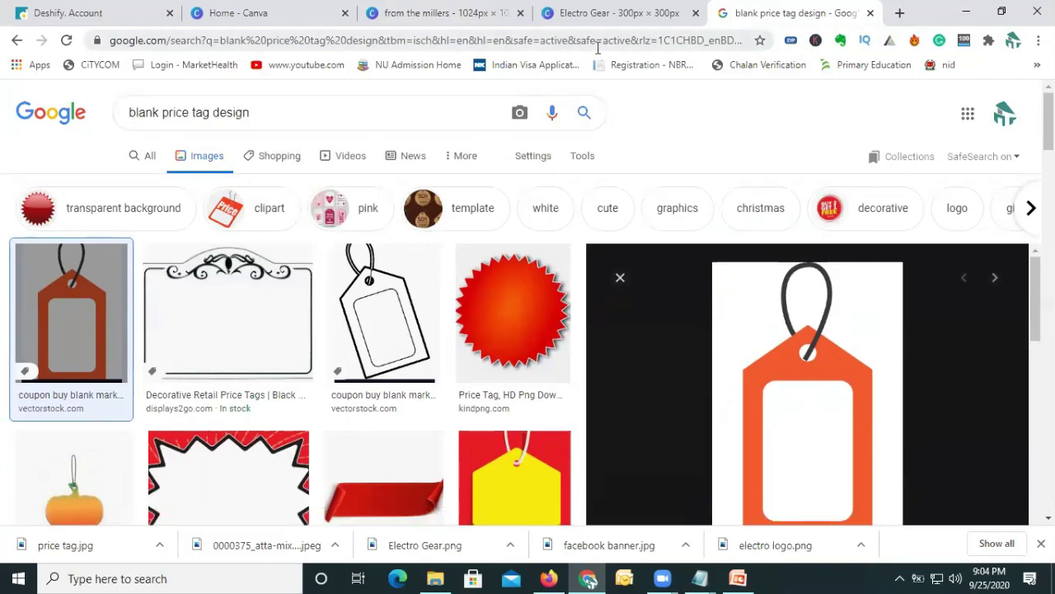
left_click(152, 159)
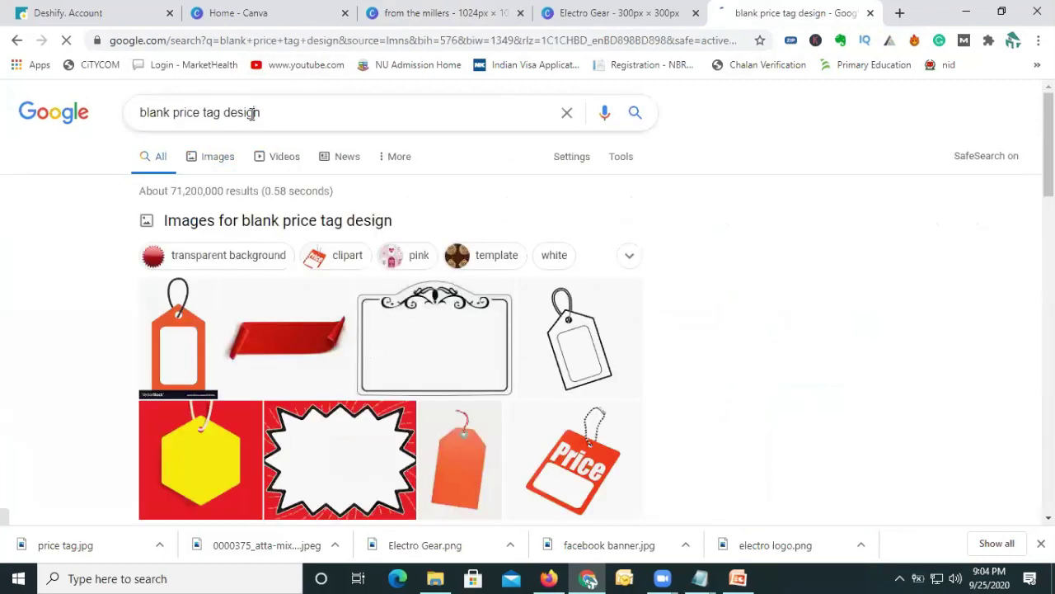
triple_click(252, 114)
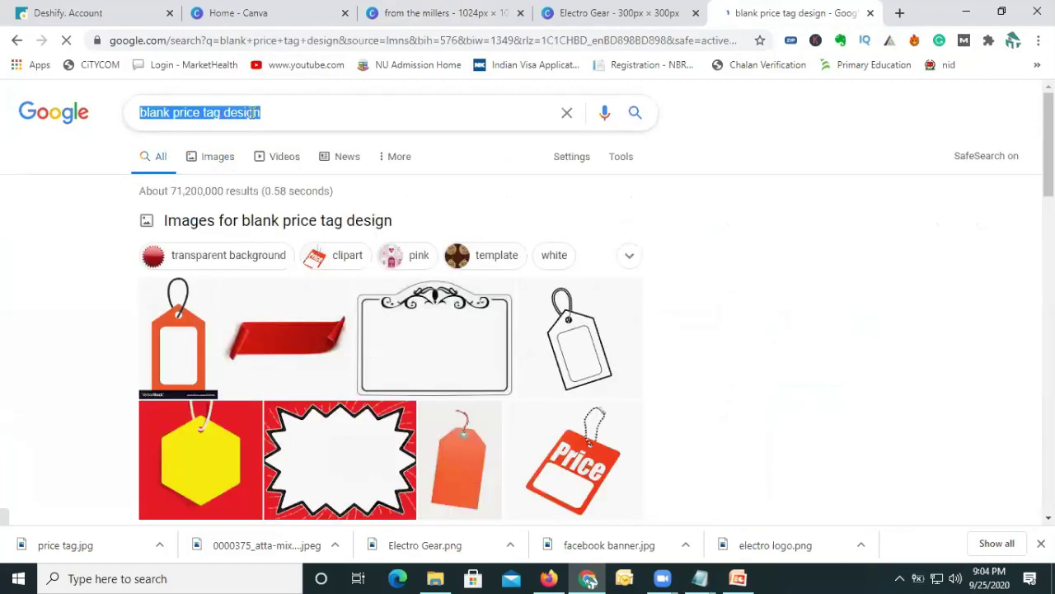
type("backgroud bg")
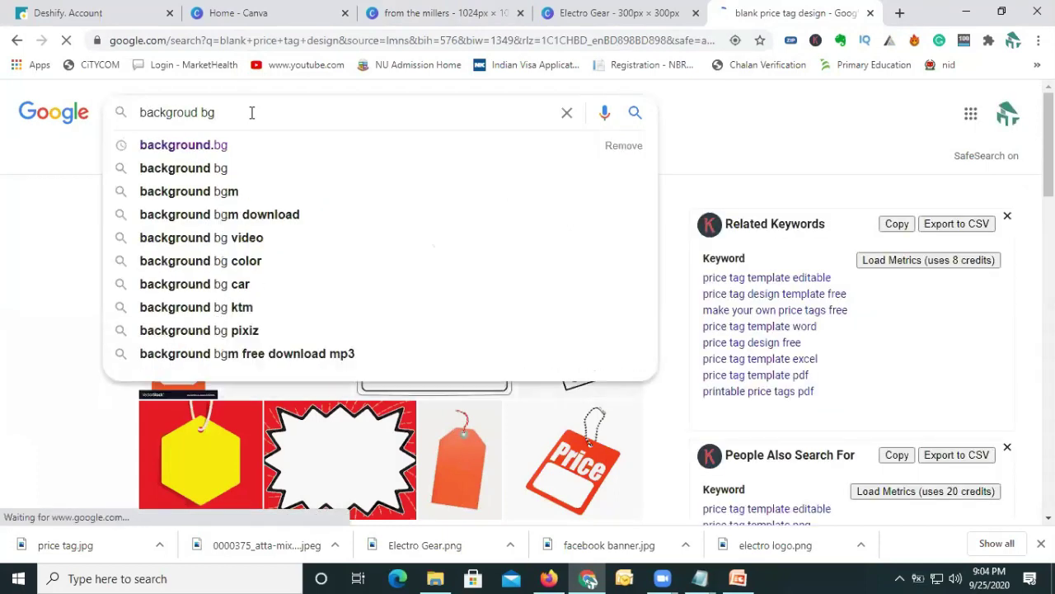
key("Down")
key("Return")
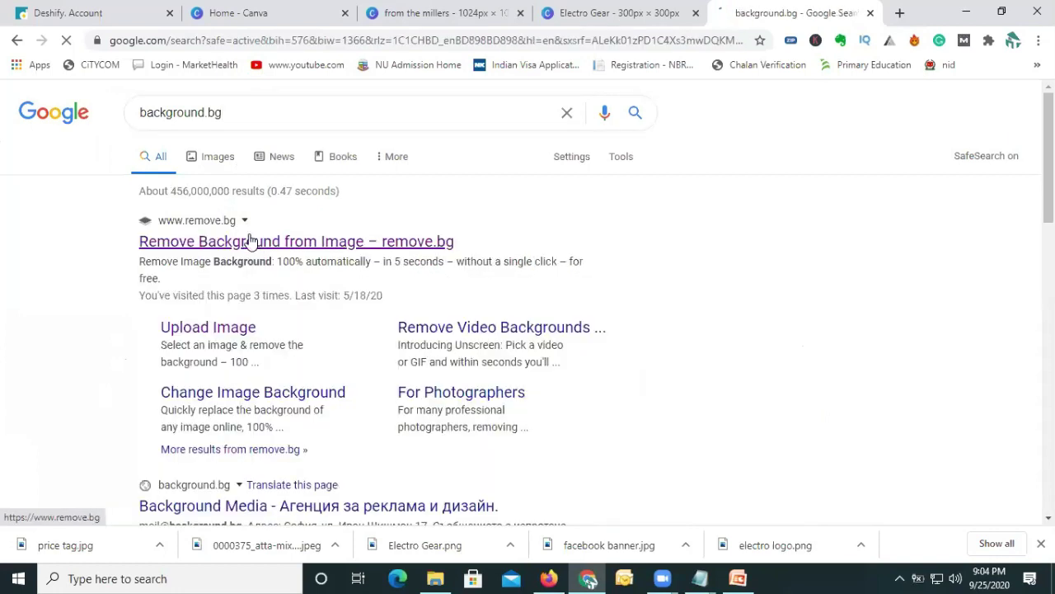
Open the remove.bg result in a new tab and switch to it.
right_click(249, 245)
left_click(274, 255)
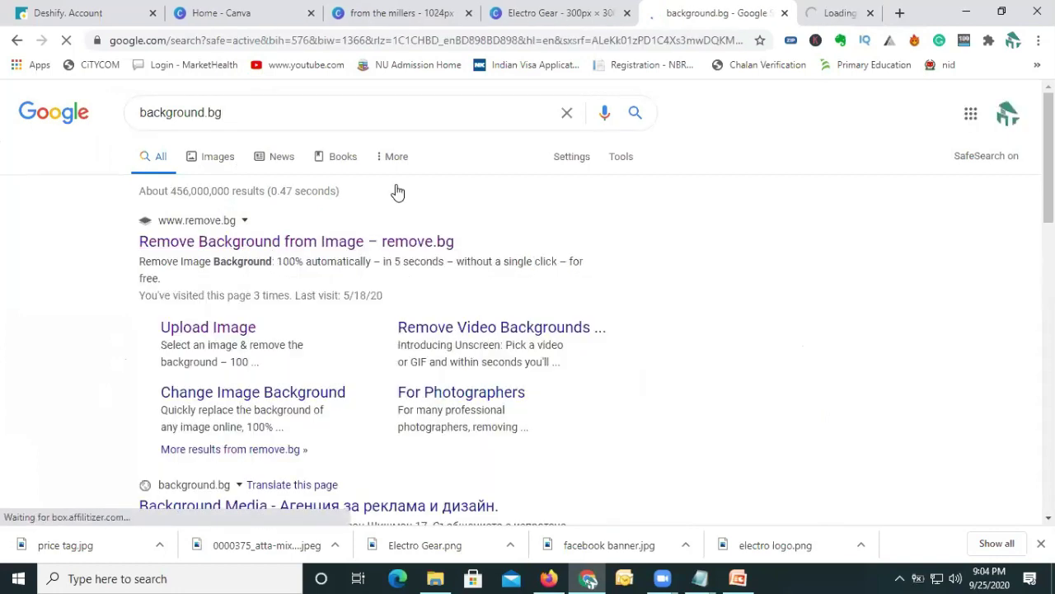
left_click(796, 14)
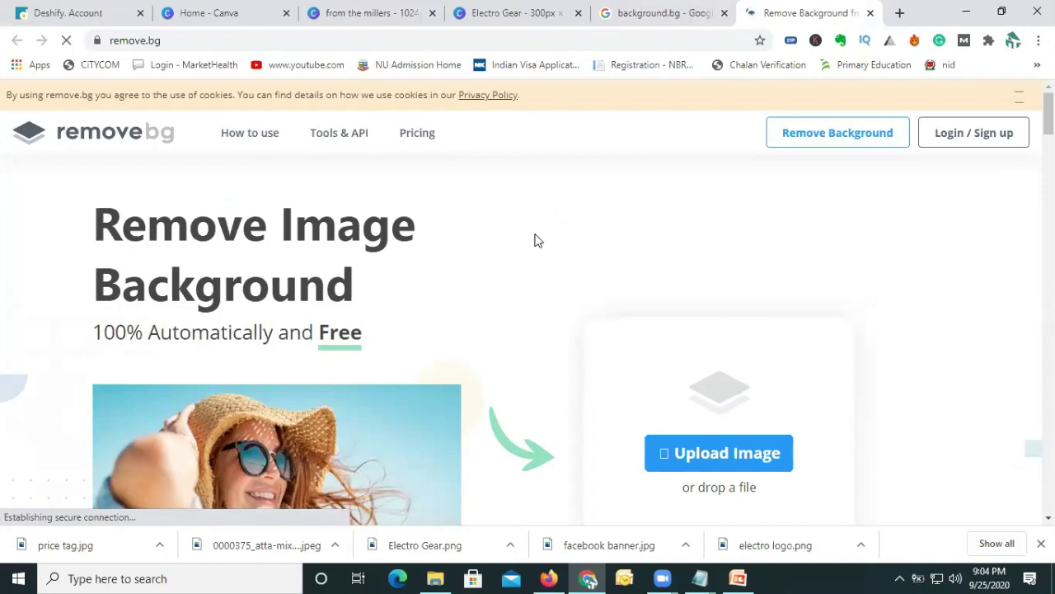
Reveal the downloaded price tag file in its folder and drop it onto remove.bg.
scroll(536, 240, "down", 2)
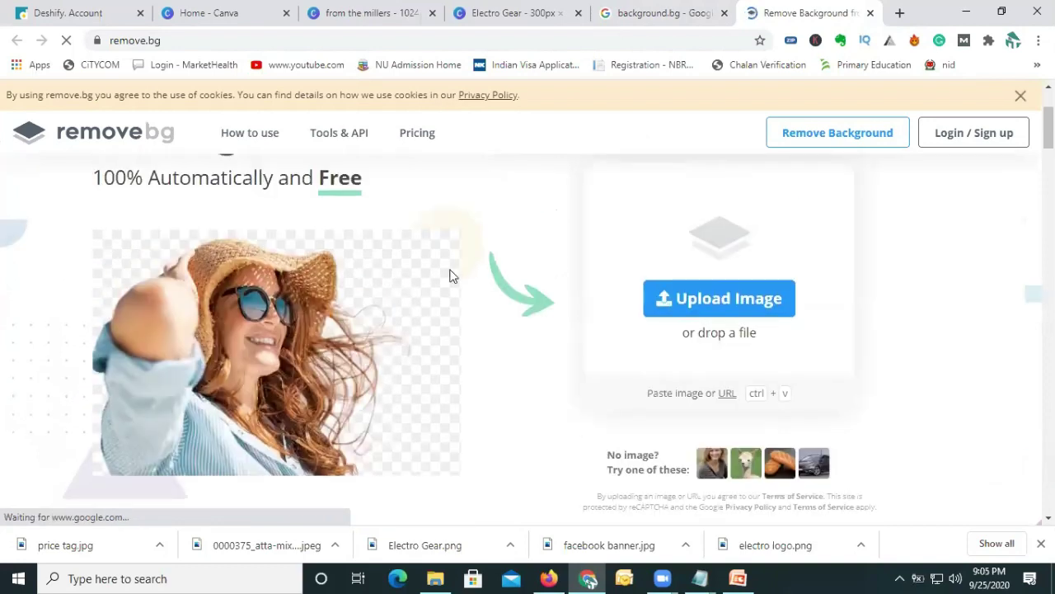
scroll(566, 259, "up", 2)
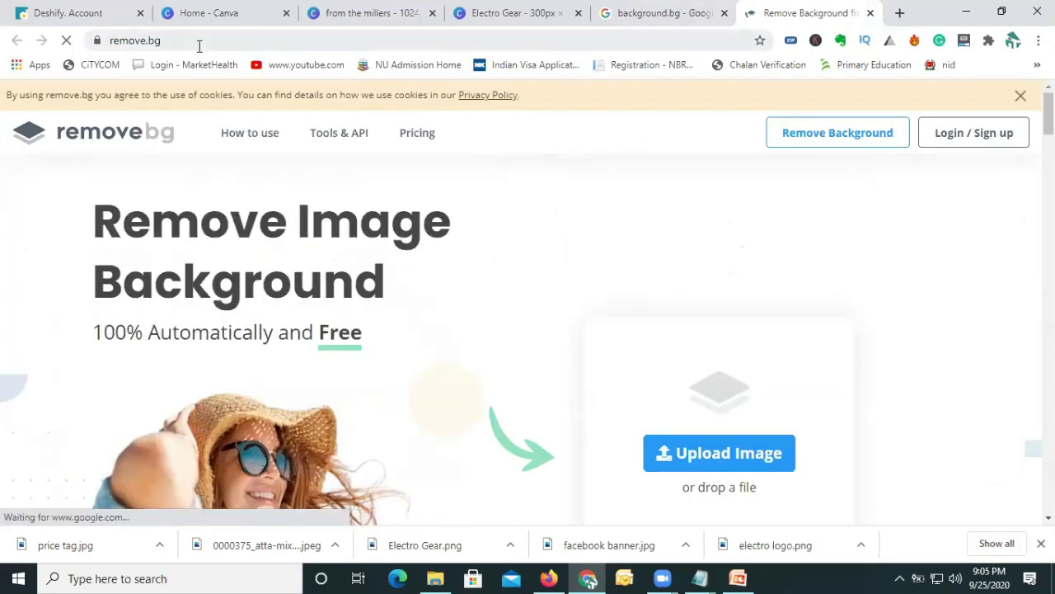
scroll(384, 261, "down", 2)
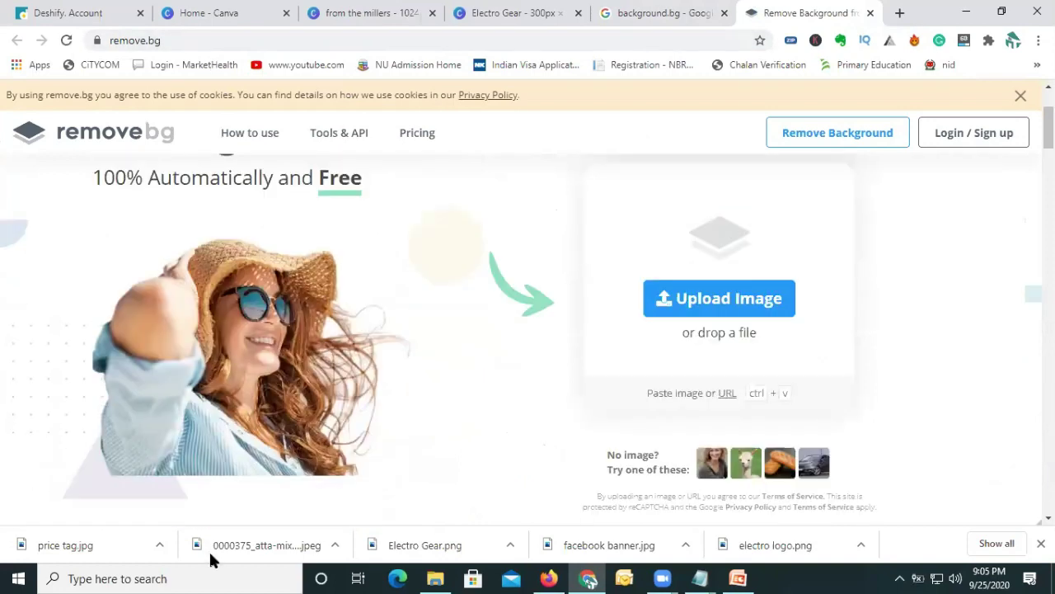
left_click(160, 547)
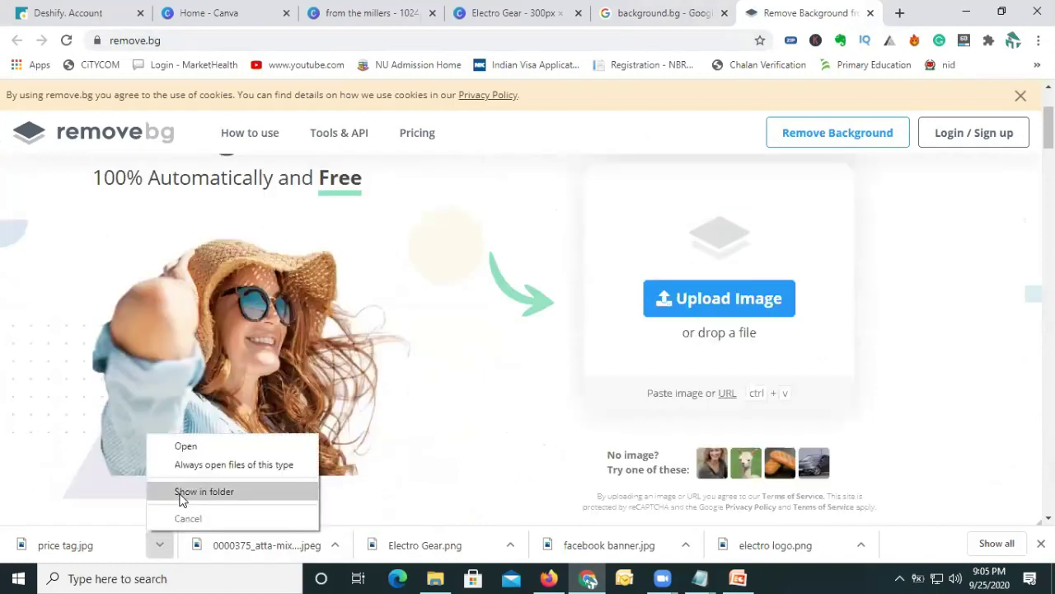
left_click(204, 492)
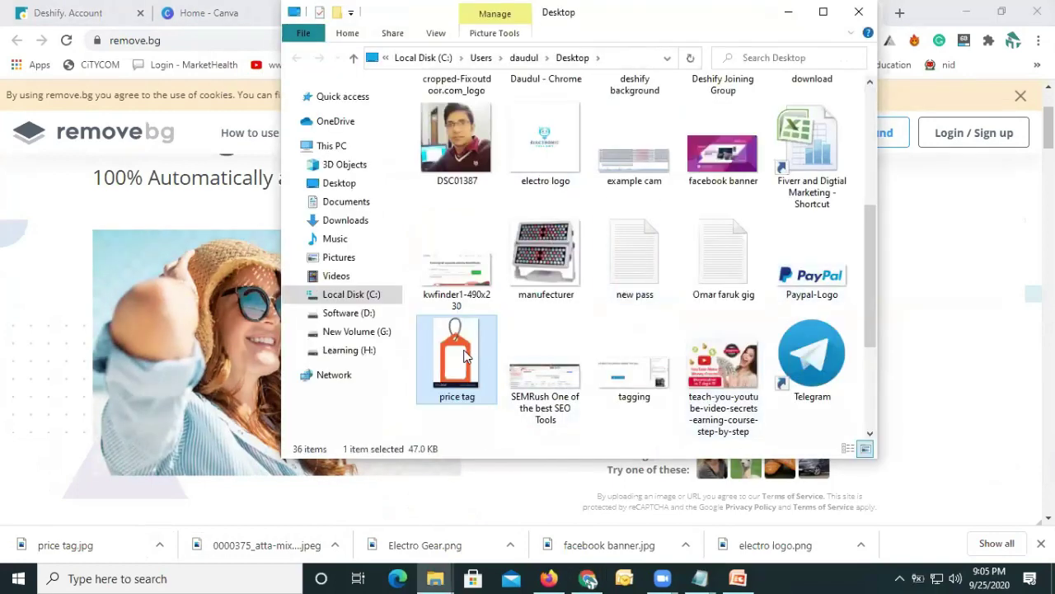
left_click_drag(464, 354, 693, 382)
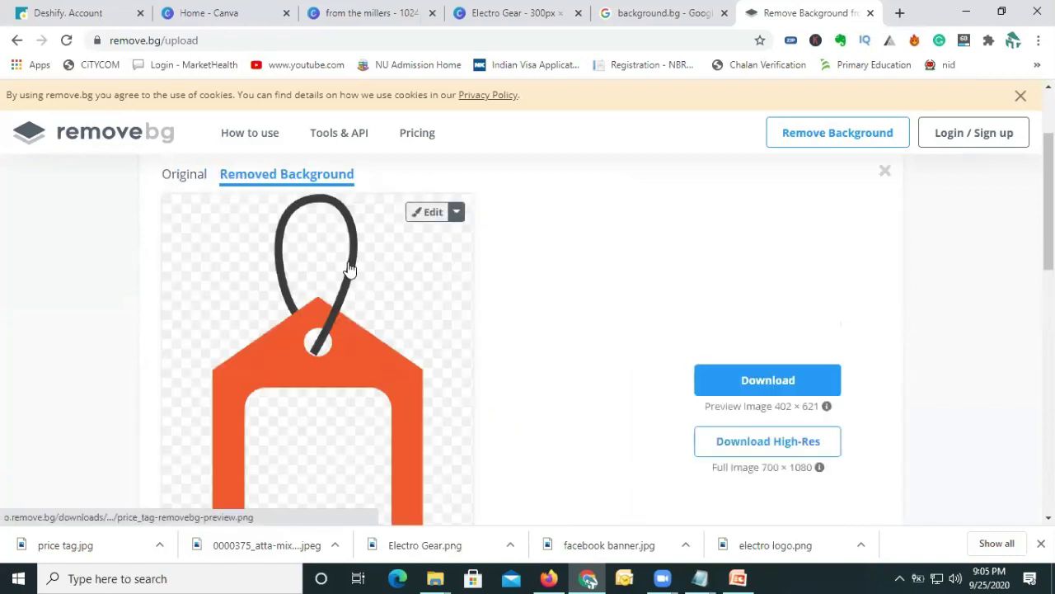
Open the background-free price tag result and download it.
scroll(321, 312, "down", 3)
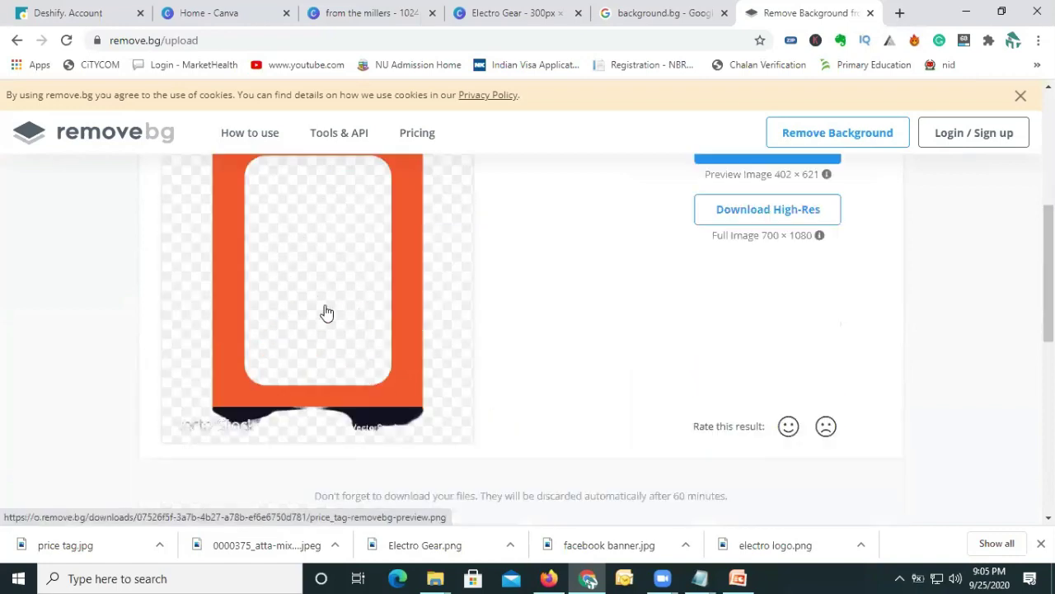
scroll(321, 382, "up", 4)
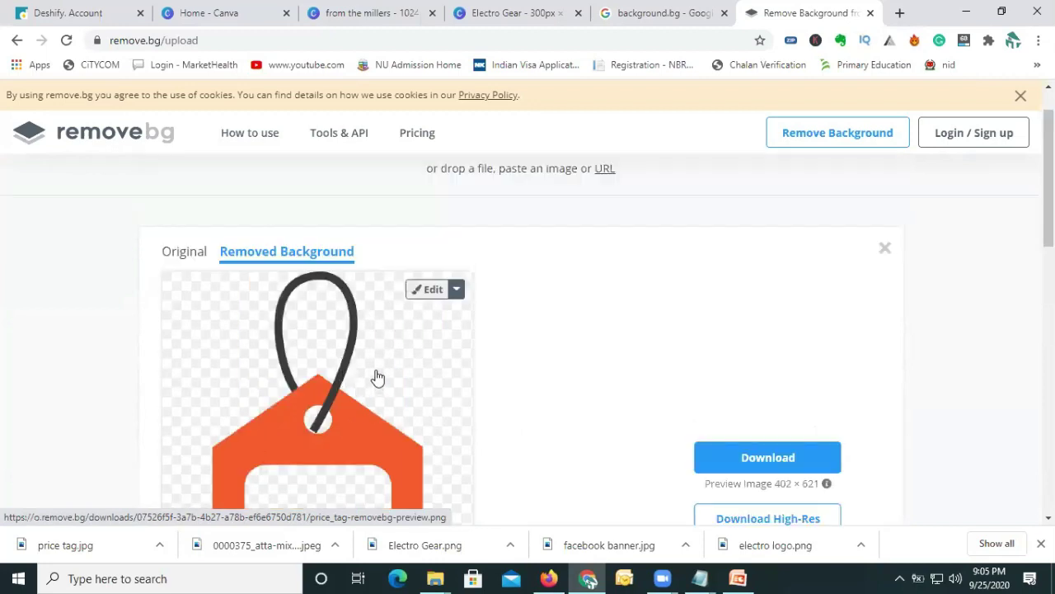
scroll(373, 347, "down", 1)
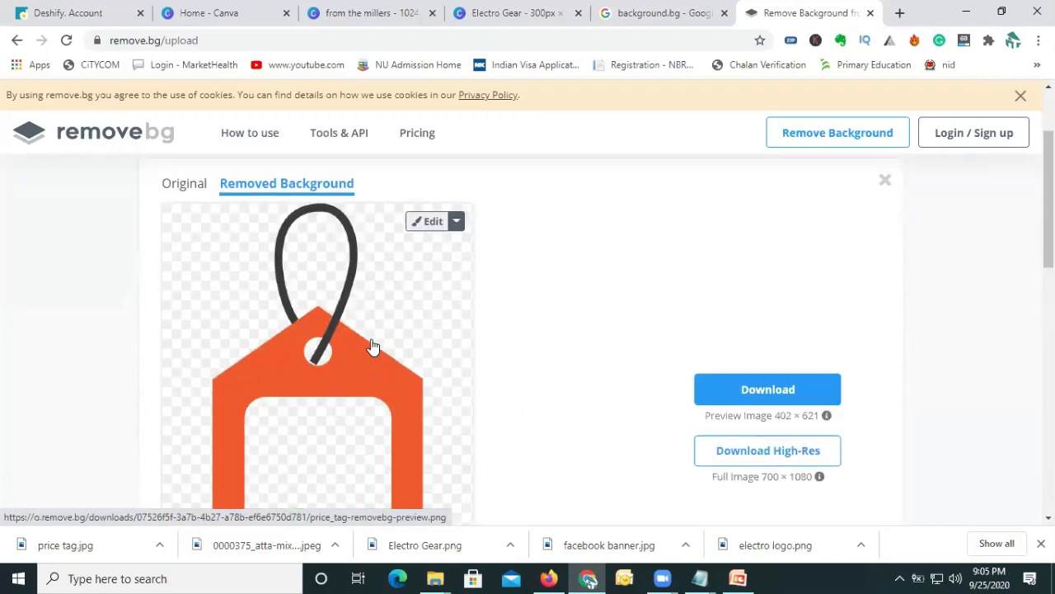
left_click(372, 350)
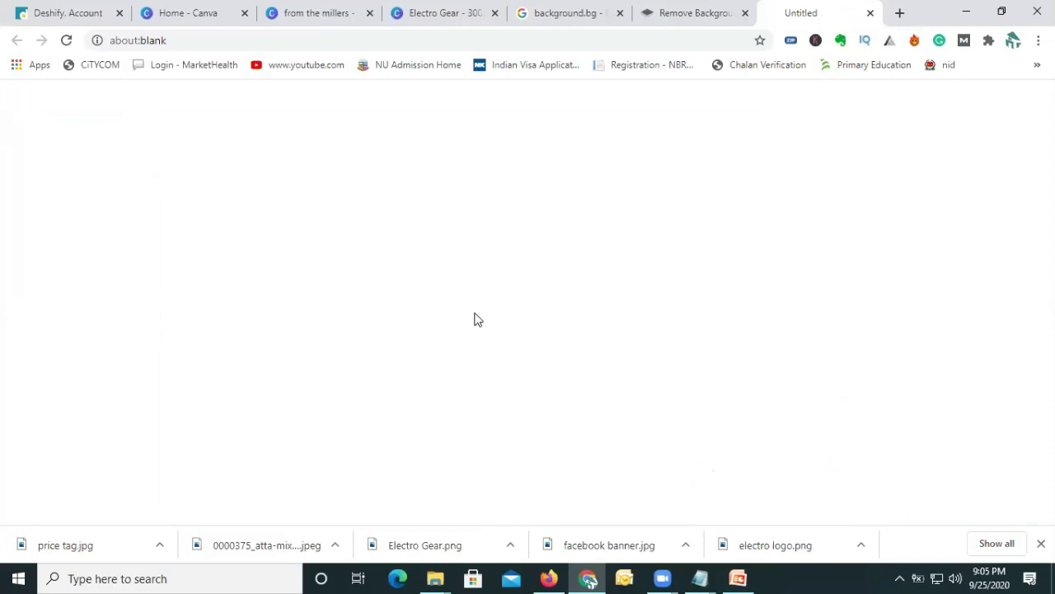
left_click(213, 23)
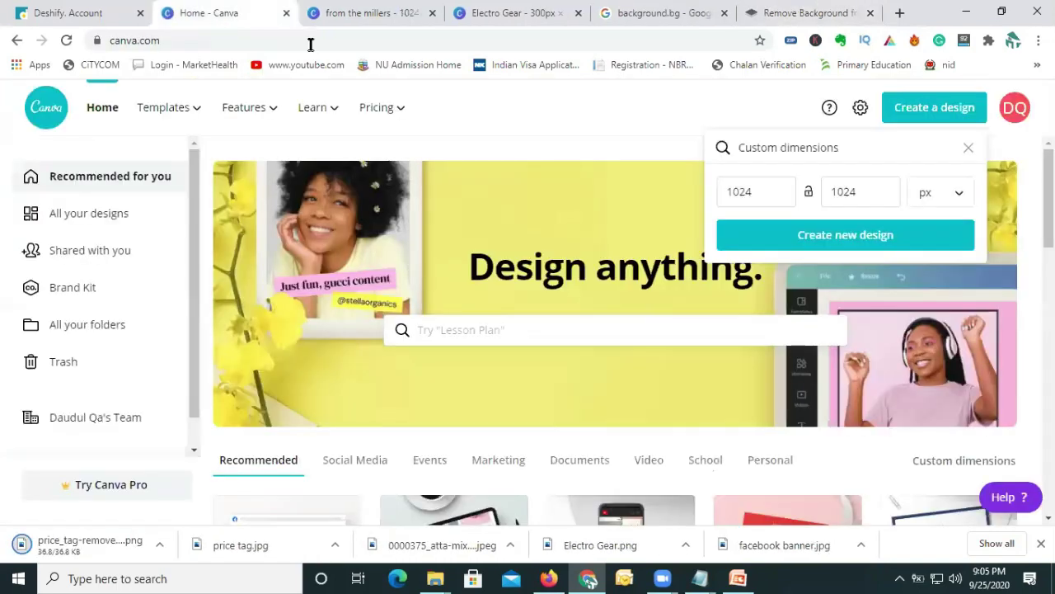
Delete the old orange price tag from the 'from the millers' design.
left_click(339, 13)
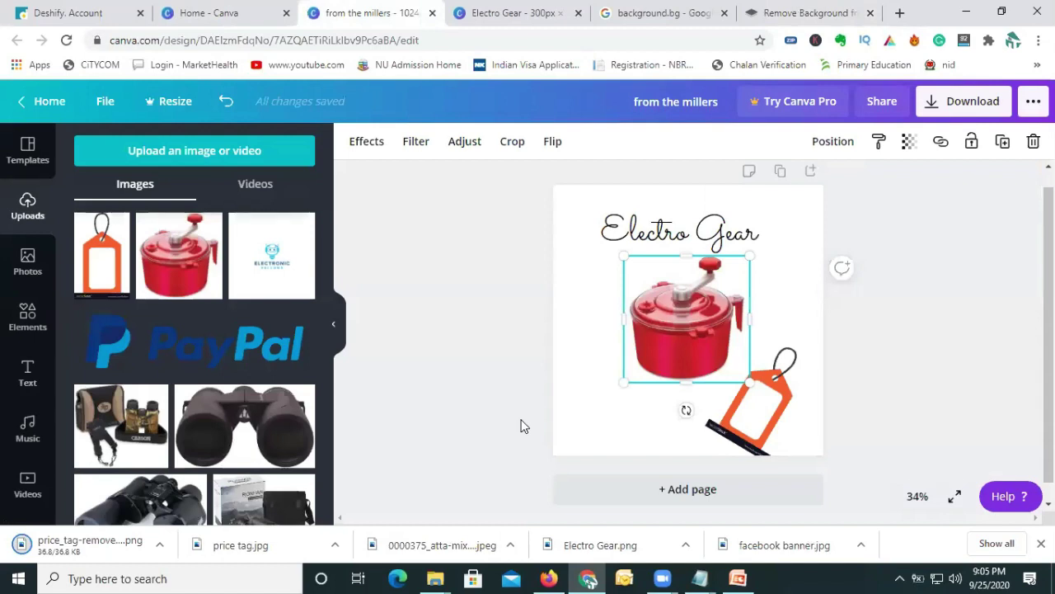
left_click(771, 400)
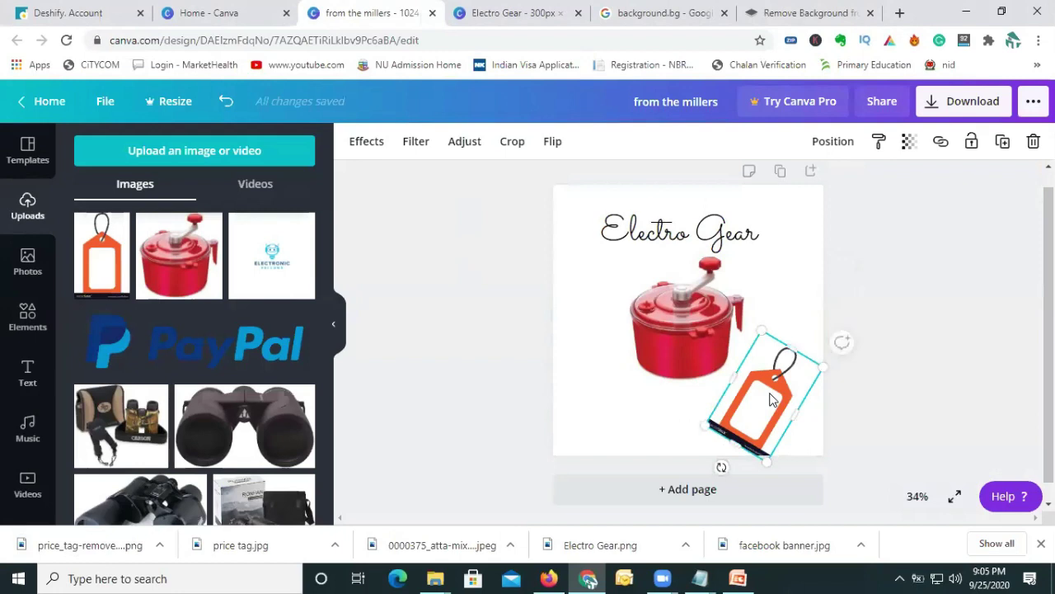
key("Delete")
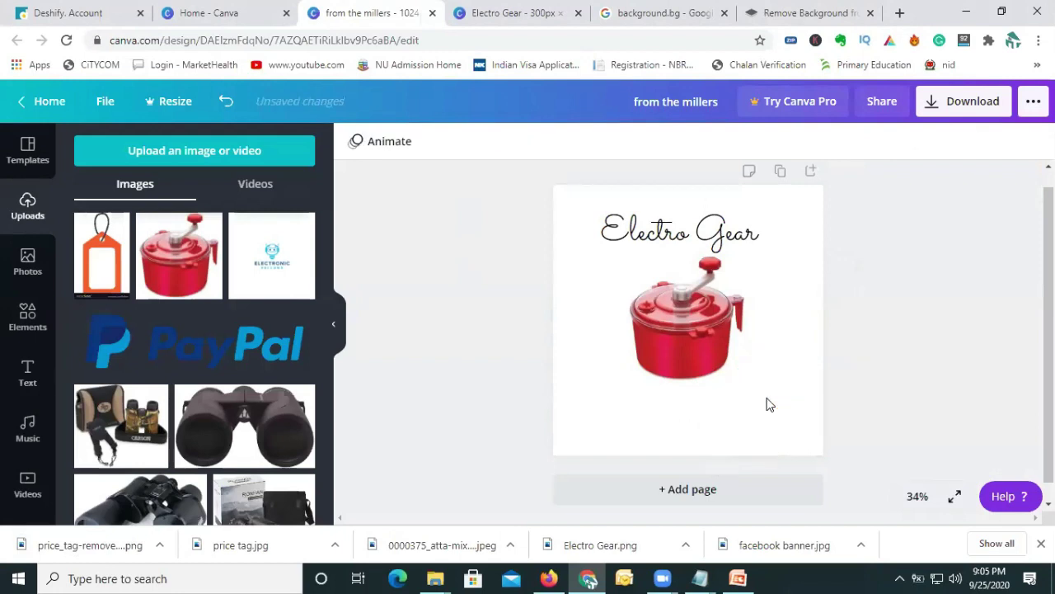
Upload price_tag-removebg-preview from the computer's Downloads folder.
left_click(230, 152)
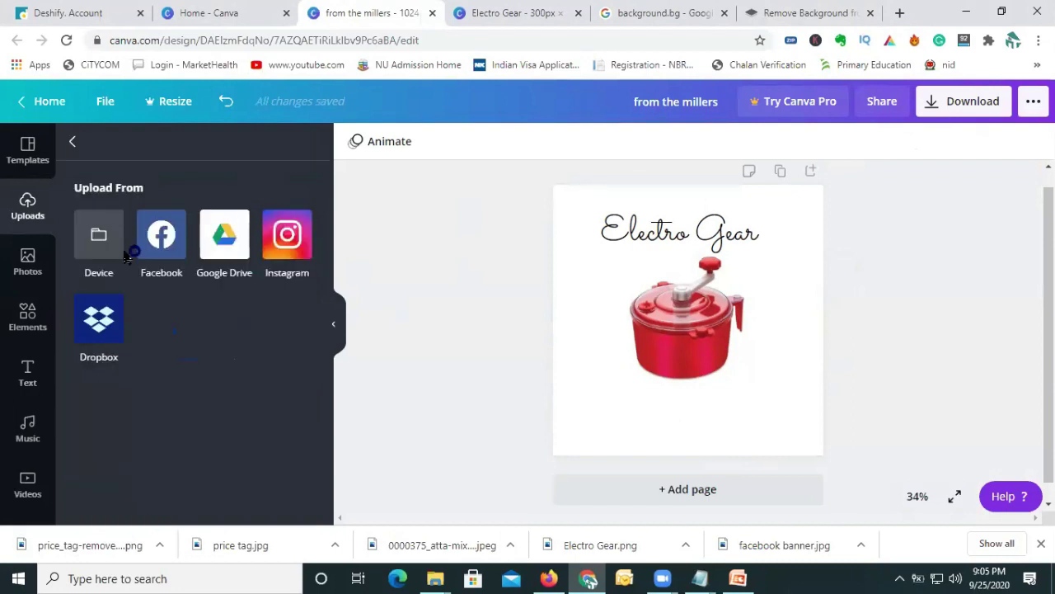
left_click(122, 279)
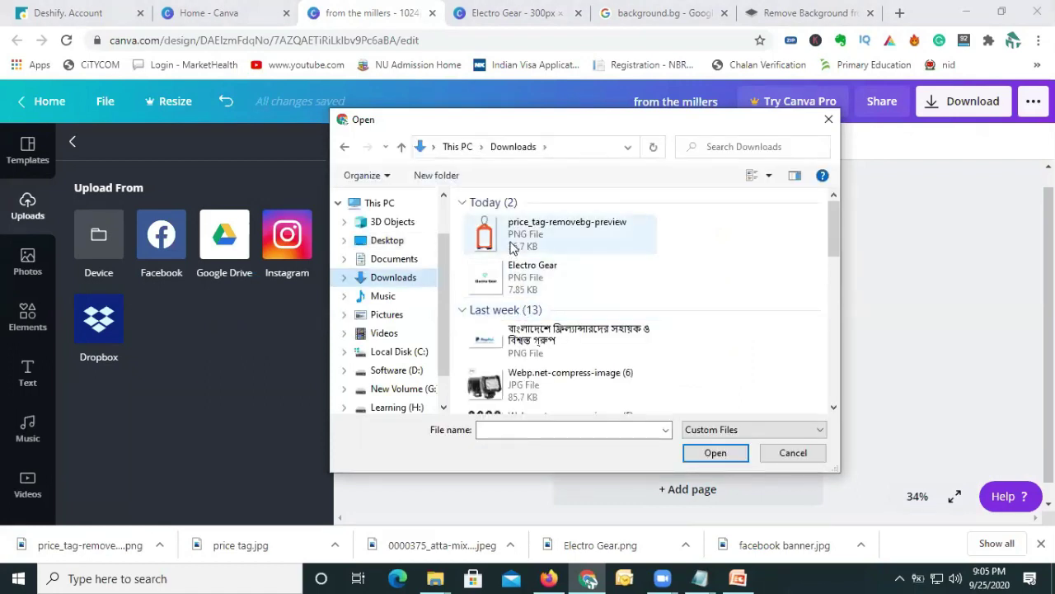
left_click(521, 239)
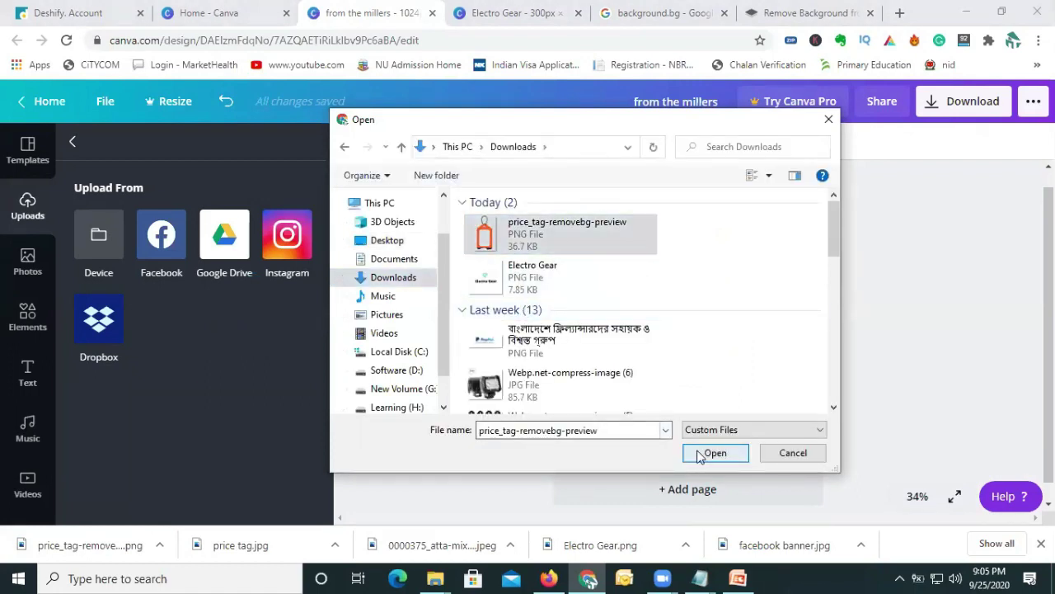
left_click(716, 452)
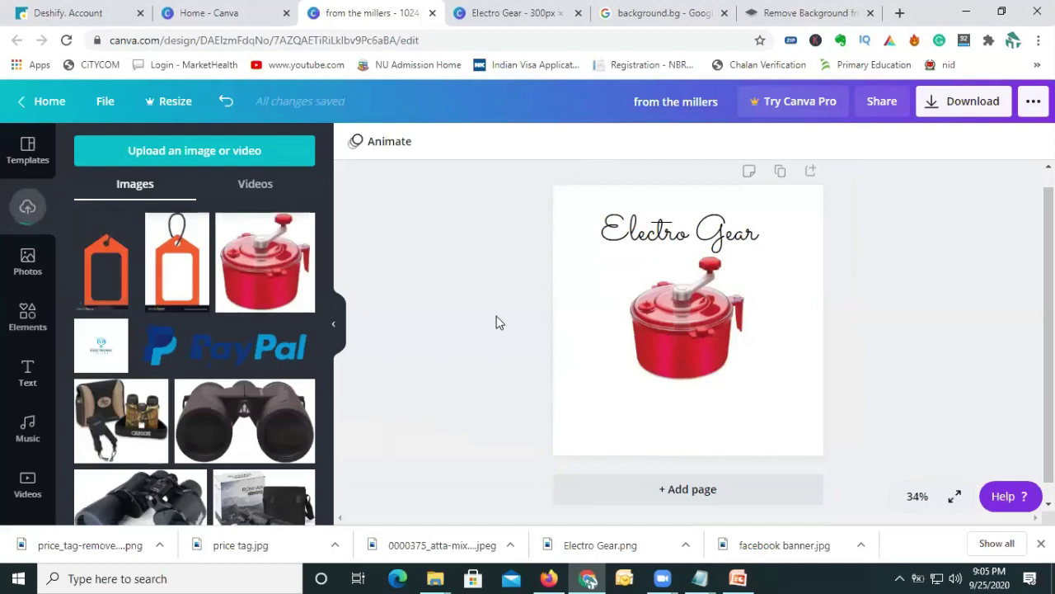
Add the new price tag to the page, tilted about 30° at the bottom right.
left_click(112, 266)
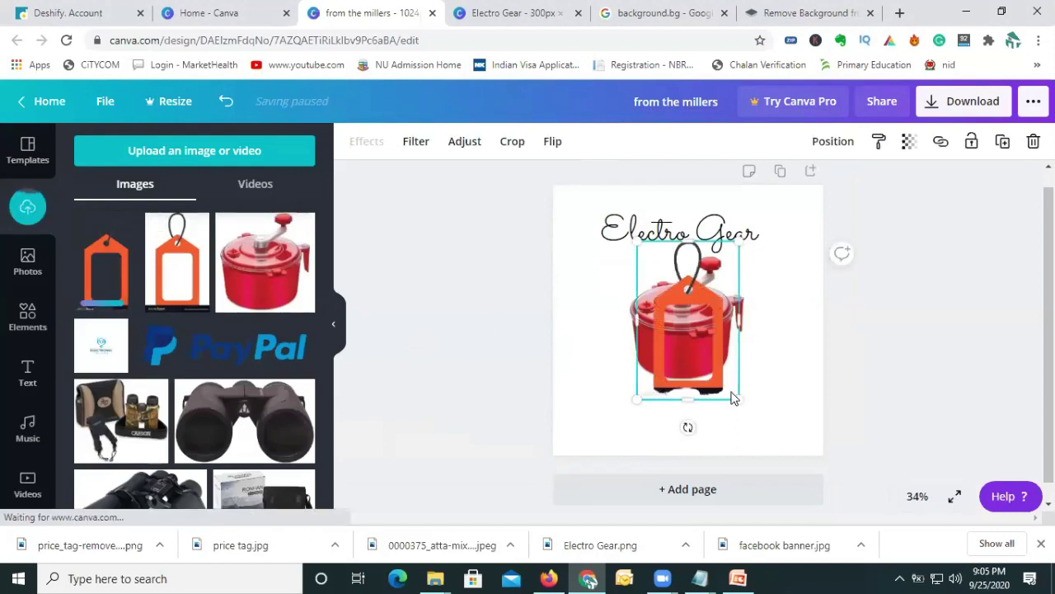
left_click_drag(625, 442, 619, 438)
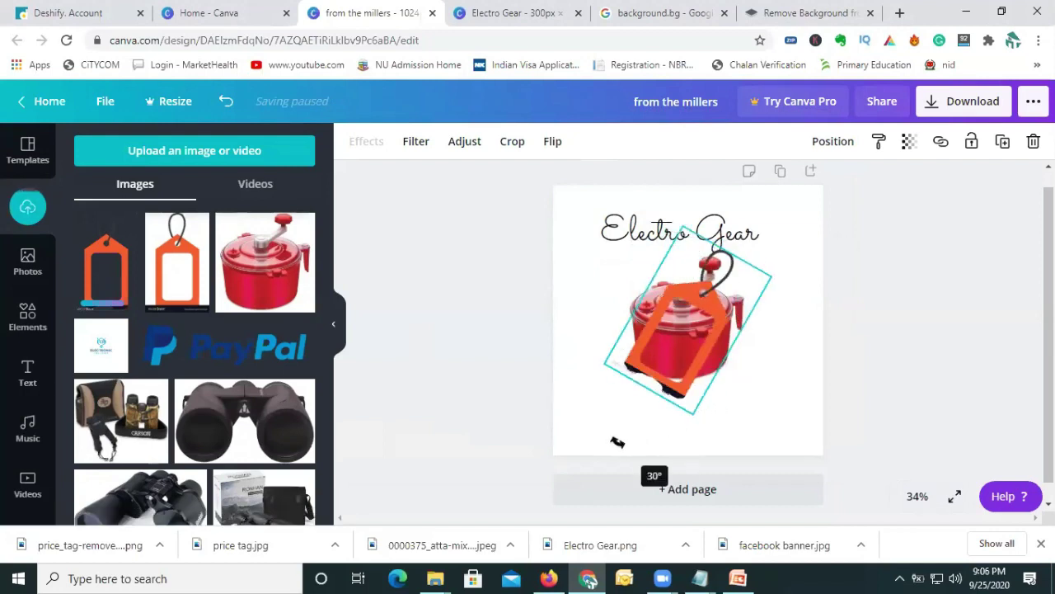
left_click_drag(682, 399, 719, 493)
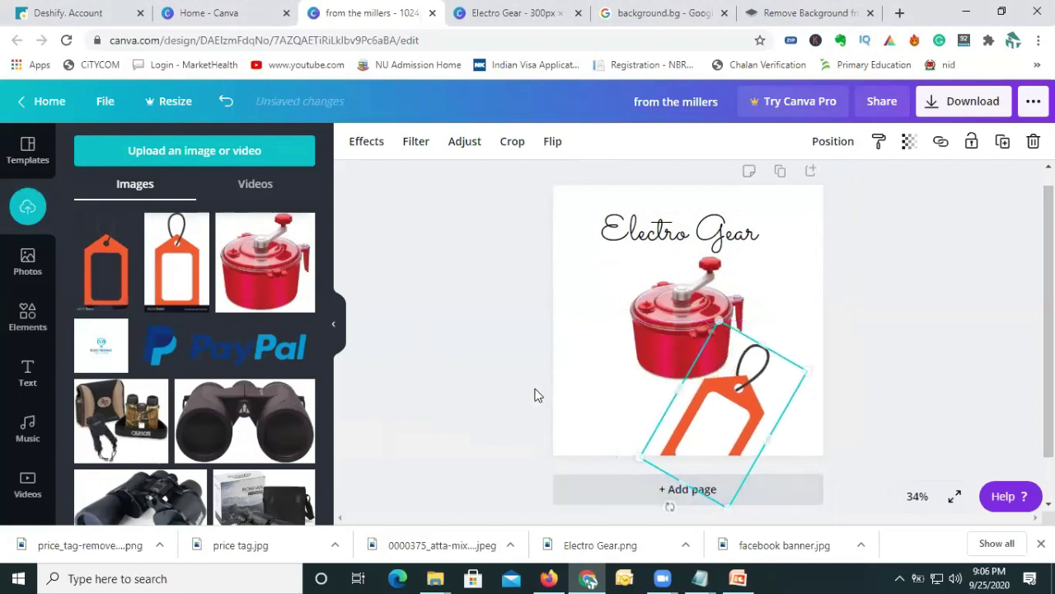
left_click(445, 376)
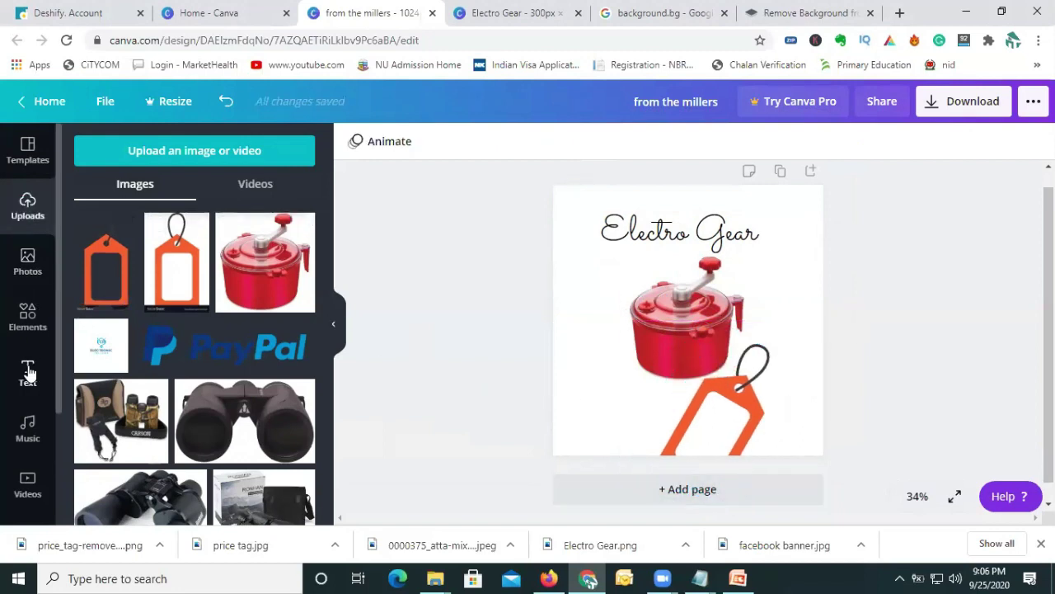
Add a subheading text box, delete the extra heading, and go to the Deshify page.
left_click(28, 373)
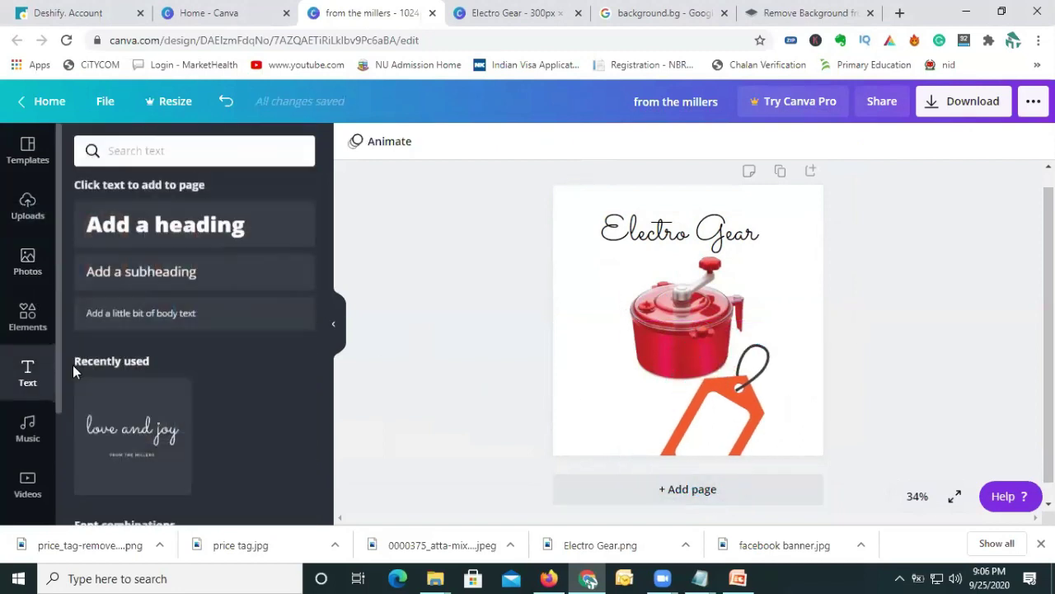
left_click(145, 239)
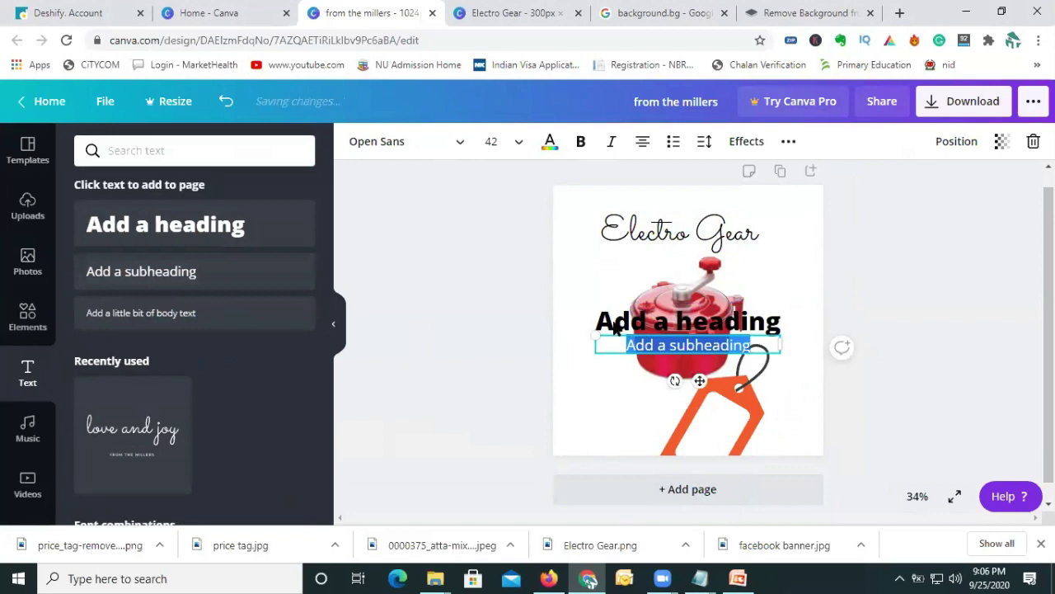
left_click(606, 326)
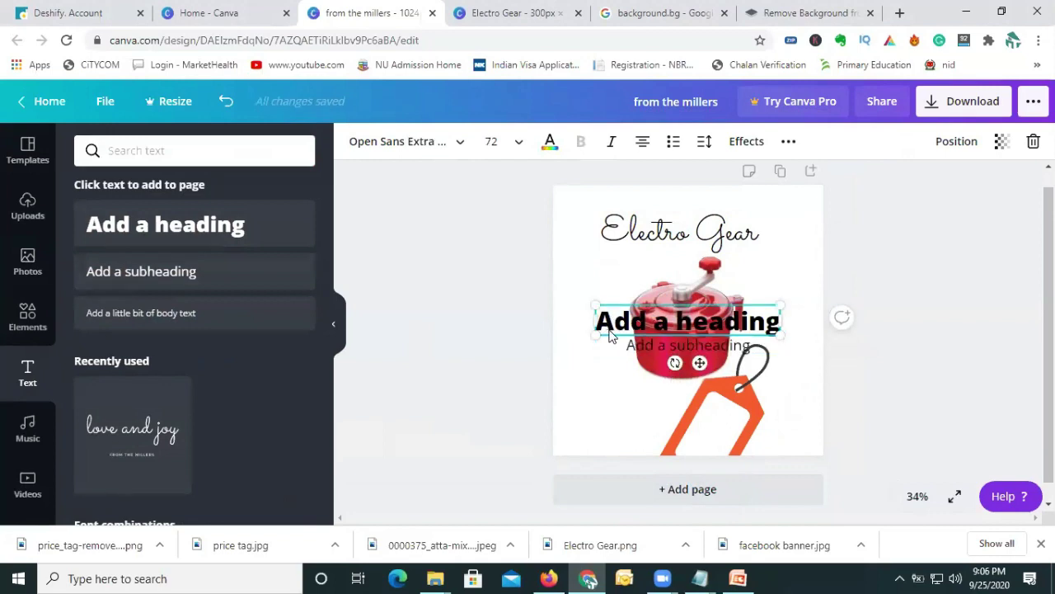
key("Delete")
left_click(633, 350)
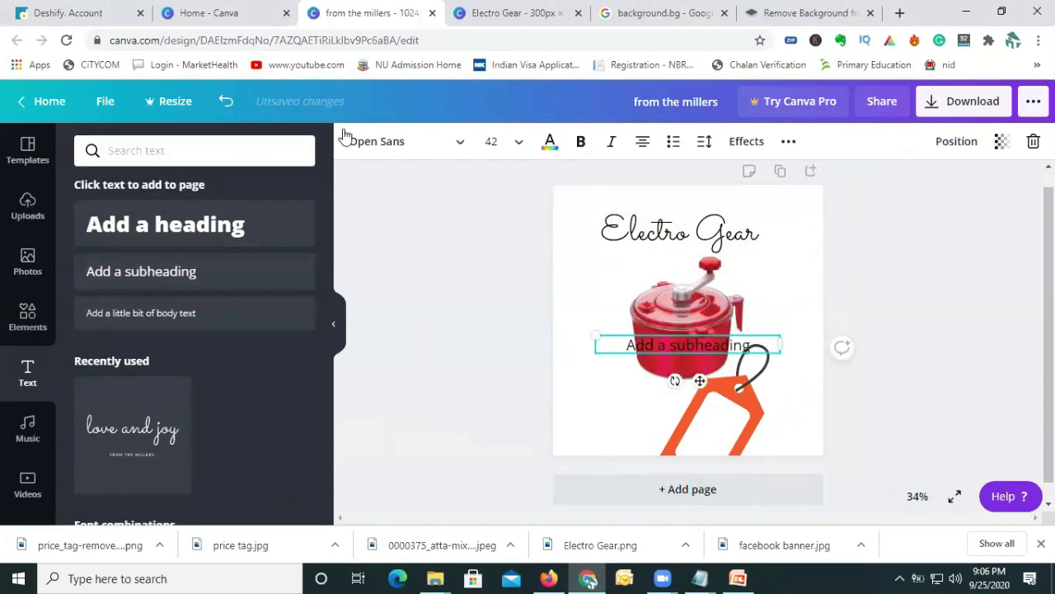
left_click(83, 12)
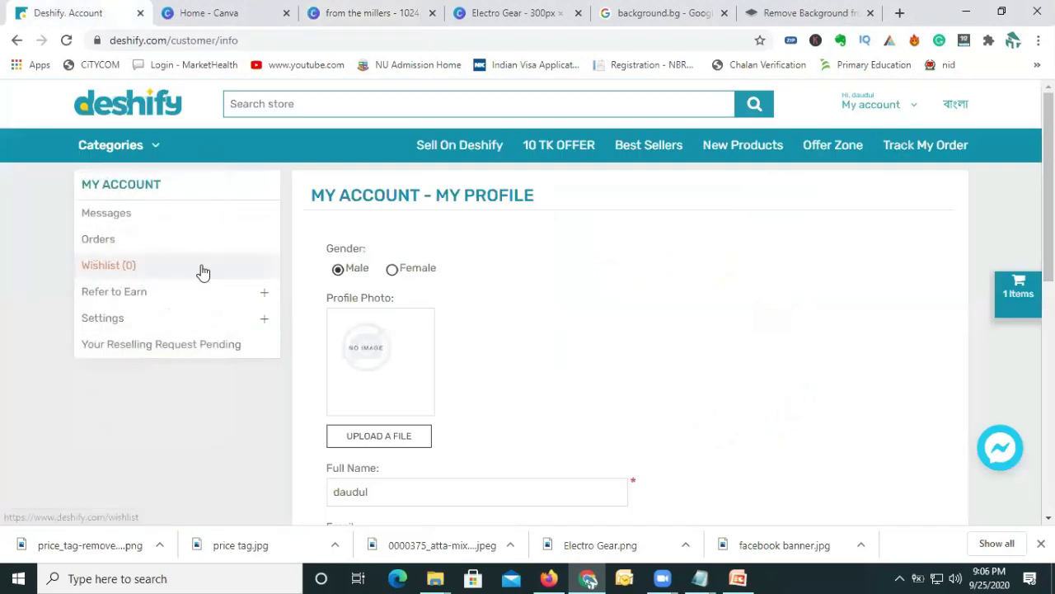
Go to the Deshify home page, then view the account profile page.
left_click(137, 100)
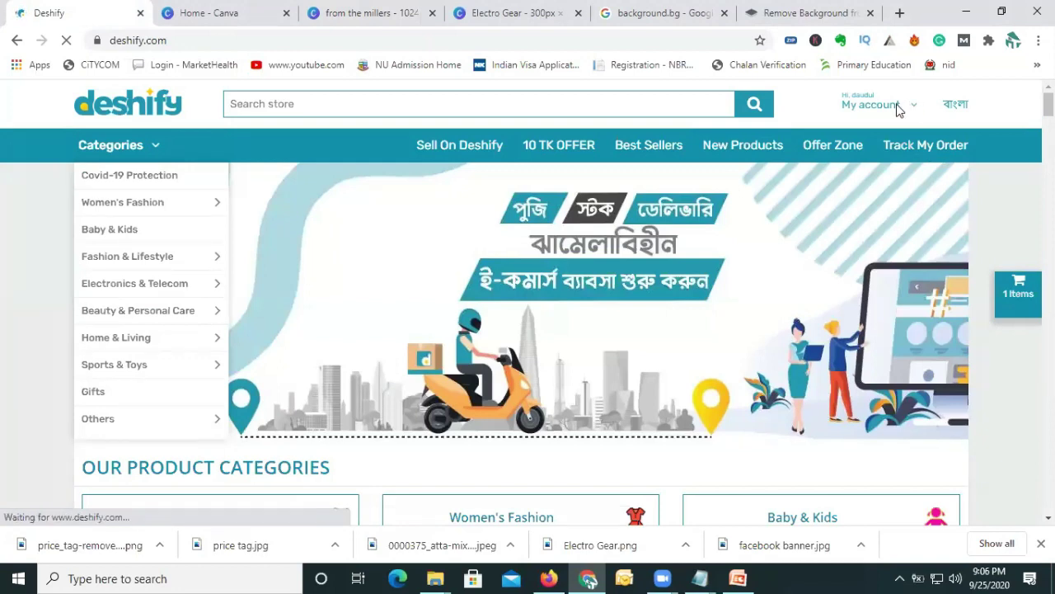
mouse_move(913, 129)
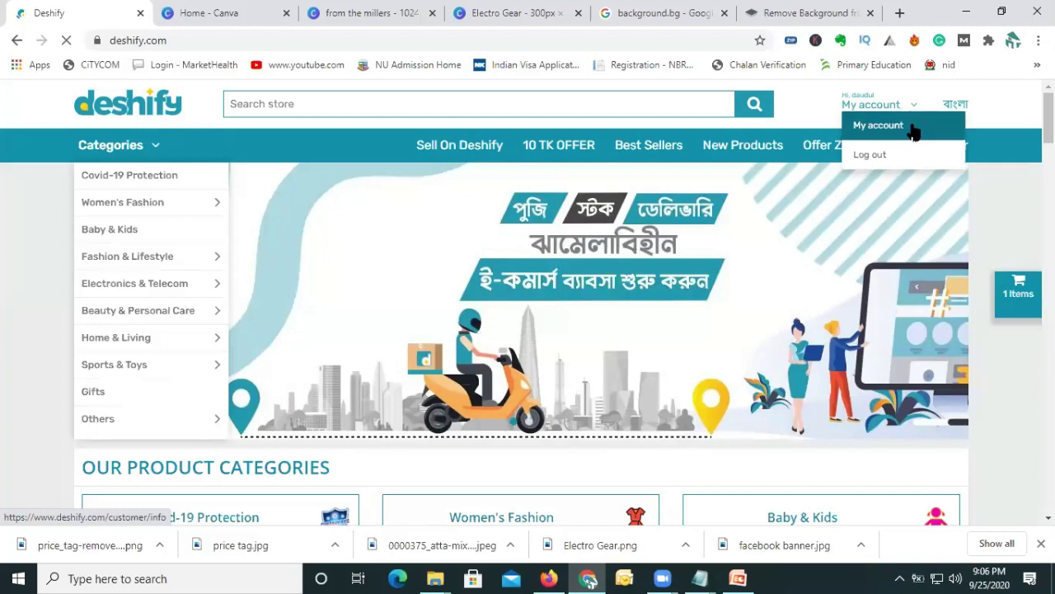
left_click(913, 129)
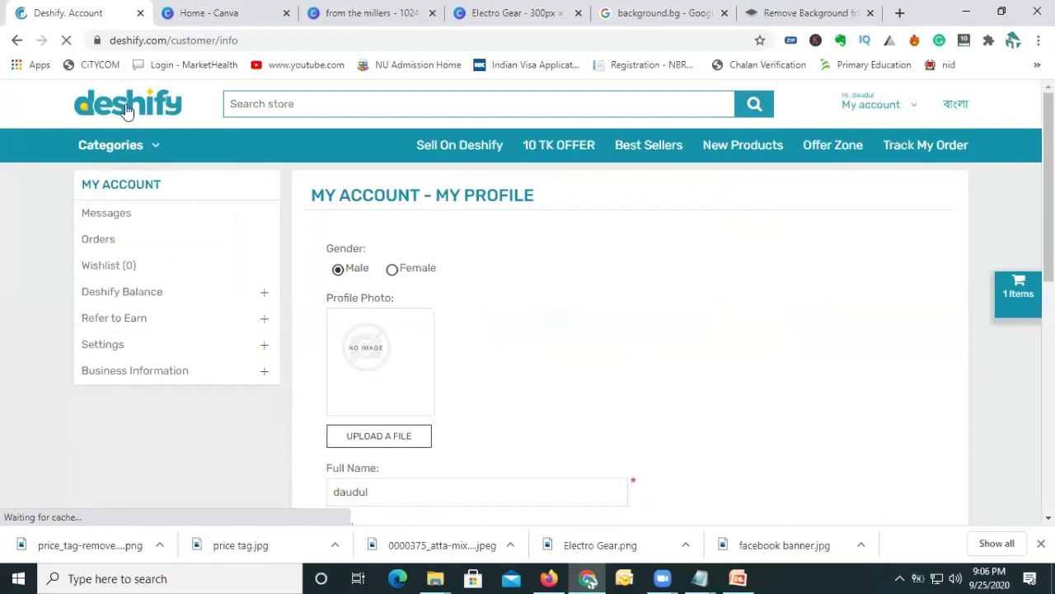
scroll(195, 415, "down", 2)
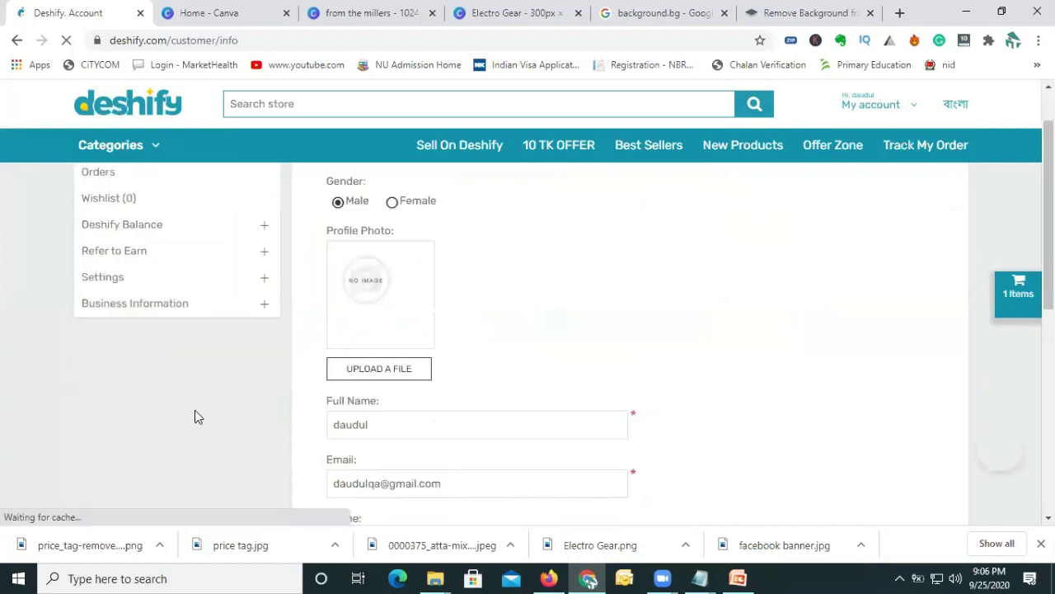
scroll(167, 306, "up", 1)
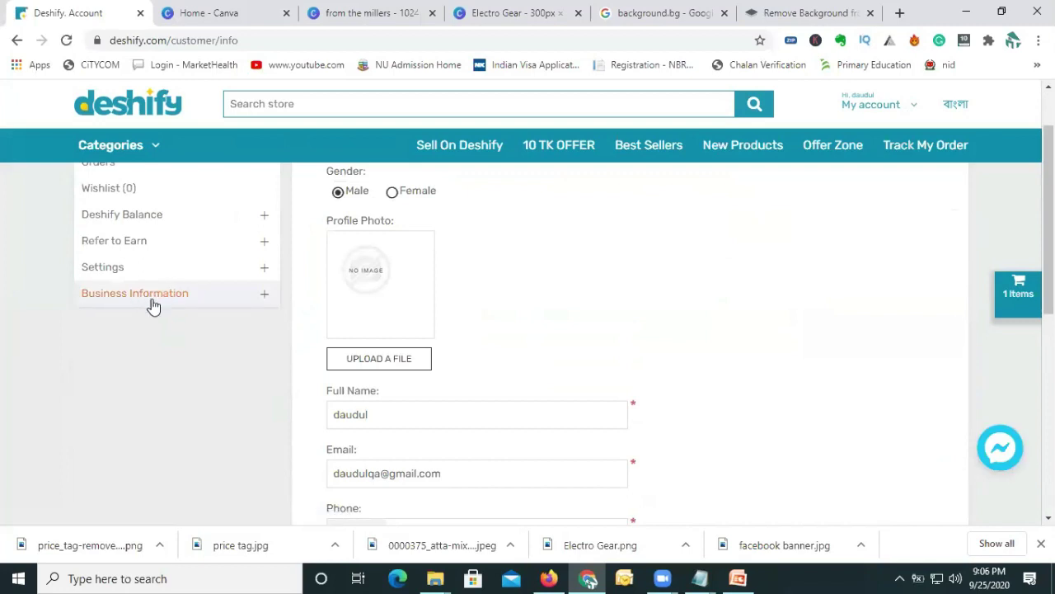
scroll(196, 367, "up", 1)
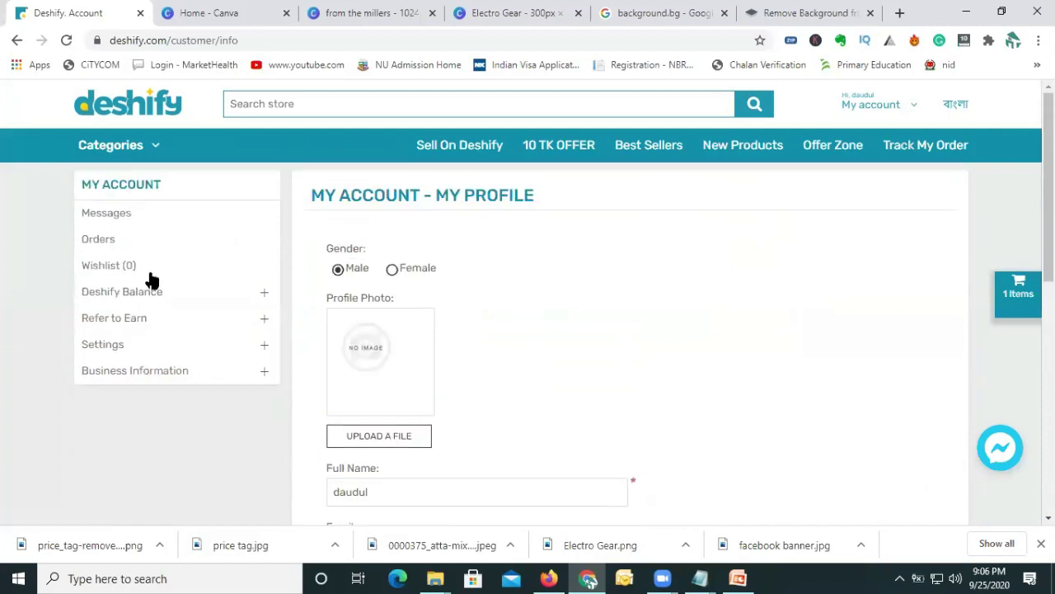
Return home, scroll to the Kitchen & Dinning row and open Atta Mixer.
left_click(142, 108)
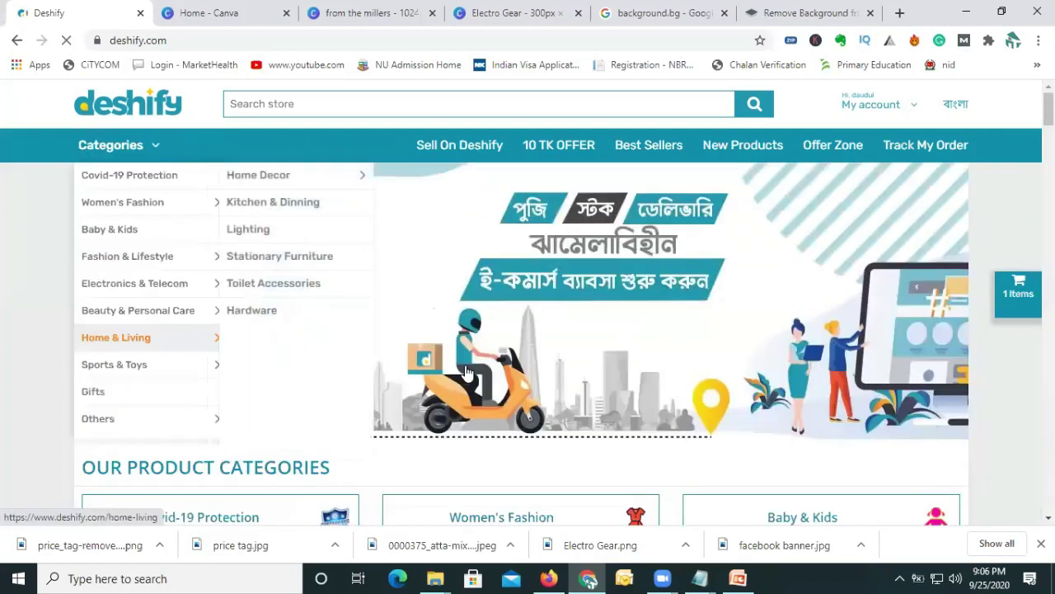
scroll(462, 380, "down", 4)
scroll(456, 408, "down", 4)
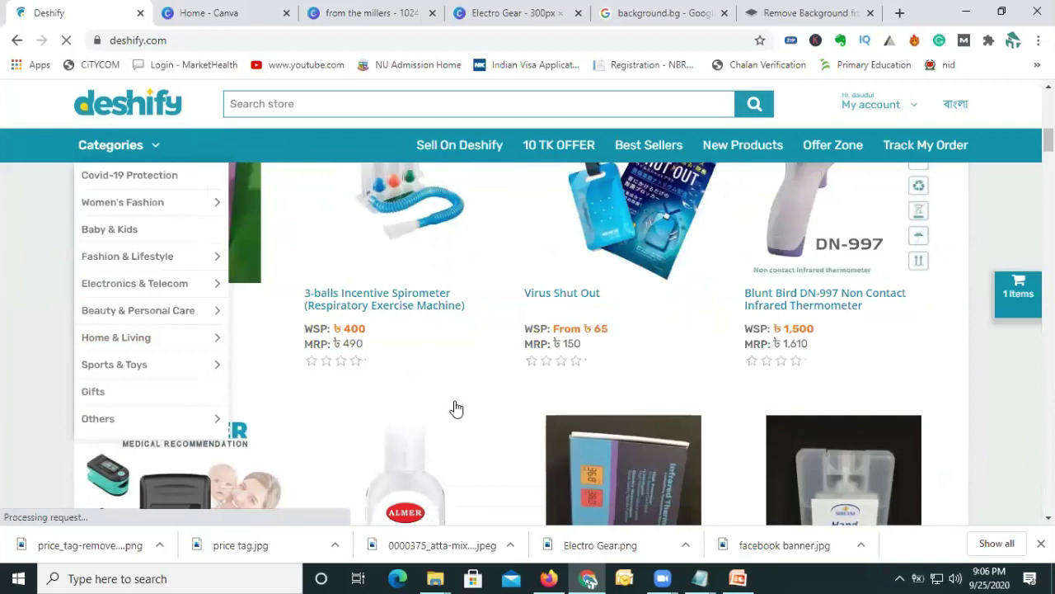
scroll(456, 408, "down", 7)
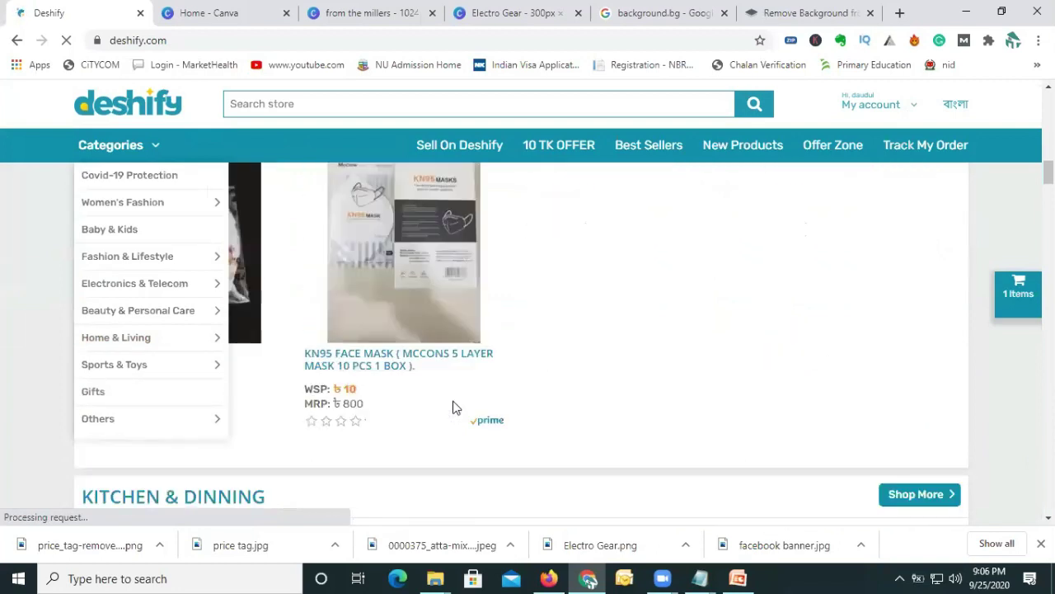
scroll(452, 407, "down", 10)
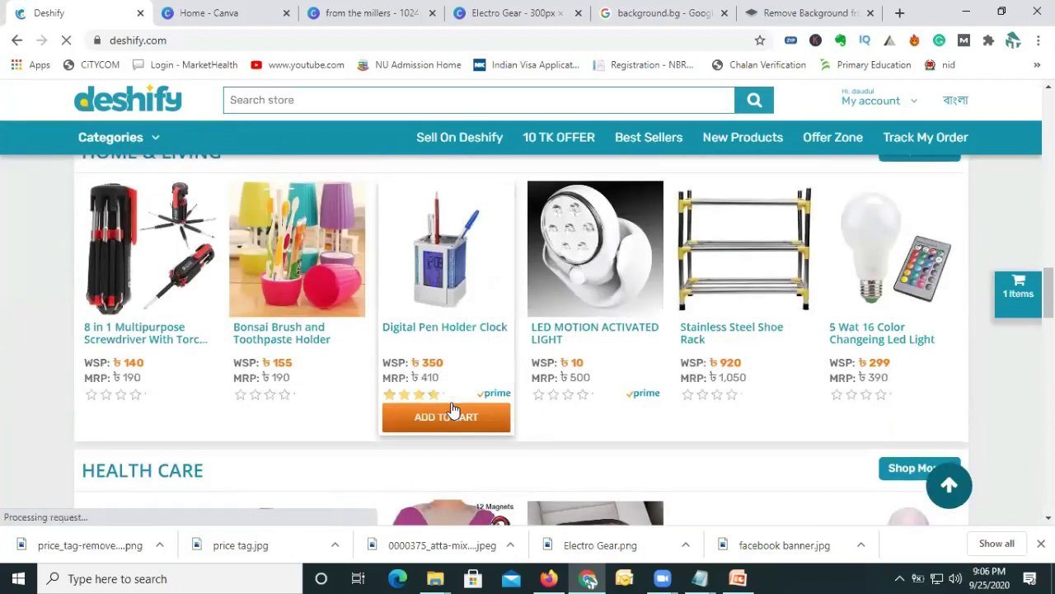
scroll(459, 415, "up", 5)
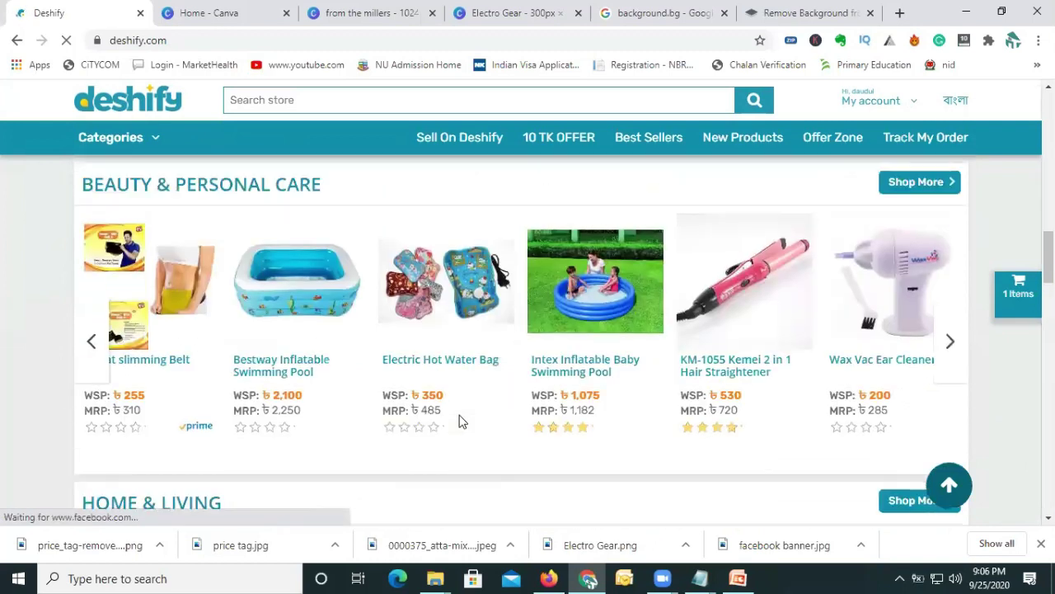
scroll(460, 421, "up", 3)
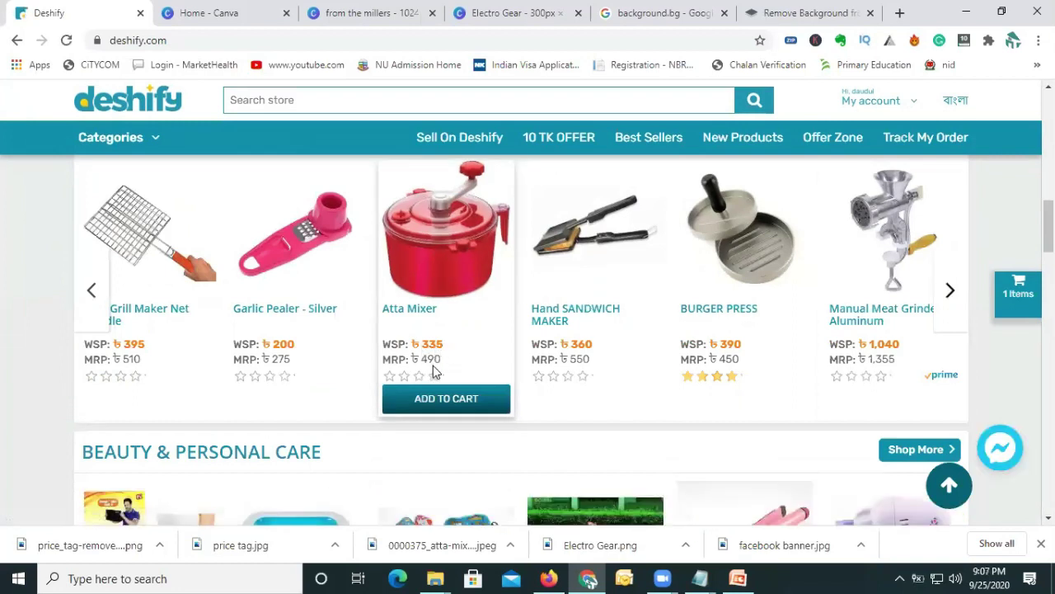
left_click(446, 296)
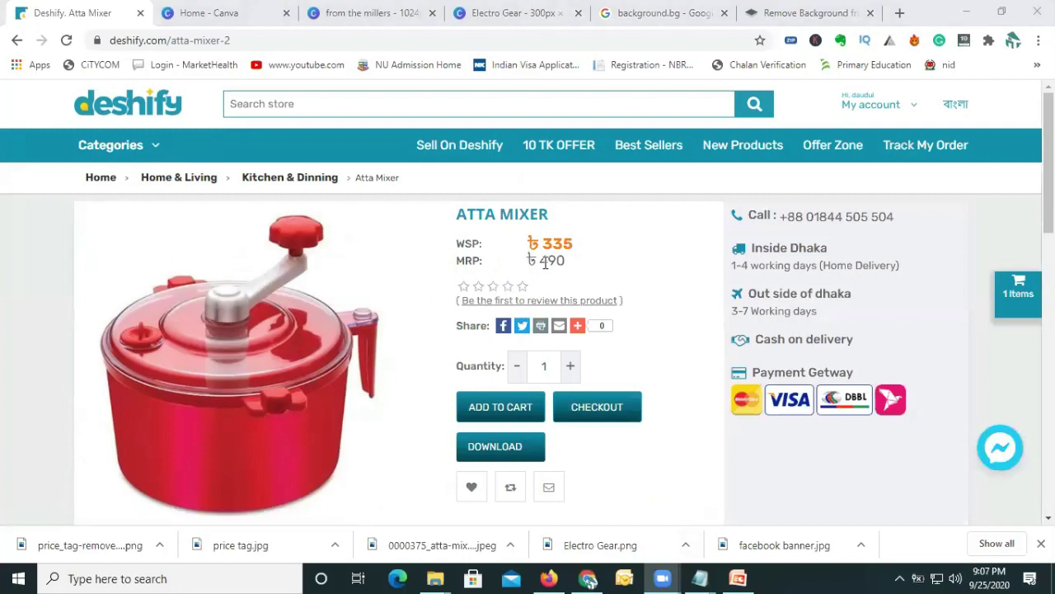
Select the Atta Mixer's WSP ৳335 and MRP ৳490 prices, then go back to Canva.
left_click_drag(545, 262, 564, 260)
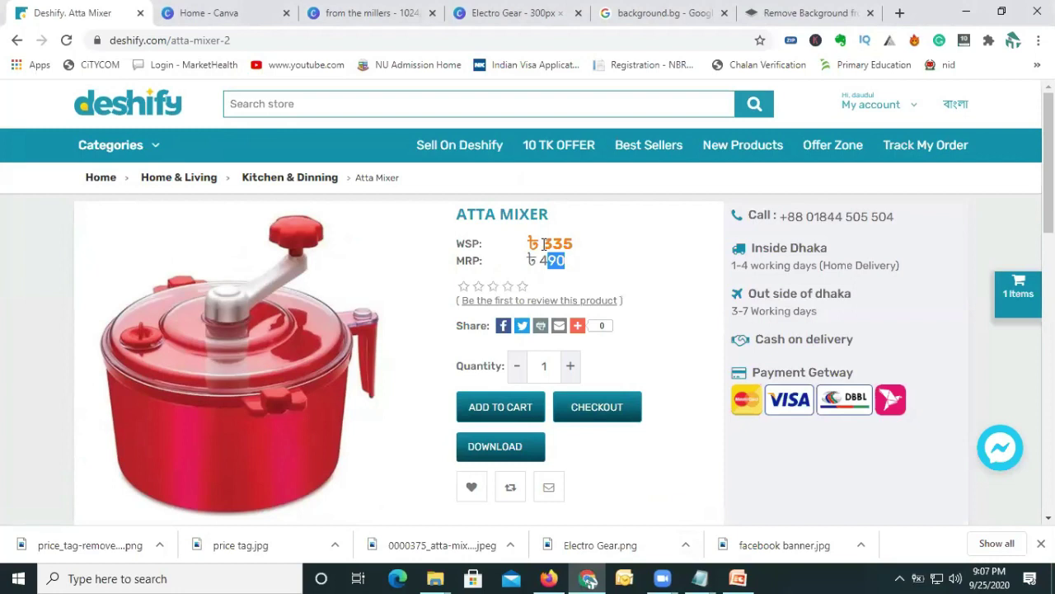
double_click(557, 244)
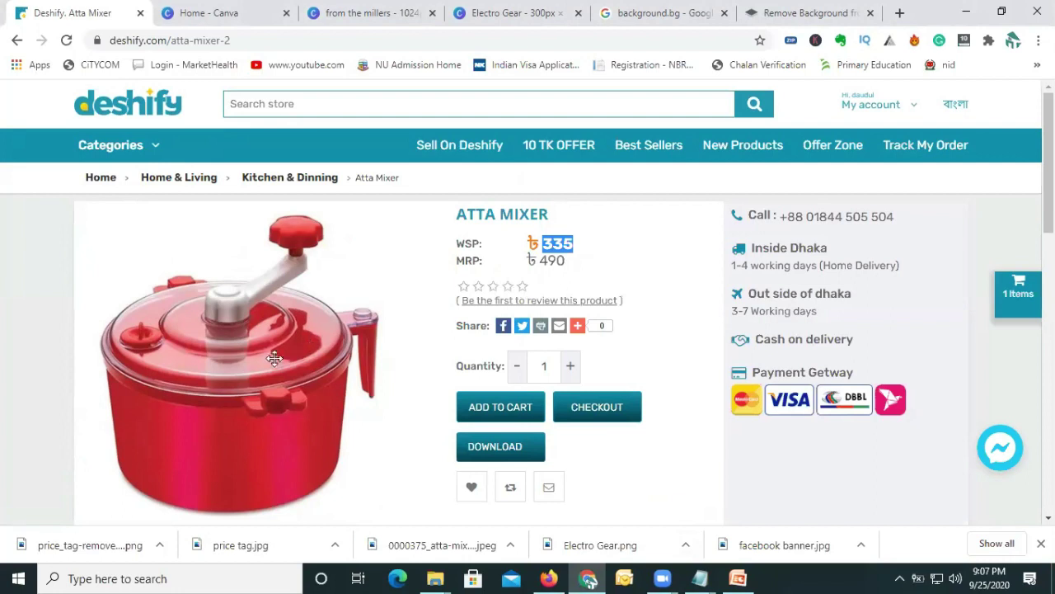
mouse_move(262, 363)
left_click_drag(539, 260, 564, 262)
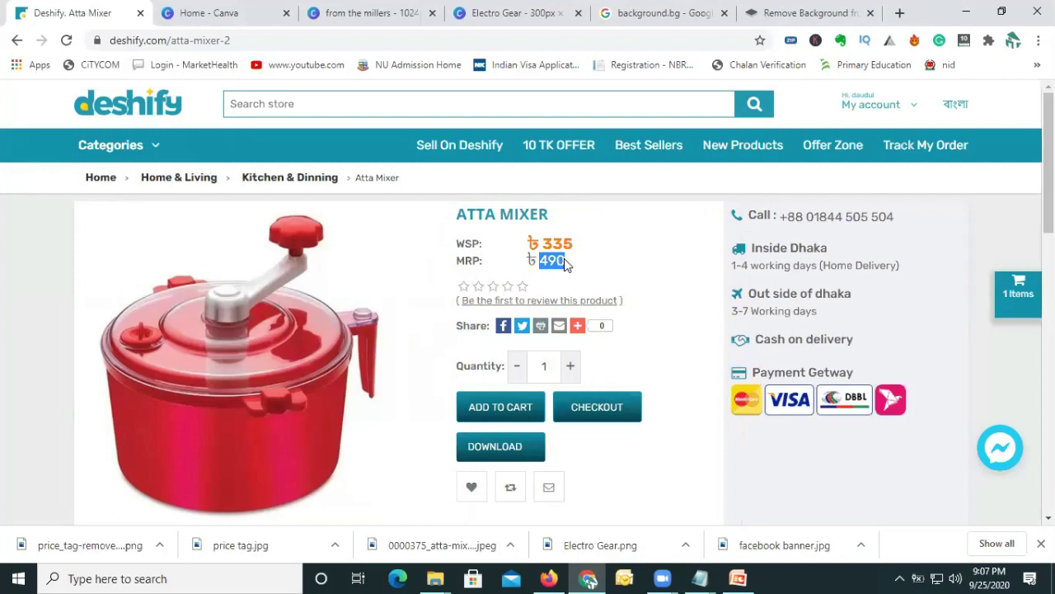
left_click(559, 261)
left_click_drag(541, 261, 565, 263)
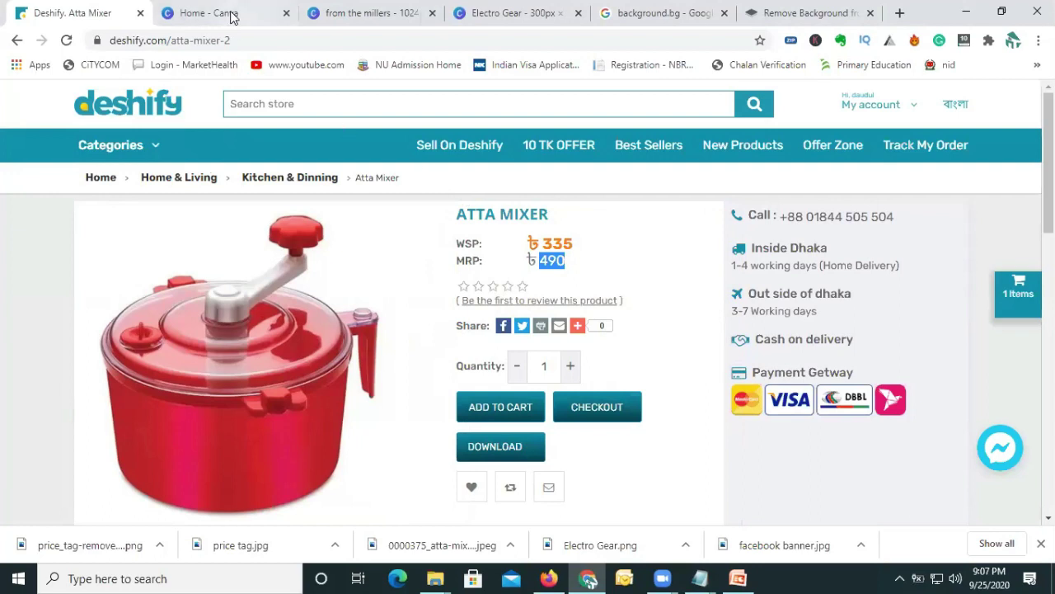
left_click(206, 13)
Move the subheading off the mixer and replace its text with 550/-.
left_click(371, 13)
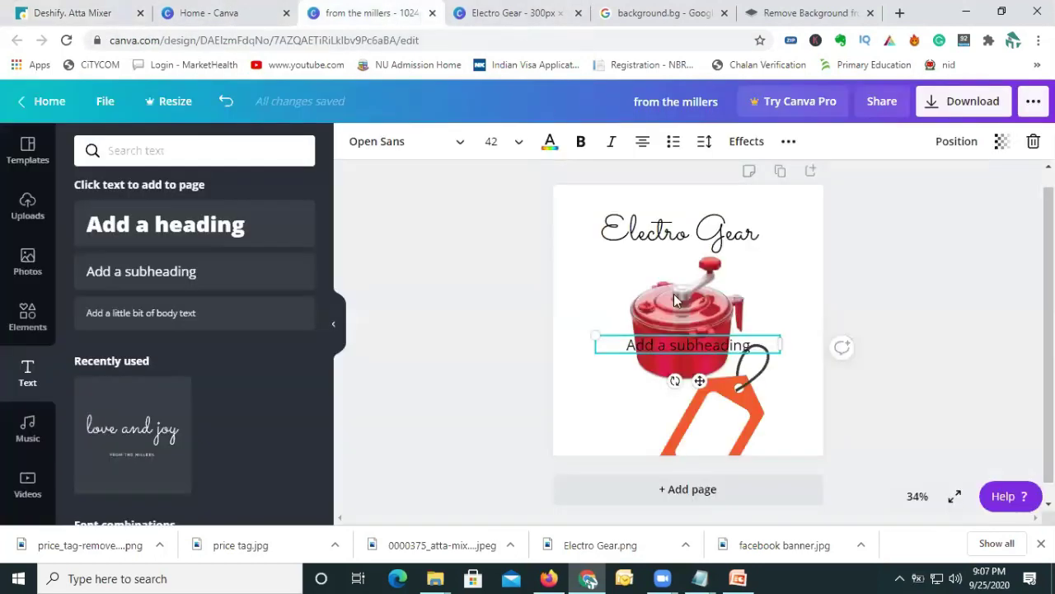
left_click_drag(682, 350, 594, 395)
double_click(604, 395)
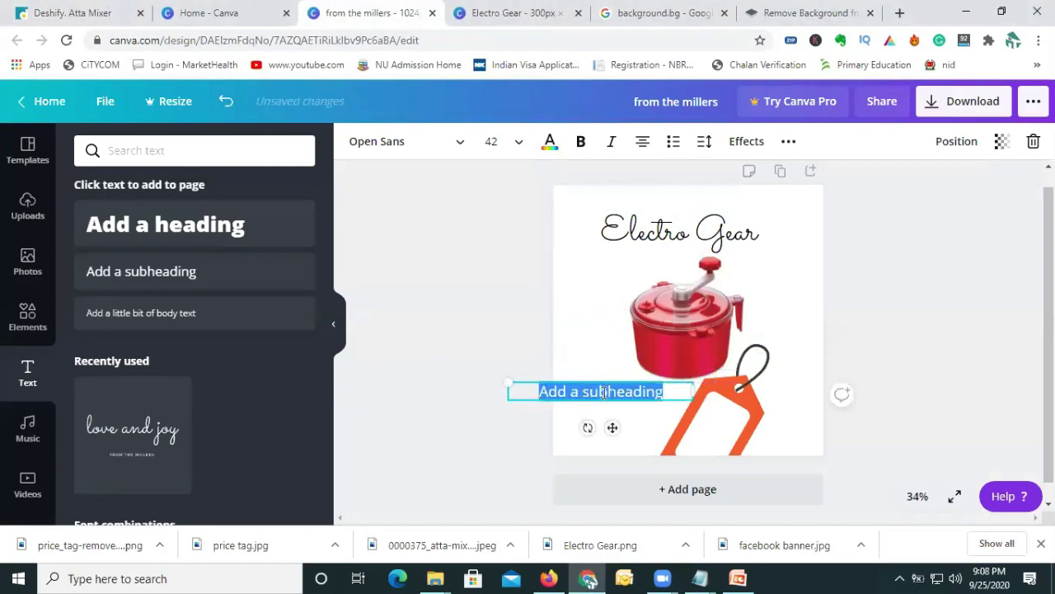
type("550")
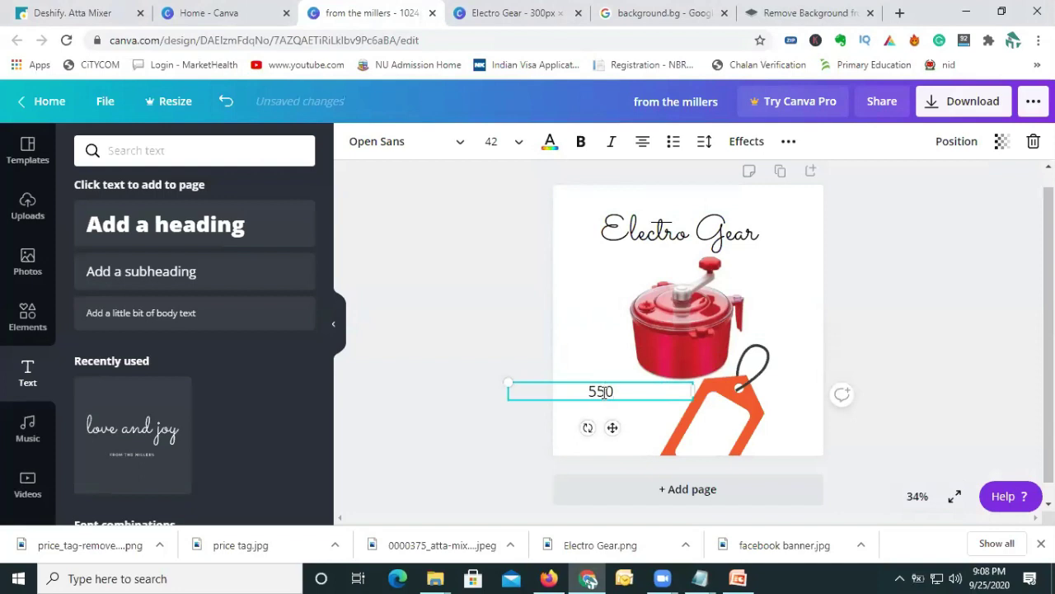
type("/-")
Tilt the 550/- text and place it on the orange tag, matching its slant.
left_click_drag(587, 445, 583, 461)
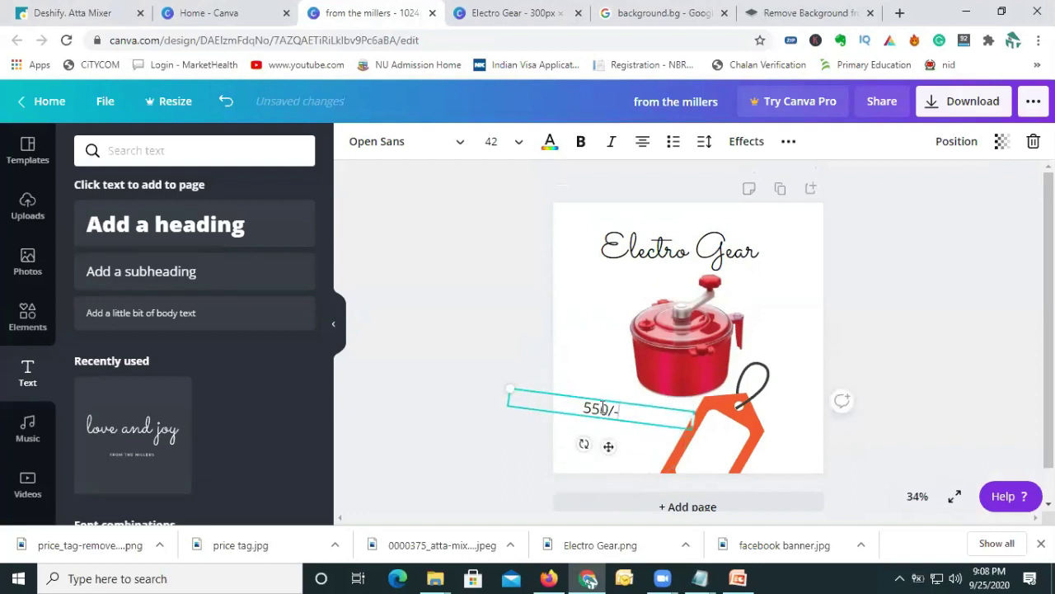
left_click_drag(621, 423, 718, 453)
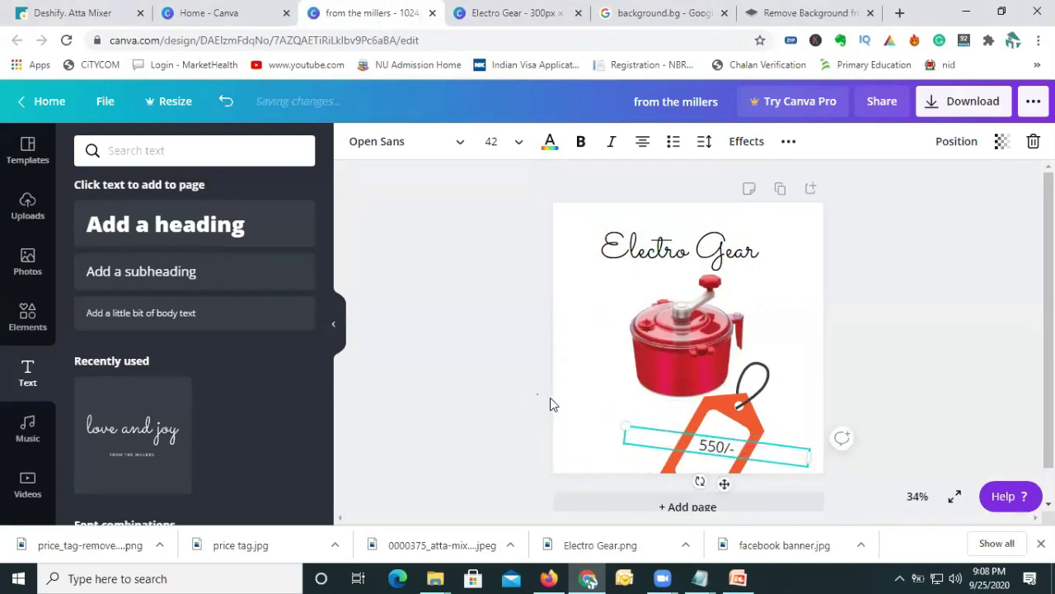
left_click(552, 404)
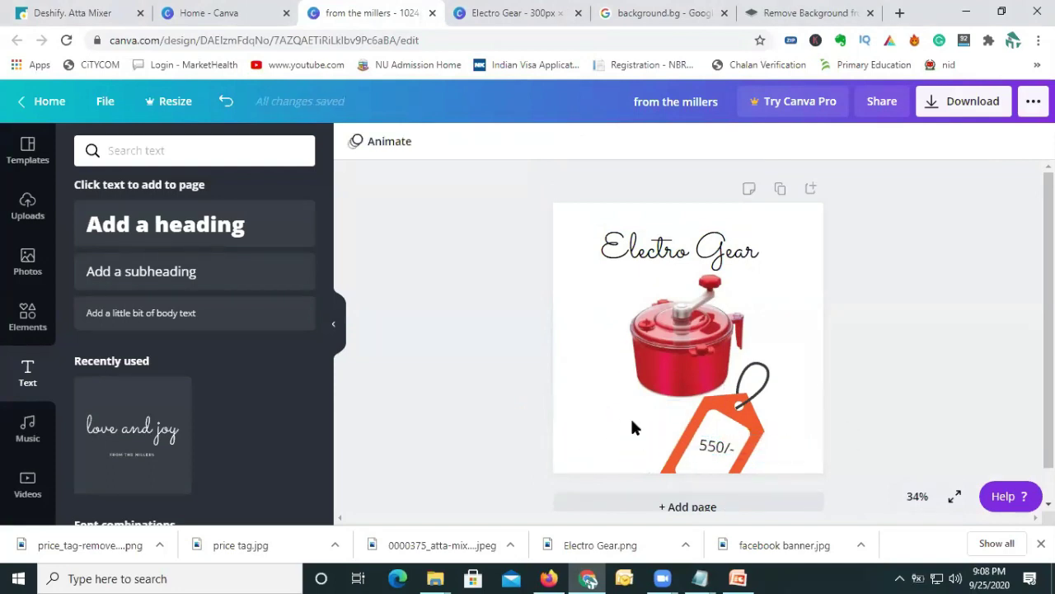
left_click(722, 452)
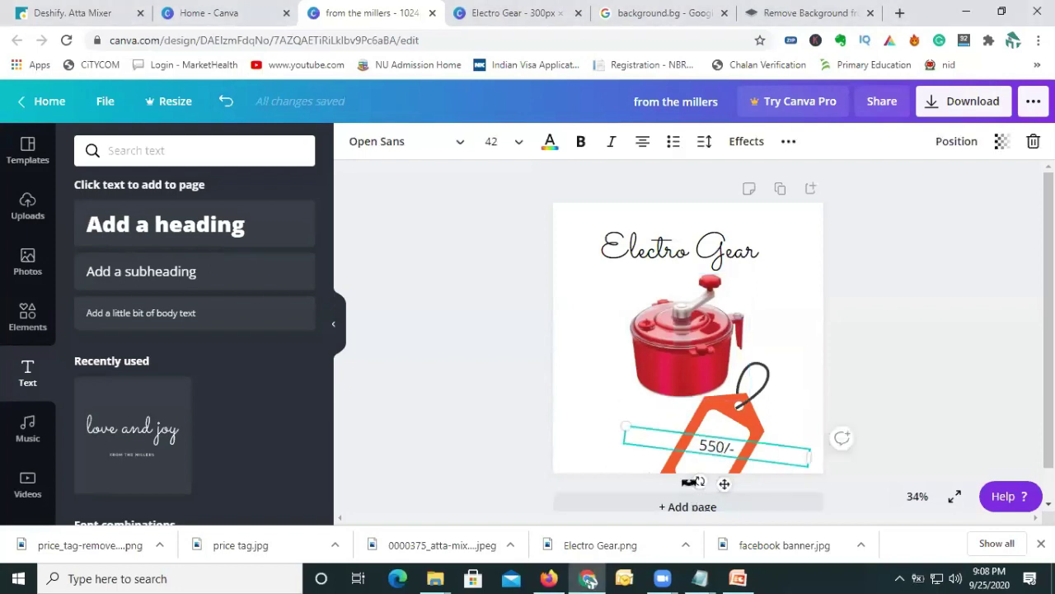
left_click_drag(695, 482, 679, 478)
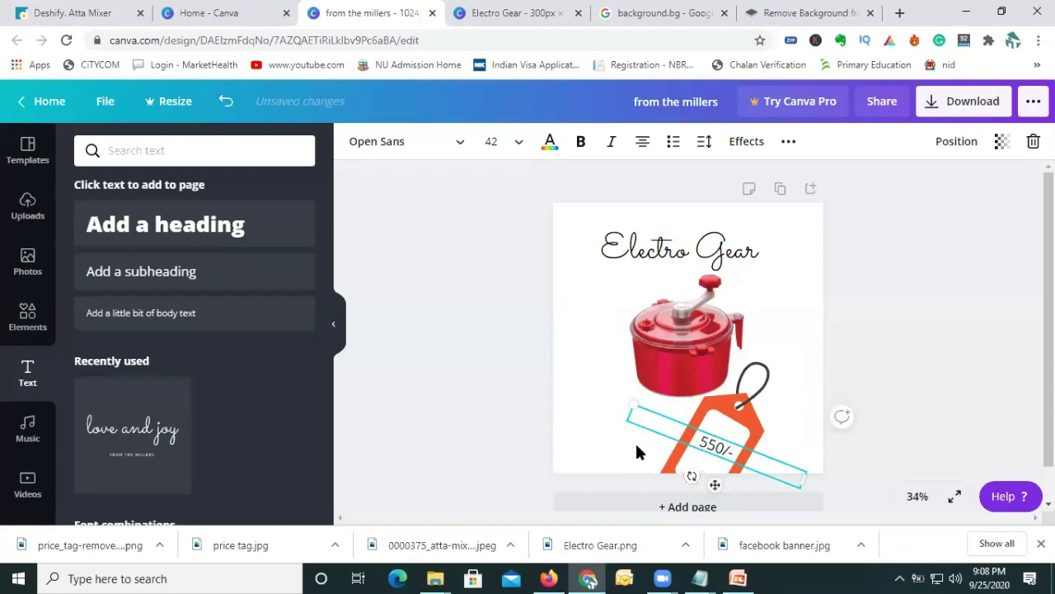
left_click(583, 418)
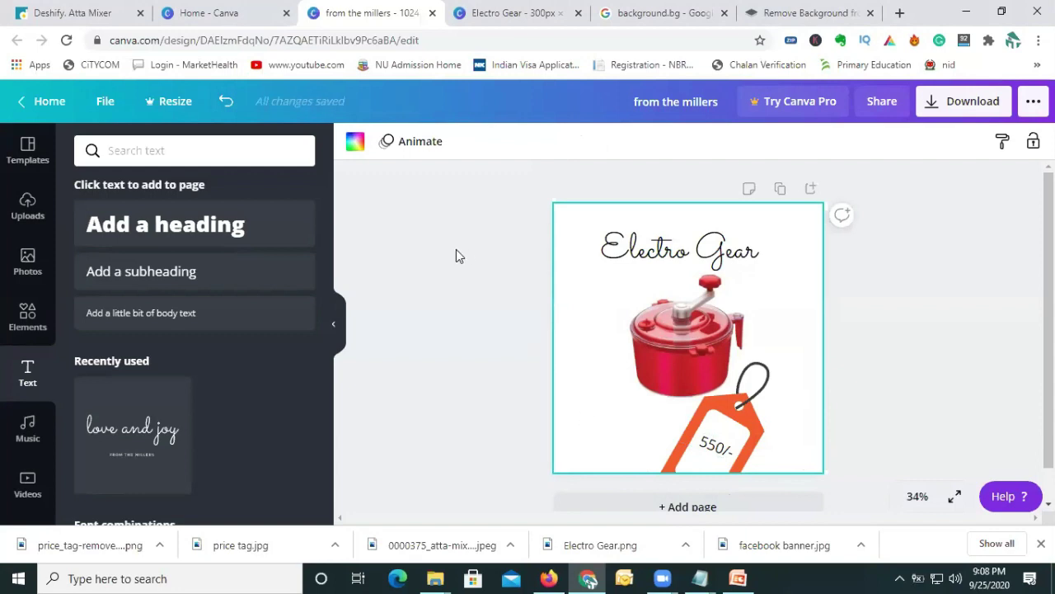
Leave the remove.bg page and bring up the 300 × 300 px Electro Gear logo design.
left_click(776, 16)
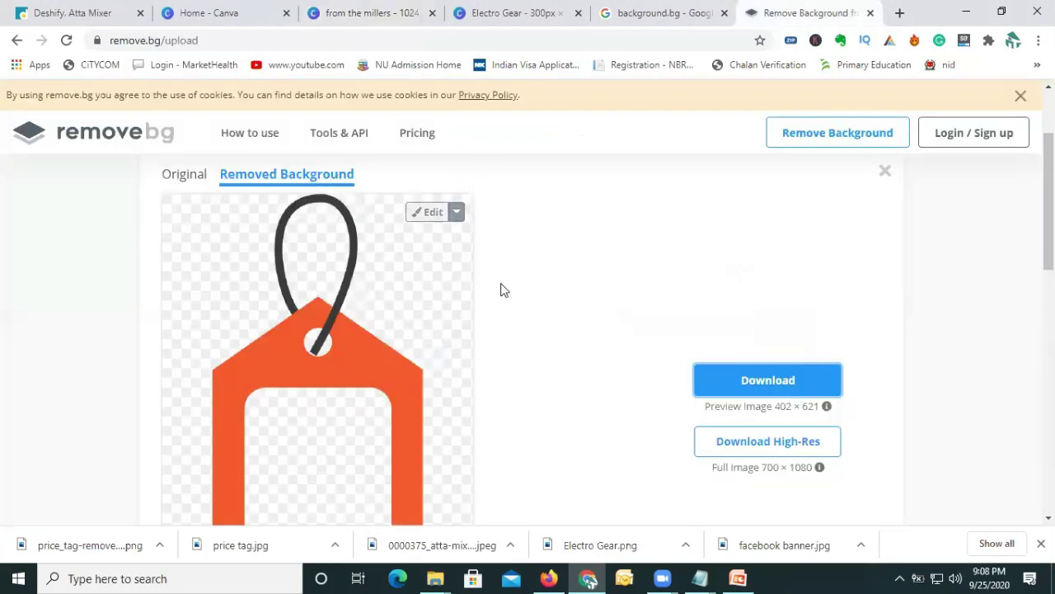
left_click(530, 15)
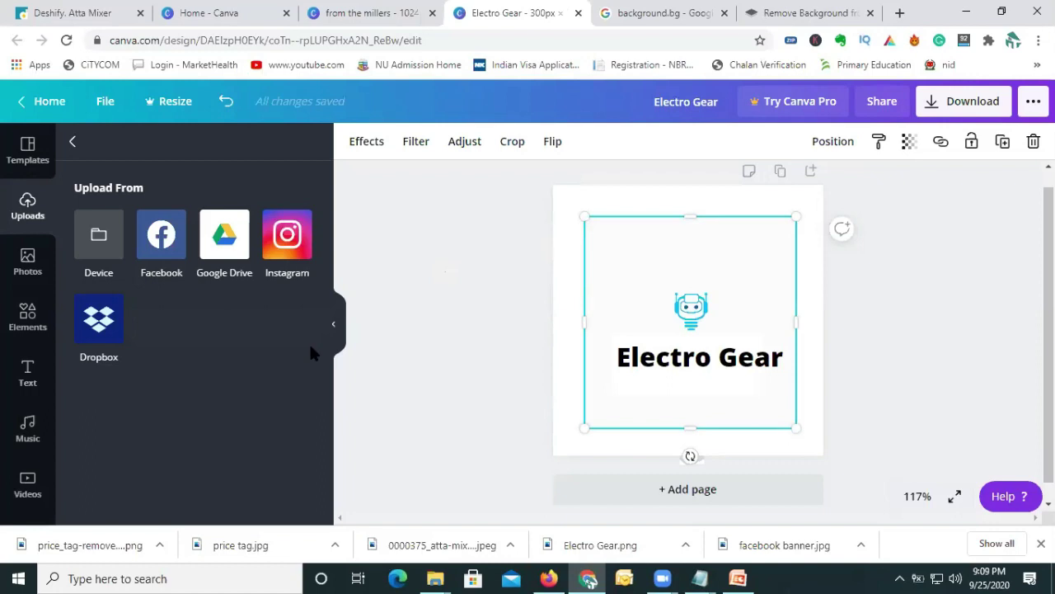
Return to the 'from the millers' post and check the 550/- price text on the tag.
left_click(334, 325)
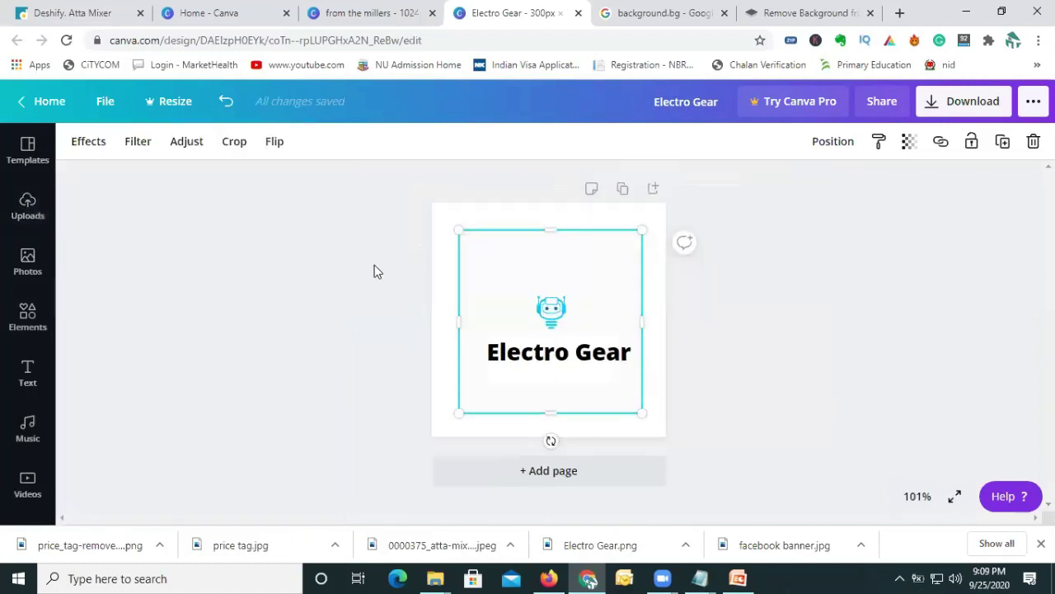
left_click(347, 279)
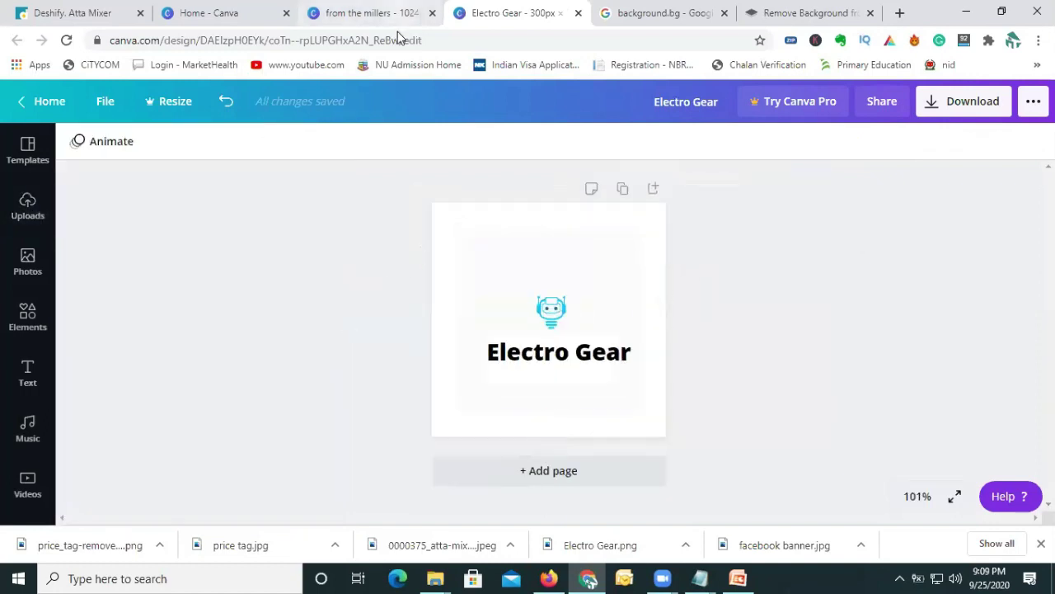
left_click(392, 13)
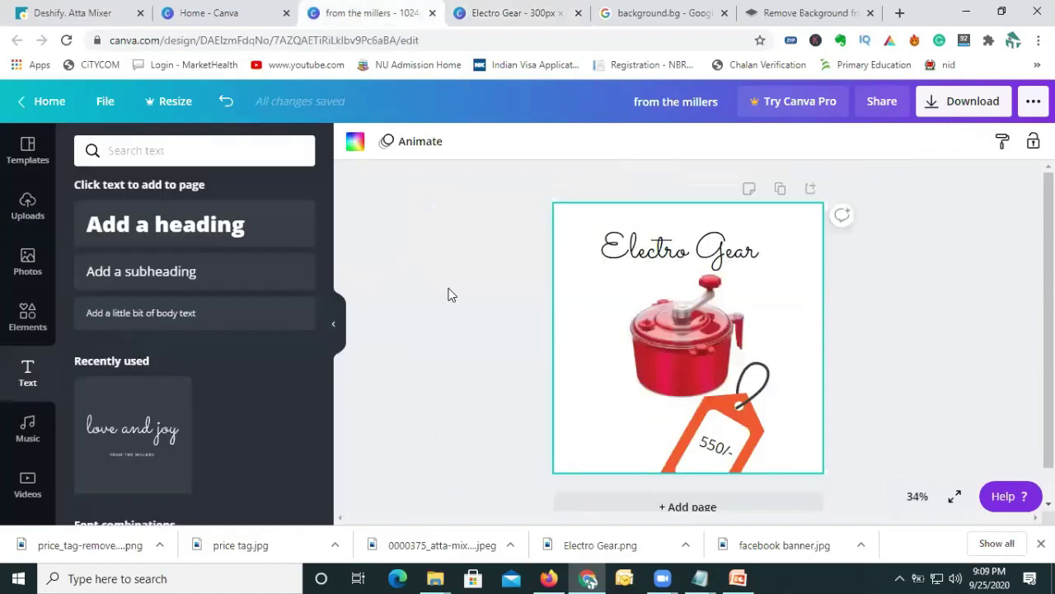
left_click(727, 456)
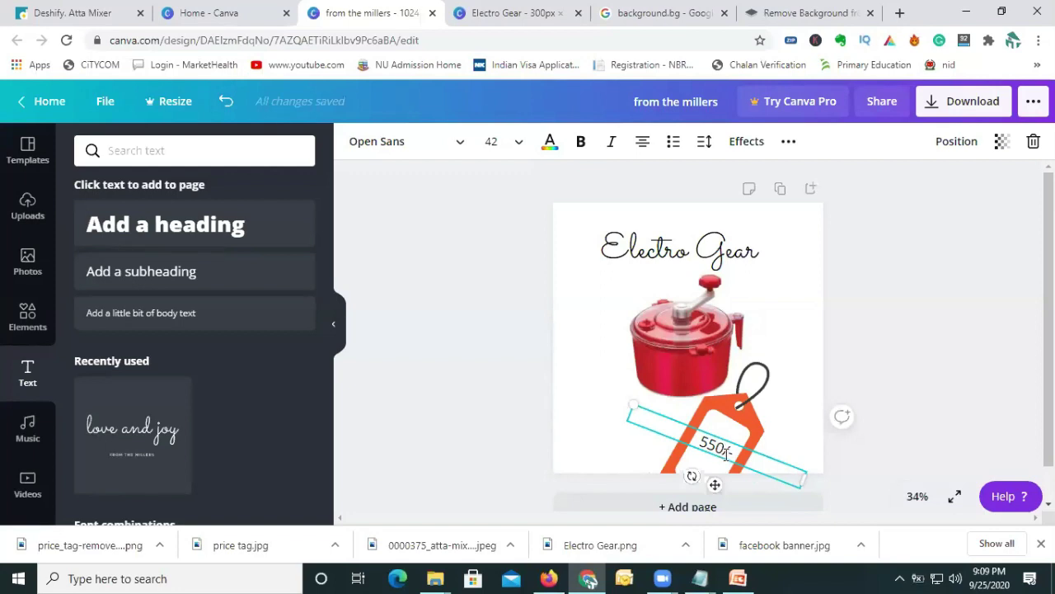
left_click_drag(737, 453, 682, 448)
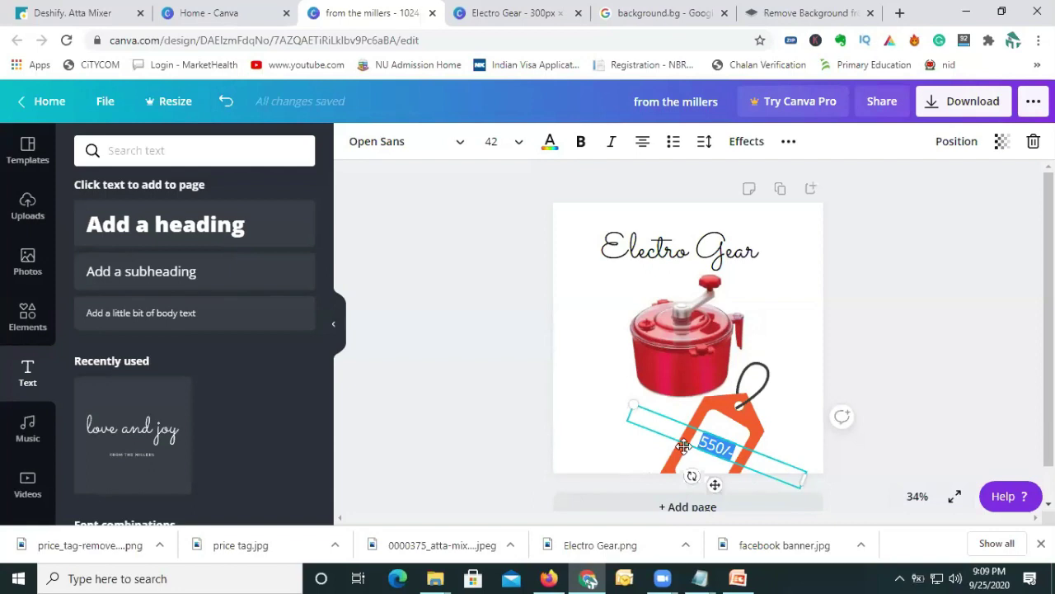
left_click(602, 448)
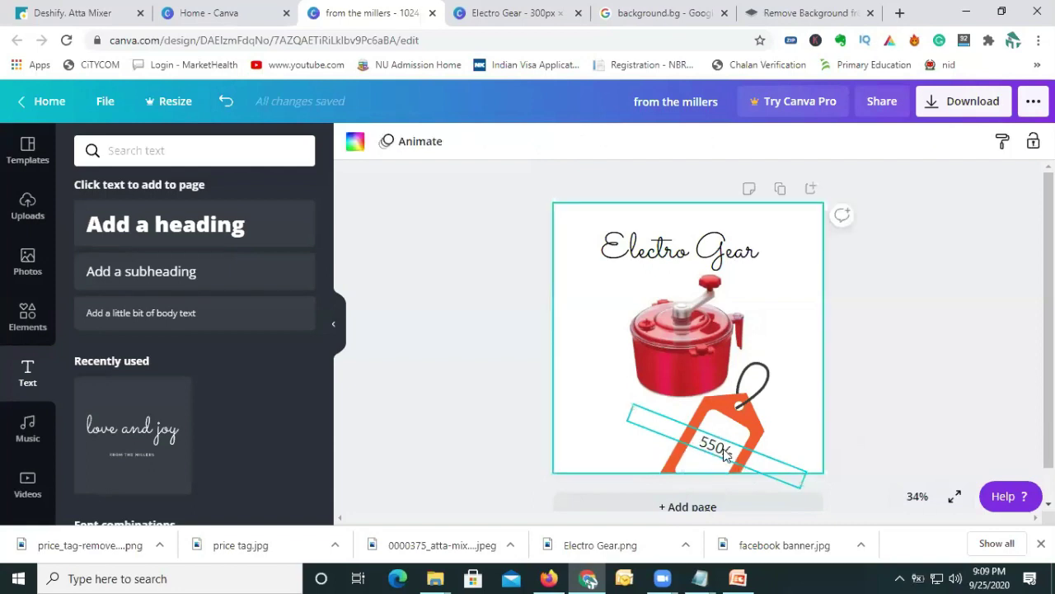
Rotate the 550/- text box slightly to match the orange tag's angle.
left_click(728, 454)
left_click_drag(689, 480, 695, 479)
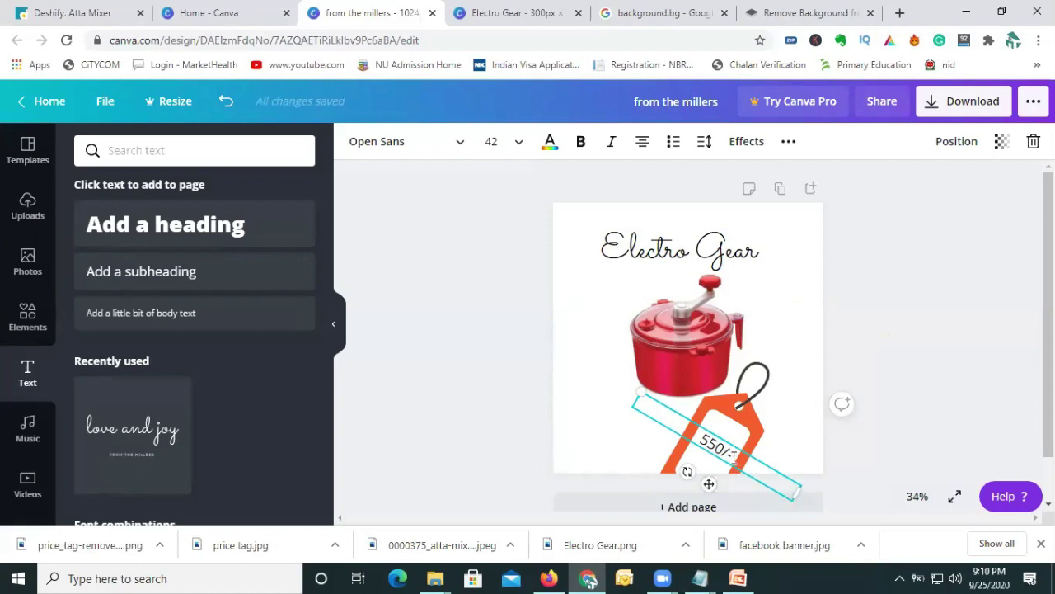
left_click_drag(732, 455, 625, 476)
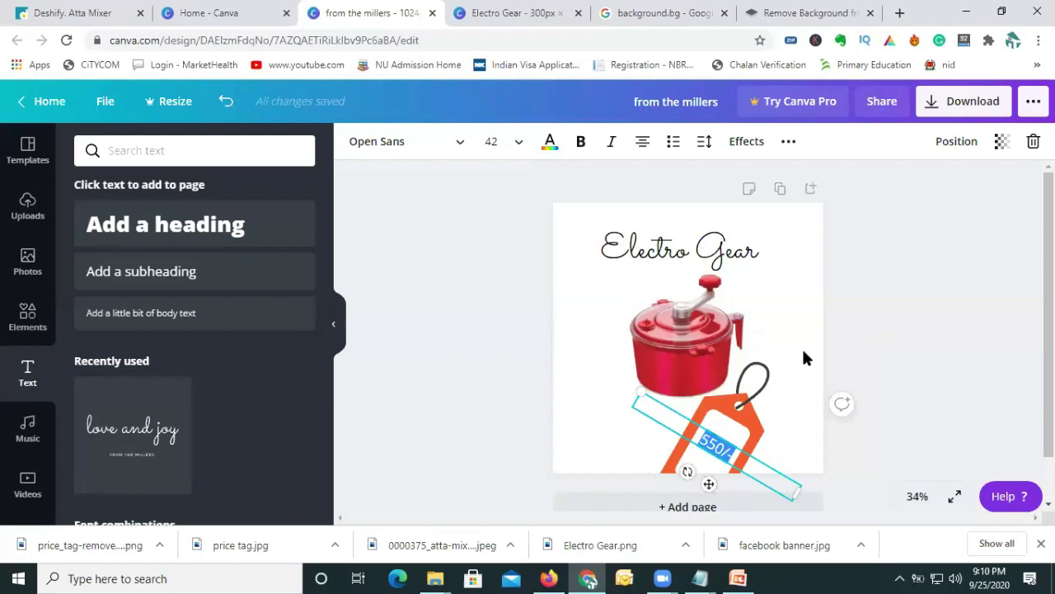
Check the 550/- price placement, then download the post as a 1024 × 1024 PNG.
left_click(810, 458)
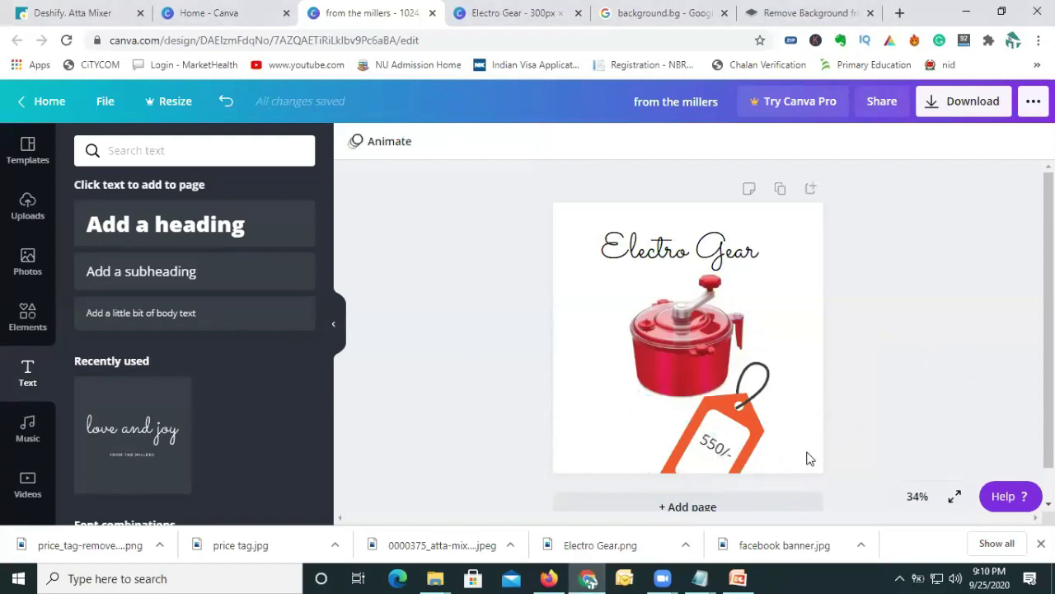
left_click(716, 451)
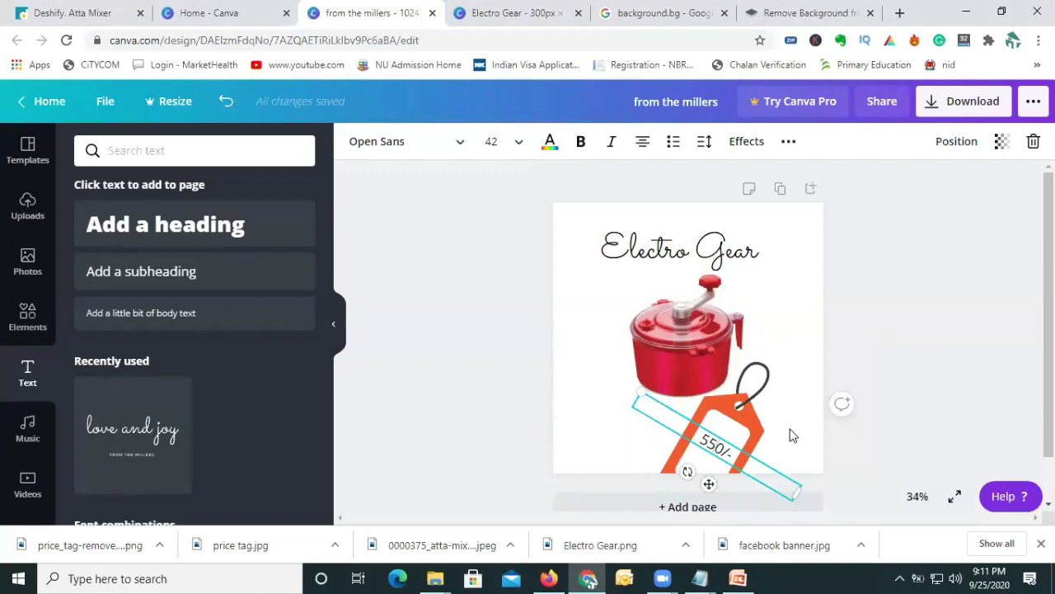
left_click(790, 435)
left_click(723, 461)
left_click(886, 371)
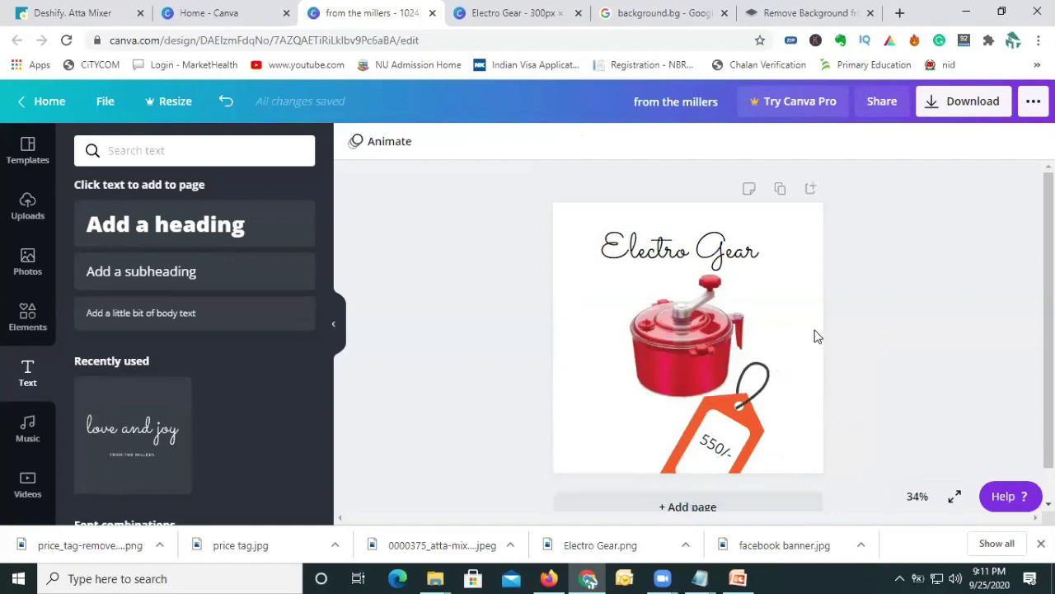
left_click(949, 101)
left_click(904, 369)
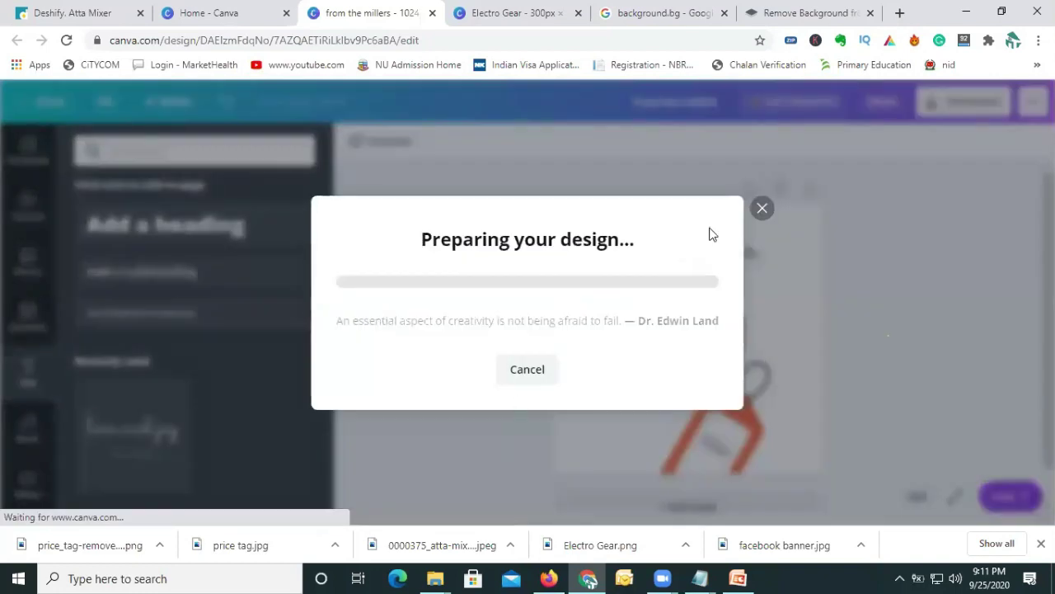
Dismiss the Try Canva Pro popup once from the millers.png has downloaded.
left_click(754, 108)
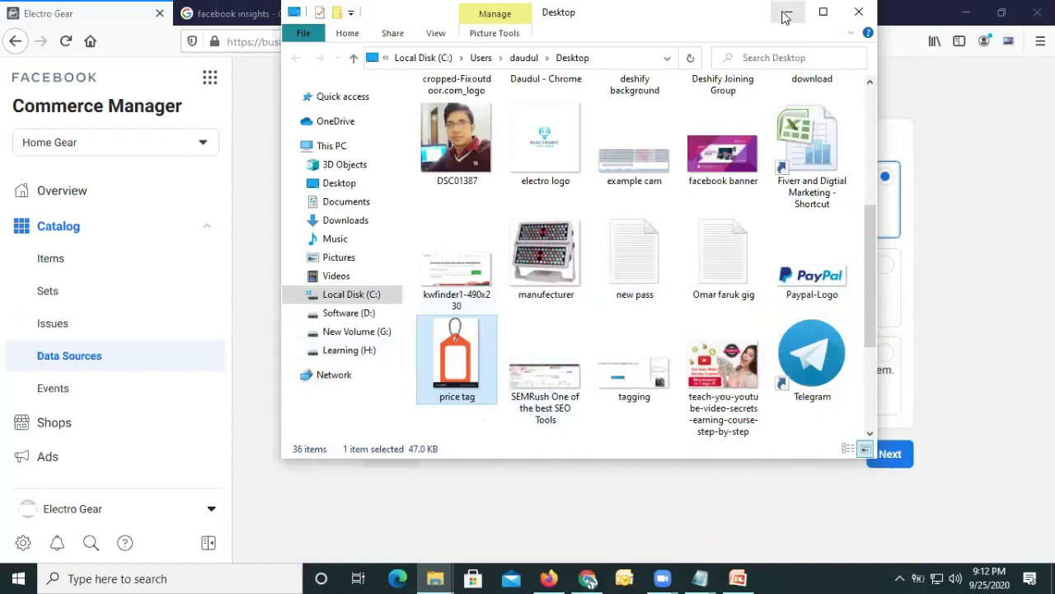
Minimize the Desktop folder window to reveal the Add Products to Your Catalog page.
left_click(788, 11)
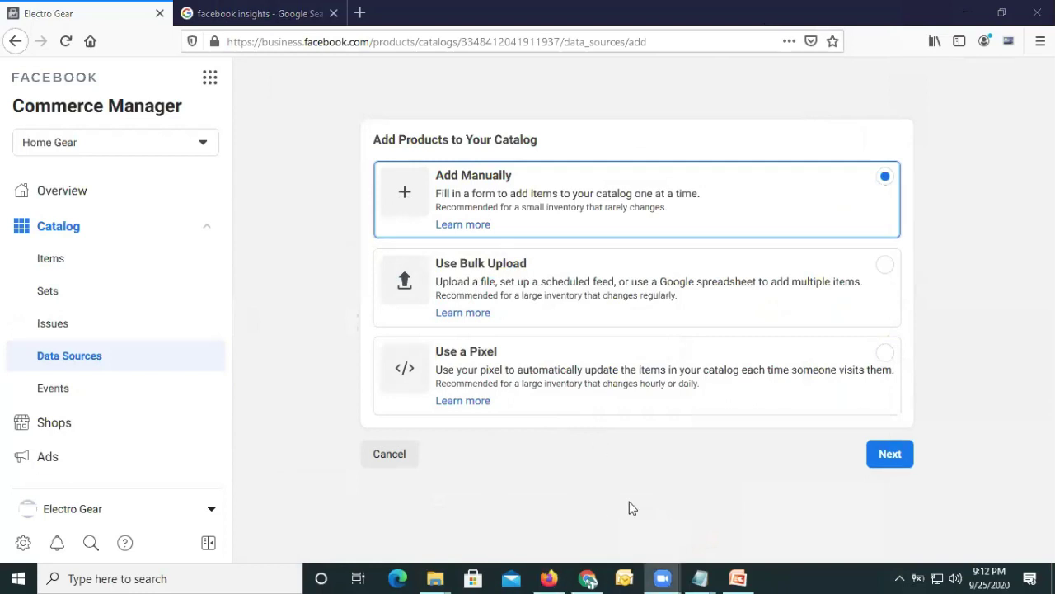
Choose Add Manually and continue to the empty Add Products Manually form.
left_click(416, 200)
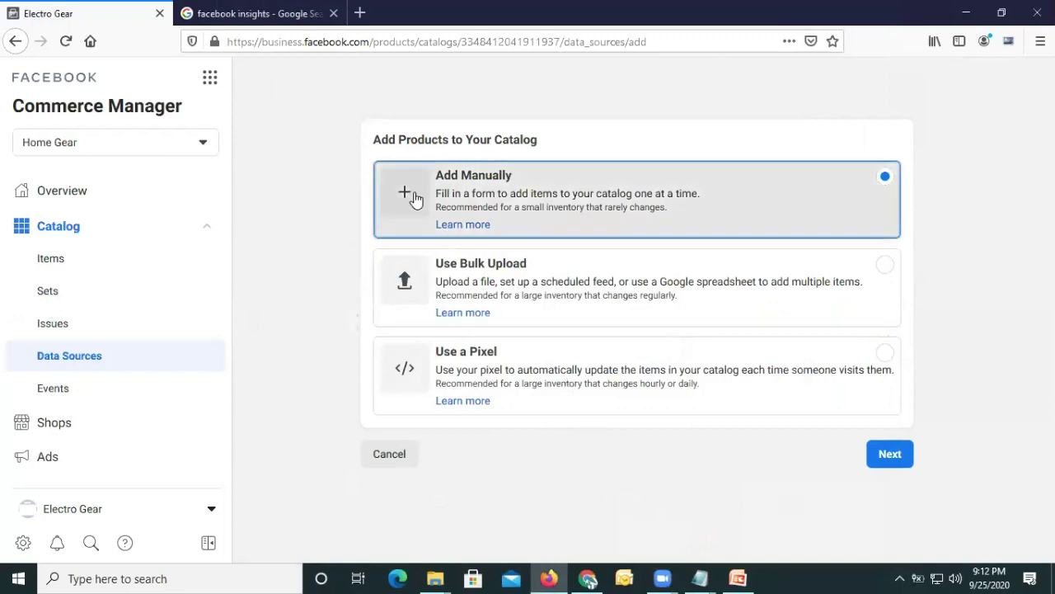
left_click(410, 198)
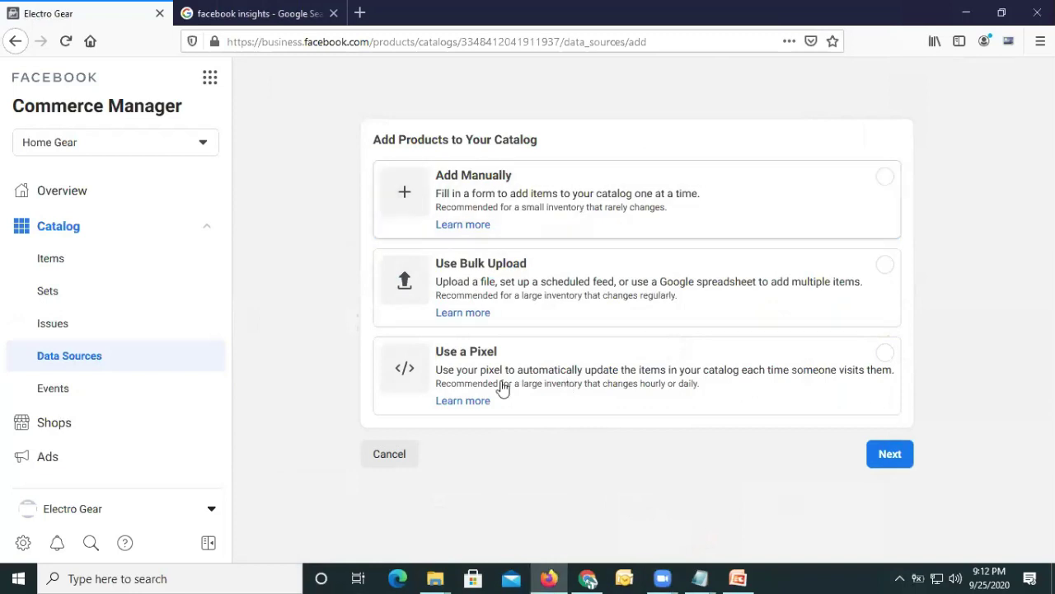
left_click(899, 455)
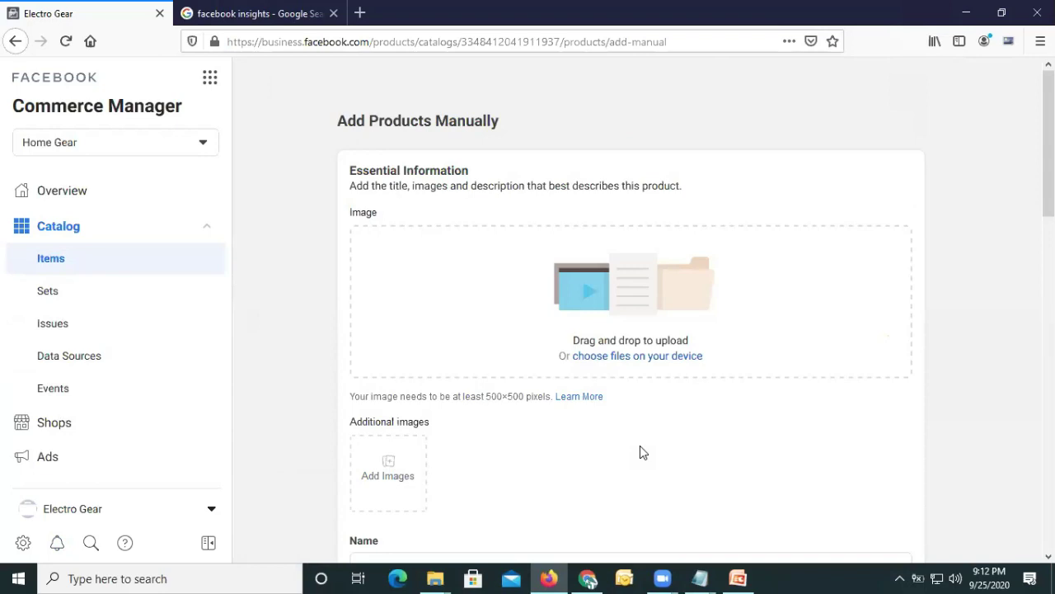
scroll(299, 406, "down", 1)
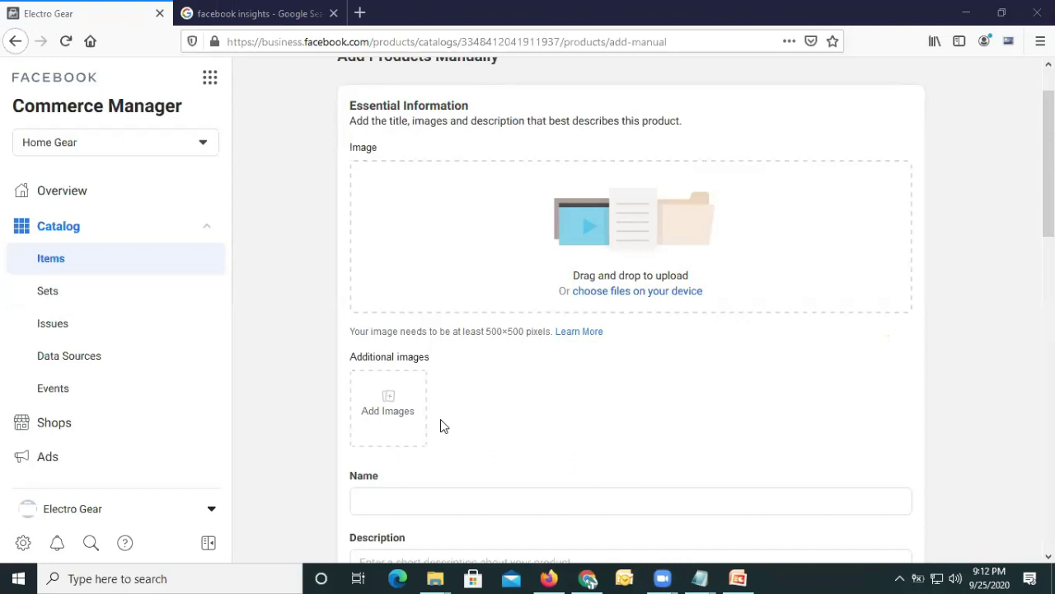
Upload 'from the millers.png' from Downloads as the product image.
left_click(613, 295)
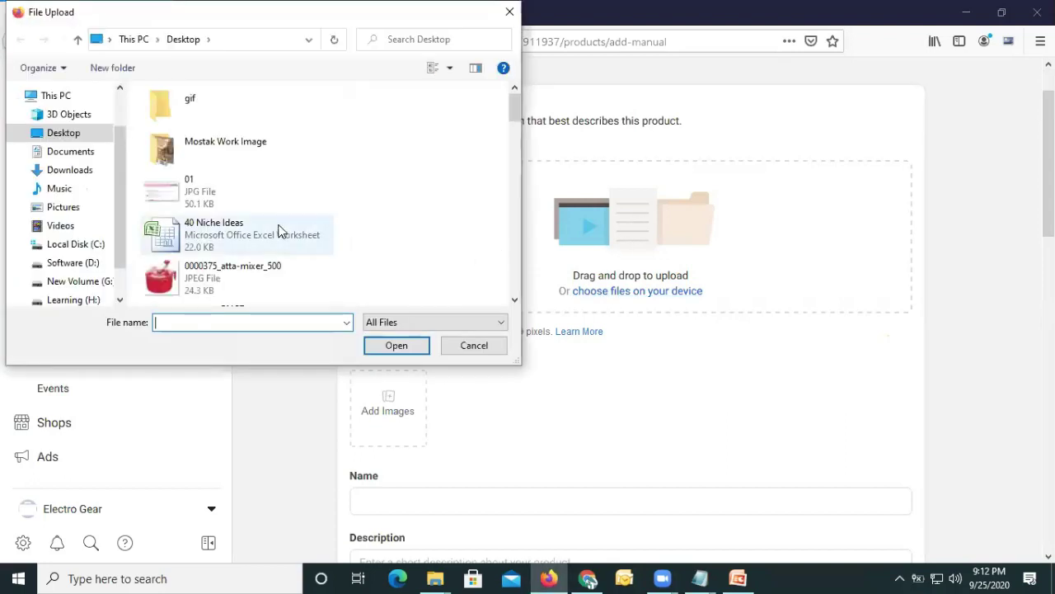
left_click(81, 171)
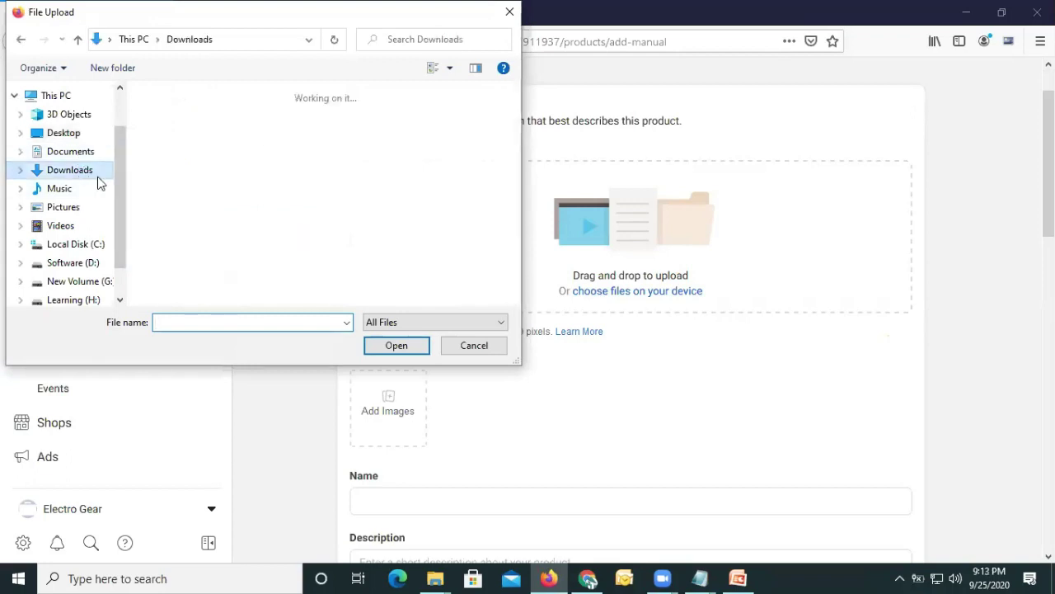
left_click(186, 136)
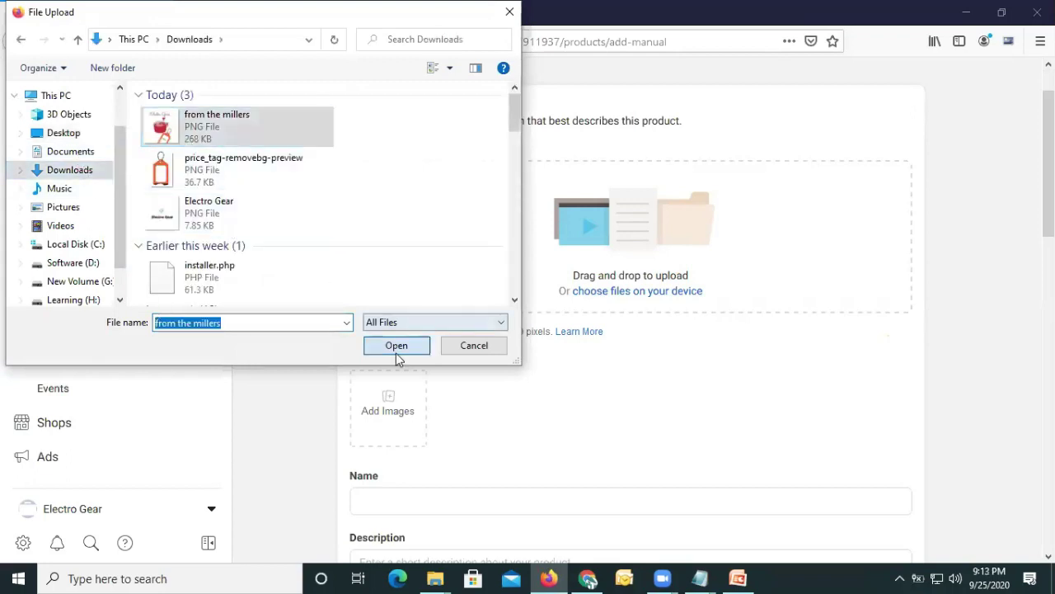
left_click(396, 350)
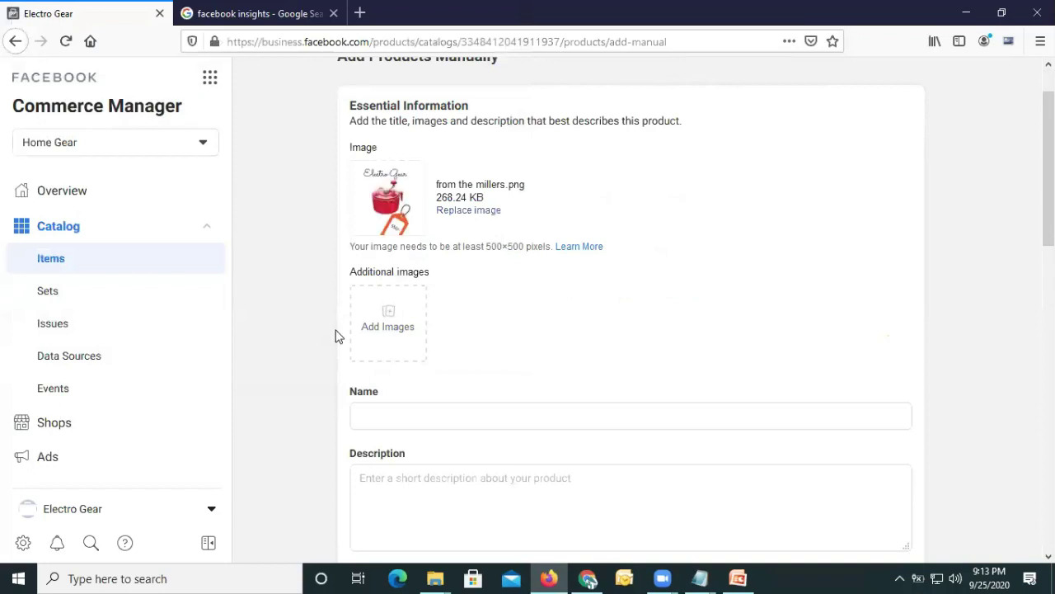
Enter 'Ata Mixar' as the product name and paste it into the Description.
scroll(323, 327, "down", 2)
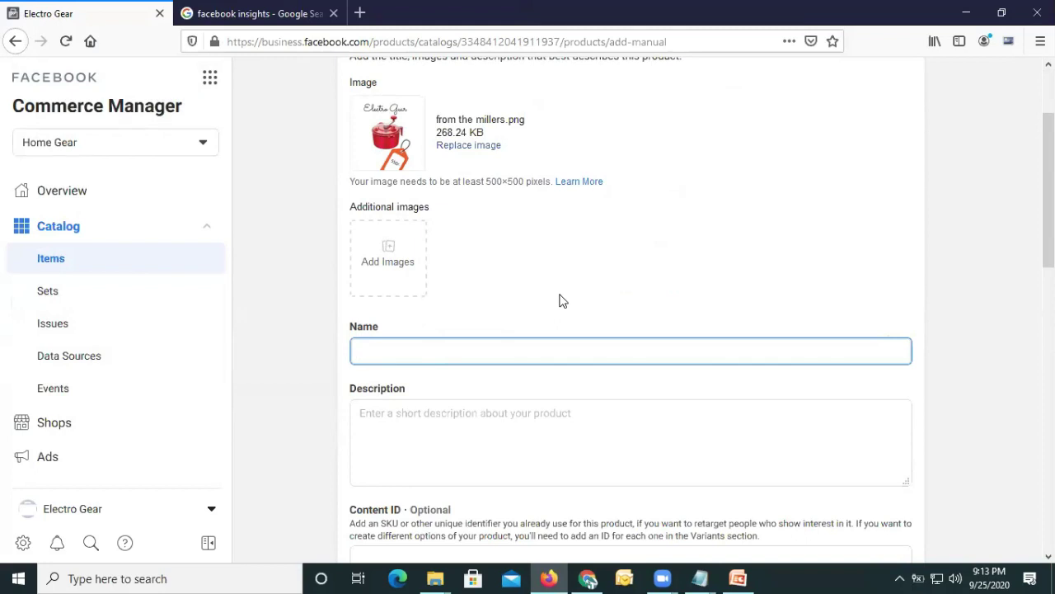
type("Ata Mixar")
left_click(507, 414)
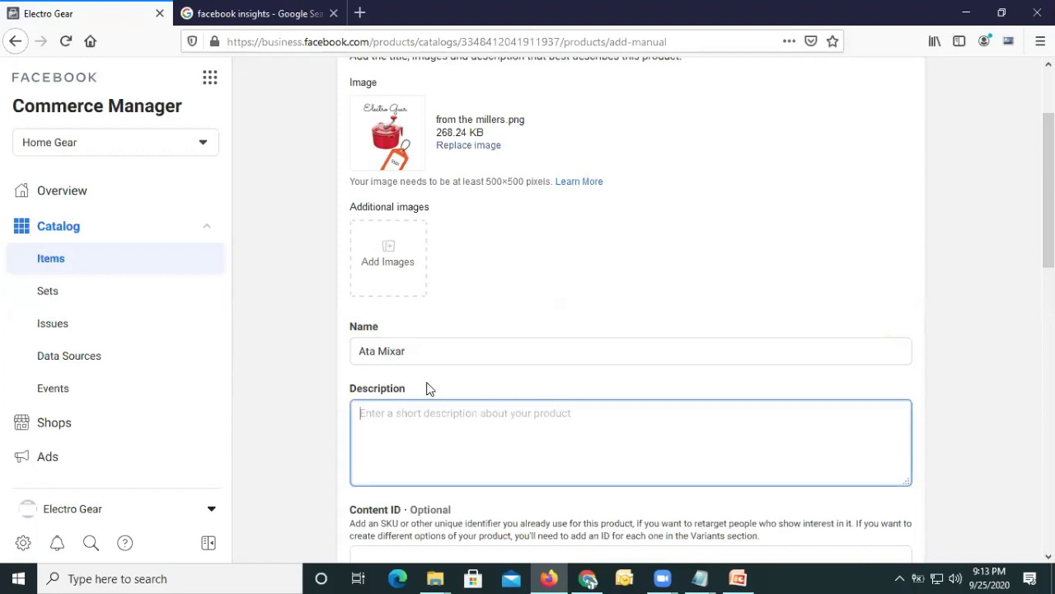
left_click_drag(412, 353, 348, 350)
key("ctrl+c")
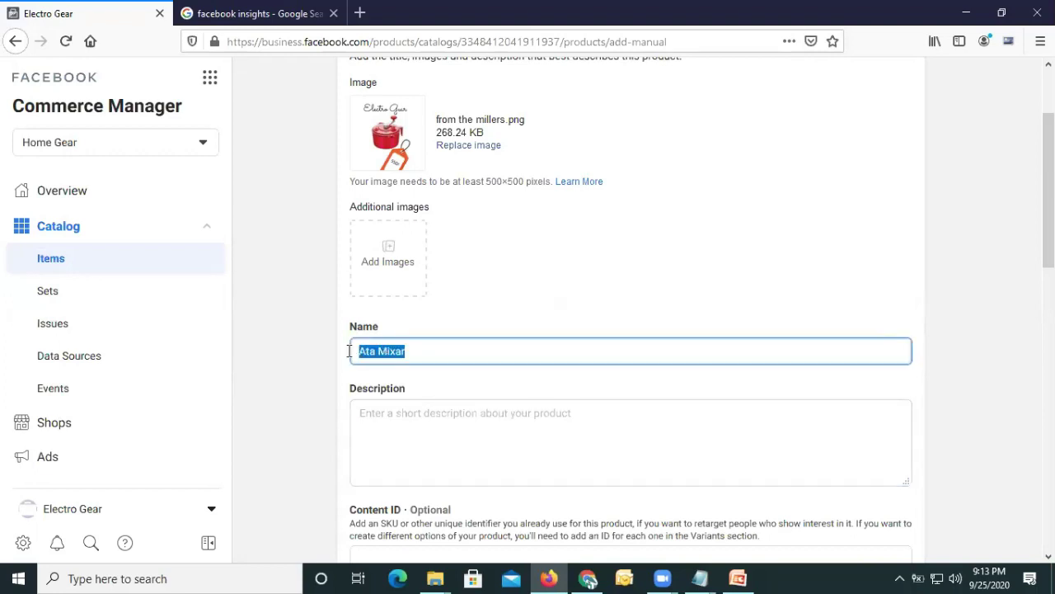
left_click(428, 407)
key("ctrl+v")
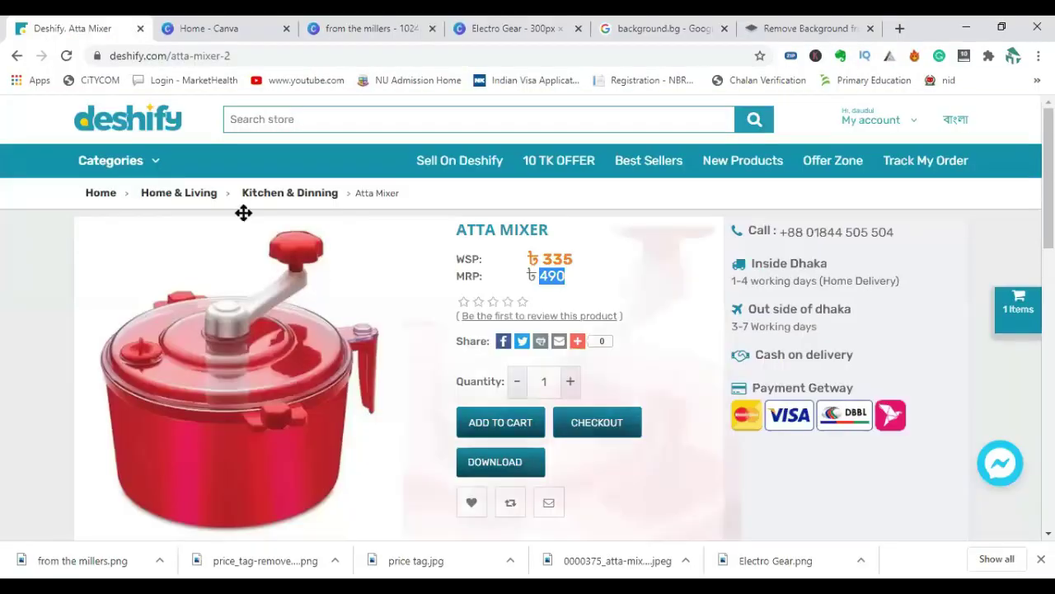
Check the Atta Mixer's ৳490 MRP, then scroll to its specifications list on Deshify.
mouse_move(577, 341)
scroll(50, 322, "down", 1)
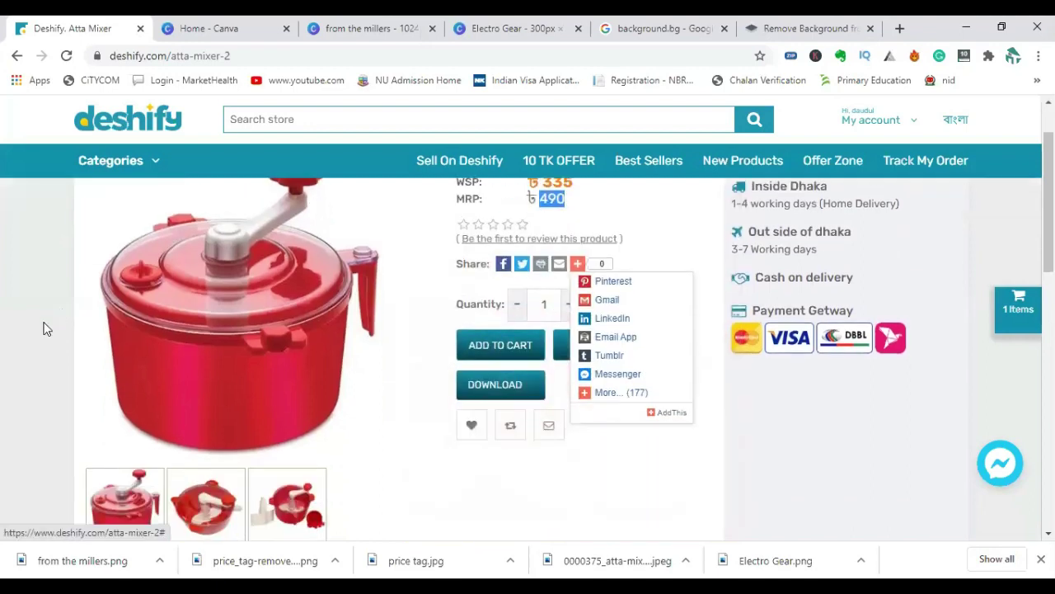
scroll(26, 332, "up", 1)
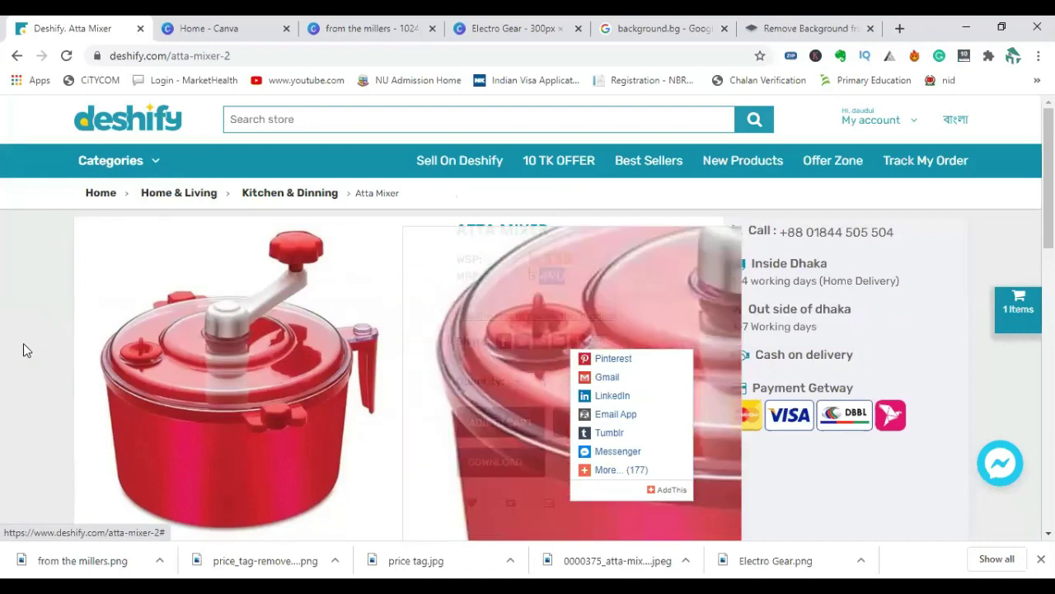
left_click(23, 350)
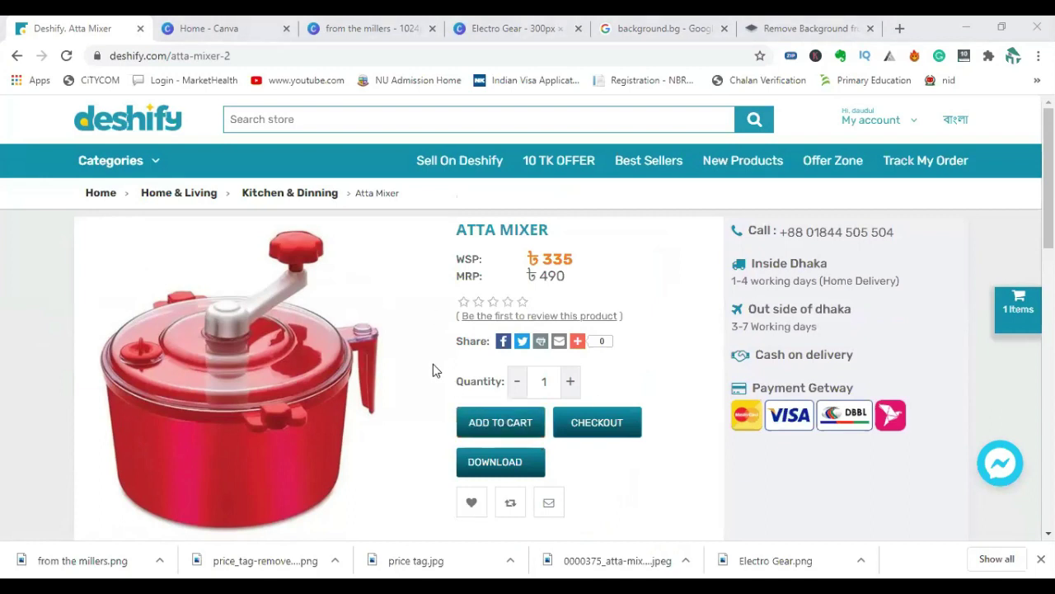
scroll(429, 380, "down", 3)
scroll(426, 387, "down", 3)
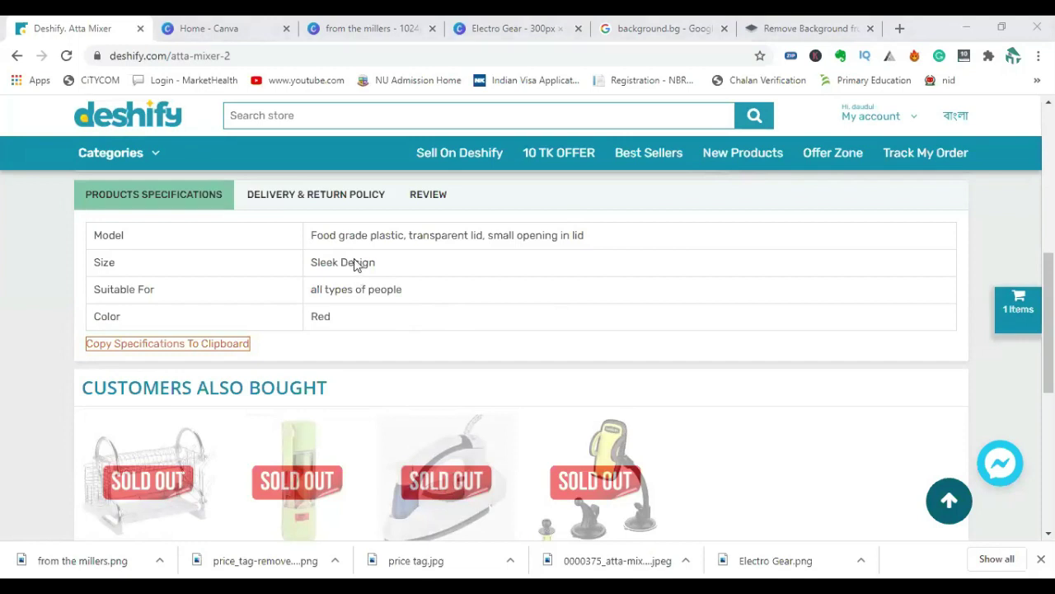
Copy the Model specification text 'Food grade plastic, transparent lid, small opening in lid' and return to Canva.
scroll(330, 330, "down", 5)
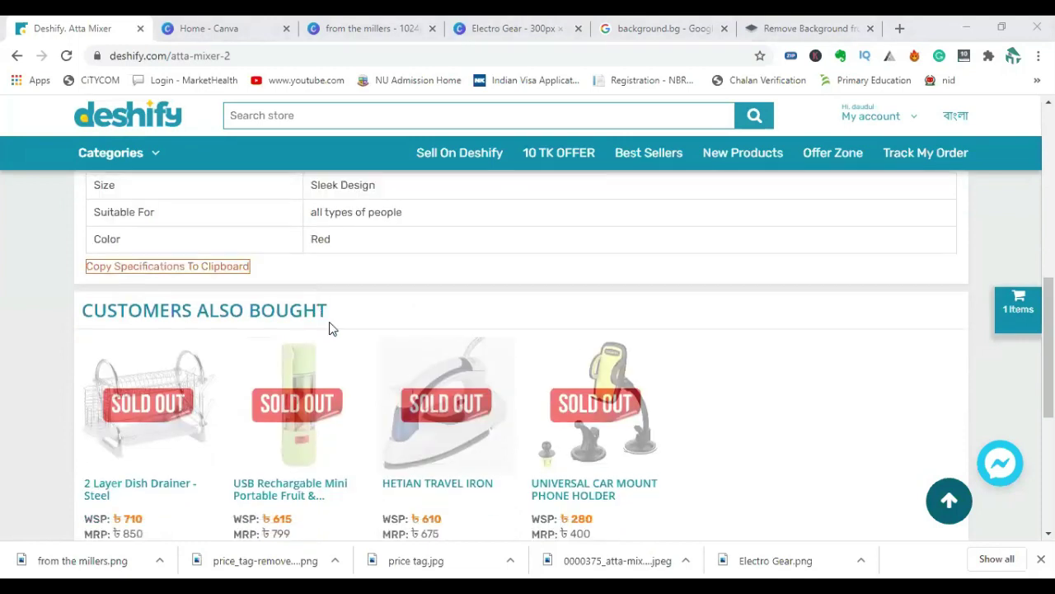
scroll(333, 325, "up", 7)
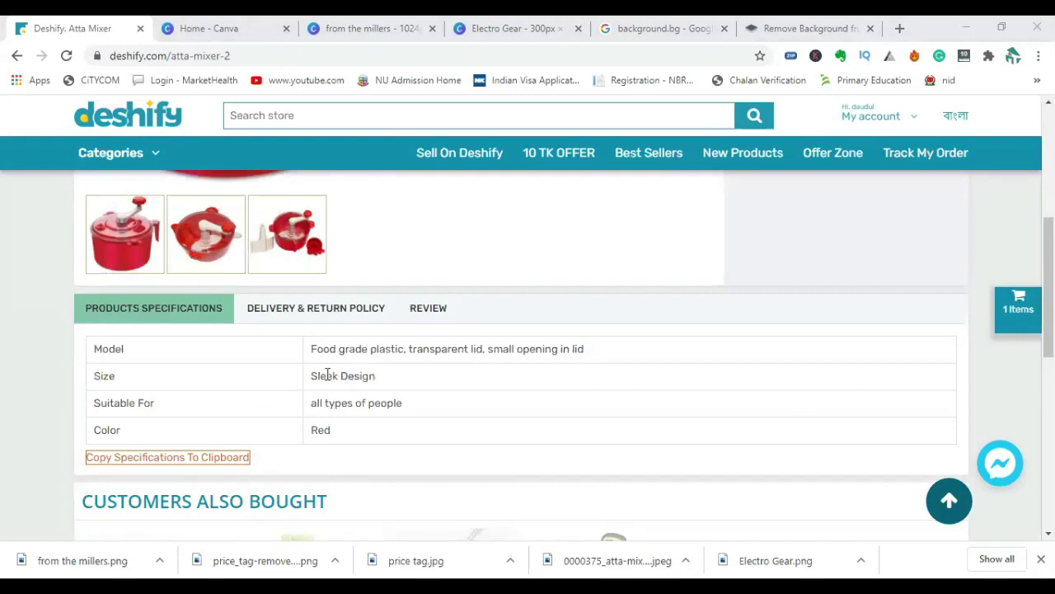
left_click_drag(313, 375, 377, 381)
left_click_drag(317, 348, 625, 360)
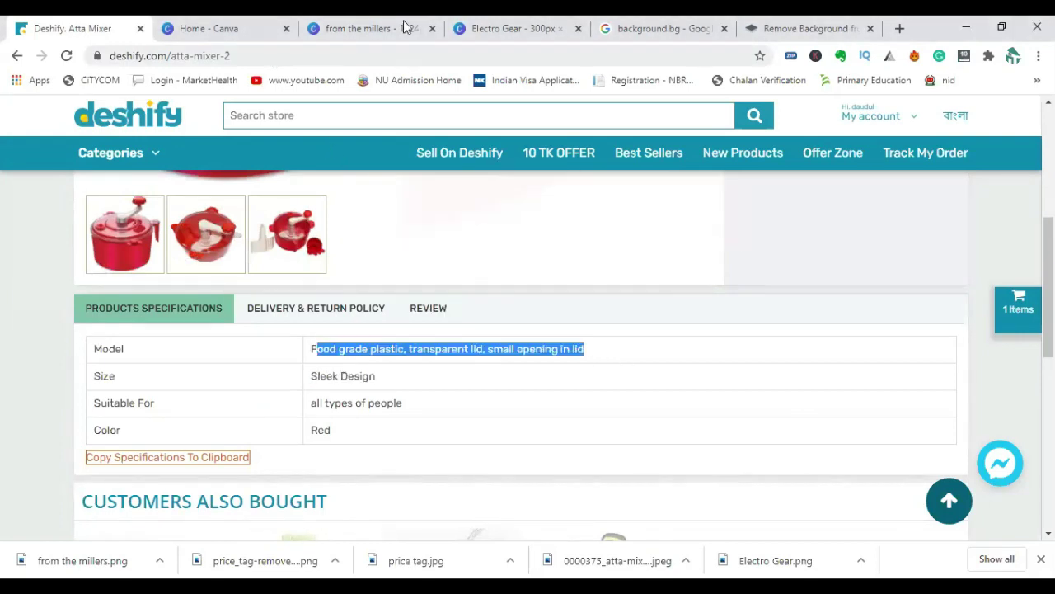
left_click_drag(313, 349, 568, 347)
right_click(567, 348)
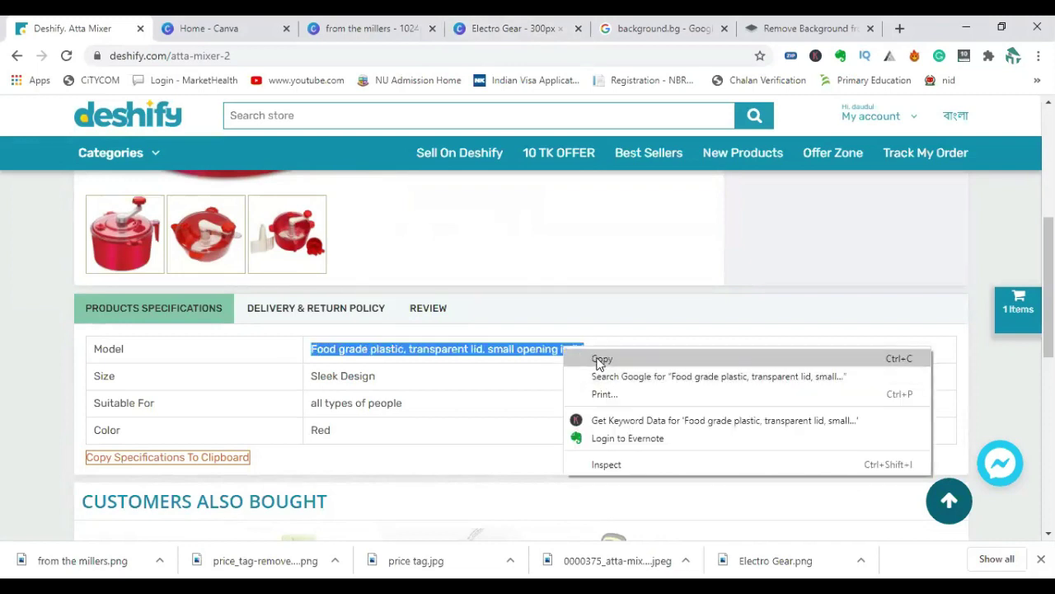
left_click(599, 359)
left_click(511, 31)
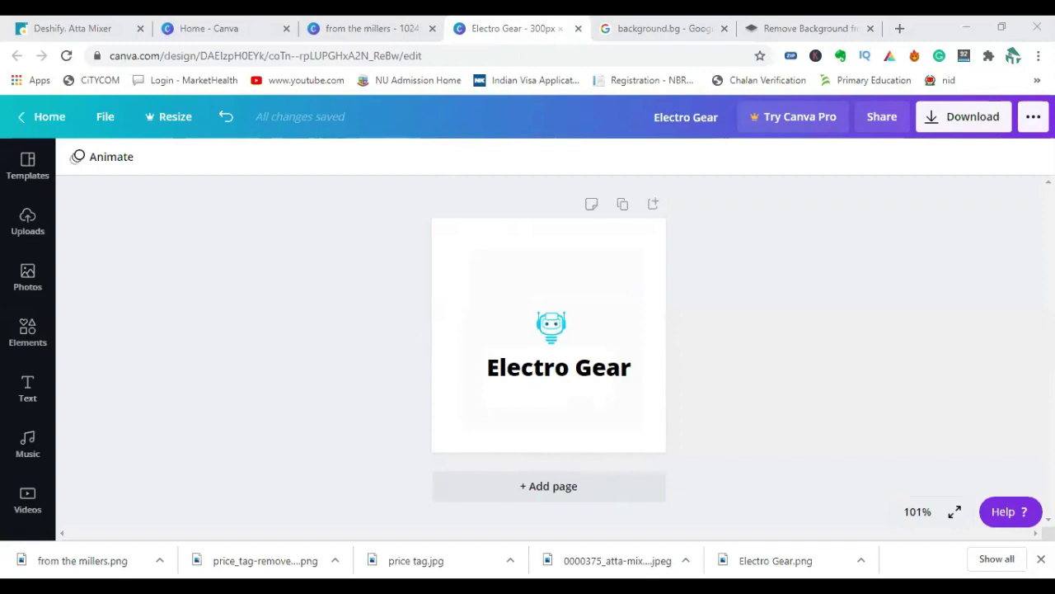
Replace the Description's 'Ata Mixar' with the pasted lid specification text.
left_click_drag(433, 429, 336, 424)
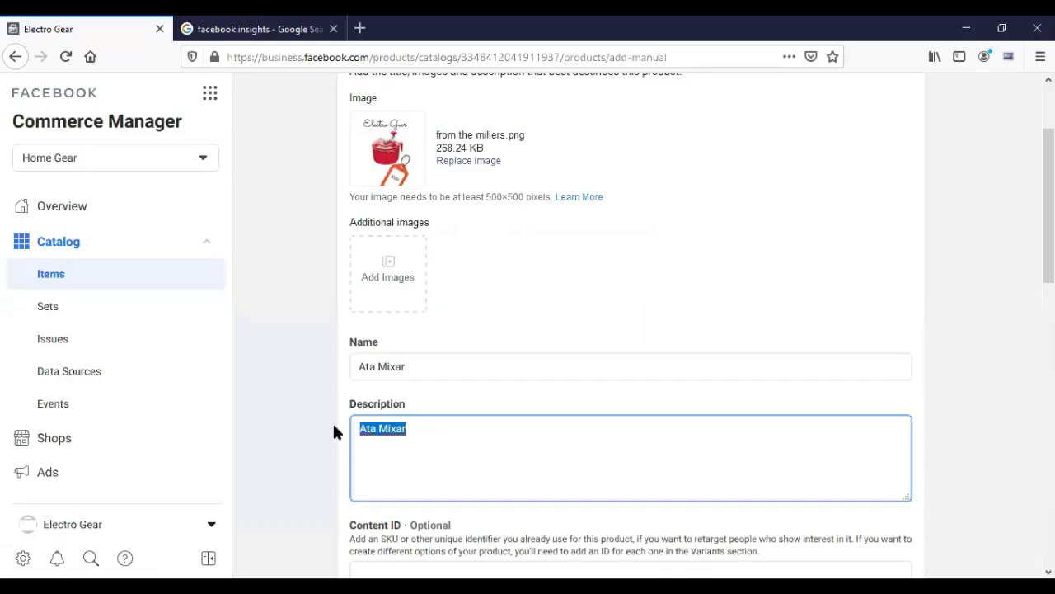
key("ctrl+v")
scroll(299, 382, "down", 3)
scroll(299, 390, "down", 1)
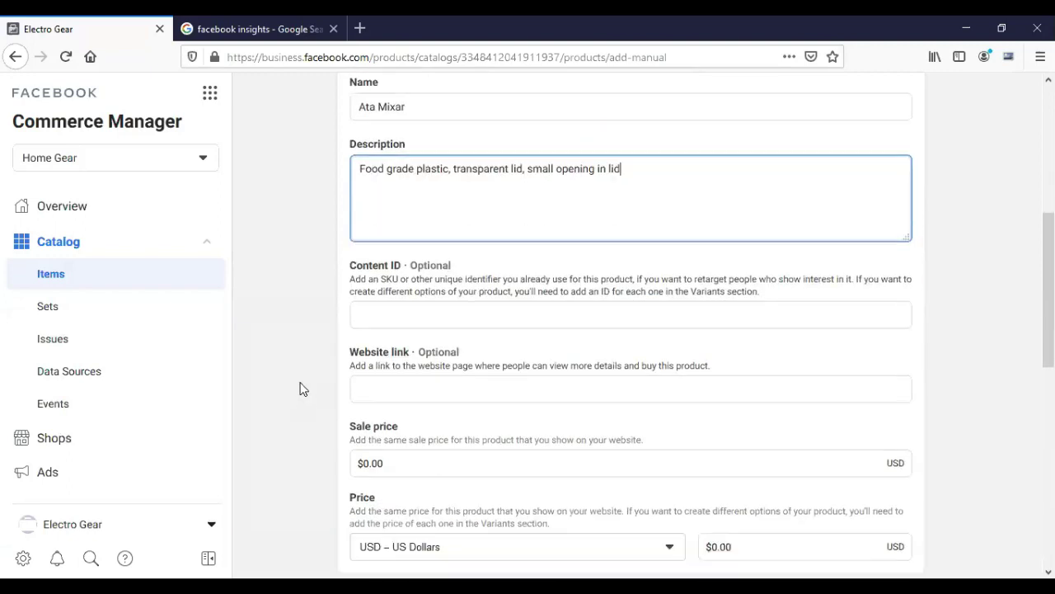
left_click(407, 320)
Change the product currency from USD to BDT – Bangladeshi Taka.
scroll(294, 334, "down", 1)
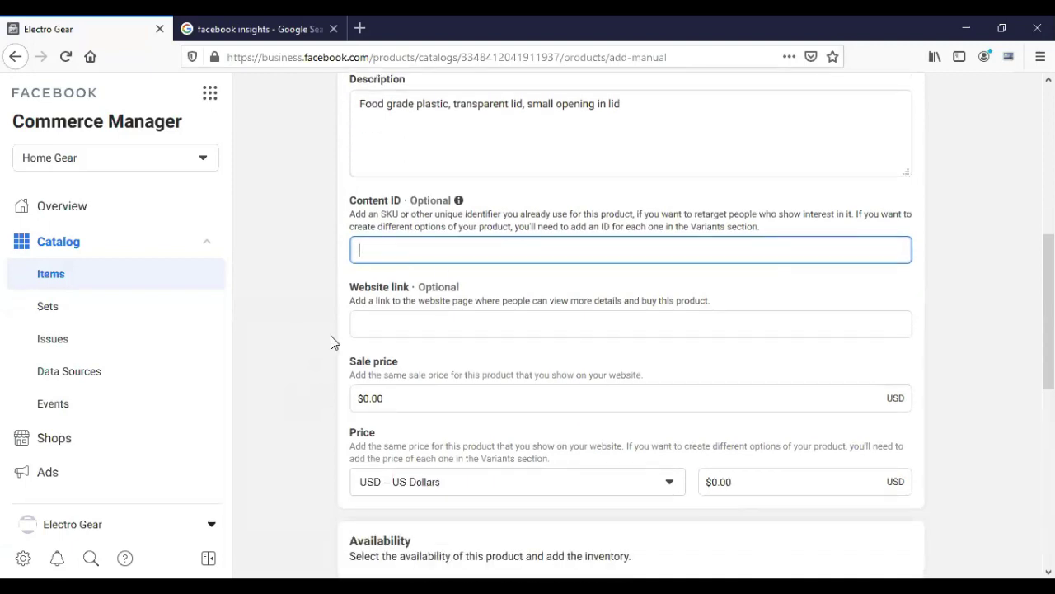
scroll(330, 338, "down", 2)
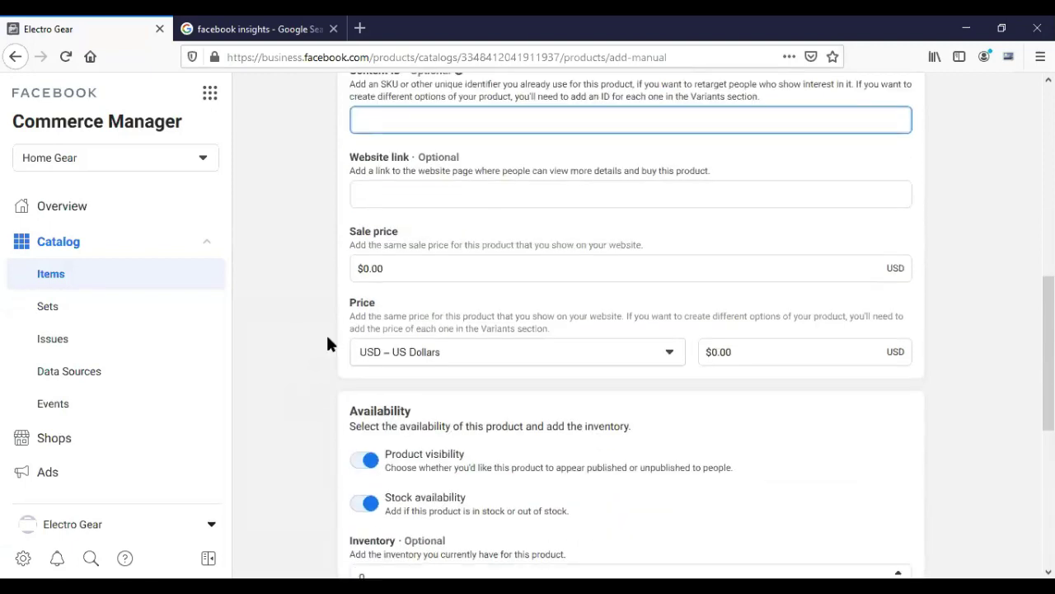
left_click(355, 268)
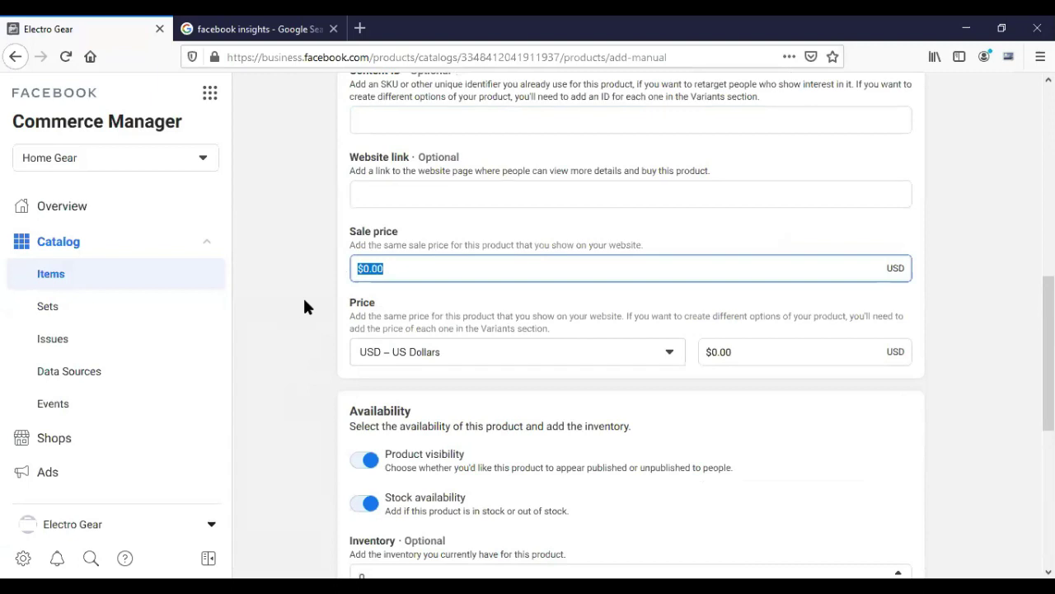
left_click(450, 360)
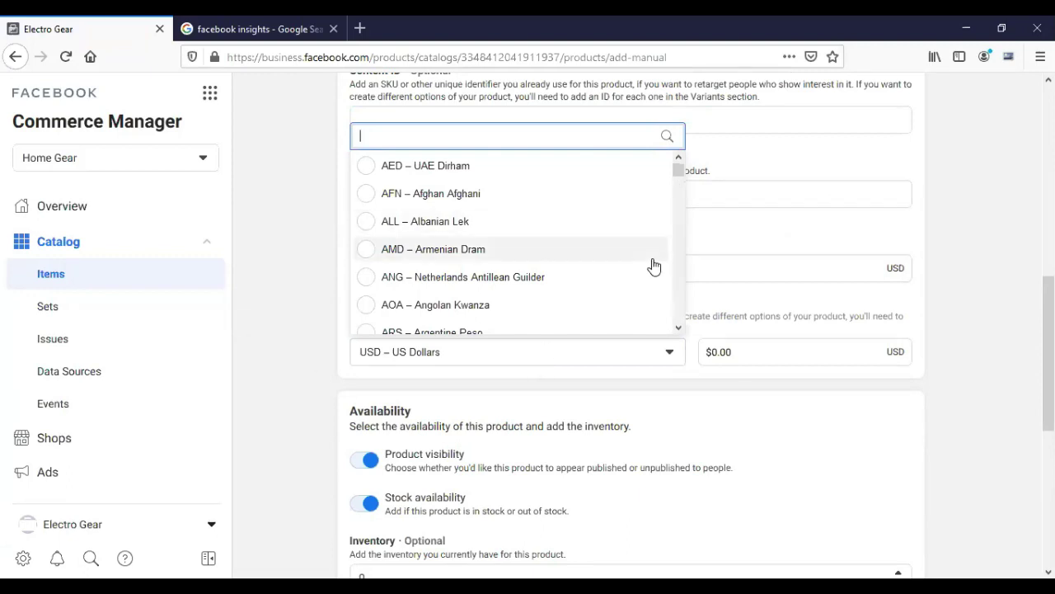
left_click(678, 327)
left_click(679, 330)
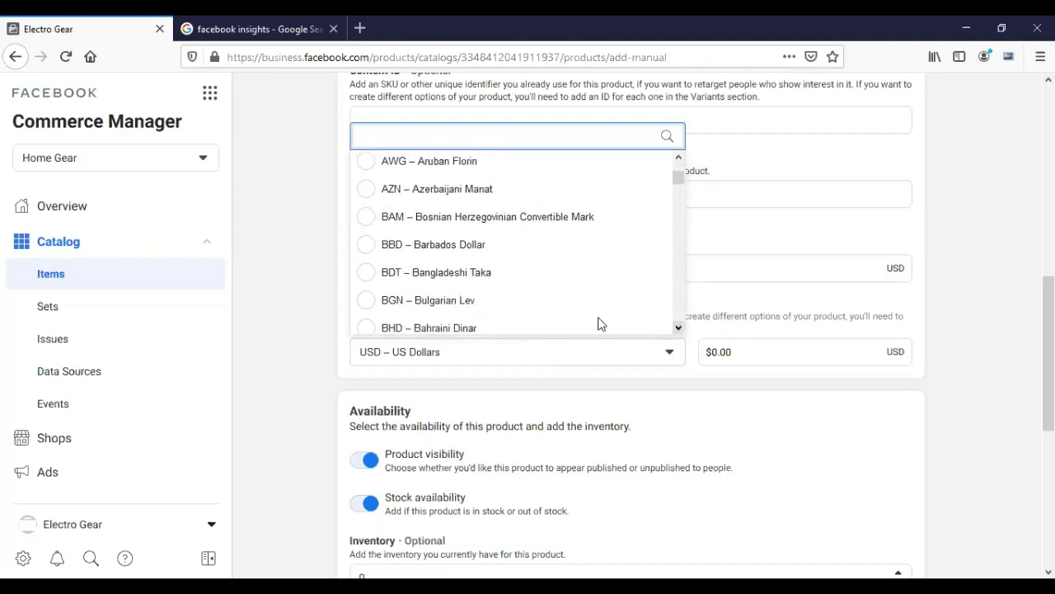
left_click(367, 280)
left_click(395, 269)
Enter a sale price of 550 and set the inventory to 10.
type("550")
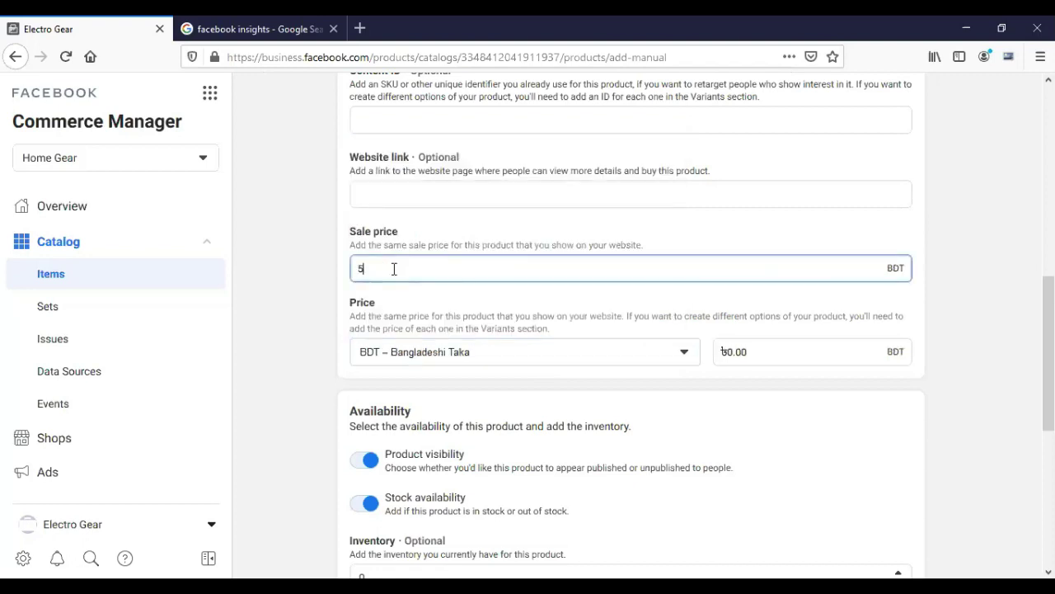
left_click(311, 314)
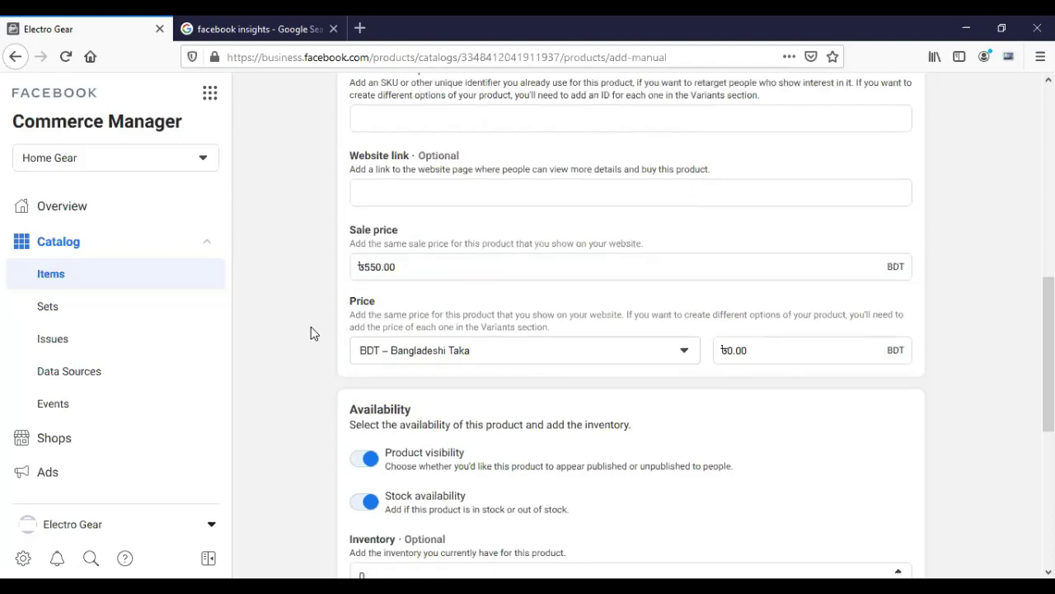
scroll(311, 332, "down", 2)
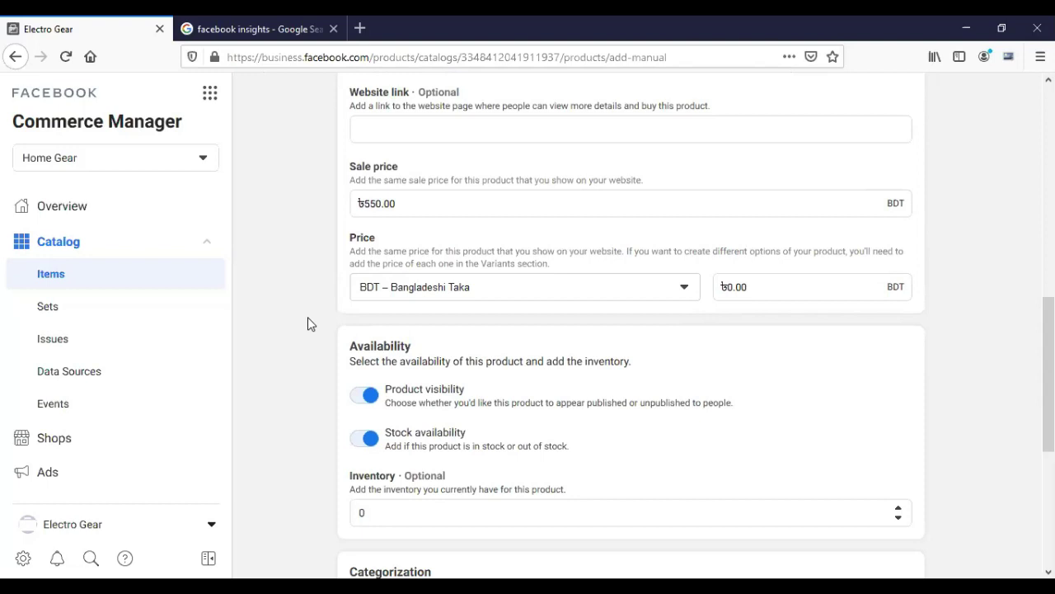
scroll(311, 324, "down", 3)
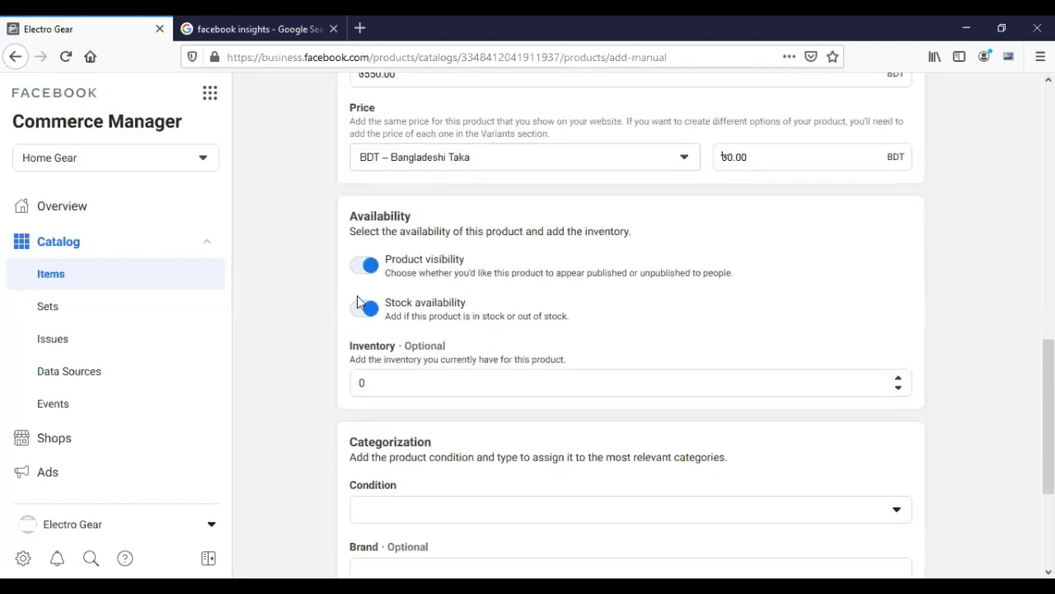
scroll(321, 354, "down", 4)
left_click(387, 189)
double_click(361, 188)
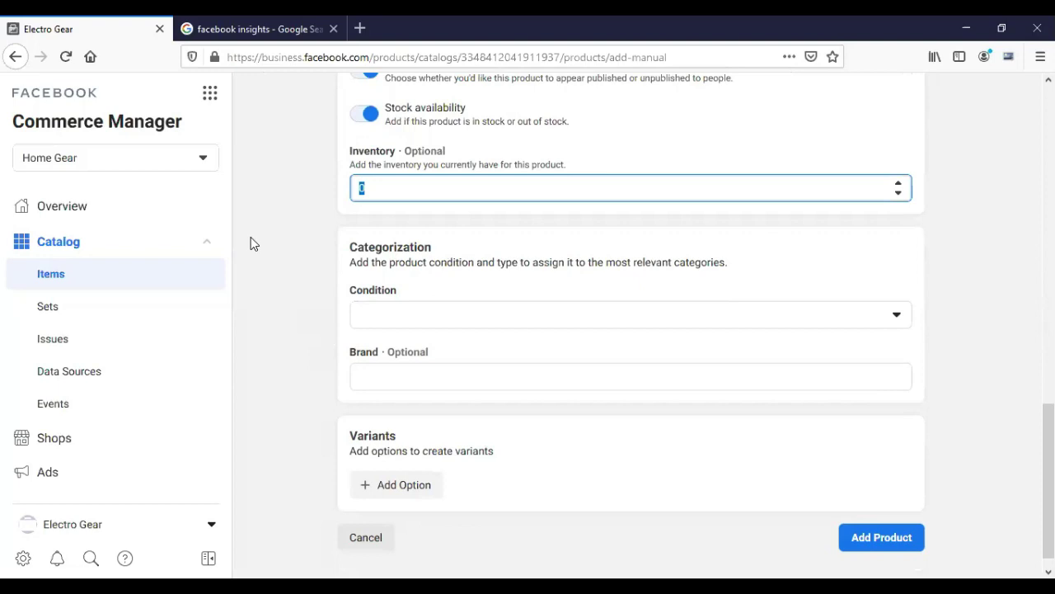
type("10")
Set the product condition to New.
scroll(264, 254, "down", 1)
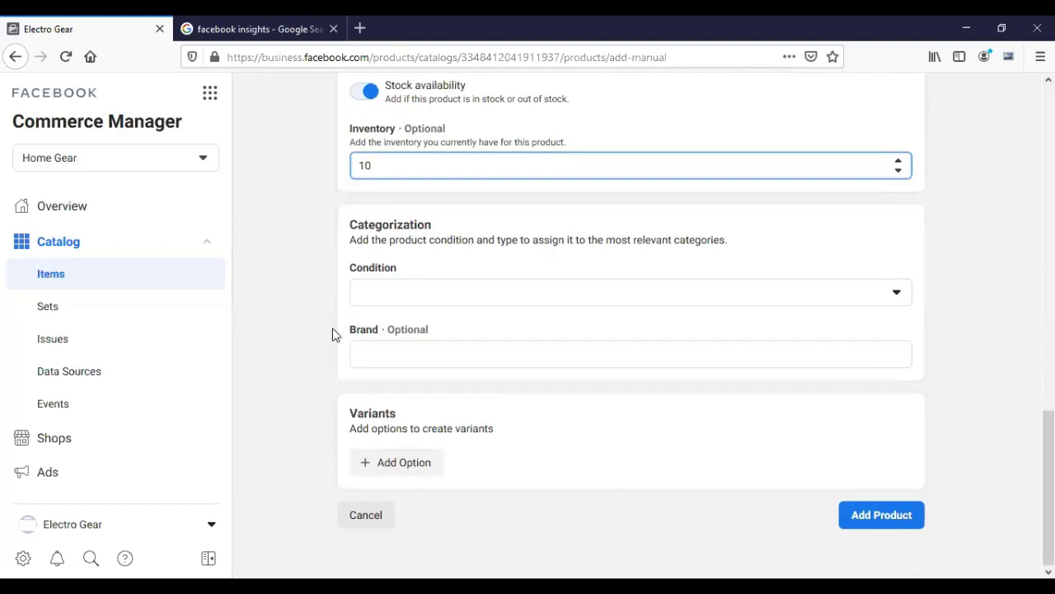
scroll(334, 332, "up", 1)
left_click(531, 360)
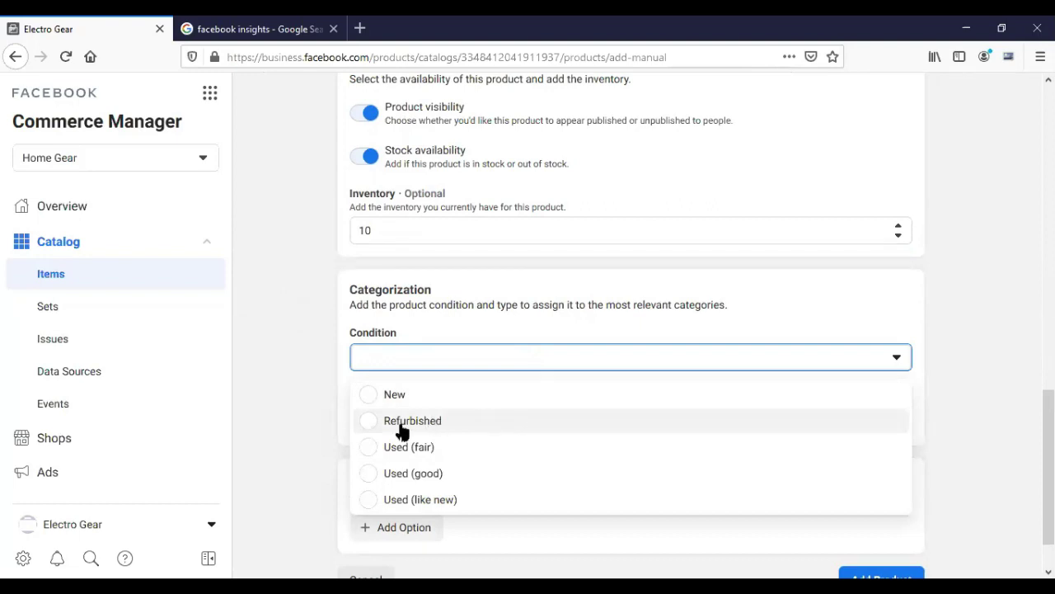
left_click(281, 381)
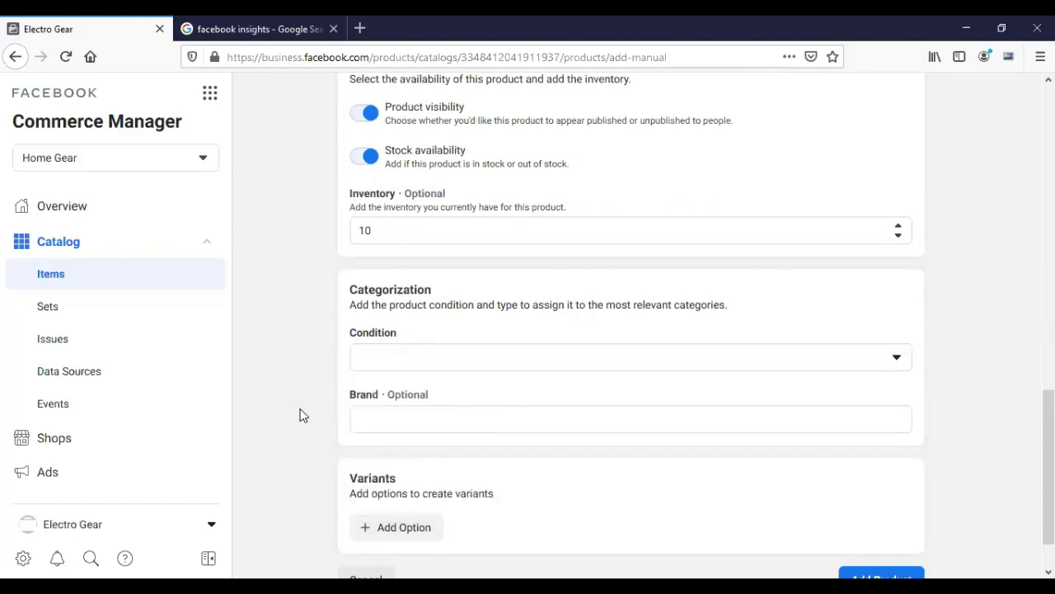
scroll(299, 415, "down", 1)
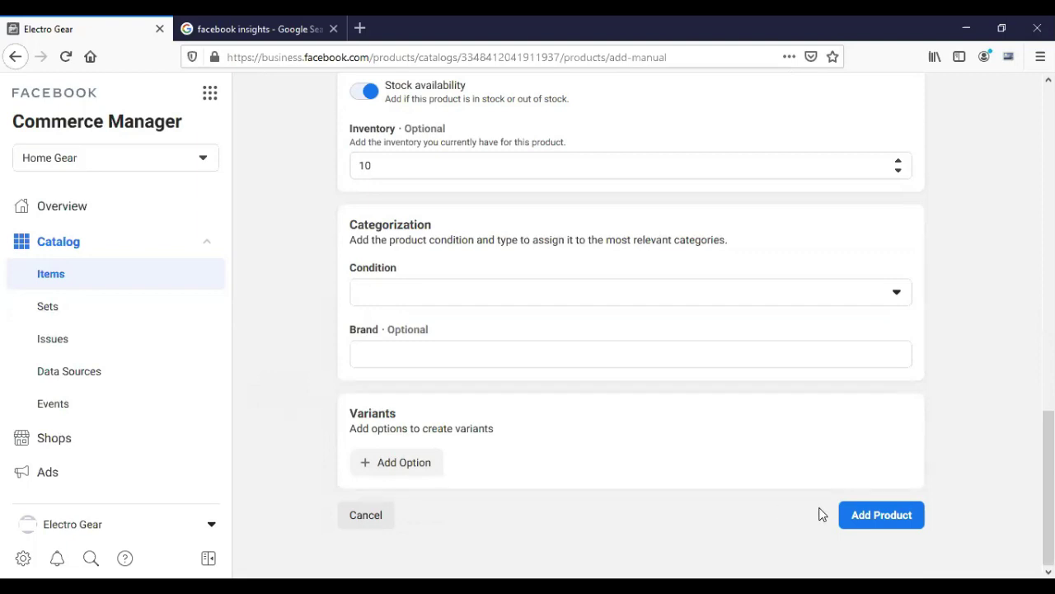
left_click(849, 515)
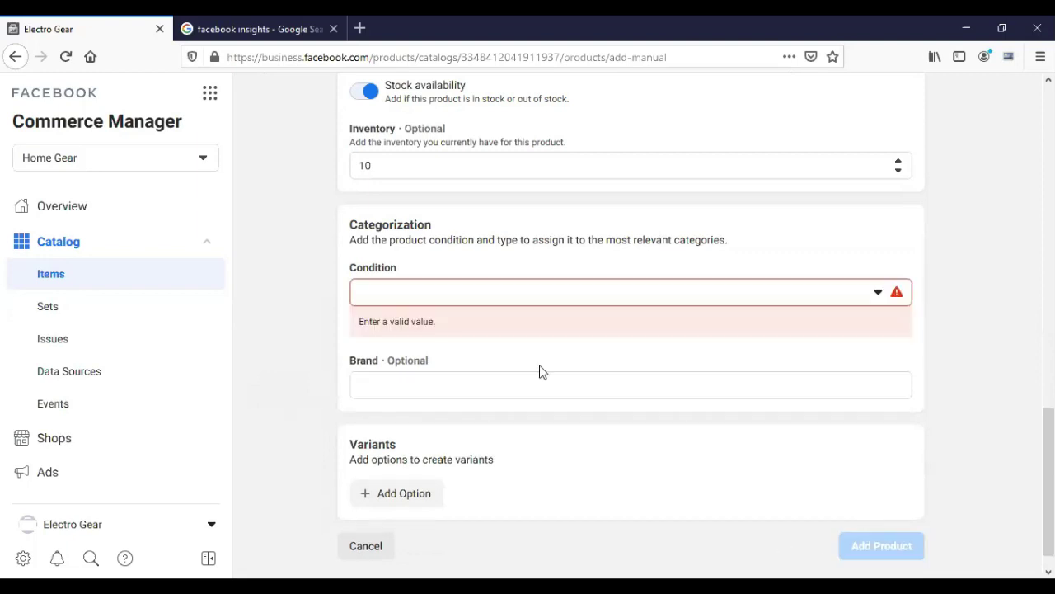
left_click(456, 297)
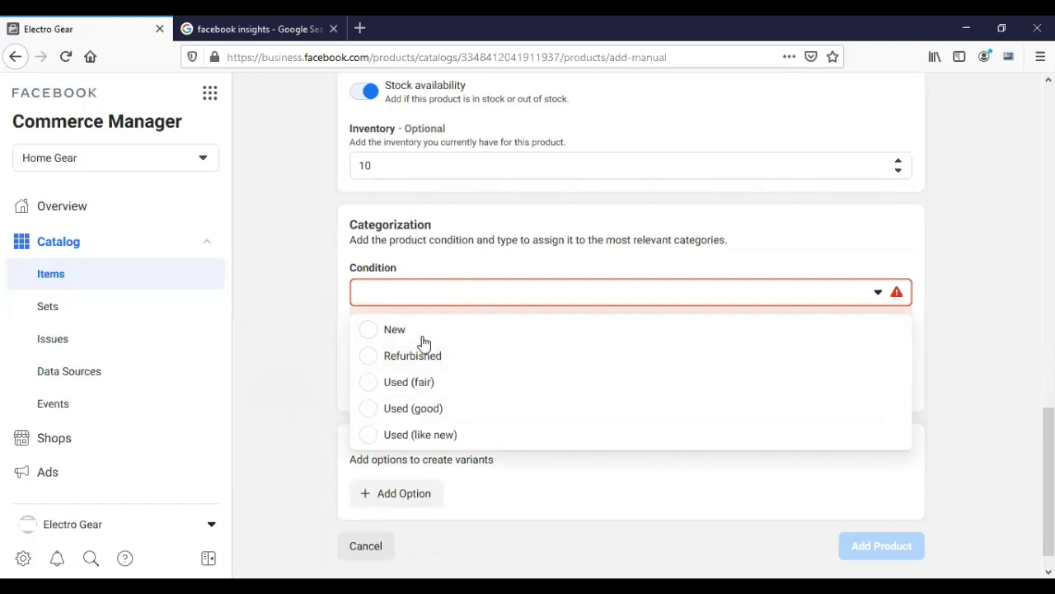
left_click(421, 331)
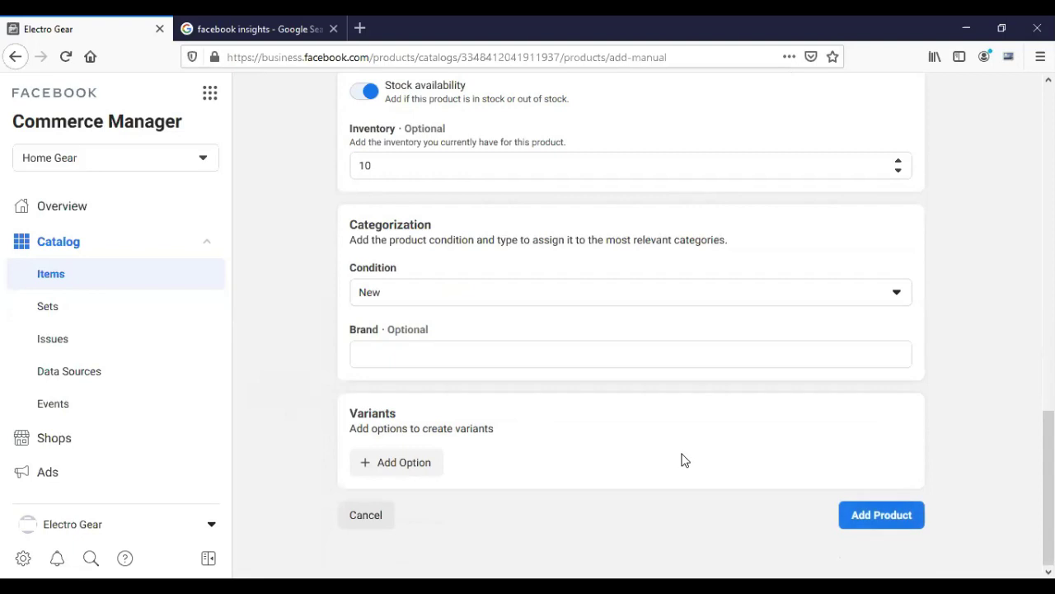
left_click(860, 513)
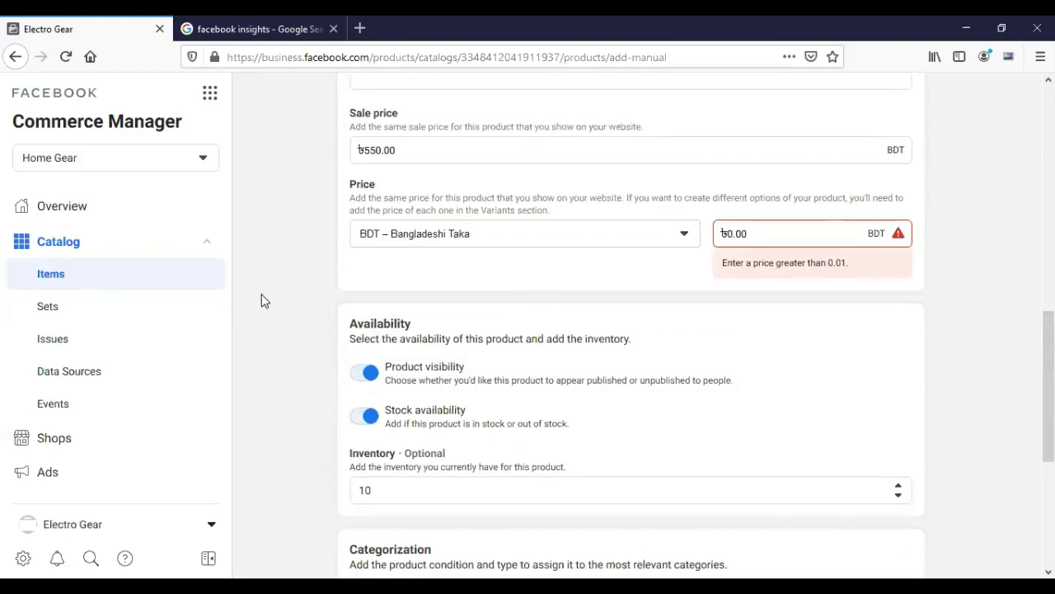
Set the regular price to 550 BDT.
double_click(749, 233)
key("ctrl+a")
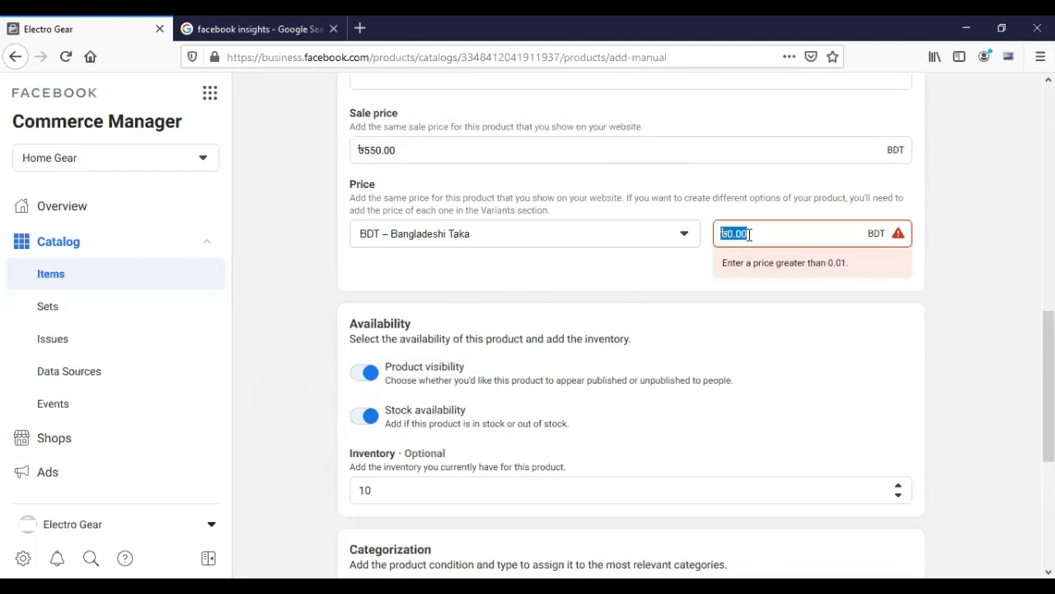
type("550")
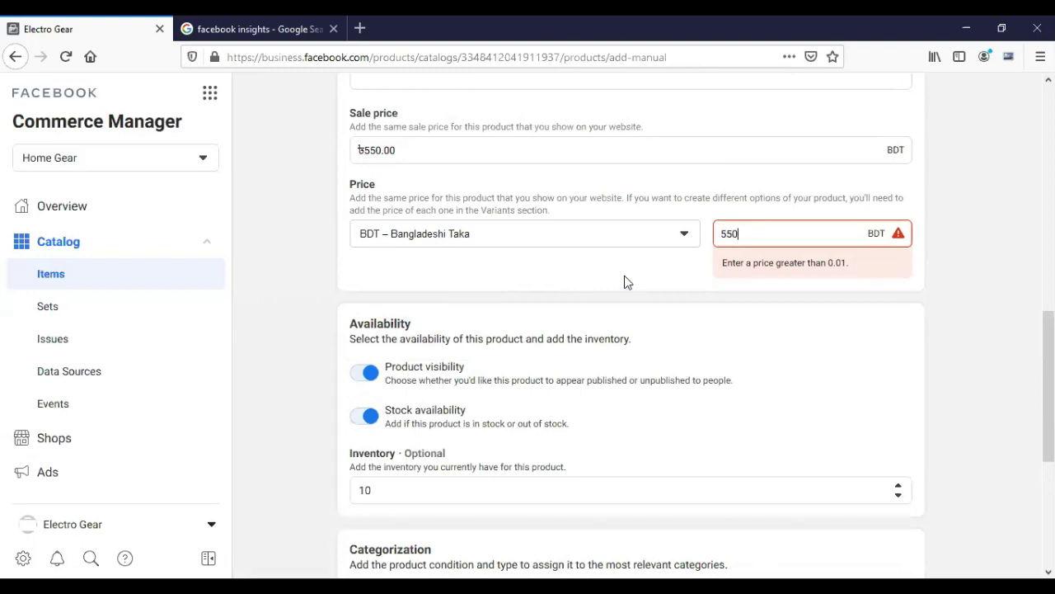
scroll(625, 282, "down", 4)
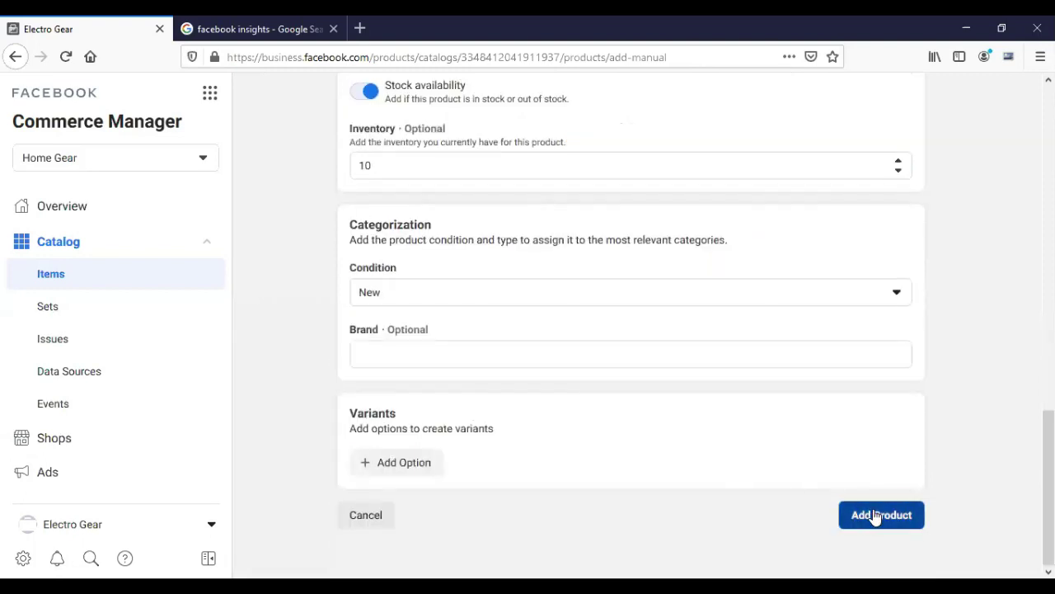
Add Ata Mixar to the catalog, then view the unpublished Electro Gear shop under Shops.
left_click(875, 512)
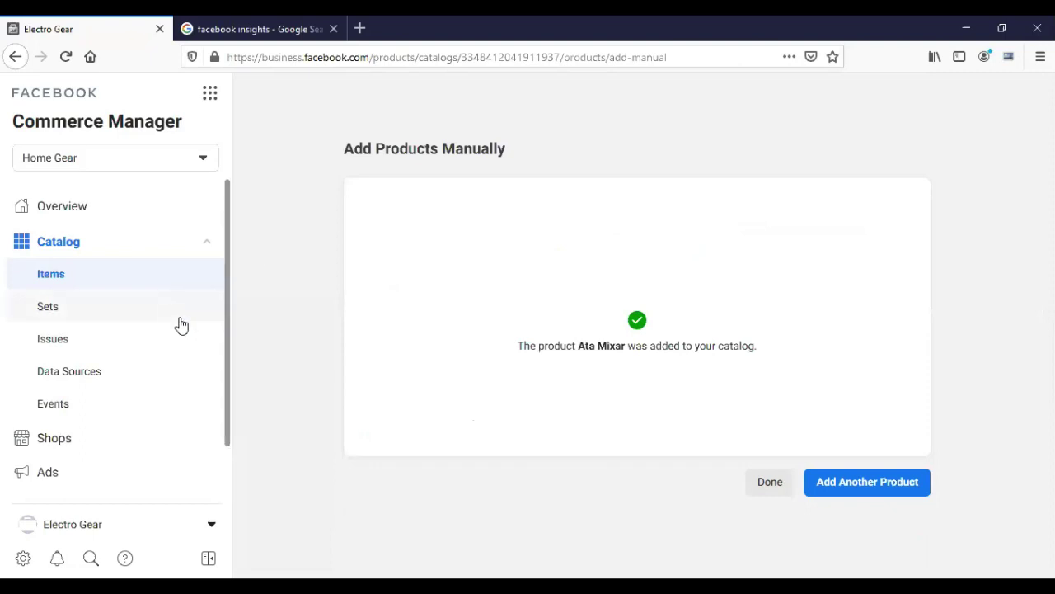
left_click(85, 440)
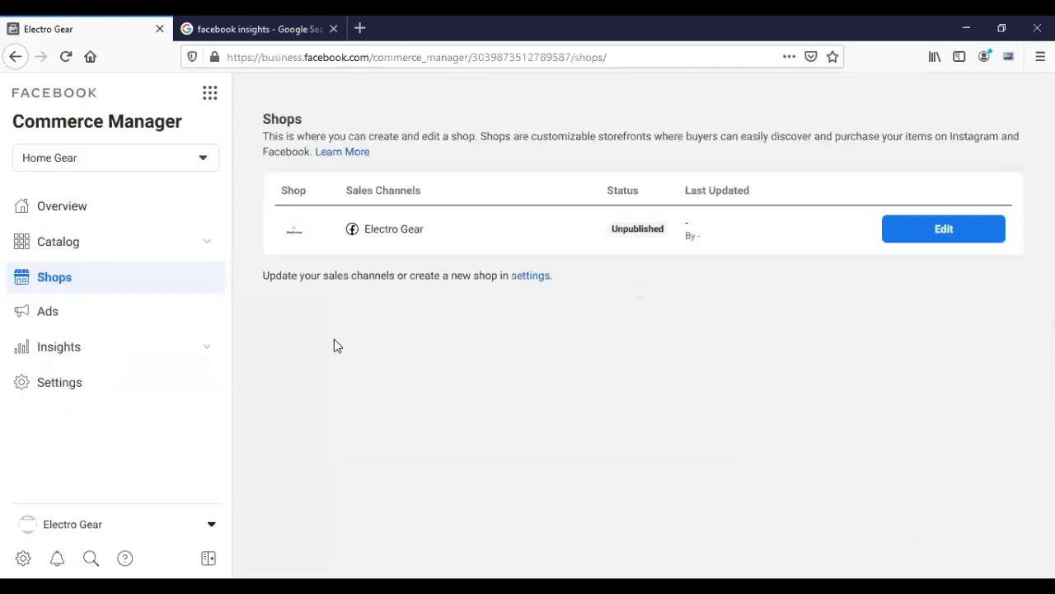